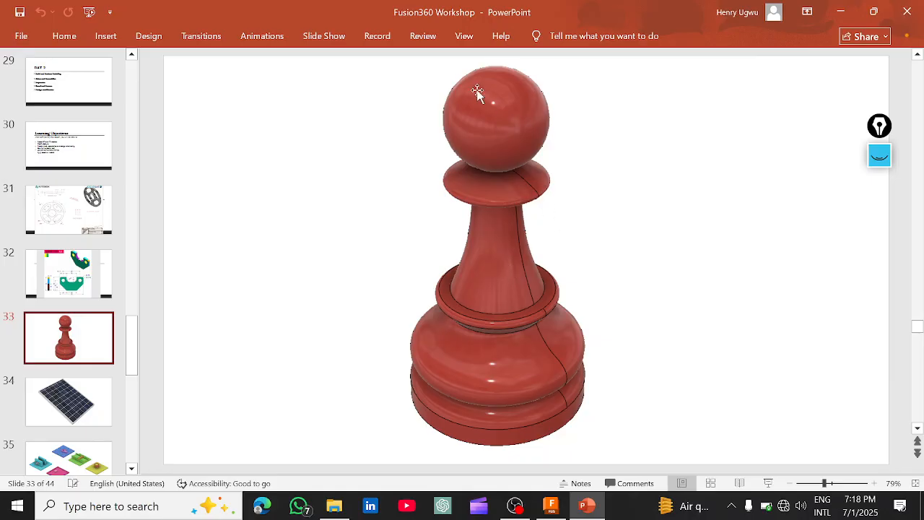
Switch to Autodesk Fusion and frame the Insert tools with a rectangle annotation
{"action": "left_click", "coordinate": [553, 504]}
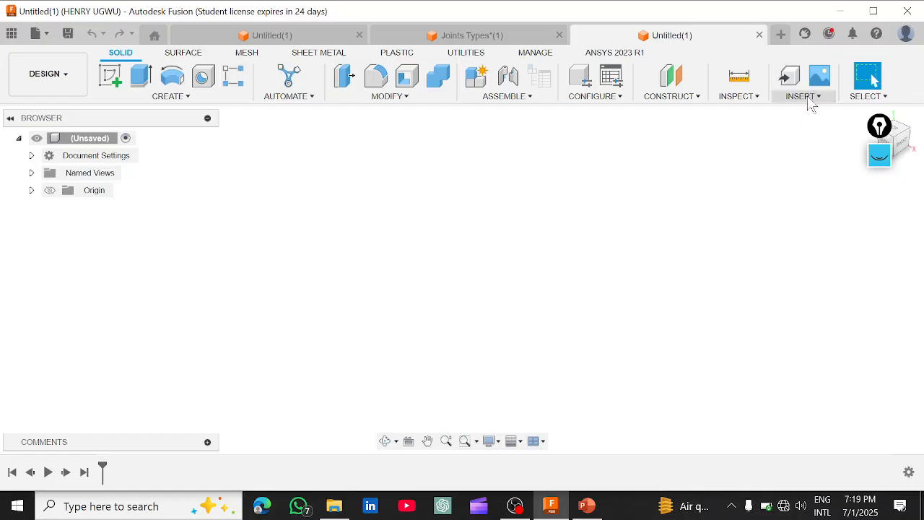
{"action": "left_click", "coordinate": [879, 155]}
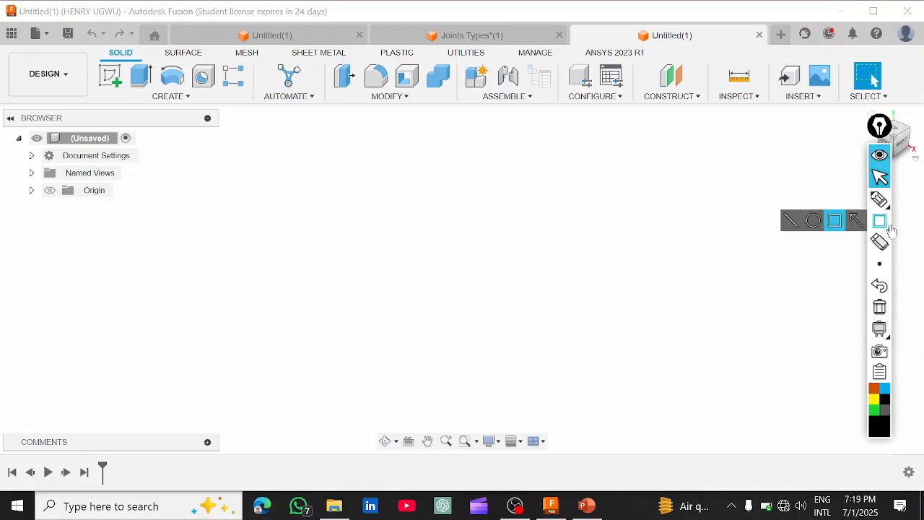
{"action": "left_click", "coordinate": [888, 225]}
{"action": "mouse_move", "coordinate": [770, 56]}
{"action": "left_mouse_down"}
{"action": "mouse_move", "coordinate": [803, 97]}
{"action": "mouse_move", "coordinate": [846, 120]}
{"action": "left_mouse_up"}
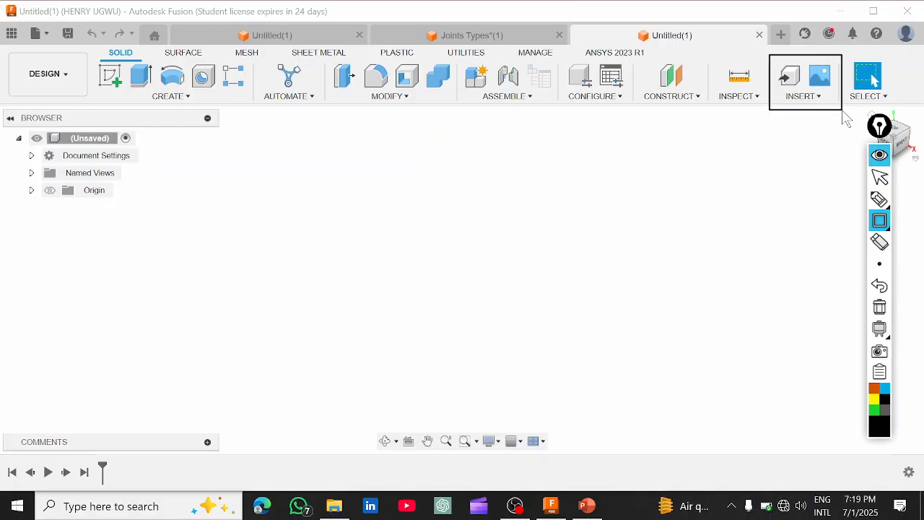
{"action": "left_click", "coordinate": [880, 177]}
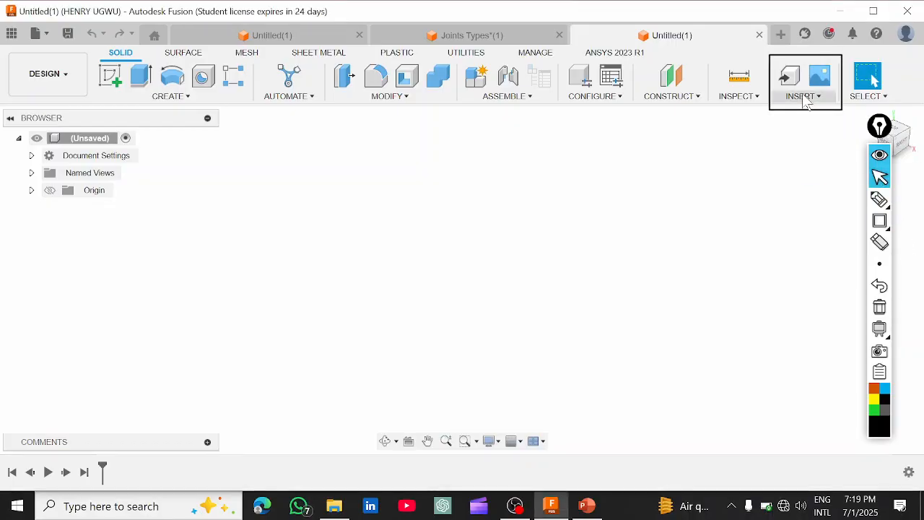
Start inserting a canvas and frame the option for inserting from the computer with a rectangle annotation
{"action": "left_click", "coordinate": [806, 99]}
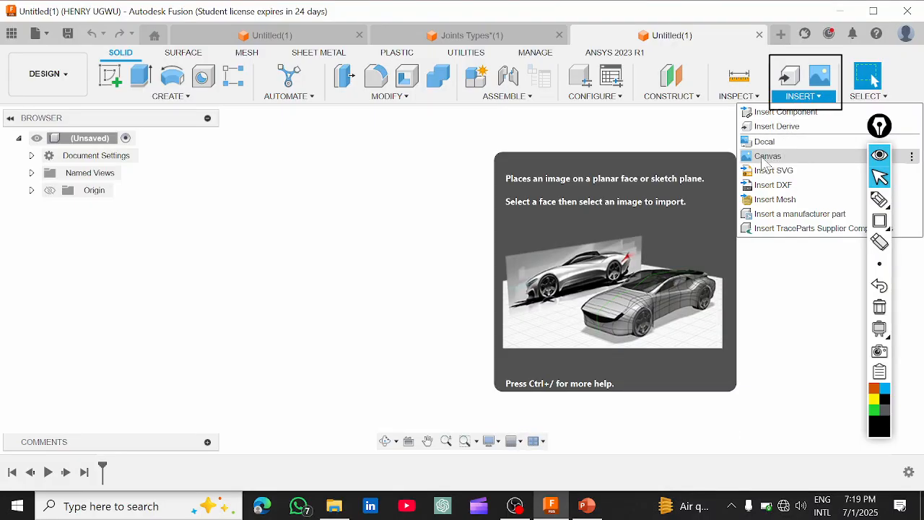
{"action": "left_click", "coordinate": [763, 161]}
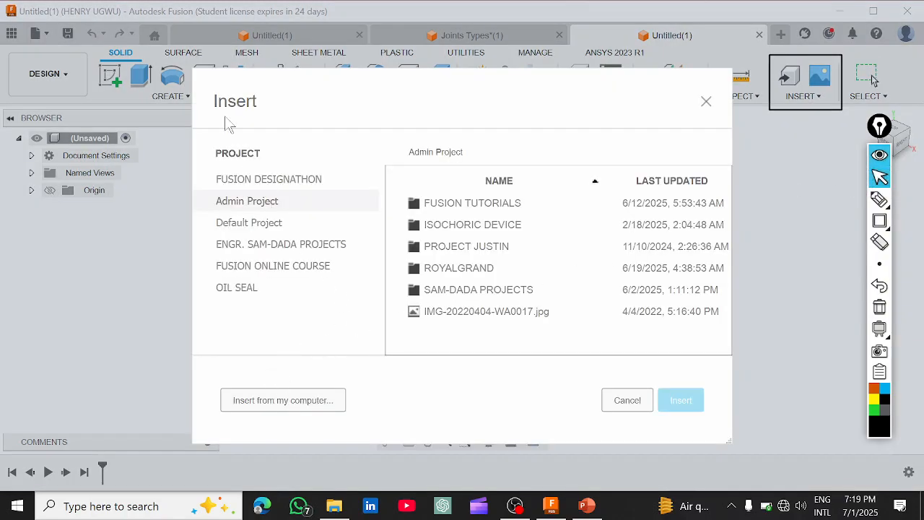
{"action": "left_click_drag", "start_coordinate": [340, 109], "coordinate": [368, 101]}
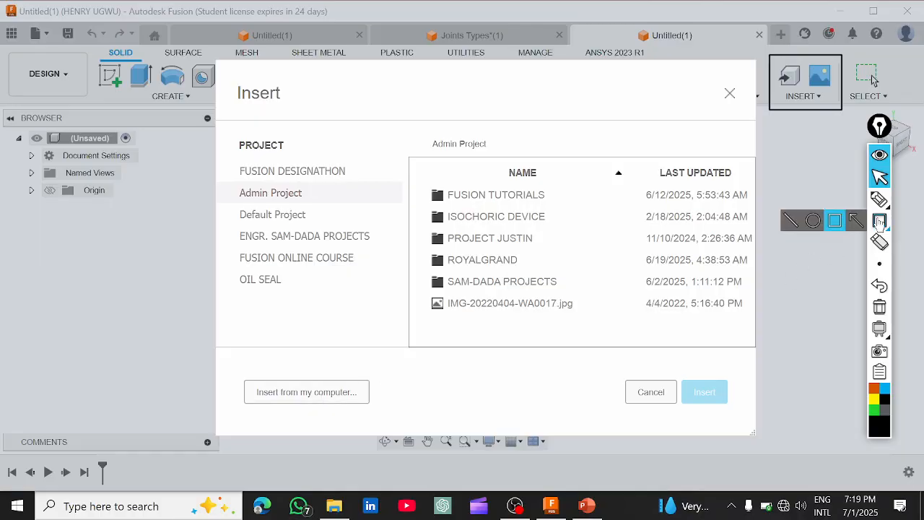
{"action": "left_click", "coordinate": [880, 222]}
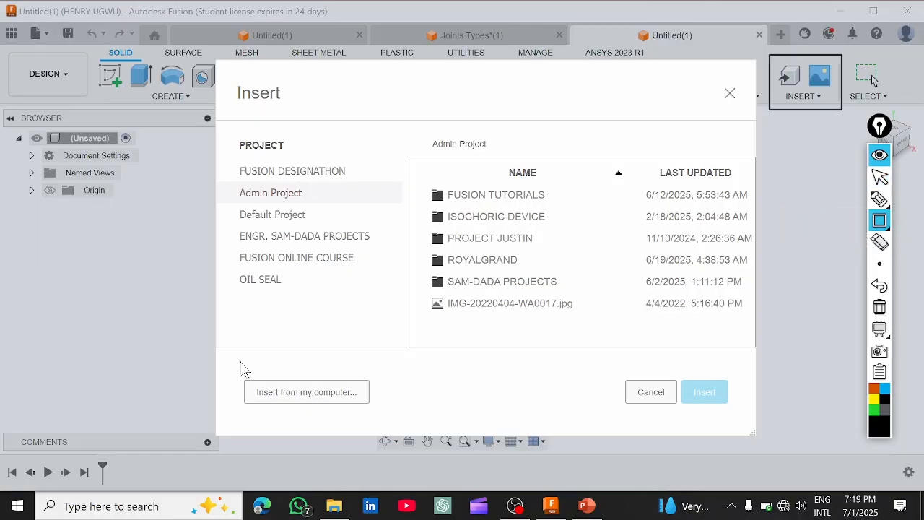
{"action": "mouse_move", "coordinate": [240, 361]}
{"action": "left_mouse_down"}
{"action": "mouse_move", "coordinate": [312, 406]}
{"action": "mouse_move", "coordinate": [383, 434]}
{"action": "mouse_move", "coordinate": [397, 427]}
{"action": "left_mouse_up"}
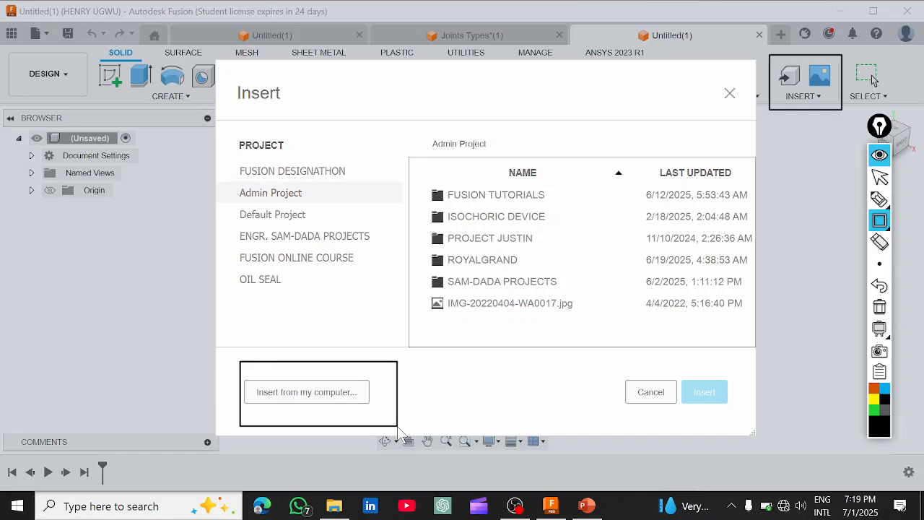
{"action": "left_click", "coordinate": [879, 177]}
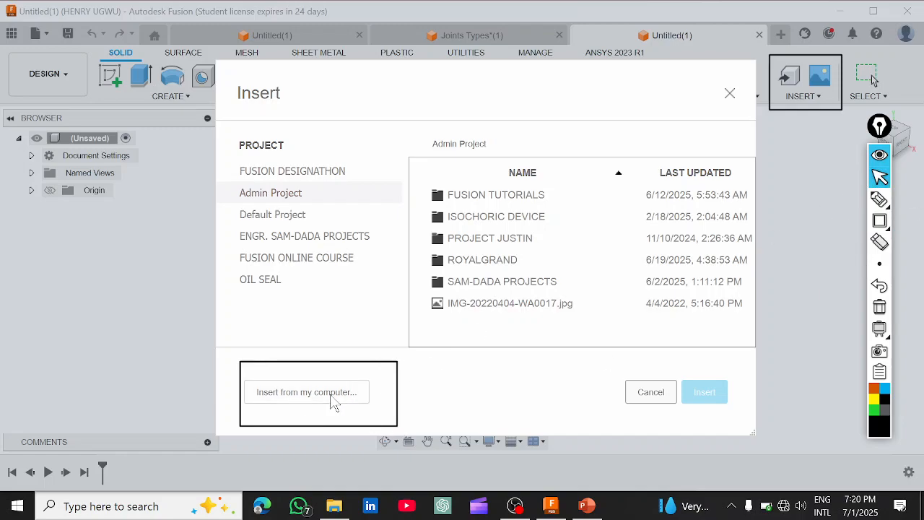
Load the red chess pawn image f2a99c24-6c44-4559-8dc9-f0c6d24537fb from the computer's NSE-REnT folder as the canvas image
{"action": "left_click", "coordinate": [332, 397]}
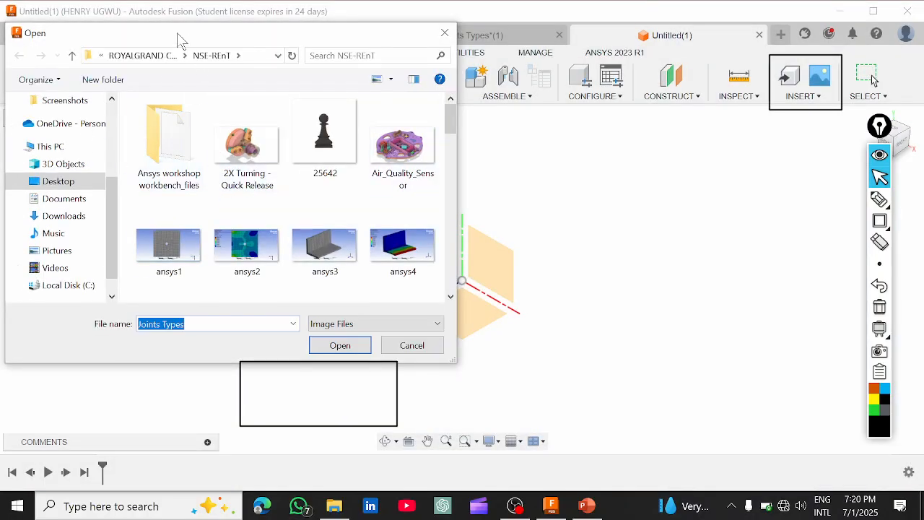
{"action": "mouse_move", "coordinate": [179, 38]}
{"action": "left_mouse_down"}
{"action": "mouse_move", "coordinate": [202, 35]}
{"action": "mouse_move", "coordinate": [186, 36]}
{"action": "left_mouse_up"}
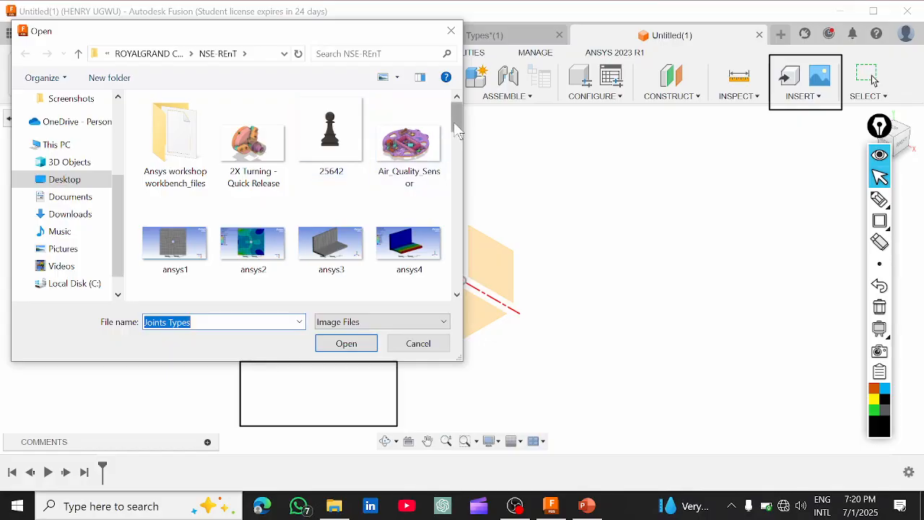
{"action": "left_click_drag", "start_coordinate": [457, 130], "coordinate": [458, 239]}
{"action": "left_click", "coordinate": [185, 220]}
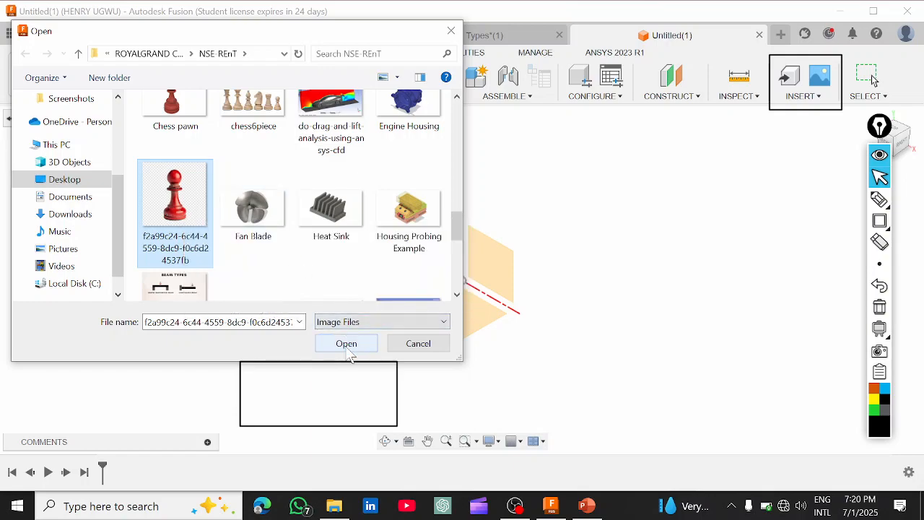
{"action": "left_click", "coordinate": [347, 349]}
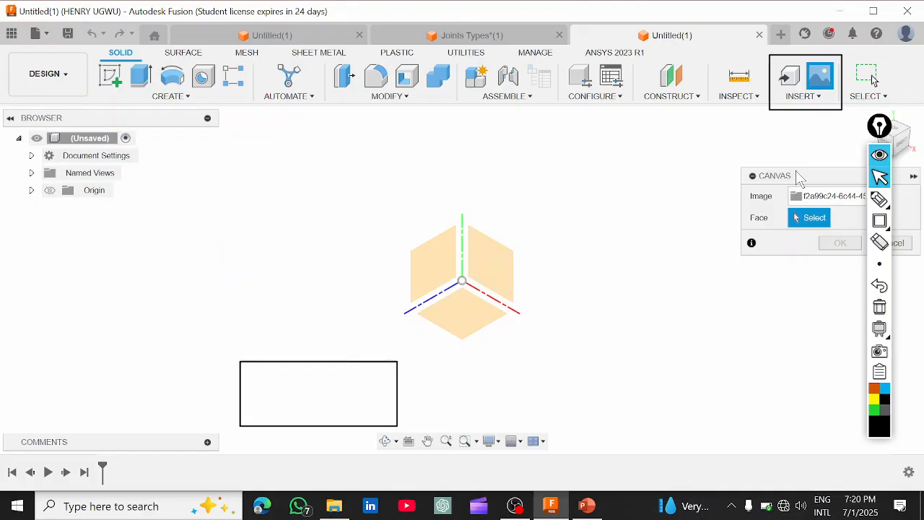
Clear the existing screen annotations and frame the repositioned Canvas dialog with a new rectangle
{"action": "left_click_drag", "start_coordinate": [798, 177], "coordinate": [705, 173]}
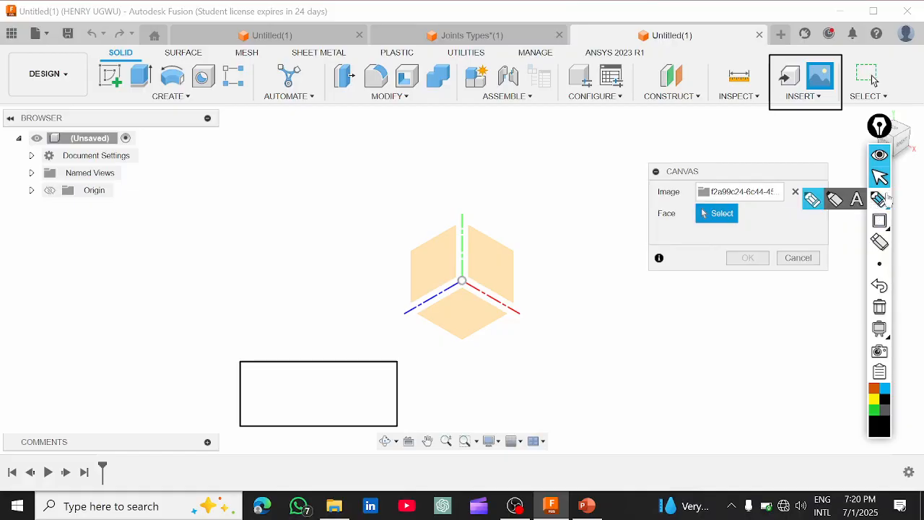
{"action": "left_click", "coordinate": [880, 309]}
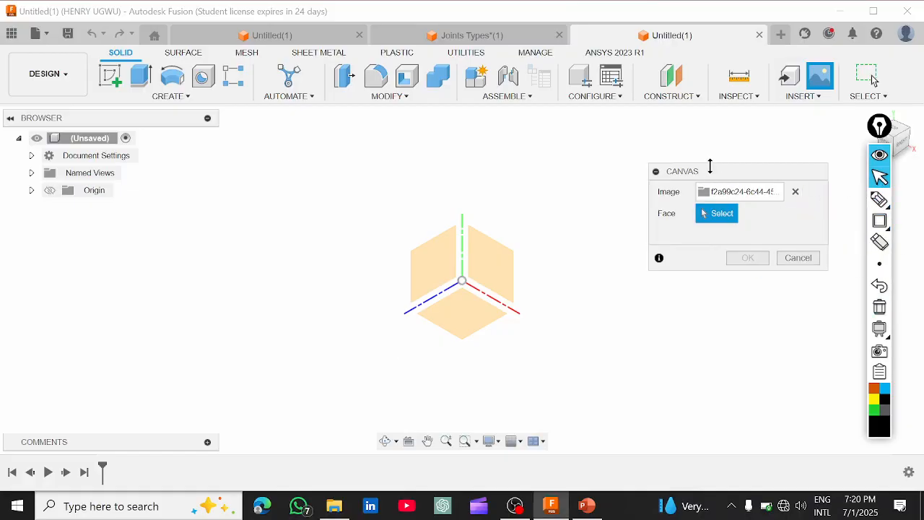
{"action": "left_click_drag", "start_coordinate": [718, 179], "coordinate": [708, 169]}
{"action": "left_click", "coordinate": [879, 220]}
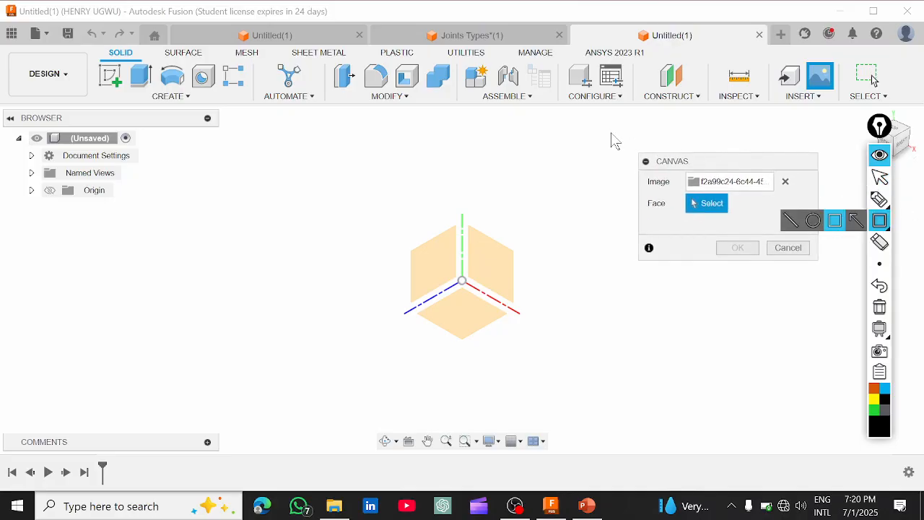
{"action": "left_click_drag", "start_coordinate": [611, 132], "coordinate": [834, 279]}
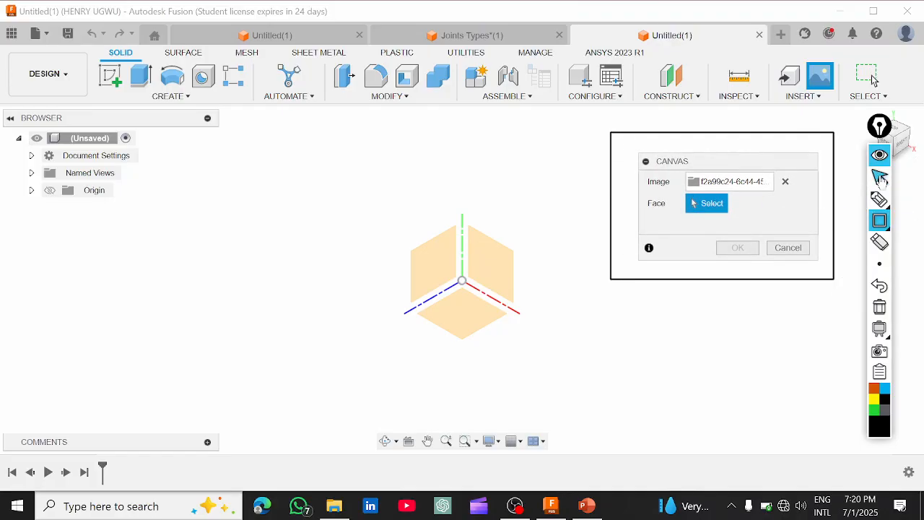
{"action": "left_click", "coordinate": [879, 177]}
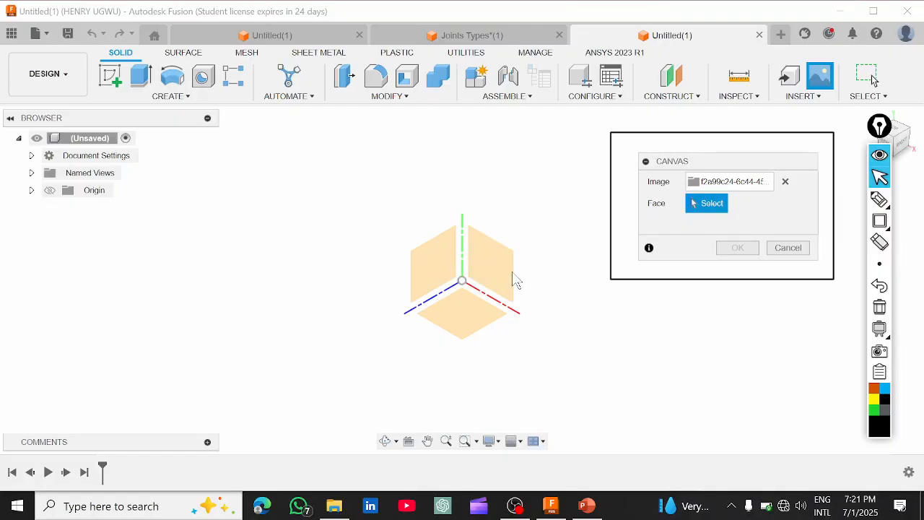
Place the pawn canvas on the XY plane and replace the annotation with a rectangle around the expanded canvas settings
{"action": "left_click", "coordinate": [504, 275]}
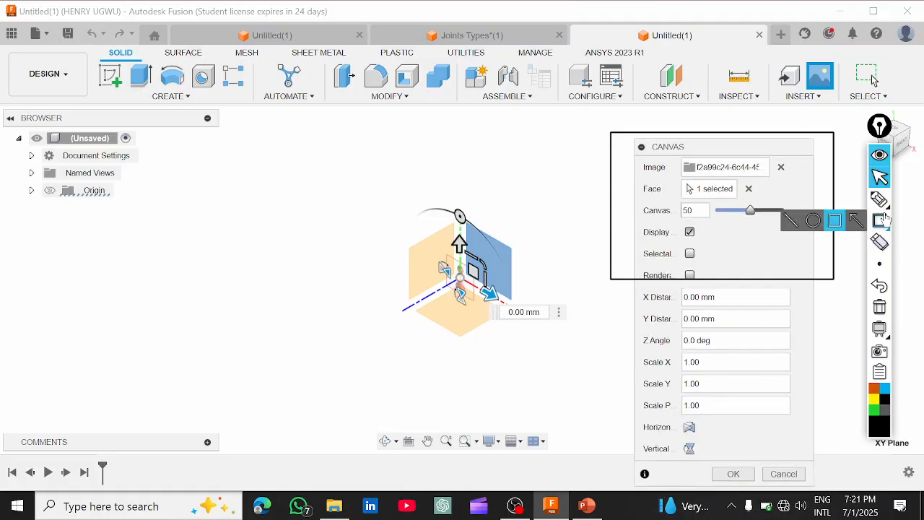
{"action": "left_click", "coordinate": [879, 286]}
{"action": "left_click", "coordinate": [879, 221]}
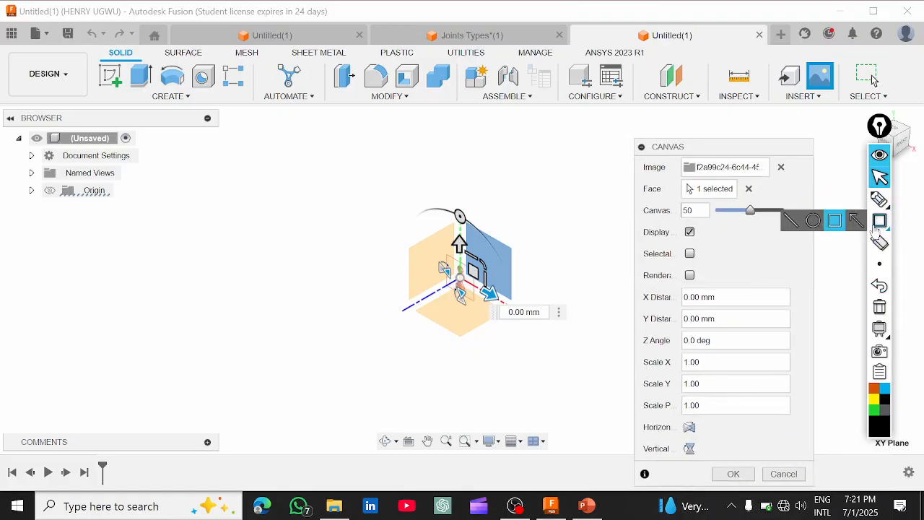
{"action": "left_click_drag", "start_coordinate": [627, 135], "coordinate": [828, 462]}
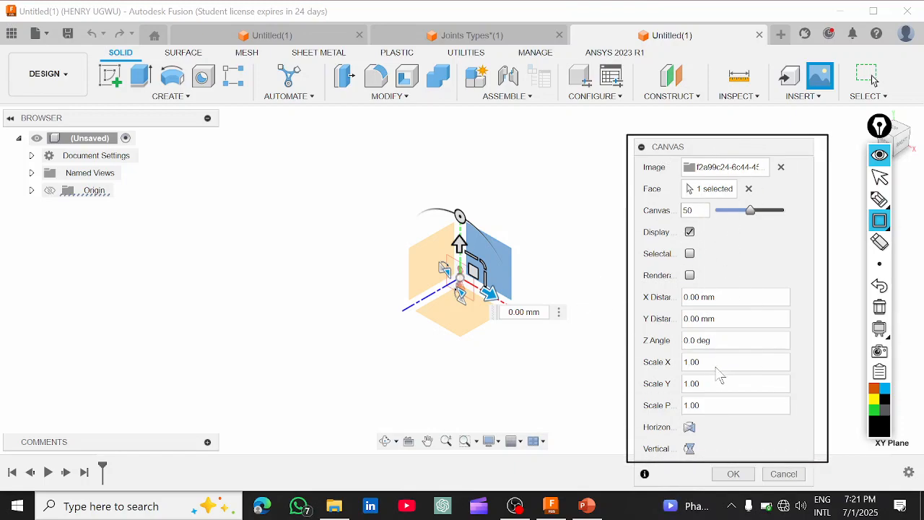
{"action": "left_click", "coordinate": [689, 232]}
{"action": "left_click", "coordinate": [689, 232]}
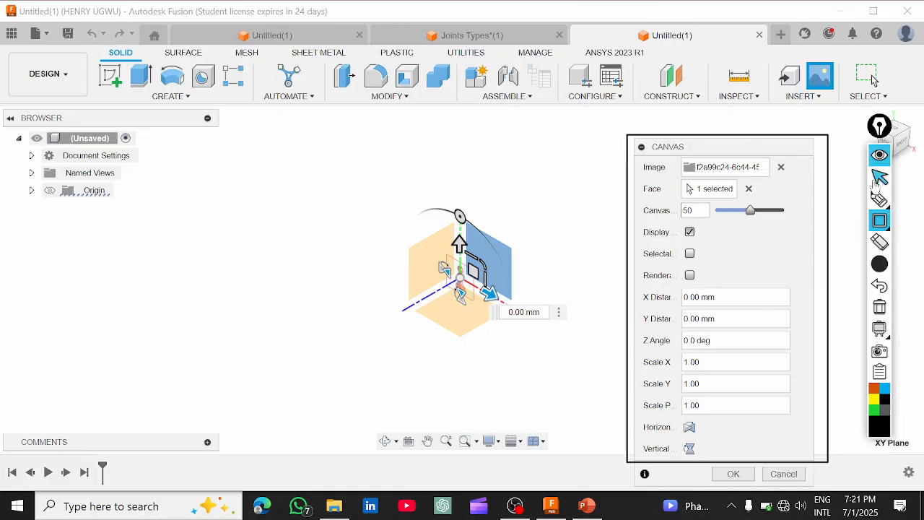
{"action": "left_click", "coordinate": [880, 178]}
Enlarge the pawn canvas to a plane scale of about 2.08 and shift it upward on the XY plane
{"action": "scroll", "coordinate": [468, 280], "scroll_direction": "up", "scroll_amount": 4}
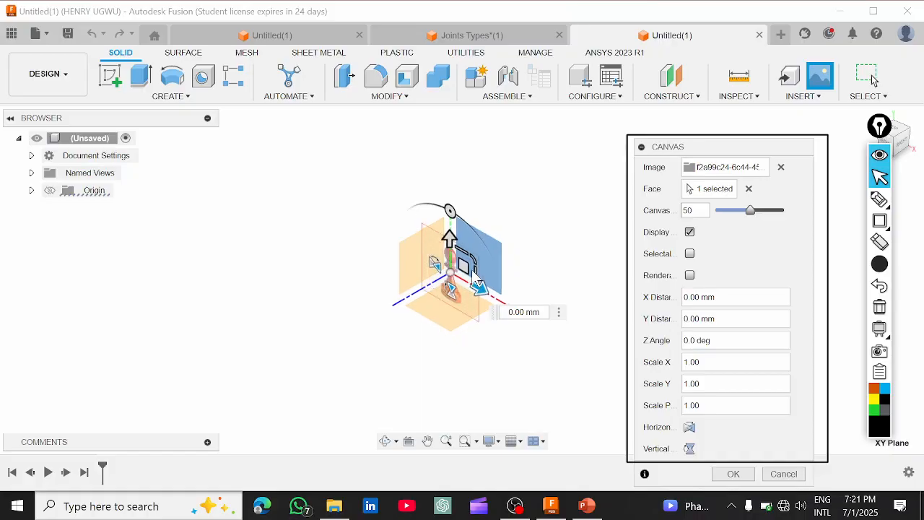
{"action": "middle_click_drag", "start_coordinate": [475, 277], "coordinate": [489, 274]}
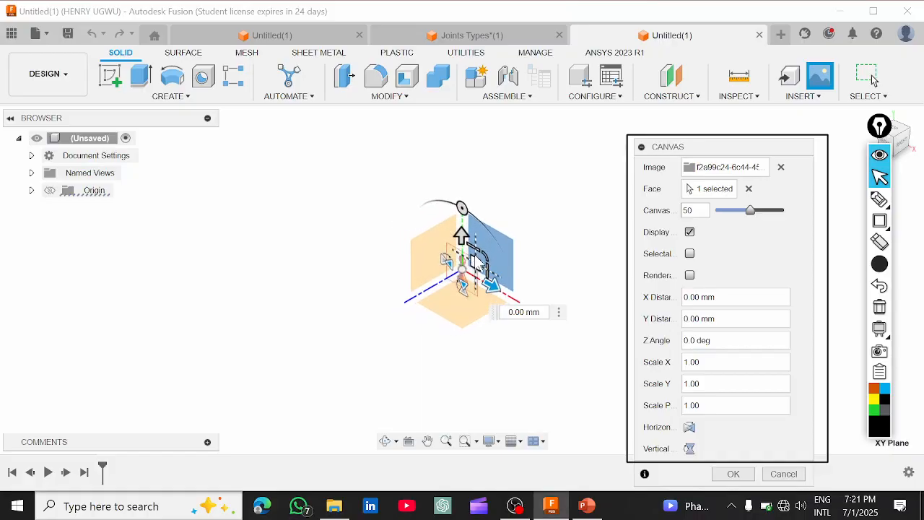
{"action": "left_click", "coordinate": [482, 260]}
{"action": "mouse_move", "coordinate": [482, 261]}
{"action": "left_mouse_down"}
{"action": "mouse_move", "coordinate": [496, 252]}
{"action": "mouse_move", "coordinate": [481, 260]}
{"action": "left_mouse_up"}
{"action": "left_click_drag", "start_coordinate": [482, 258], "coordinate": [514, 219]}
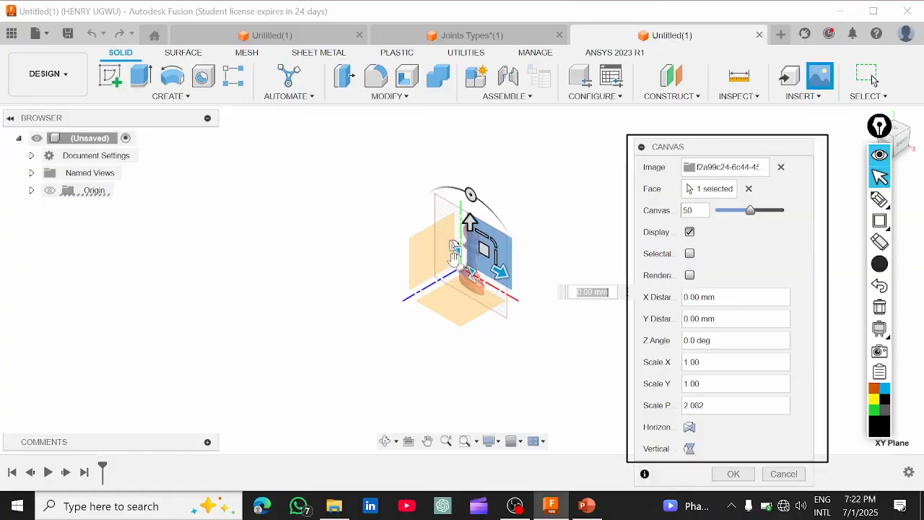
{"action": "scroll", "coordinate": [460, 261], "scroll_direction": "up", "scroll_amount": 3}
{"action": "scroll", "coordinate": [460, 261], "scroll_direction": "down", "scroll_amount": 4}
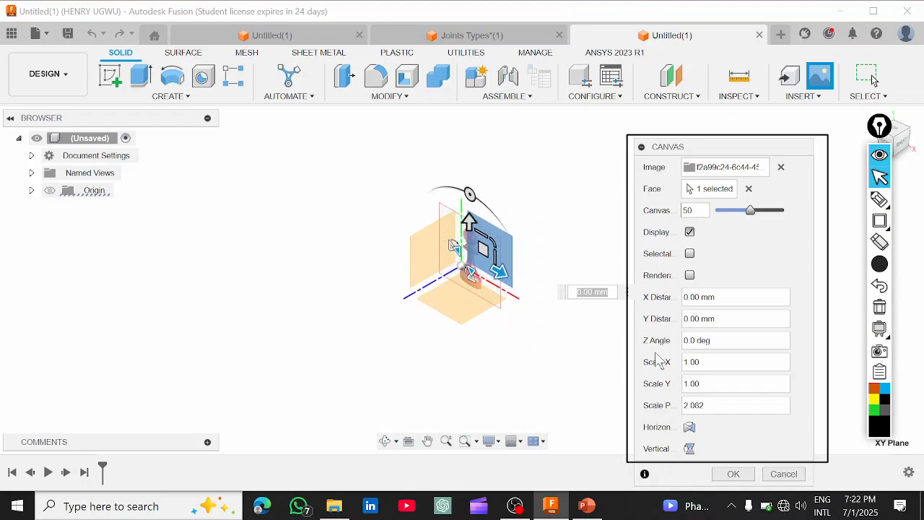
Flip the pawn canvas vertically and back, accept its placement, and clear the rectangle annotation
{"action": "left_click", "coordinate": [689, 450]}
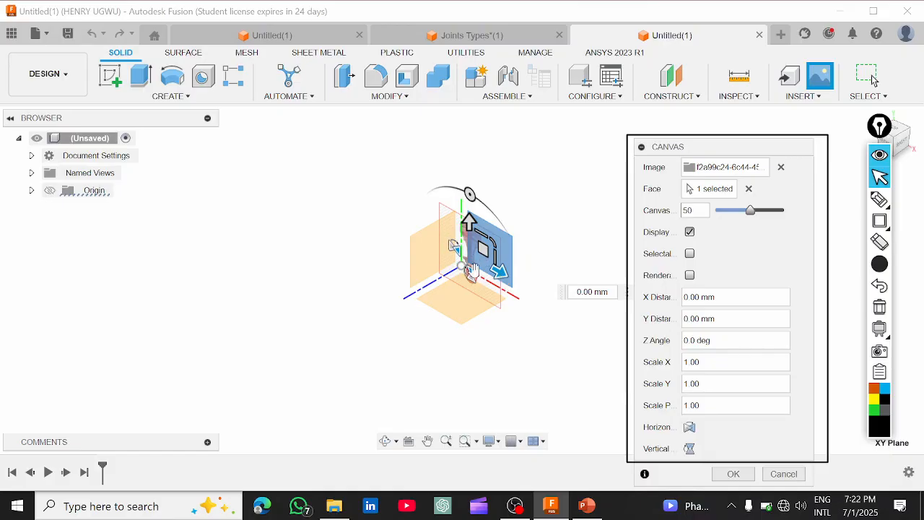
{"action": "left_click", "coordinate": [691, 449]}
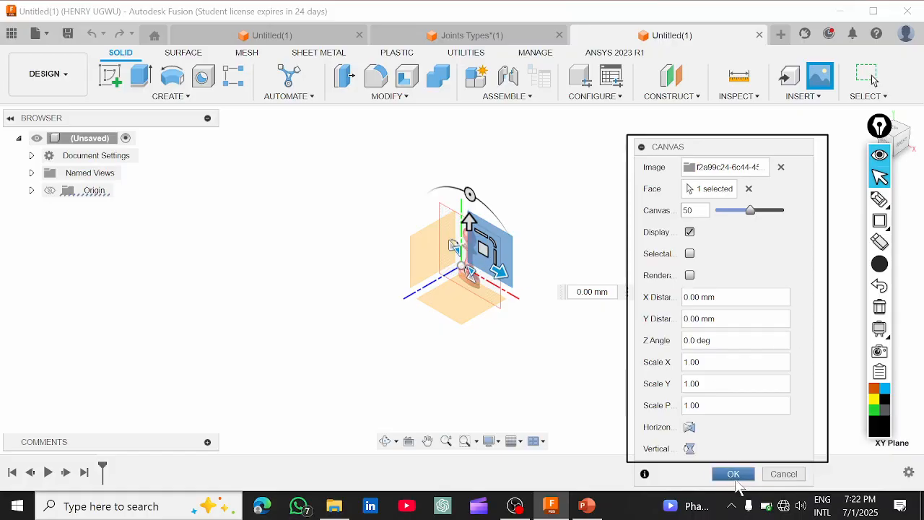
{"action": "left_click", "coordinate": [733, 476]}
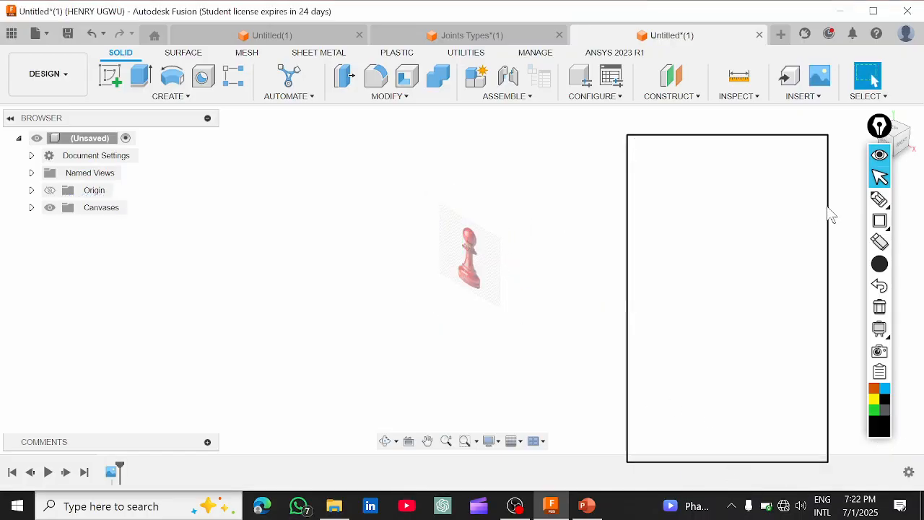
{"action": "mouse_move", "coordinate": [881, 227]}
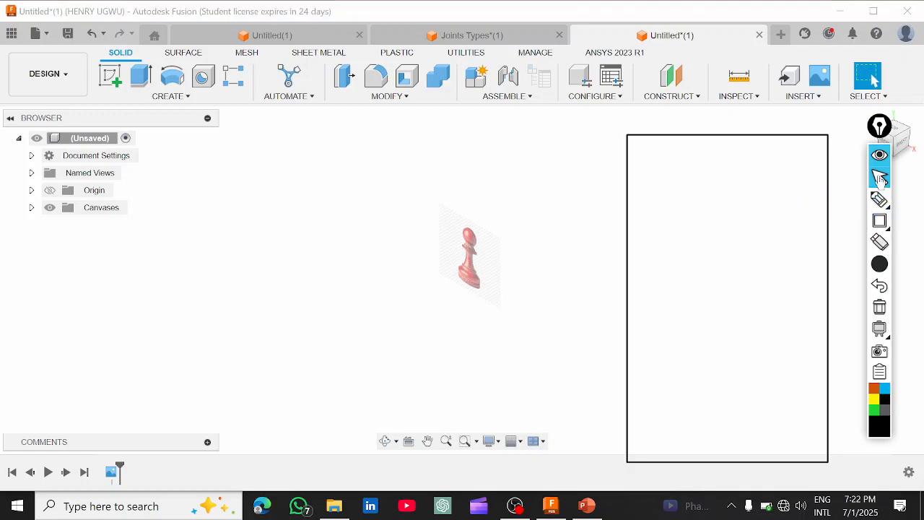
{"action": "left_click", "coordinate": [881, 316]}
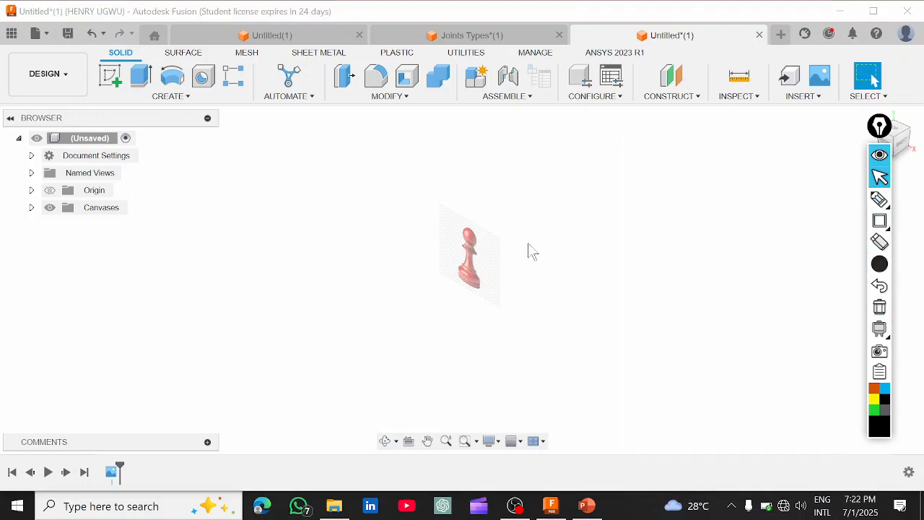
Create a new sketch on the XY plane, facing the pawn canvas
{"action": "scroll", "coordinate": [477, 261], "scroll_direction": "up", "scroll_amount": 2}
{"action": "scroll", "coordinate": [466, 259], "scroll_direction": "up", "scroll_amount": 3}
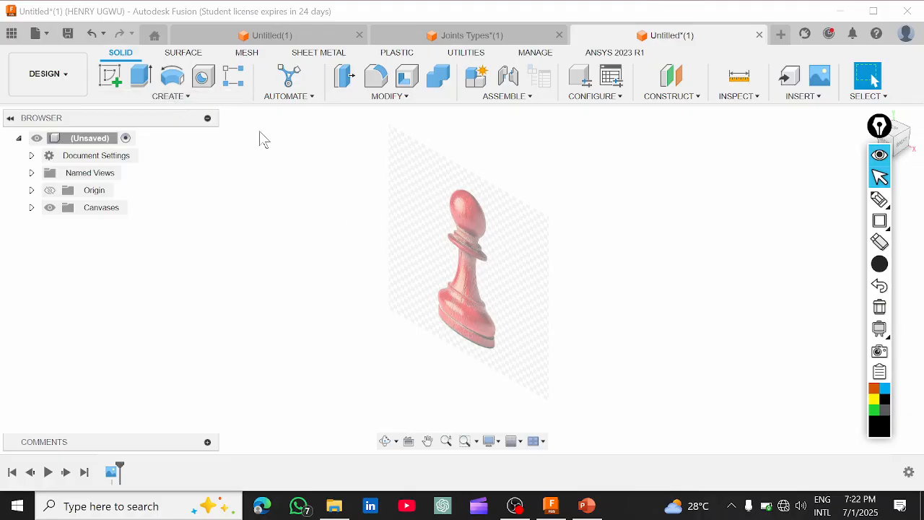
{"action": "left_click", "coordinate": [182, 97]}
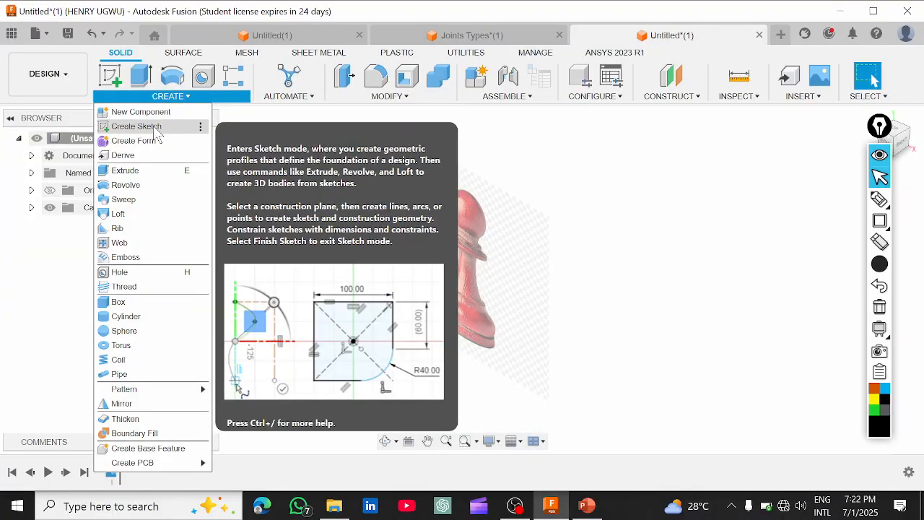
{"action": "left_click", "coordinate": [136, 126]}
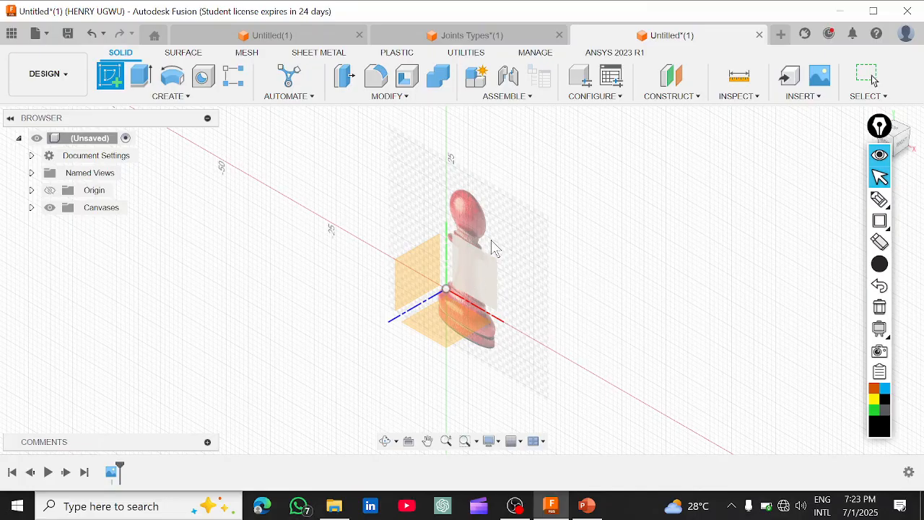
{"action": "left_click", "coordinate": [483, 280]}
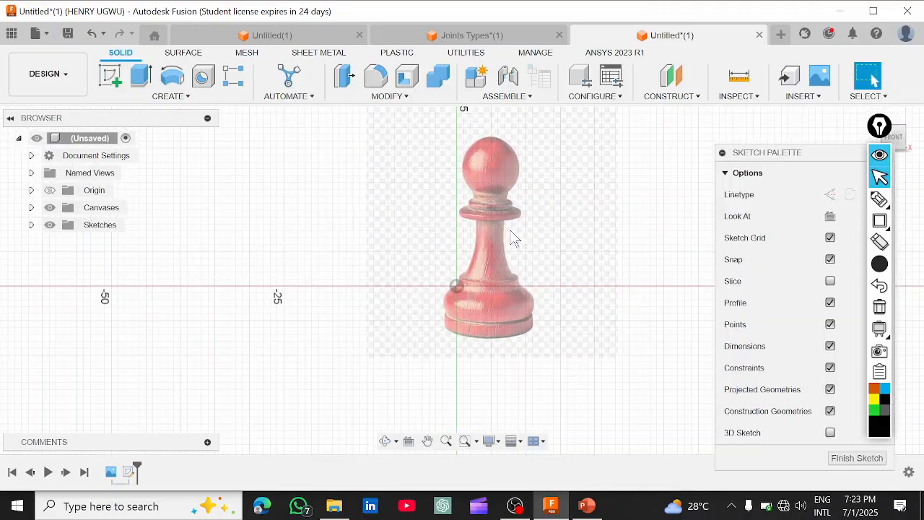
{"action": "middle_click_drag", "start_coordinate": [514, 240], "coordinate": [450, 262]}
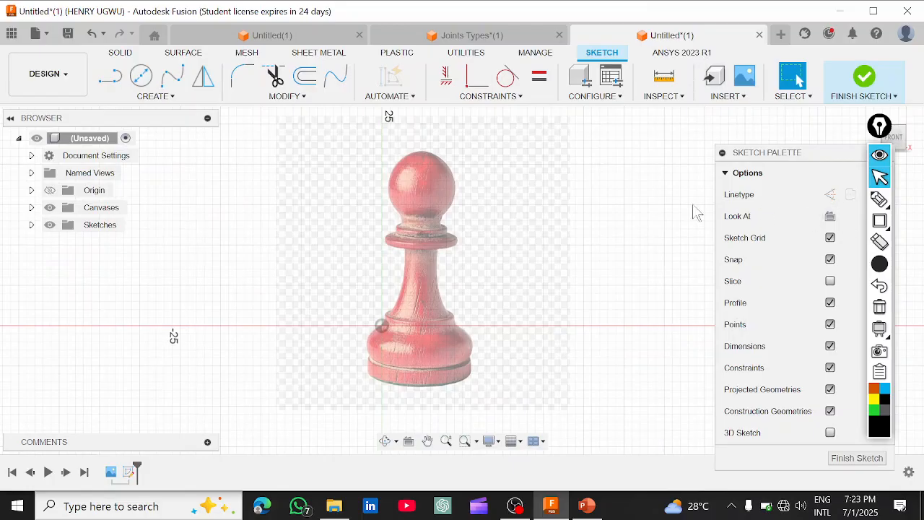
{"action": "scroll", "coordinate": [447, 339], "scroll_direction": "up", "scroll_amount": 1}
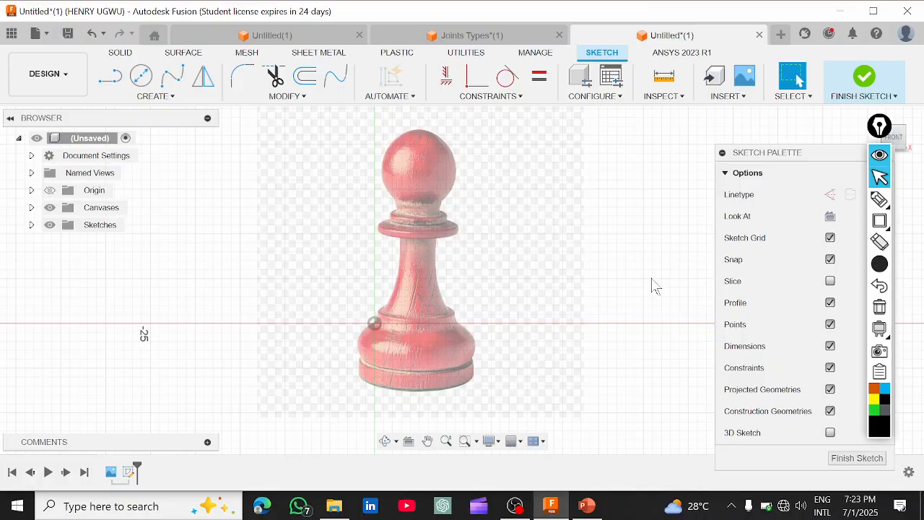
{"action": "mouse_move", "coordinate": [885, 199]}
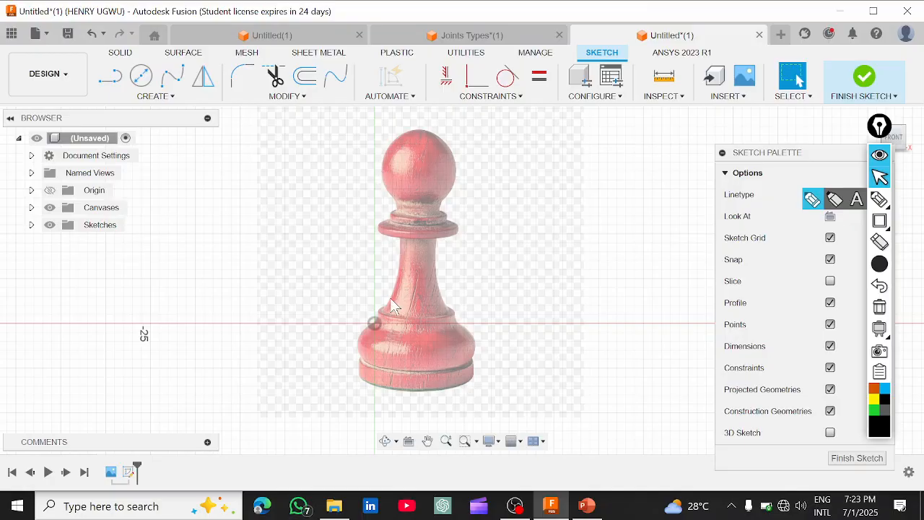
{"action": "left_click", "coordinate": [164, 101]}
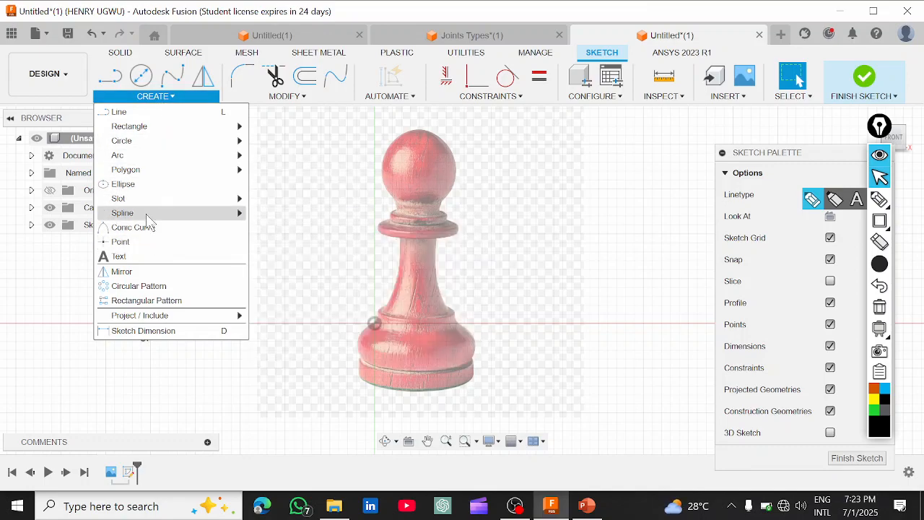
{"action": "mouse_move", "coordinate": [167, 216]}
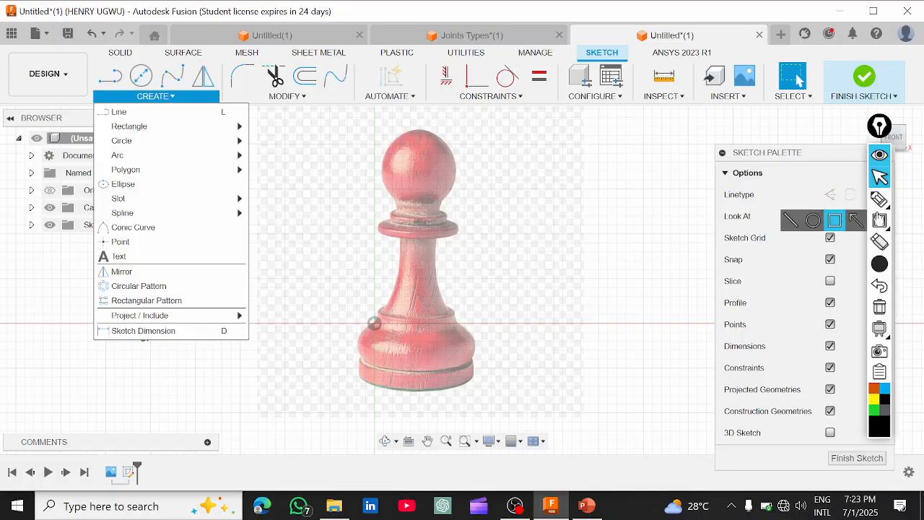
{"action": "left_click", "coordinate": [882, 179]}
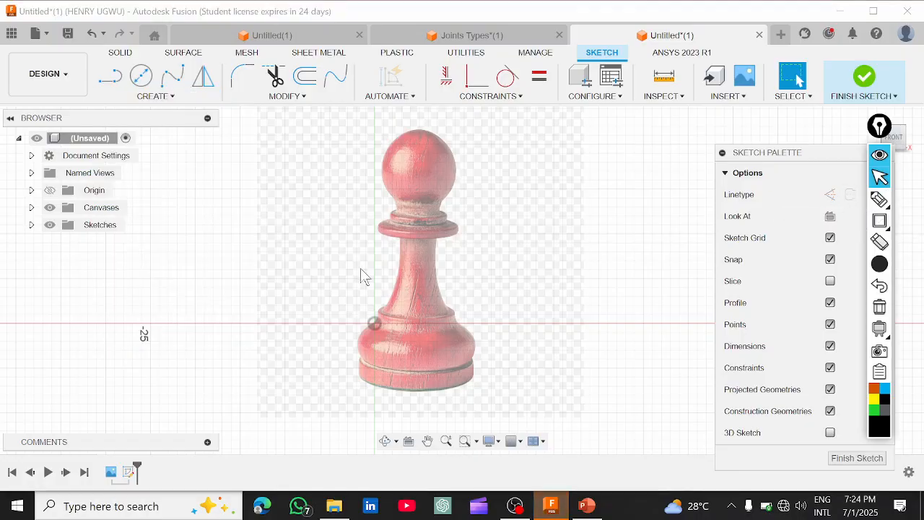
Mark the pawn's vertical centre line with a straight annotation line of the thinnest stroke, and clear the annotation
{"action": "scroll", "coordinate": [442, 292], "scroll_direction": "up", "scroll_amount": 2}
{"action": "scroll", "coordinate": [443, 294], "scroll_direction": "down", "scroll_amount": 1}
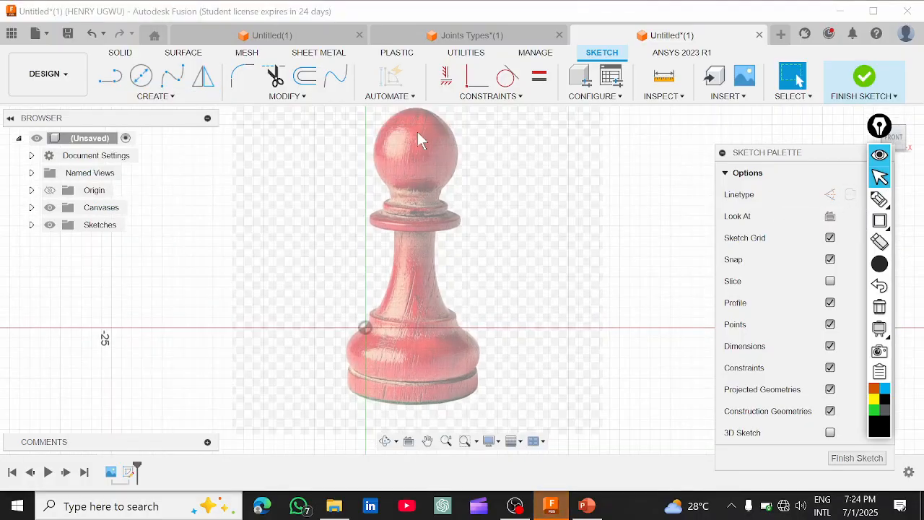
{"action": "scroll", "coordinate": [411, 218], "scroll_direction": "down", "scroll_amount": 1}
{"action": "middle_click_drag", "start_coordinate": [410, 218], "coordinate": [410, 228]}
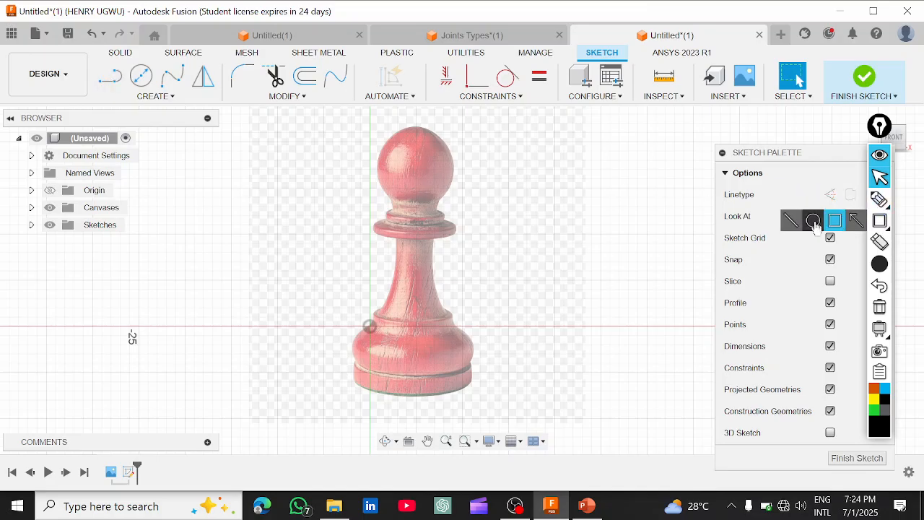
{"action": "left_click", "coordinate": [794, 220]}
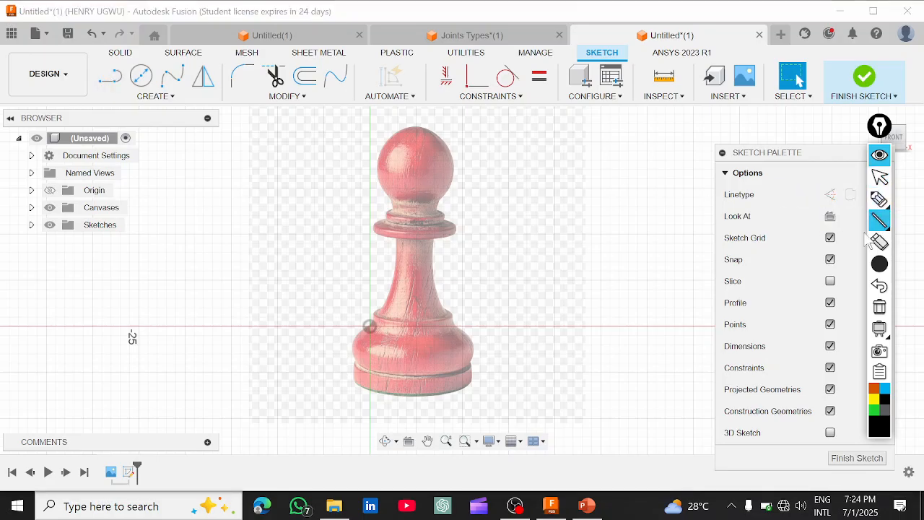
{"action": "left_click", "coordinate": [415, 116]}
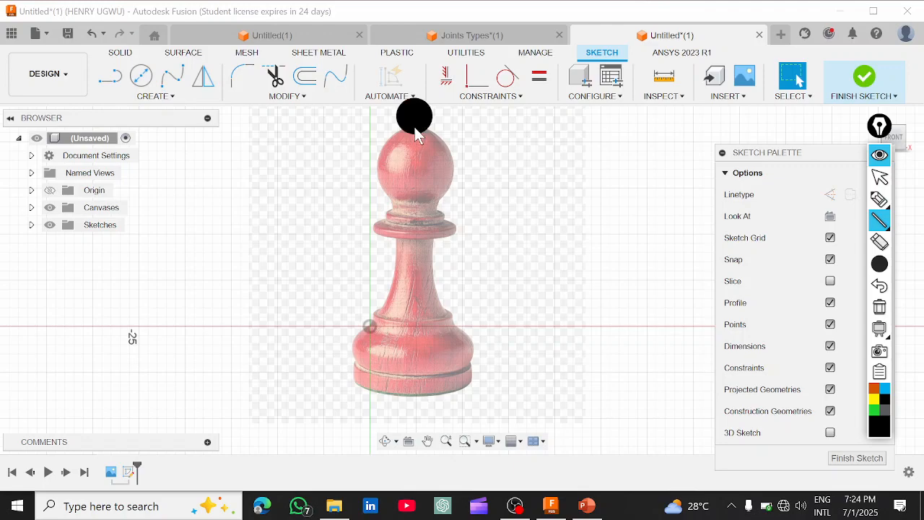
{"action": "left_click", "coordinate": [880, 284]}
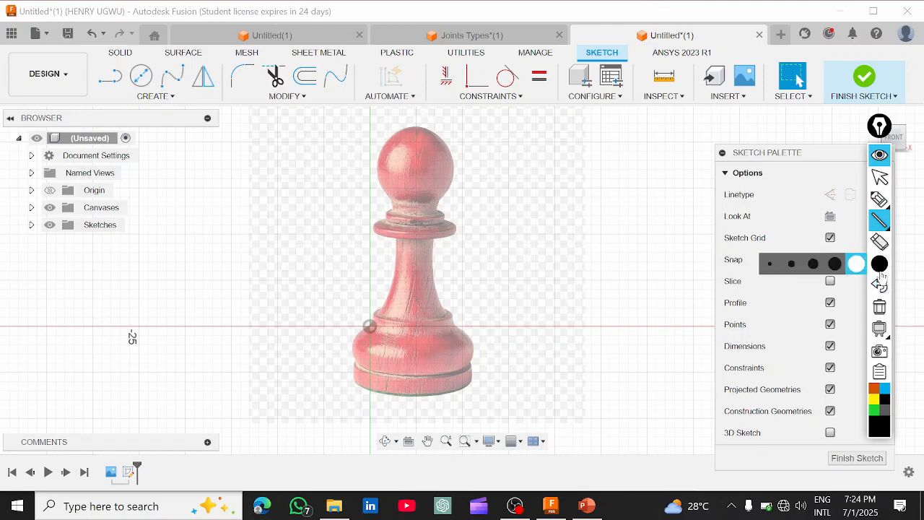
{"action": "left_click", "coordinate": [769, 264]}
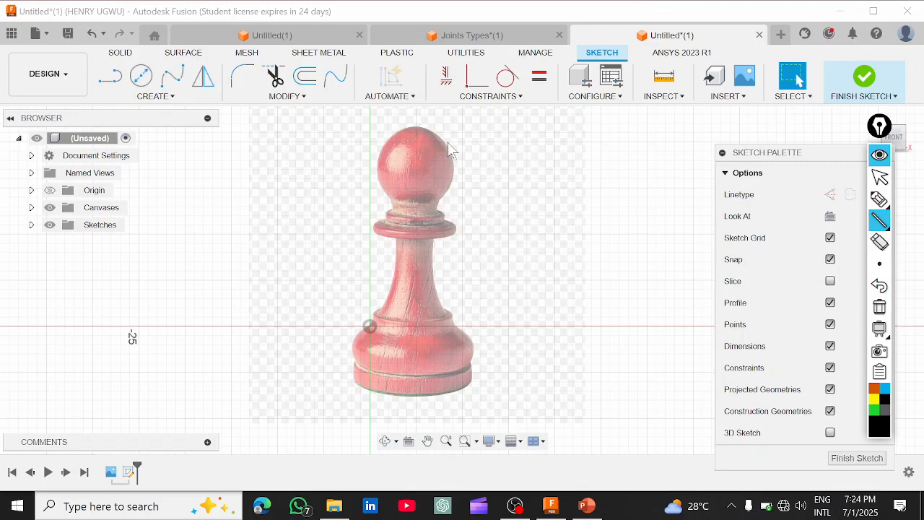
{"action": "left_click", "coordinate": [415, 124]}
{"action": "left_click_drag", "start_coordinate": [416, 124], "coordinate": [420, 402]}
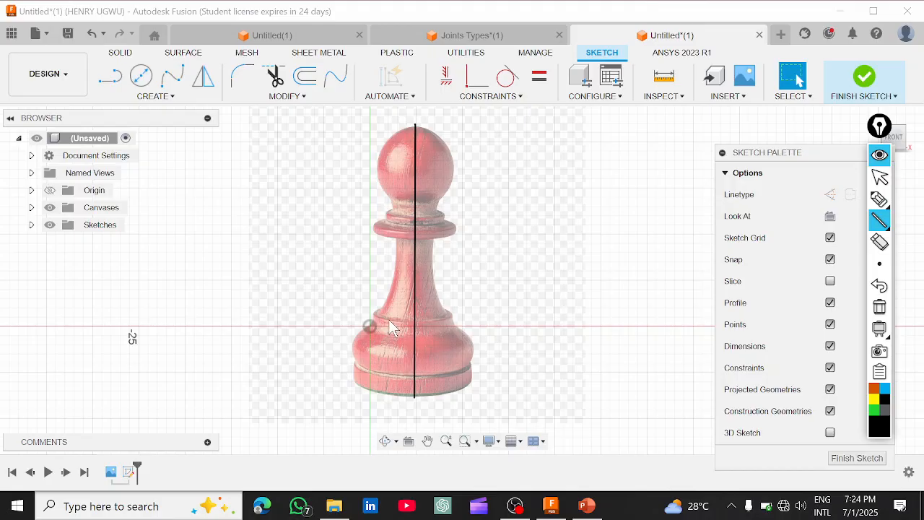
{"action": "left_click", "coordinate": [880, 178]}
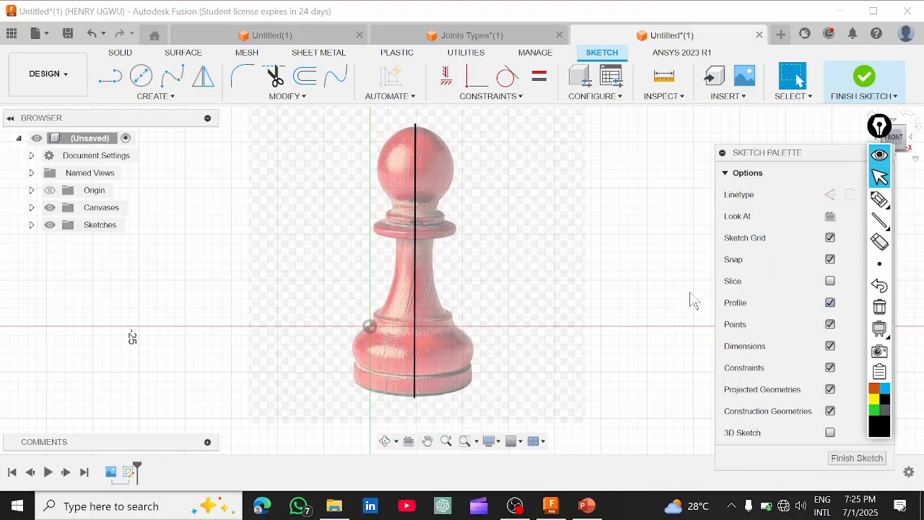
{"action": "left_click", "coordinate": [880, 307]}
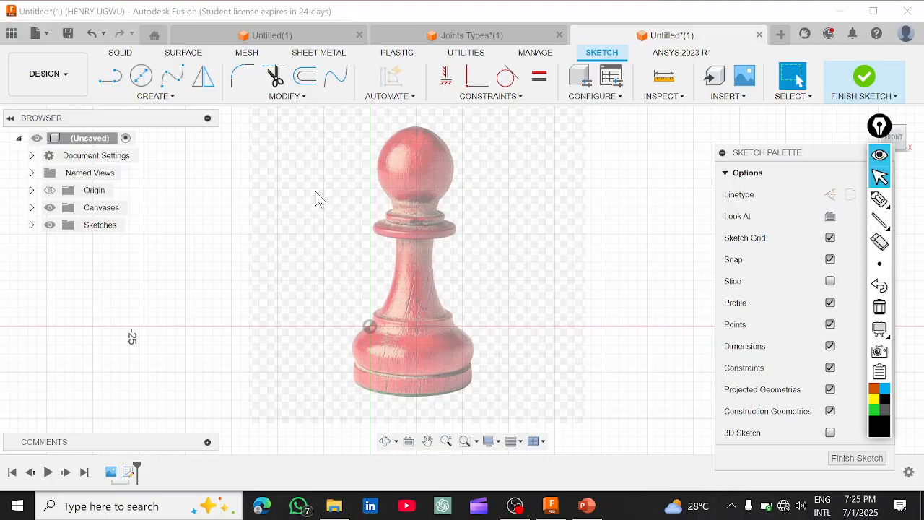
Start a fit point spline at the top centre of the pawn's head, with a second point slightly right along its outline
{"action": "left_click", "coordinate": [171, 81]}
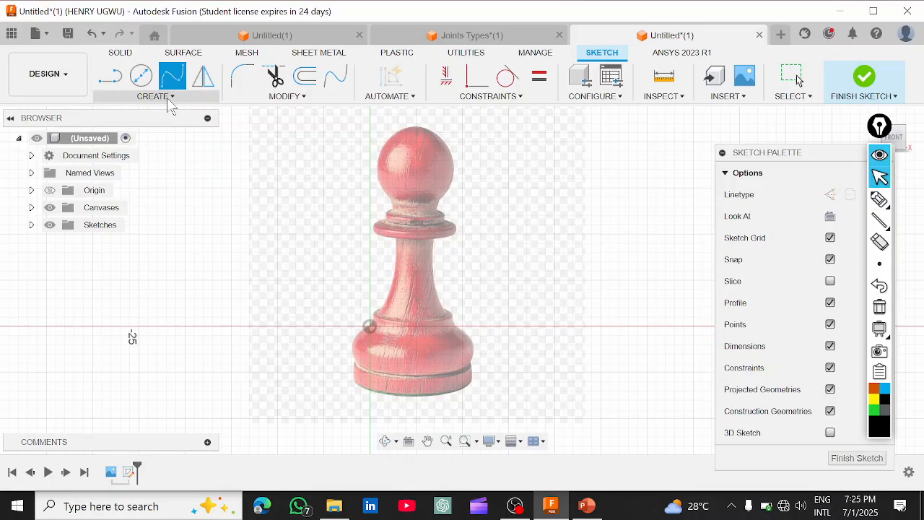
{"action": "left_click", "coordinate": [168, 99]}
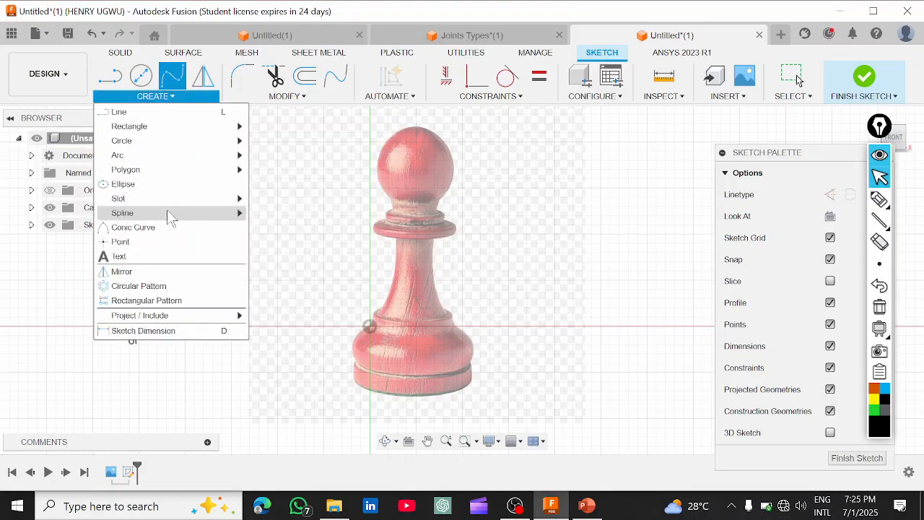
{"action": "mouse_move", "coordinate": [167, 211]}
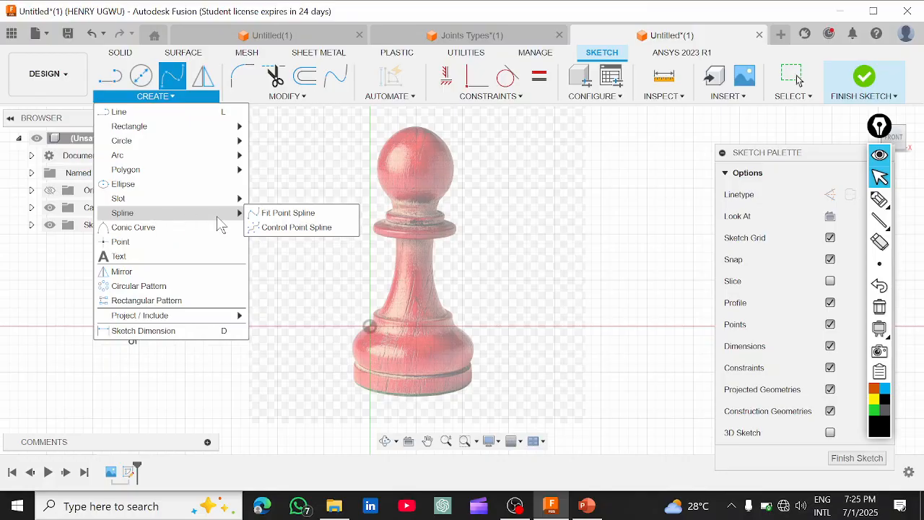
{"action": "left_click", "coordinate": [284, 214]}
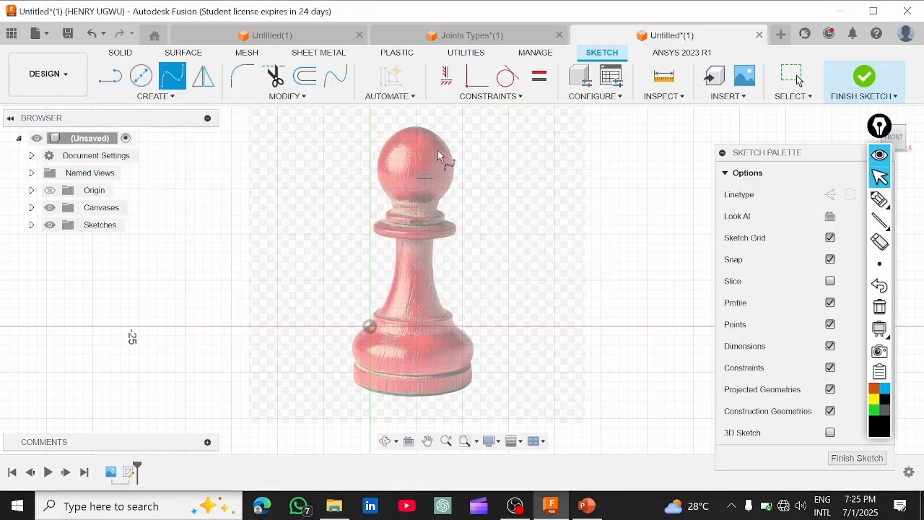
{"action": "scroll", "coordinate": [434, 139], "scroll_direction": "up", "scroll_amount": 5}
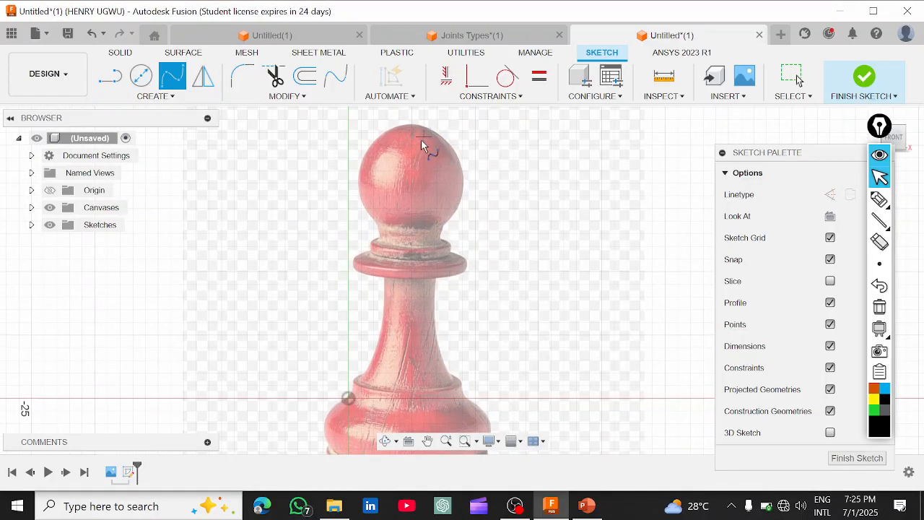
{"action": "scroll", "coordinate": [403, 200], "scroll_direction": "up", "scroll_amount": 5}
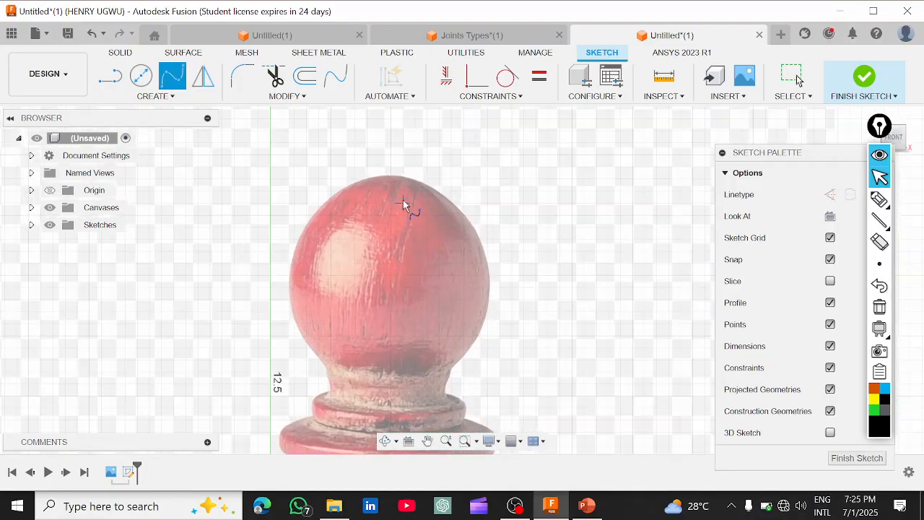
{"action": "scroll", "coordinate": [402, 198], "scroll_direction": "up", "scroll_amount": 3}
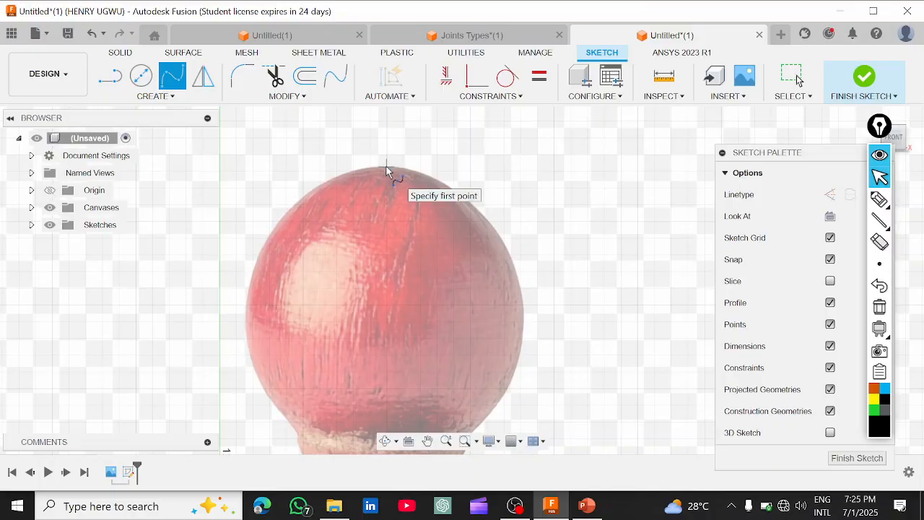
{"action": "left_click", "coordinate": [386, 168]}
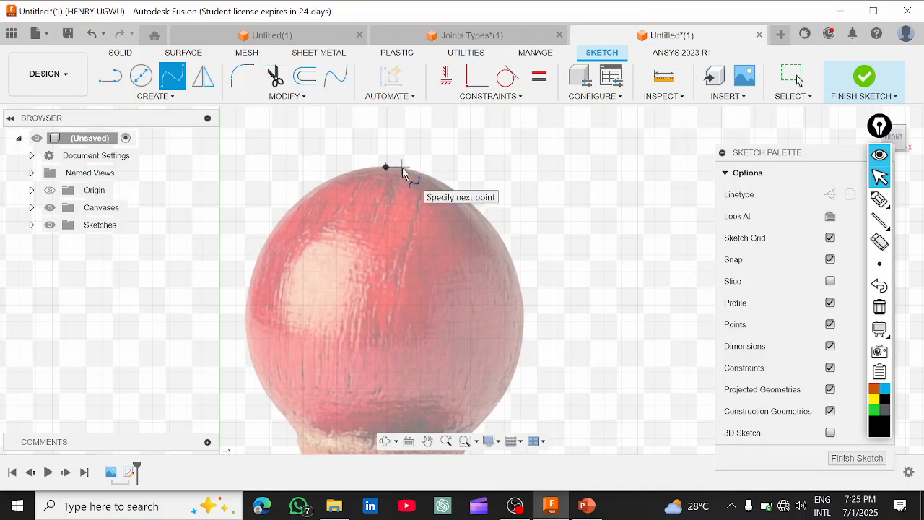
{"action": "left_click", "coordinate": [402, 167]}
Continue the spline with three more points along the upper right outline of the pawn's head
{"action": "scroll", "coordinate": [413, 170], "scroll_direction": "up", "scroll_amount": 5}
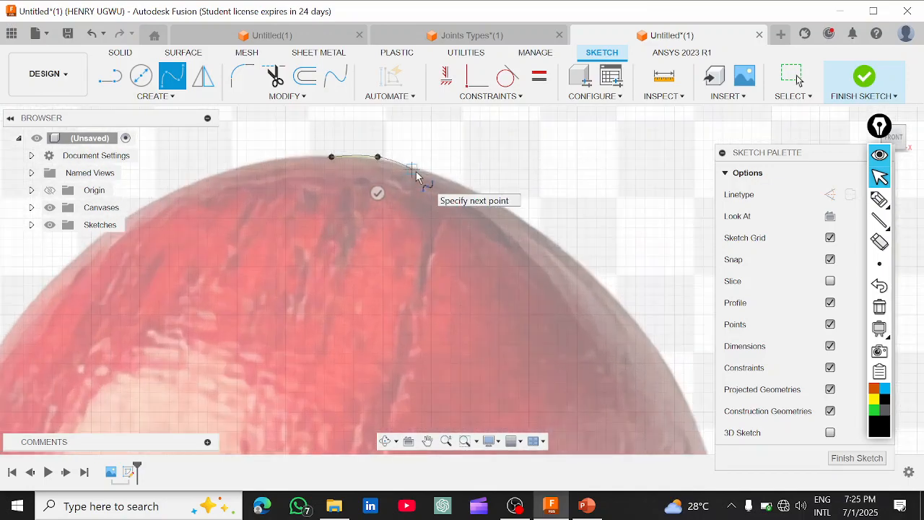
{"action": "left_click", "coordinate": [436, 175]}
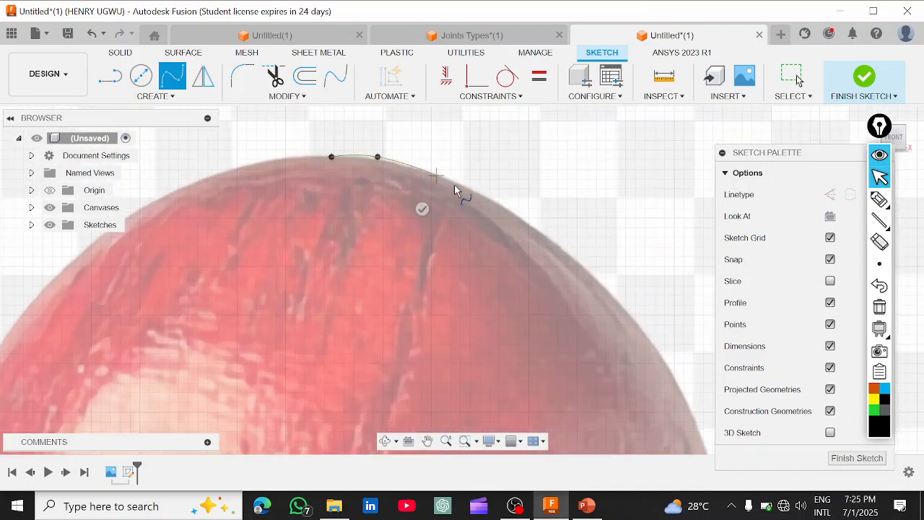
{"action": "left_click", "coordinate": [489, 198]}
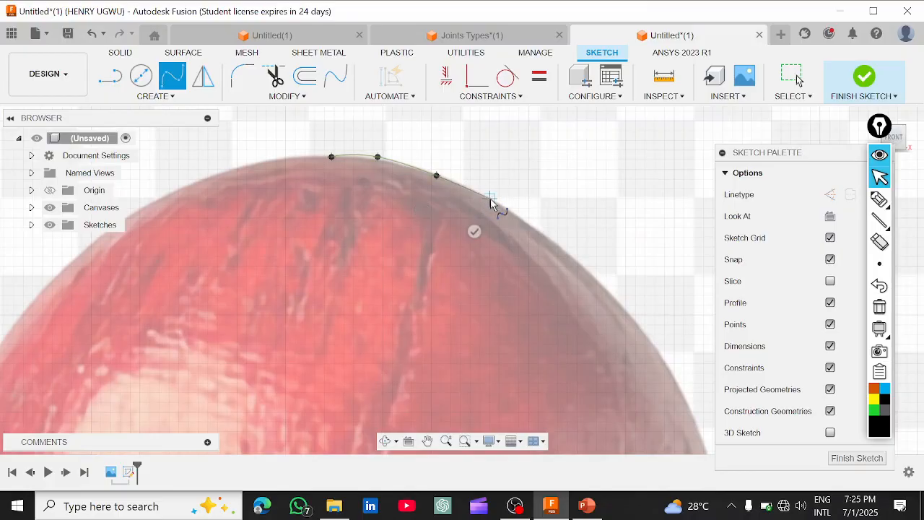
{"action": "left_click", "coordinate": [535, 229]}
{"action": "scroll", "coordinate": [563, 263], "scroll_direction": "down", "scroll_amount": 4}
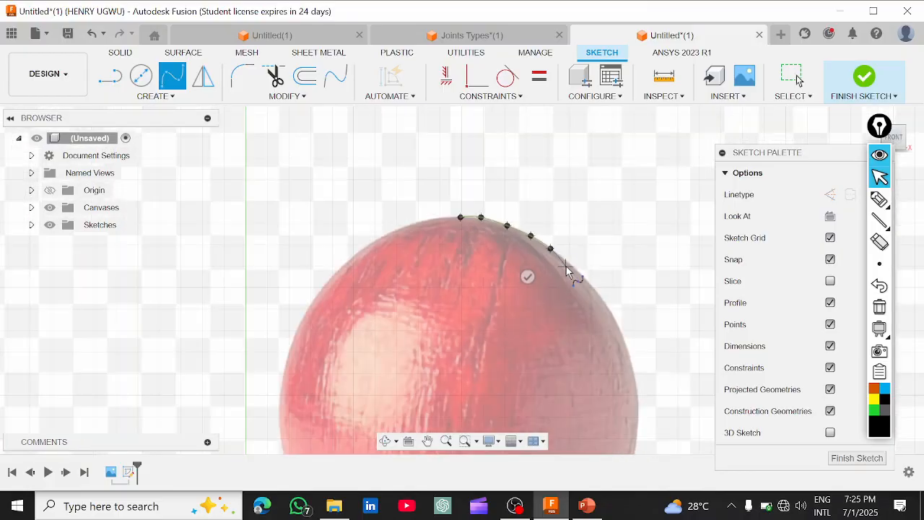
Extend the spline down the right side of the head to just above its widest point
{"action": "scroll", "coordinate": [568, 274], "scroll_direction": "up", "scroll_amount": 5}
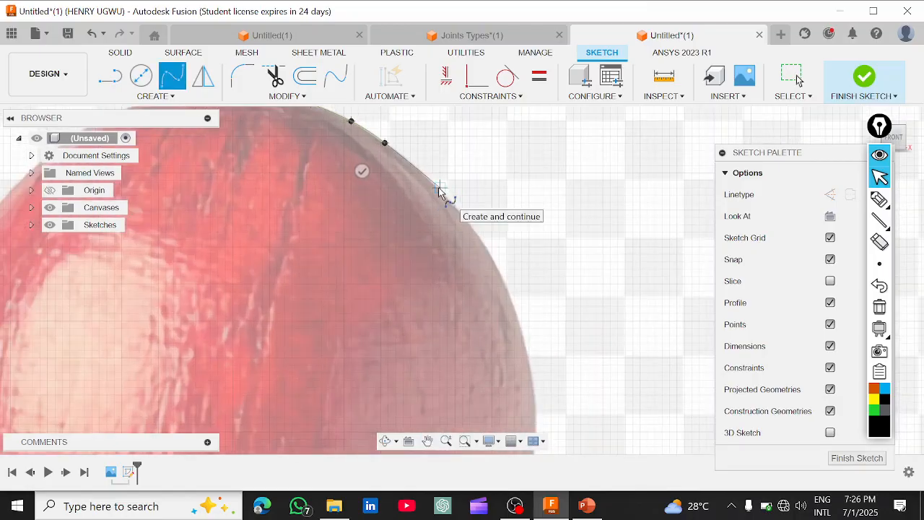
{"action": "left_click", "coordinate": [440, 188]}
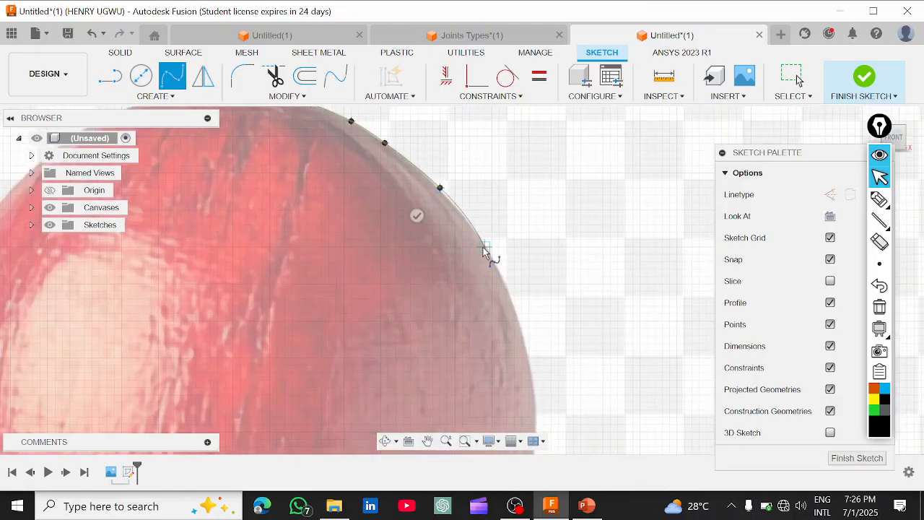
{"action": "left_click", "coordinate": [485, 247]}
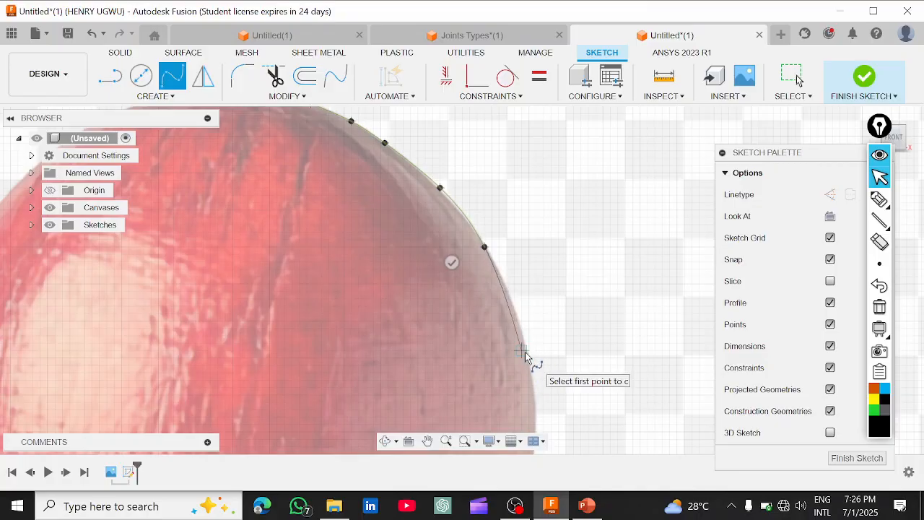
{"action": "scroll", "coordinate": [518, 342], "scroll_direction": "down", "scroll_amount": 10}
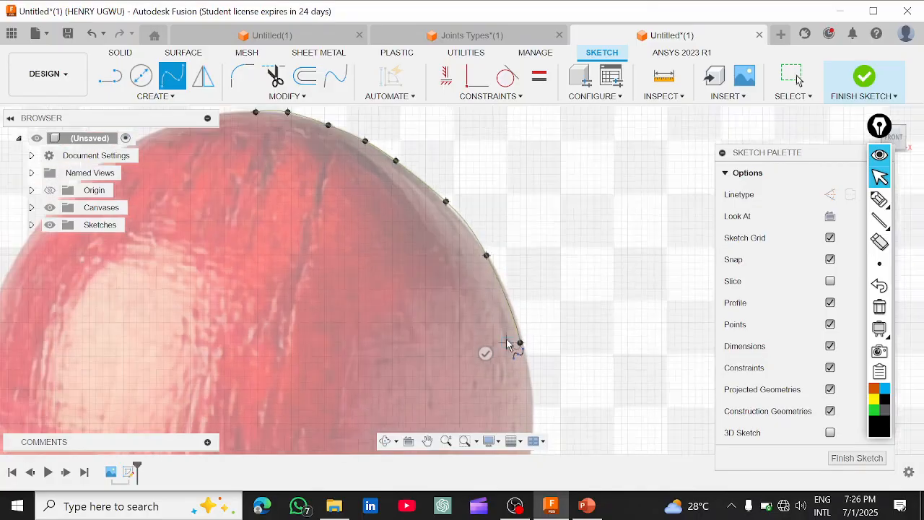
{"action": "scroll", "coordinate": [508, 342], "scroll_direction": "up", "scroll_amount": 10}
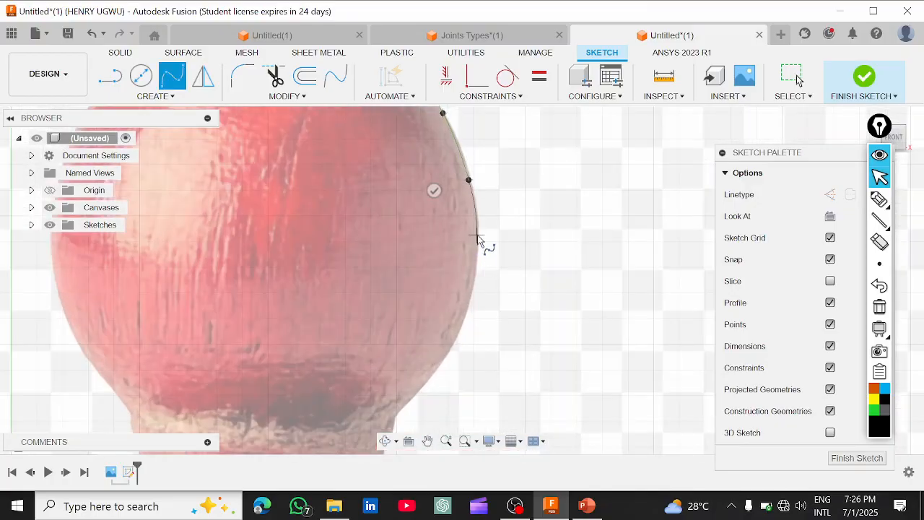
Trace the lower right half of the head with four spline points, from its widest point to the neck
{"action": "left_click", "coordinate": [477, 237]}
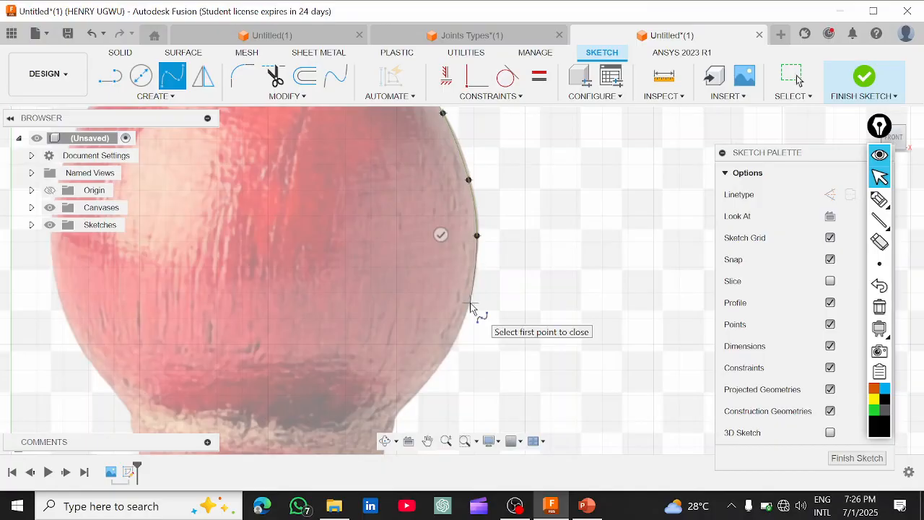
{"action": "left_click", "coordinate": [470, 303]}
{"action": "left_click", "coordinate": [447, 354]}
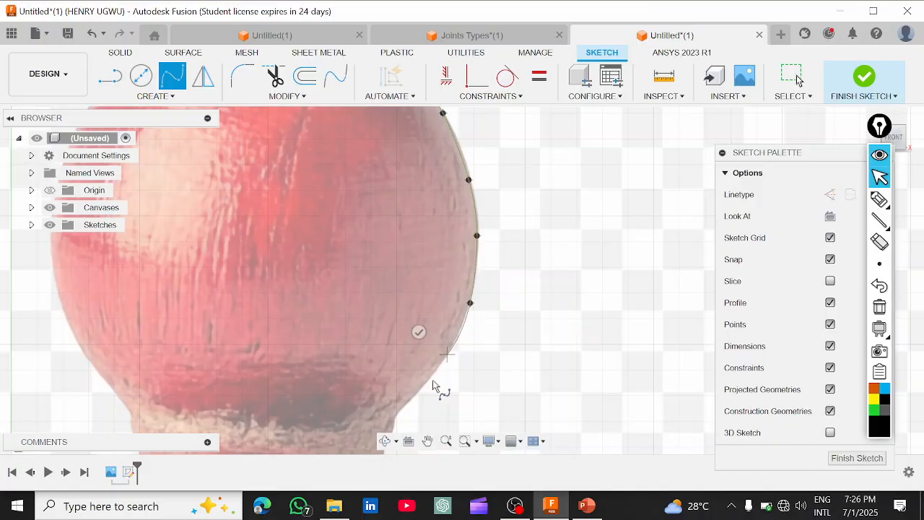
{"action": "left_click", "coordinate": [397, 410]}
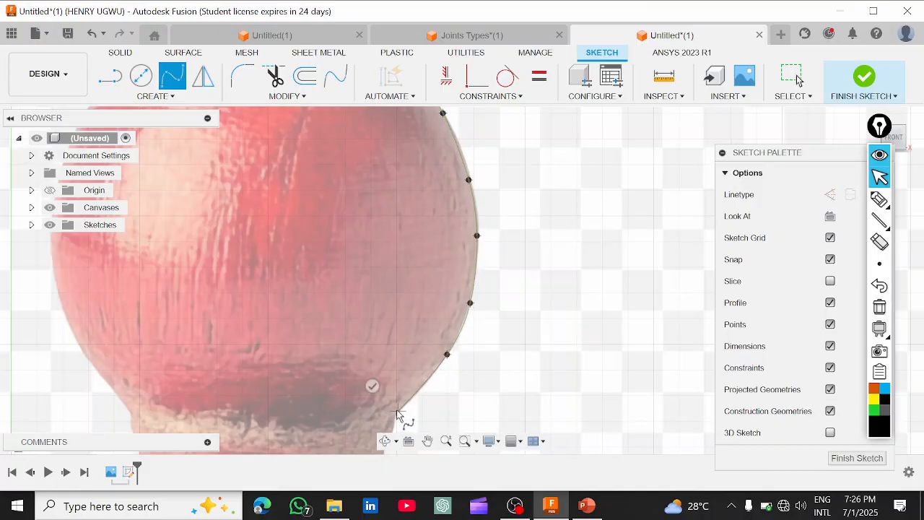
Trace the neck's concave outline down to the small collar, undoing the last point and placing it again slightly higher
{"action": "scroll", "coordinate": [360, 375], "scroll_direction": "down", "scroll_amount": 2}
{"action": "scroll", "coordinate": [374, 363], "scroll_direction": "down", "scroll_amount": 5}
{"action": "middle_click_drag", "start_coordinate": [382, 355], "coordinate": [392, 199]}
{"action": "scroll", "coordinate": [381, 306], "scroll_direction": "up", "scroll_amount": 5}
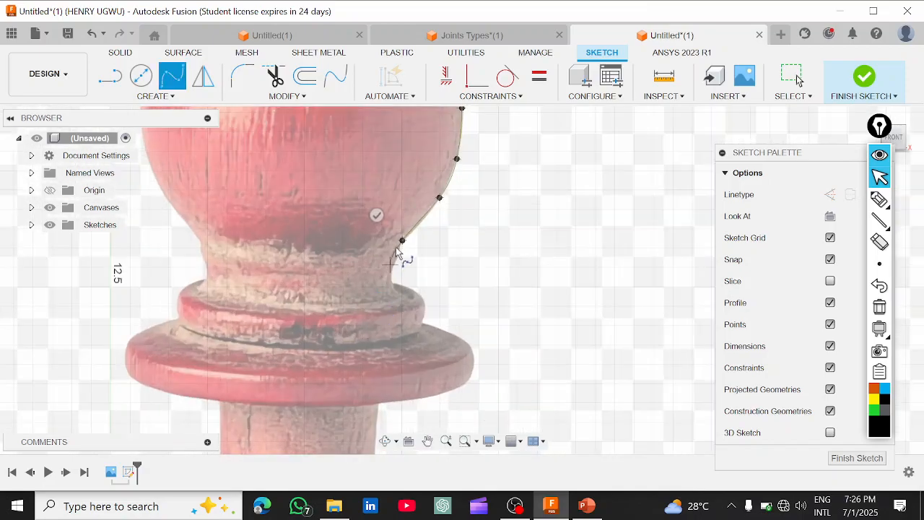
{"action": "scroll", "coordinate": [402, 261], "scroll_direction": "up", "scroll_amount": 4}
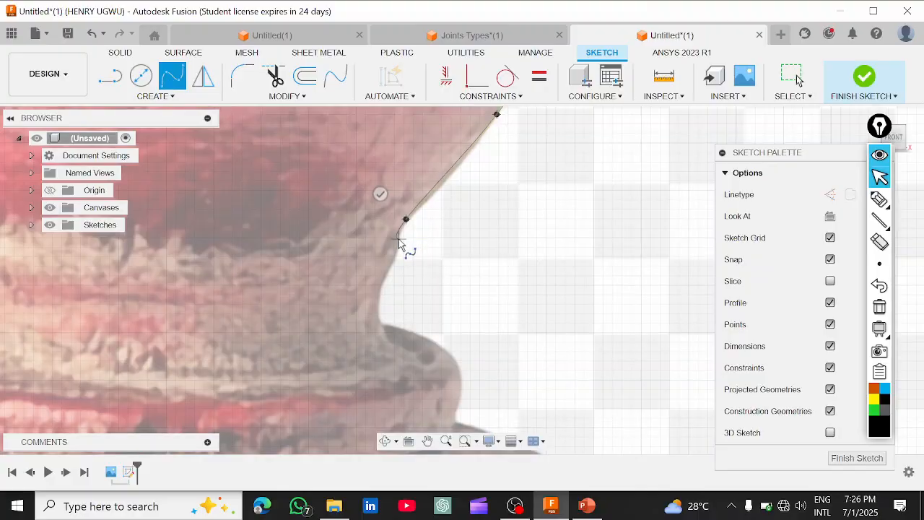
{"action": "left_click", "coordinate": [398, 239]}
{"action": "left_click", "coordinate": [394, 257]}
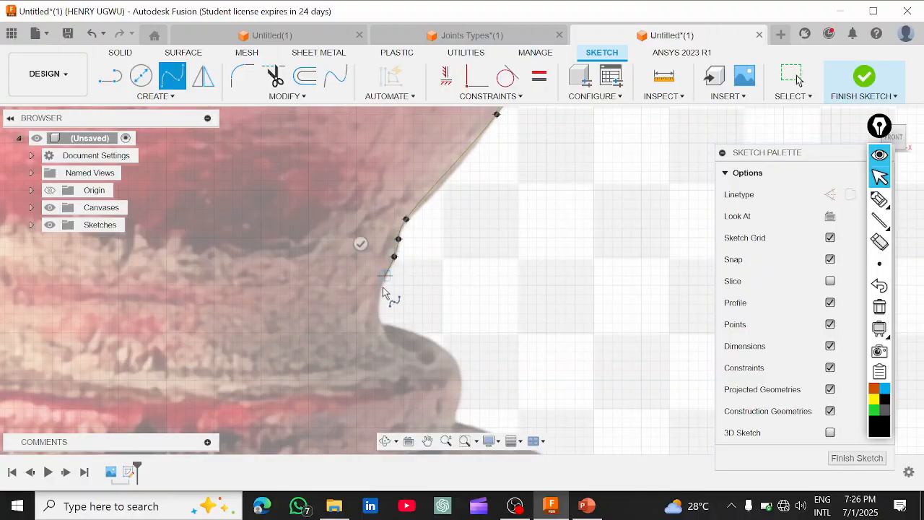
{"action": "left_click", "coordinate": [380, 288]}
{"action": "left_click", "coordinate": [381, 328]}
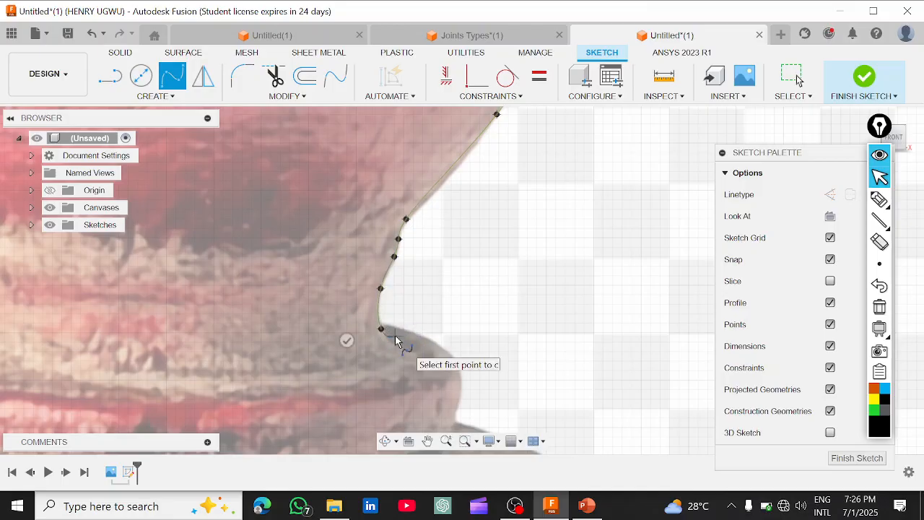
{"action": "key", "text": "ctrl+z"}
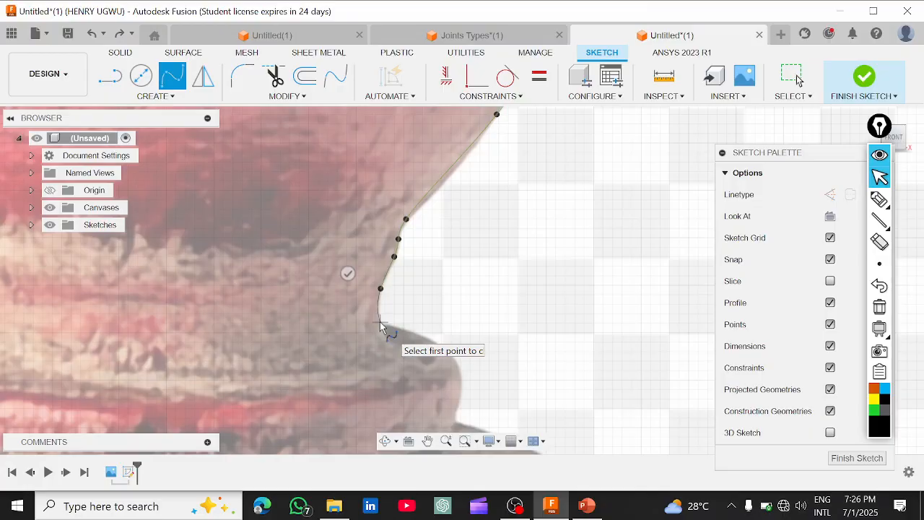
{"action": "left_click", "coordinate": [380, 322]}
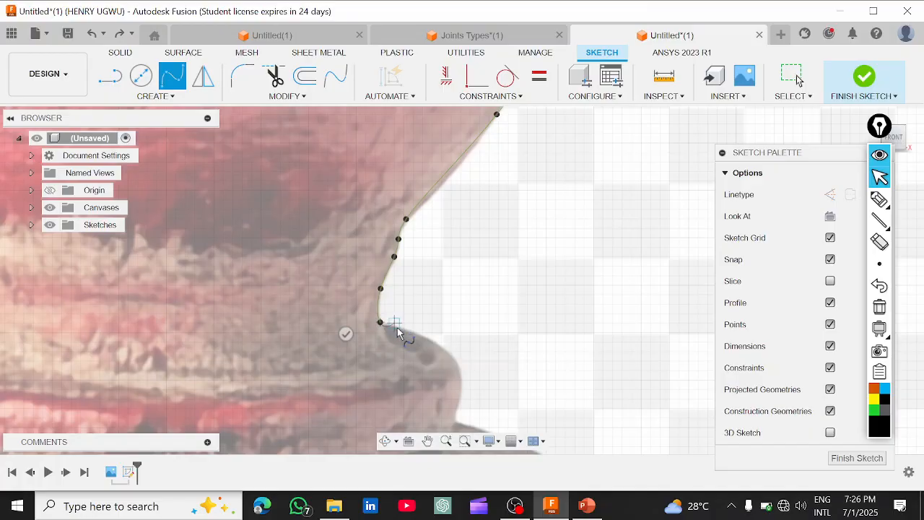
Carry the spline around the small collar's rounded outline to where it meets the wide collar
{"action": "scroll", "coordinate": [397, 327], "scroll_direction": "up", "scroll_amount": 3}
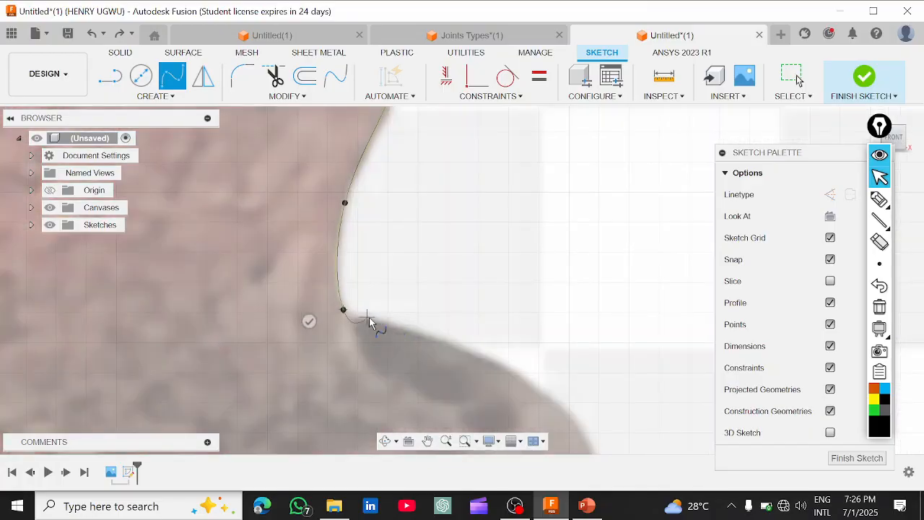
{"action": "left_click", "coordinate": [387, 325]}
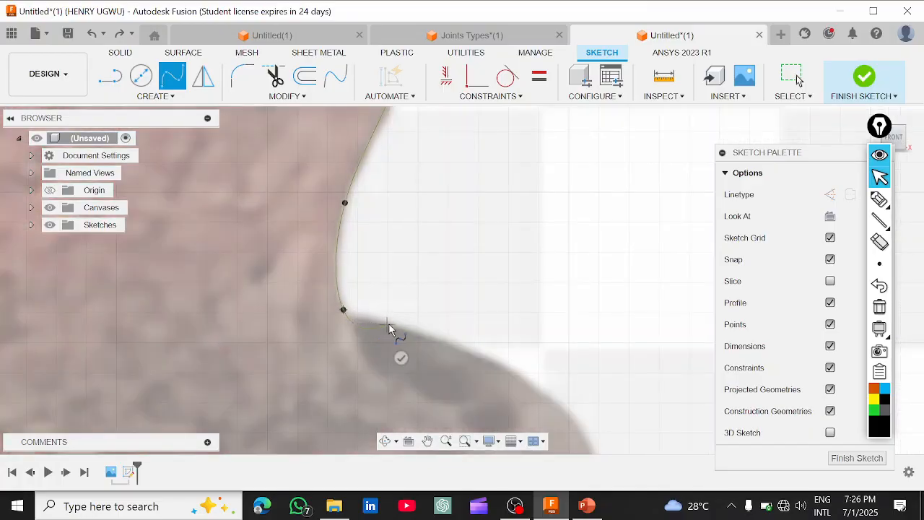
{"action": "scroll", "coordinate": [452, 347], "scroll_direction": "down", "scroll_amount": 5}
{"action": "left_click", "coordinate": [453, 343]}
{"action": "scroll", "coordinate": [452, 346], "scroll_direction": "down", "scroll_amount": 2}
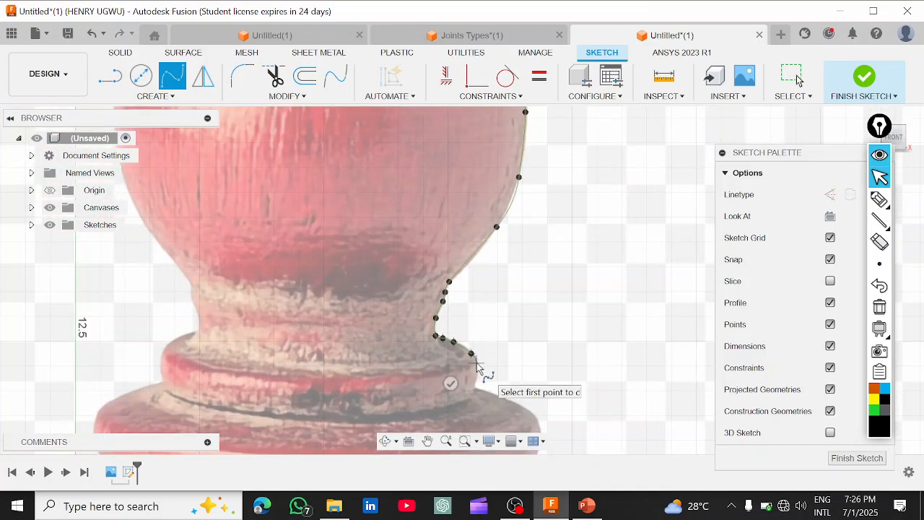
{"action": "left_click", "coordinate": [477, 363]}
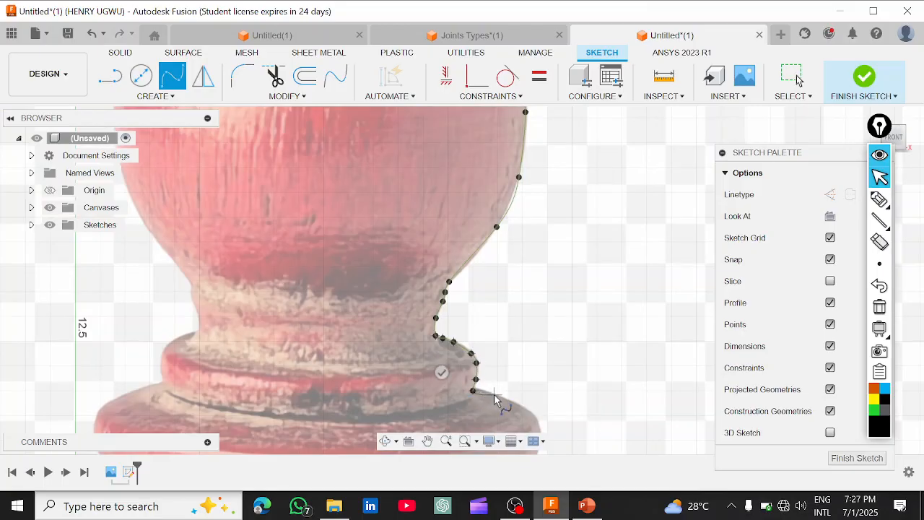
Trace the sloping upper surface of the wide collar with three spline points out to its rim
{"action": "left_click", "coordinate": [494, 394]}
{"action": "left_click", "coordinate": [522, 409]}
{"action": "scroll", "coordinate": [522, 393], "scroll_direction": "down", "scroll_amount": 6}
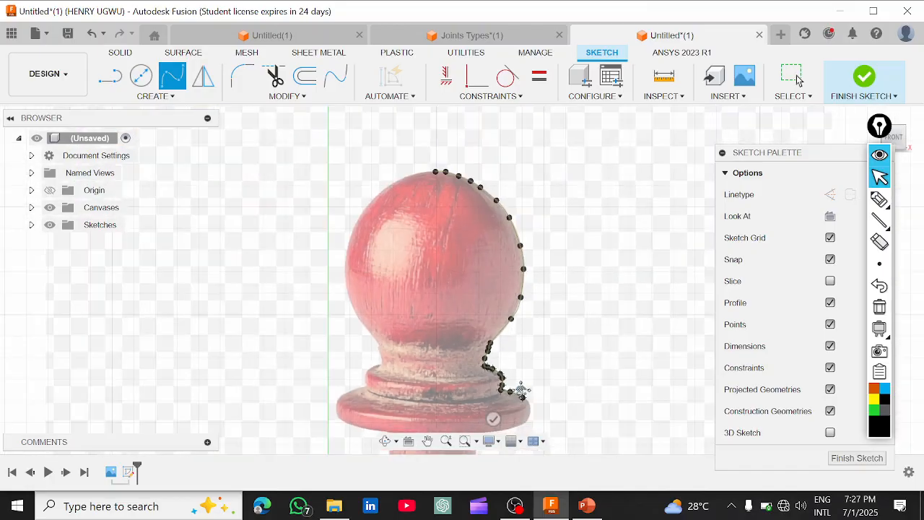
{"action": "middle_click_drag", "start_coordinate": [522, 390], "coordinate": [503, 312]}
{"action": "middle_click_drag", "start_coordinate": [510, 354], "coordinate": [498, 225]}
{"action": "scroll", "coordinate": [512, 237], "scroll_direction": "up", "scroll_amount": 5}
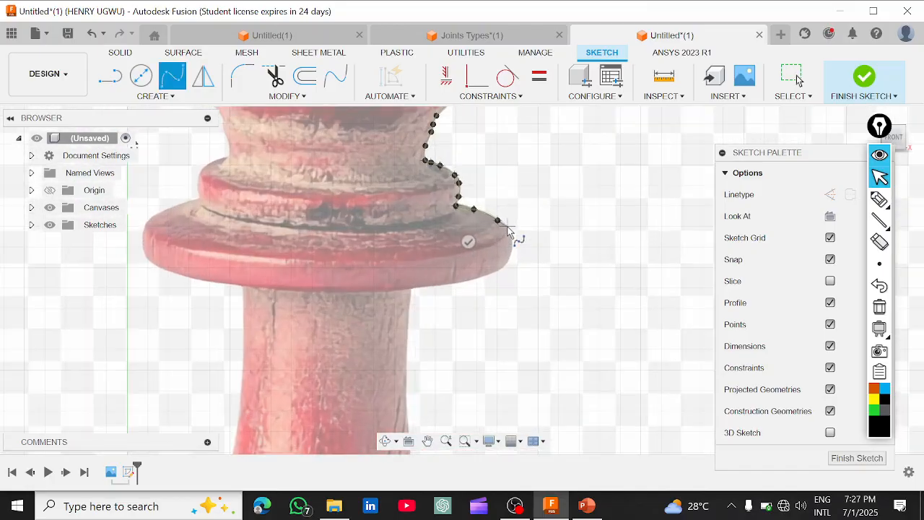
{"action": "left_click", "coordinate": [509, 230]}
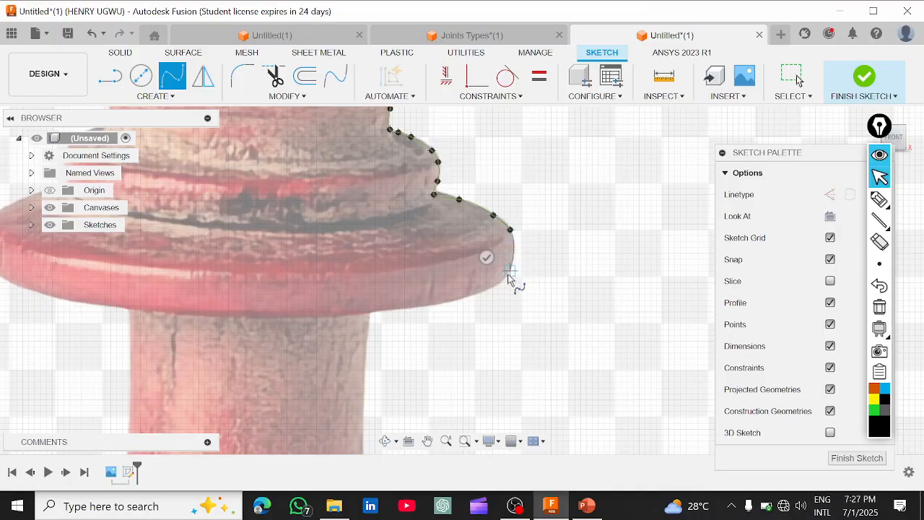
Carry the spline around the wide collar's rim and along its underside to the top of the stem
{"action": "left_click", "coordinate": [504, 276]}
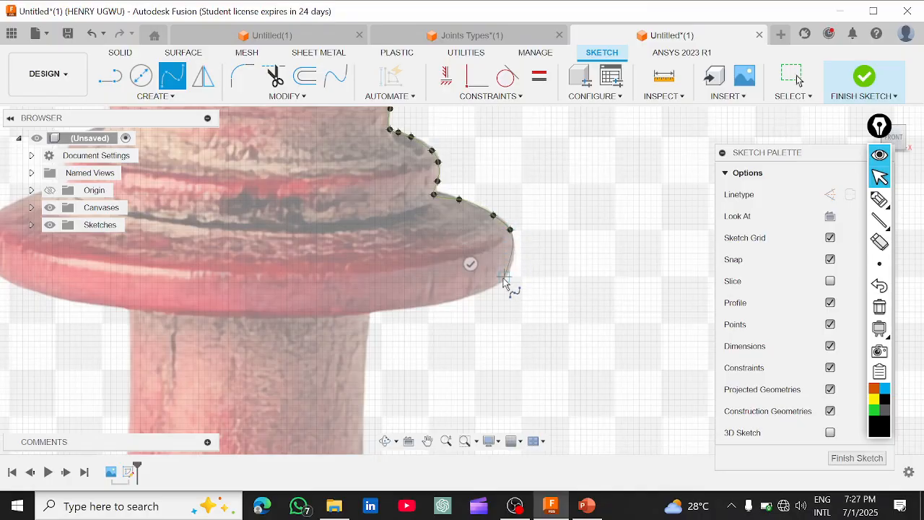
{"action": "left_click", "coordinate": [463, 295]}
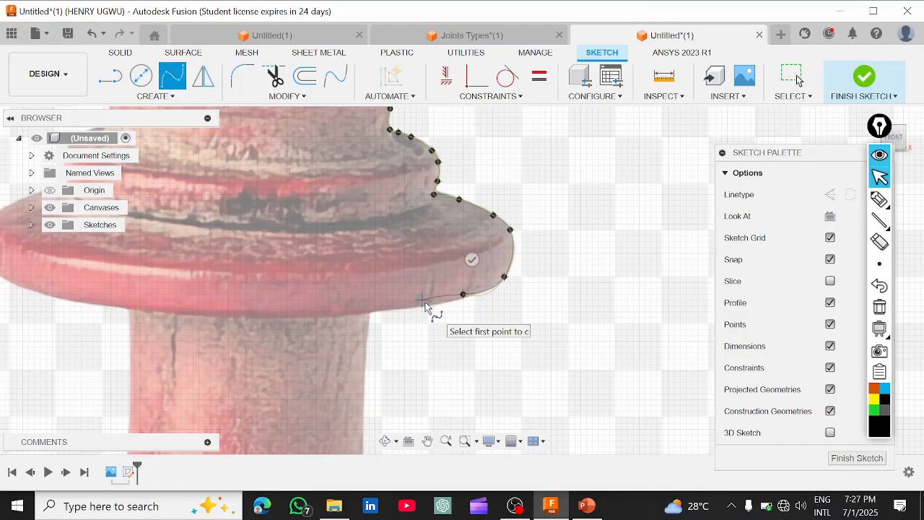
{"action": "left_click", "coordinate": [422, 307]}
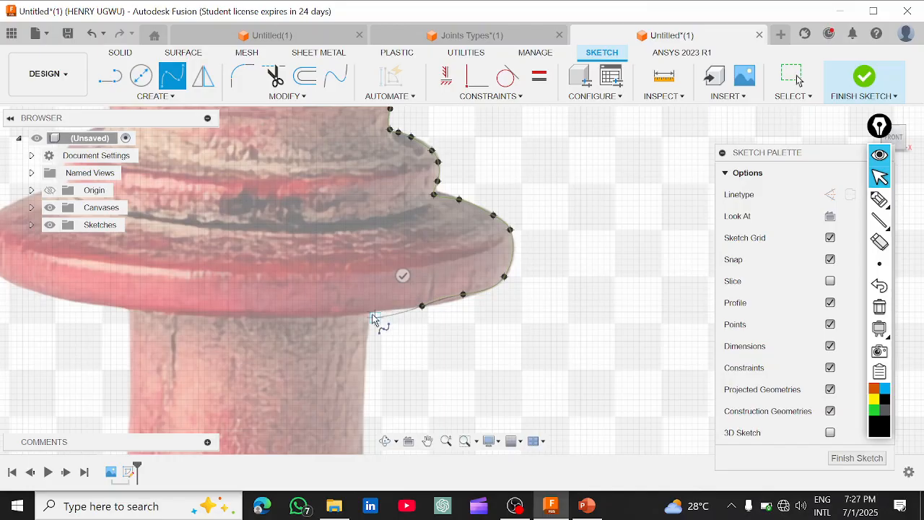
{"action": "scroll", "coordinate": [372, 318], "scroll_direction": "down", "scroll_amount": 5}
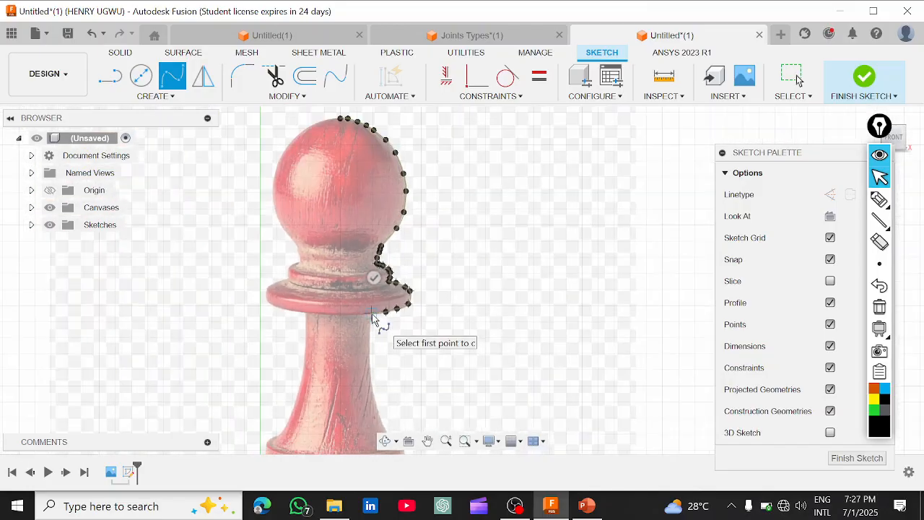
{"action": "middle_click_drag", "start_coordinate": [372, 317], "coordinate": [373, 179]}
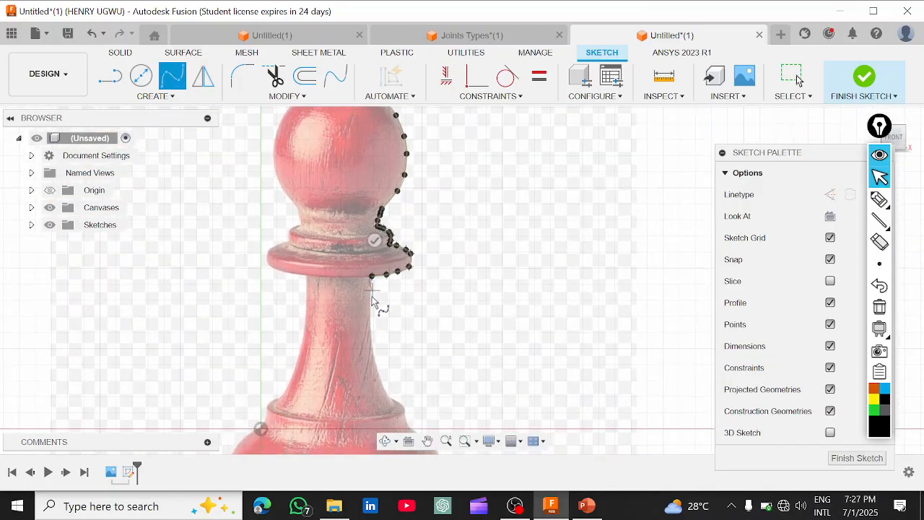
Continue the spline from the wide collar's underside onto the top of the stem with two points
{"action": "middle_click_drag", "start_coordinate": [376, 306], "coordinate": [372, 237]}
{"action": "scroll", "coordinate": [376, 238], "scroll_direction": "up", "scroll_amount": 3}
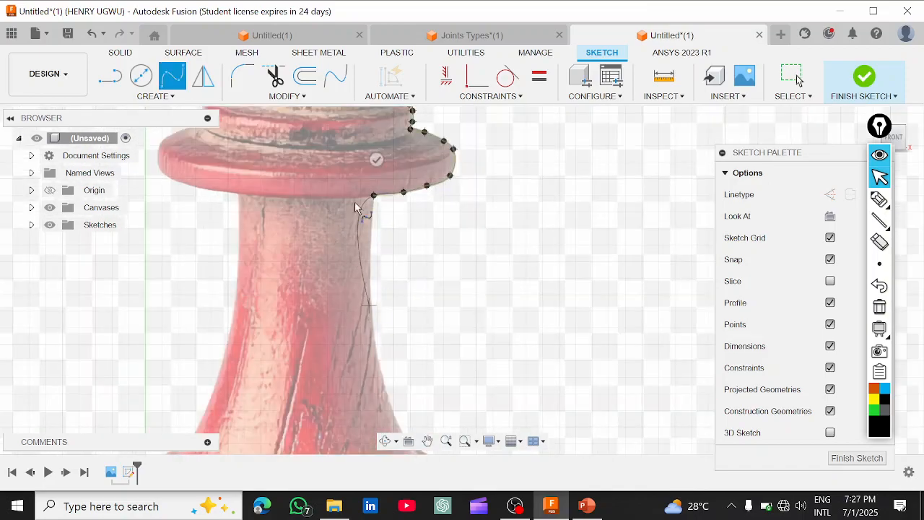
{"action": "scroll", "coordinate": [364, 203], "scroll_direction": "up", "scroll_amount": 5}
{"action": "scroll", "coordinate": [374, 199], "scroll_direction": "up", "scroll_amount": 1}
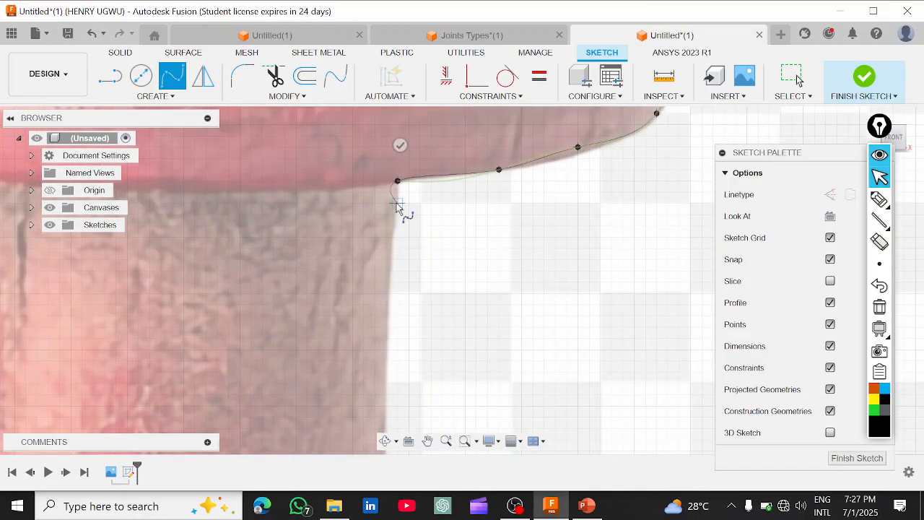
{"action": "left_click", "coordinate": [397, 203]}
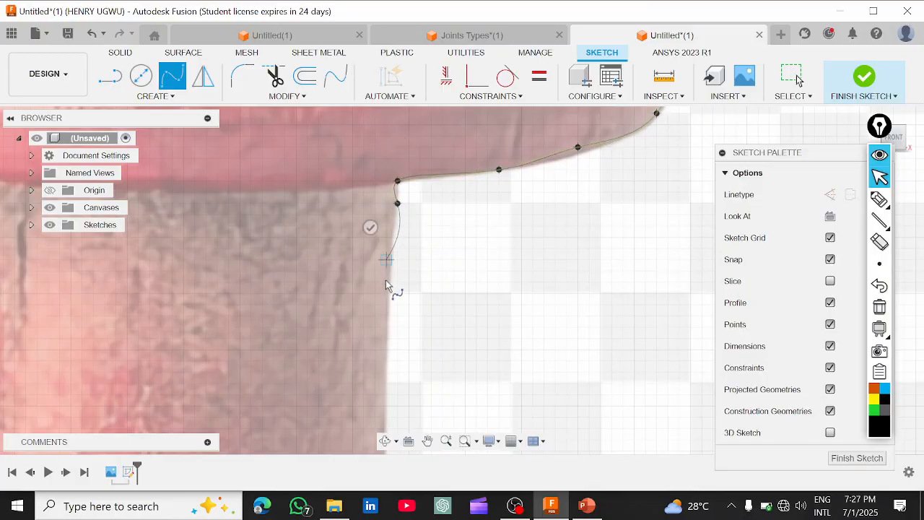
{"action": "left_click", "coordinate": [387, 282]}
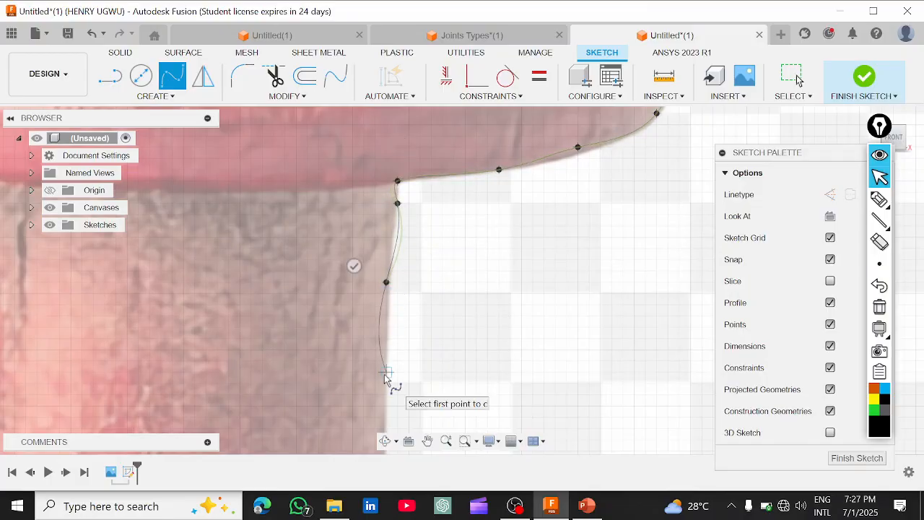
Trace the stem's concave outline with four spline points down to its flared foot above the base
{"action": "scroll", "coordinate": [385, 377], "scroll_direction": "down", "scroll_amount": 3}
{"action": "scroll", "coordinate": [387, 373], "scroll_direction": "down", "scroll_amount": 3}
{"action": "middle_click_drag", "start_coordinate": [401, 330], "coordinate": [402, 266]}
{"action": "middle_click_drag", "start_coordinate": [388, 354], "coordinate": [388, 246]}
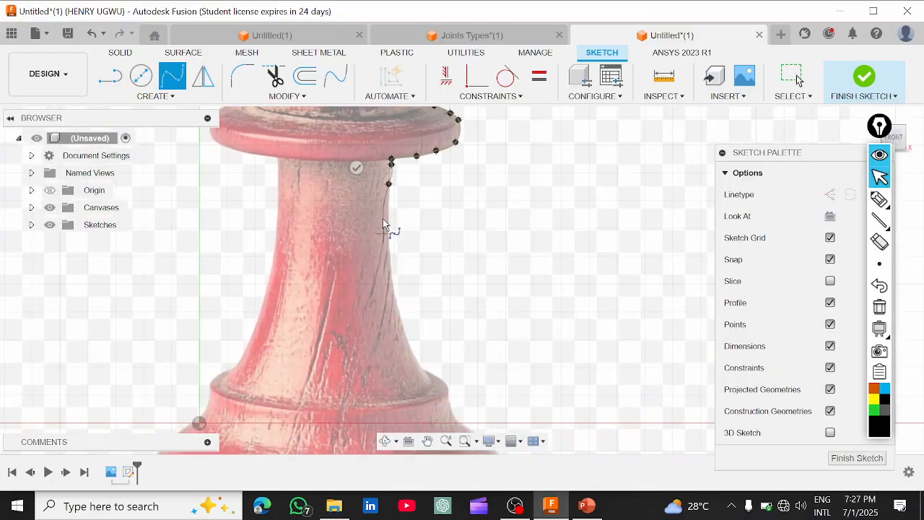
{"action": "left_click", "coordinate": [388, 215]}
{"action": "left_click", "coordinate": [389, 266]}
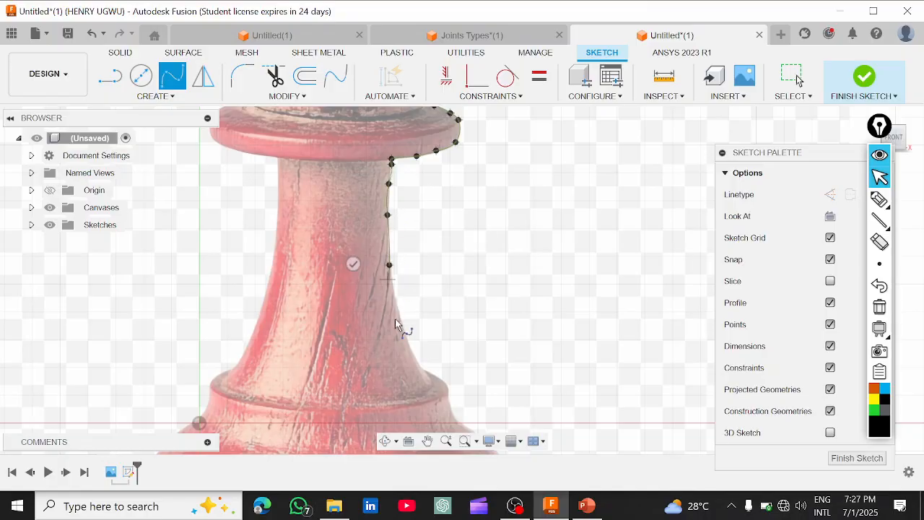
{"action": "left_click", "coordinate": [401, 322]}
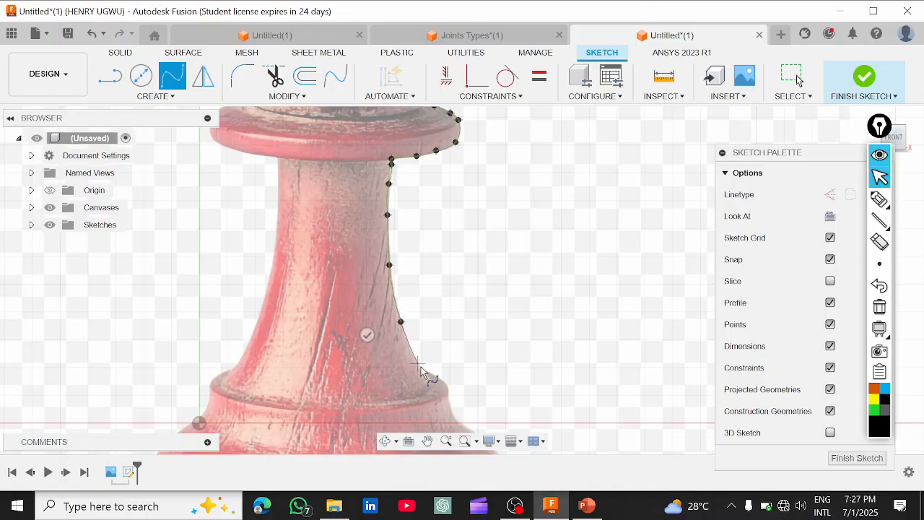
{"action": "left_click", "coordinate": [422, 368]}
Carry the spline around the narrow ledge at the stem's foot to the start of the base's bulge
{"action": "scroll", "coordinate": [441, 382], "scroll_direction": "down", "scroll_amount": 5}
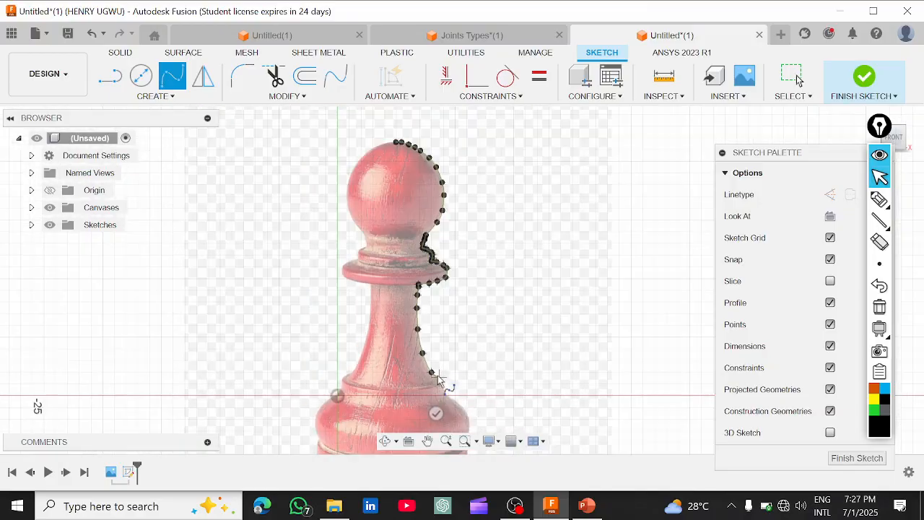
{"action": "scroll", "coordinate": [438, 379], "scroll_direction": "up", "scroll_amount": 5}
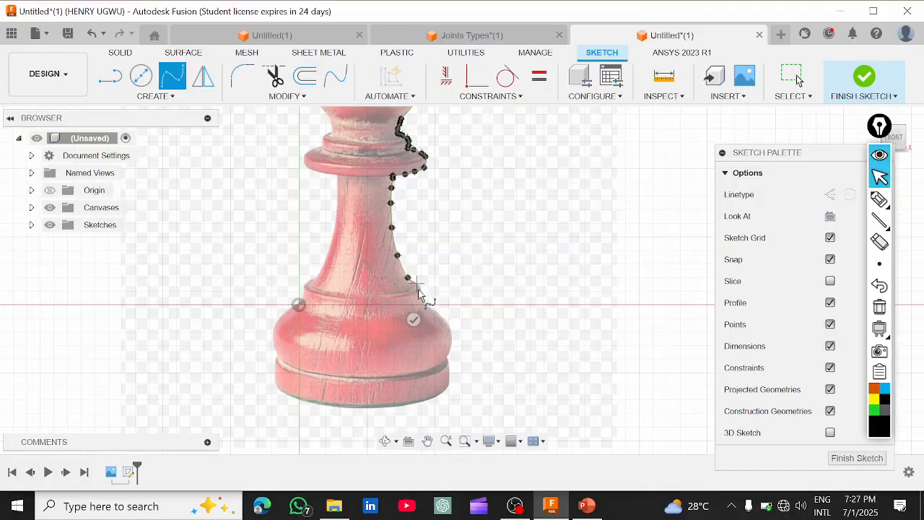
{"action": "left_click", "coordinate": [424, 292]}
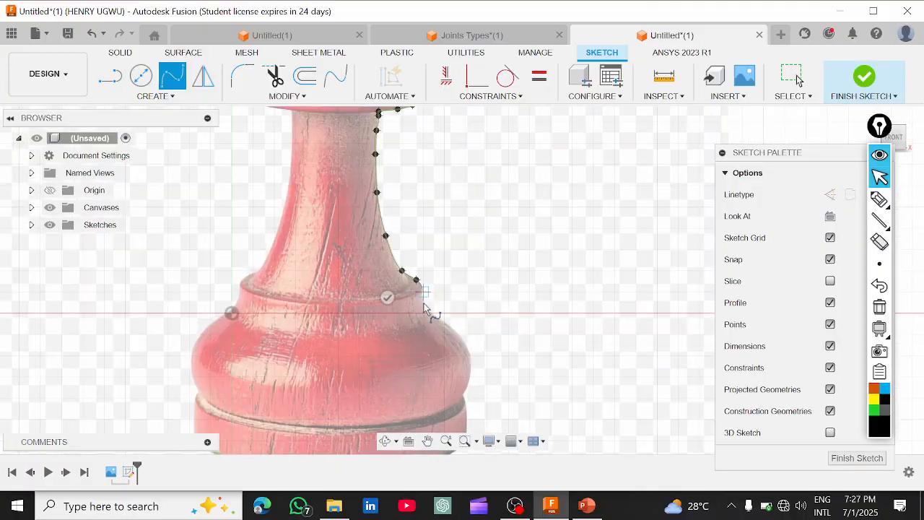
{"action": "left_click", "coordinate": [428, 306]}
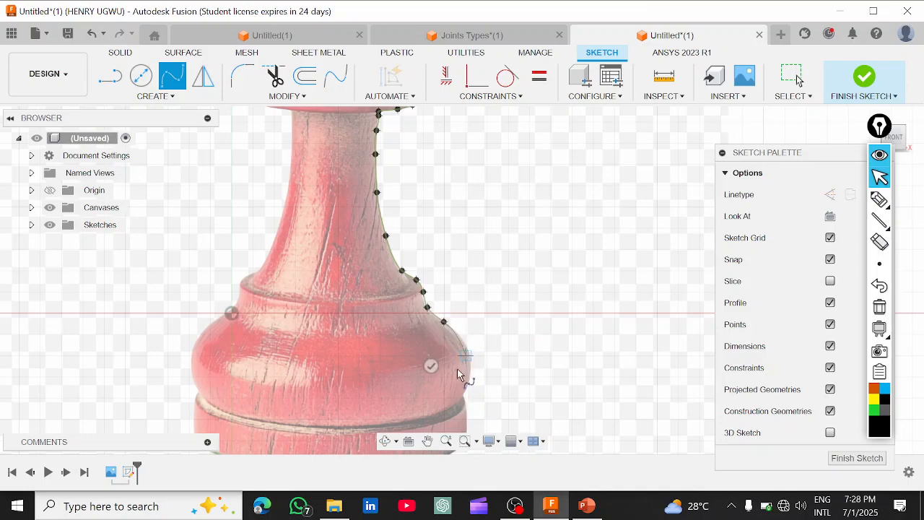
Trace the base's rounded bulge with spline points down to the groove beneath it
{"action": "scroll", "coordinate": [455, 367], "scroll_direction": "down", "scroll_amount": 5}
{"action": "scroll", "coordinate": [453, 339], "scroll_direction": "up", "scroll_amount": 3}
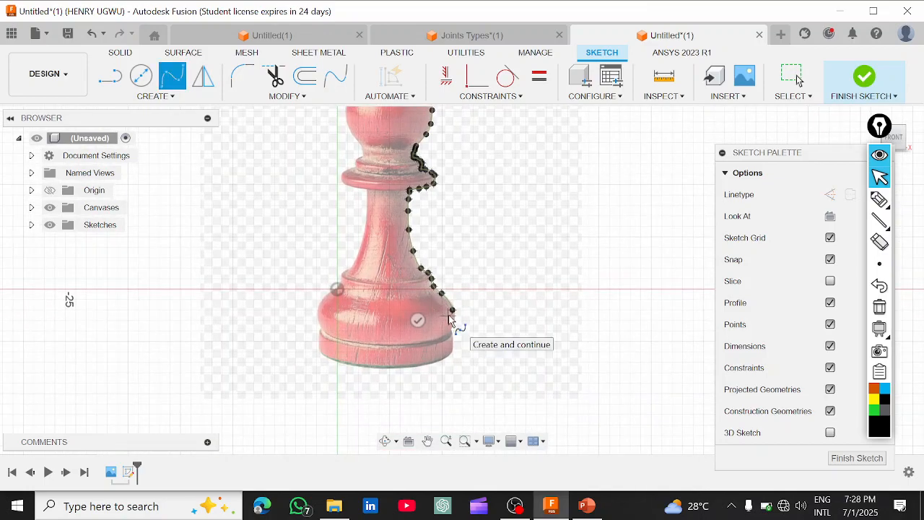
{"action": "scroll", "coordinate": [449, 315], "scroll_direction": "up", "scroll_amount": 5}
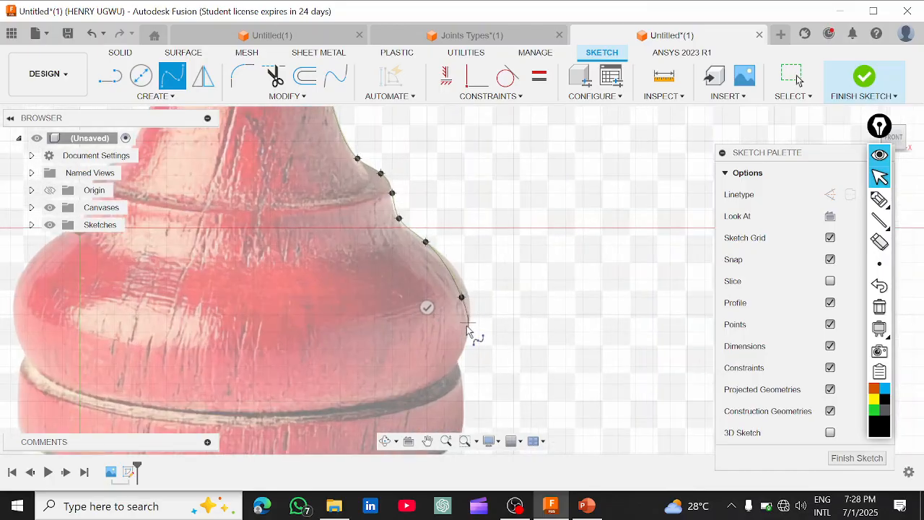
{"action": "left_click", "coordinate": [467, 327]}
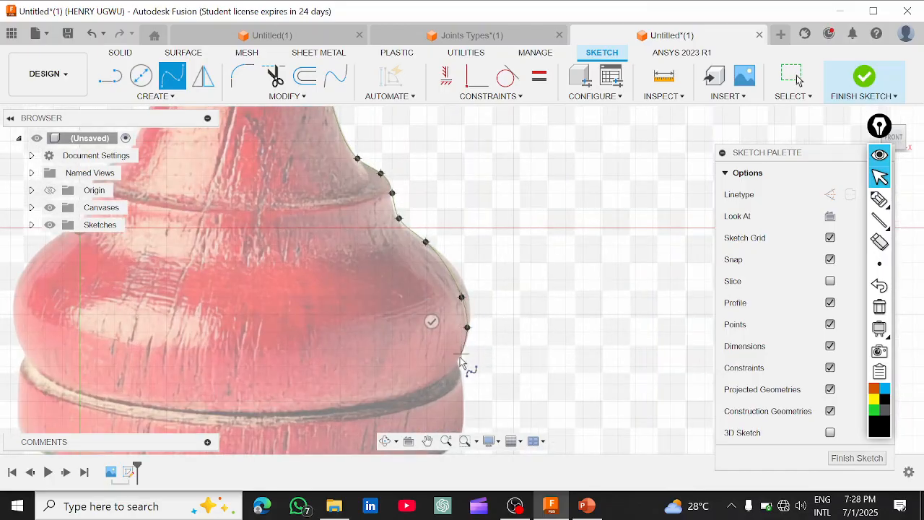
{"action": "scroll", "coordinate": [457, 360], "scroll_direction": "down", "scroll_amount": 5}
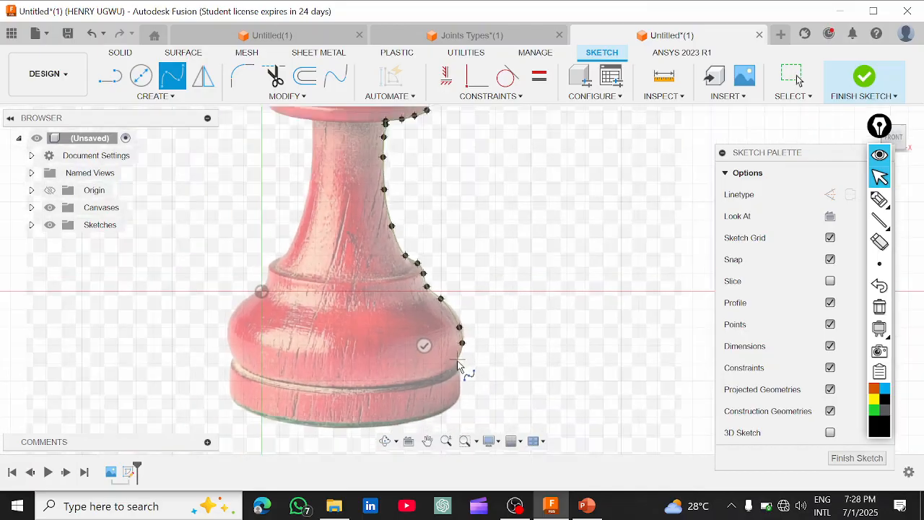
{"action": "scroll", "coordinate": [458, 361], "scroll_direction": "up", "scroll_amount": 5}
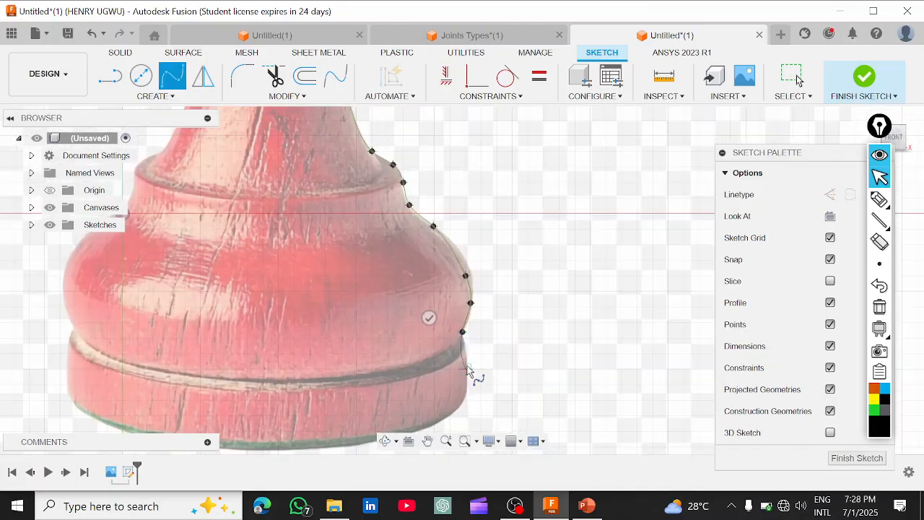
Trace the bottom ring from the groove to the middle of the pawn's lower edge and complete the spline
{"action": "left_click", "coordinate": [462, 348]}
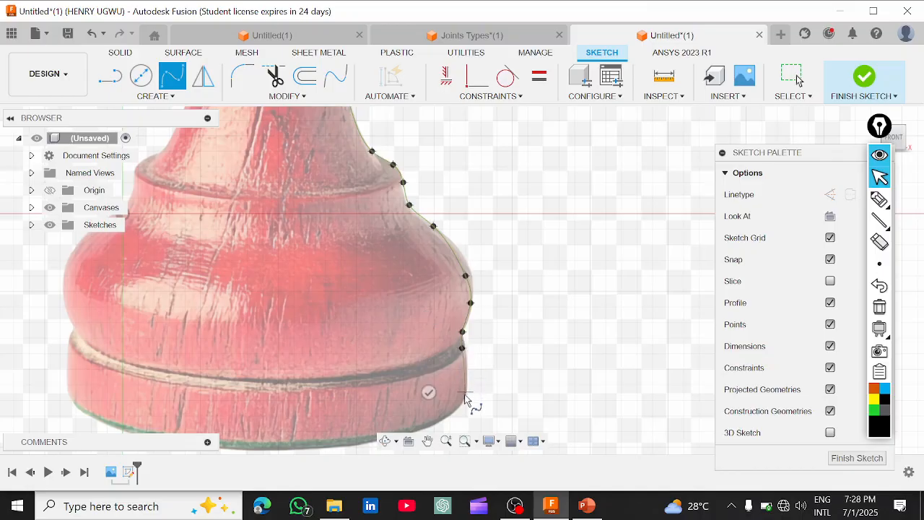
{"action": "left_click", "coordinate": [465, 396]}
{"action": "scroll", "coordinate": [466, 397], "scroll_direction": "down", "scroll_amount": 4}
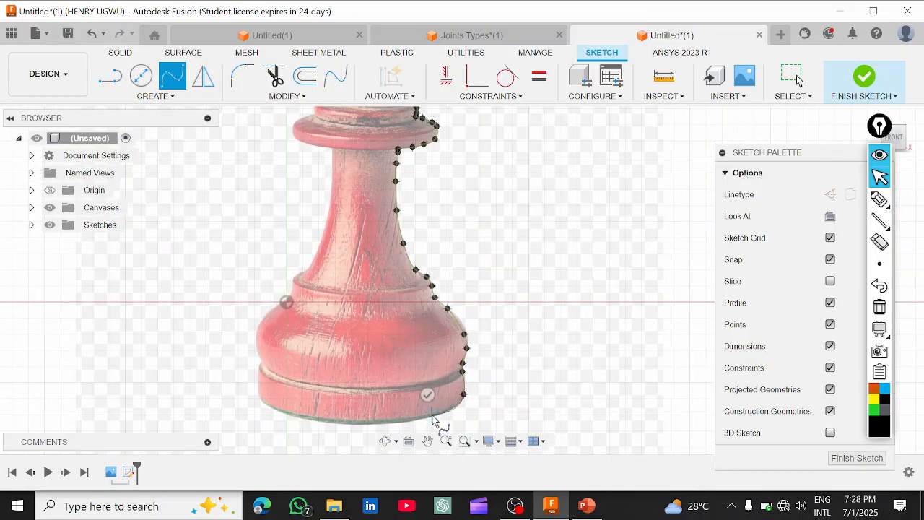
{"action": "left_click", "coordinate": [431, 416]}
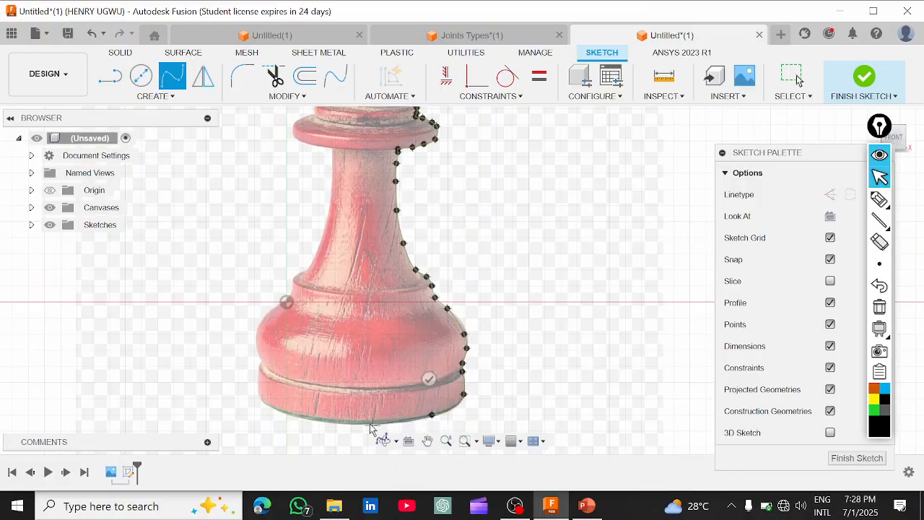
{"action": "left_click", "coordinate": [367, 425]}
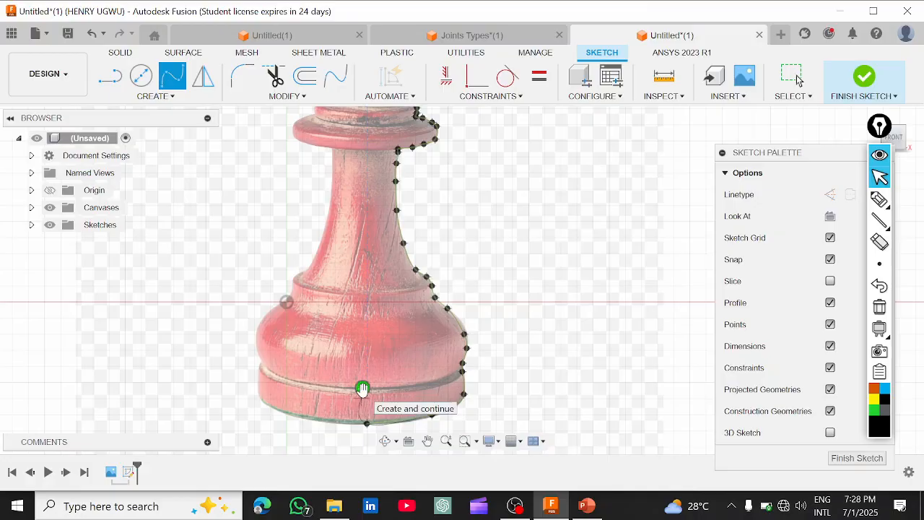
{"action": "left_click", "coordinate": [363, 390]}
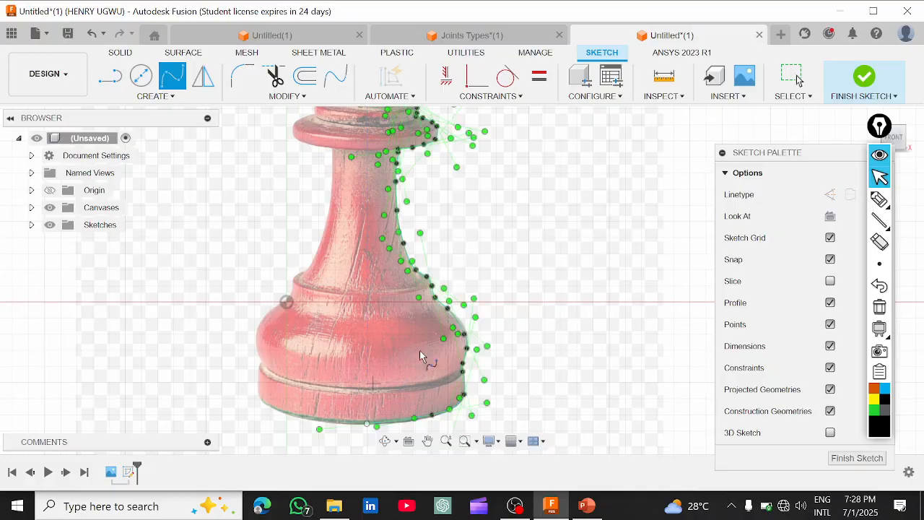
Exit the spline command and move the fit point on the bottom ring's lower edge onto the canvas outline
{"action": "scroll", "coordinate": [411, 306], "scroll_direction": "up", "scroll_amount": 3}
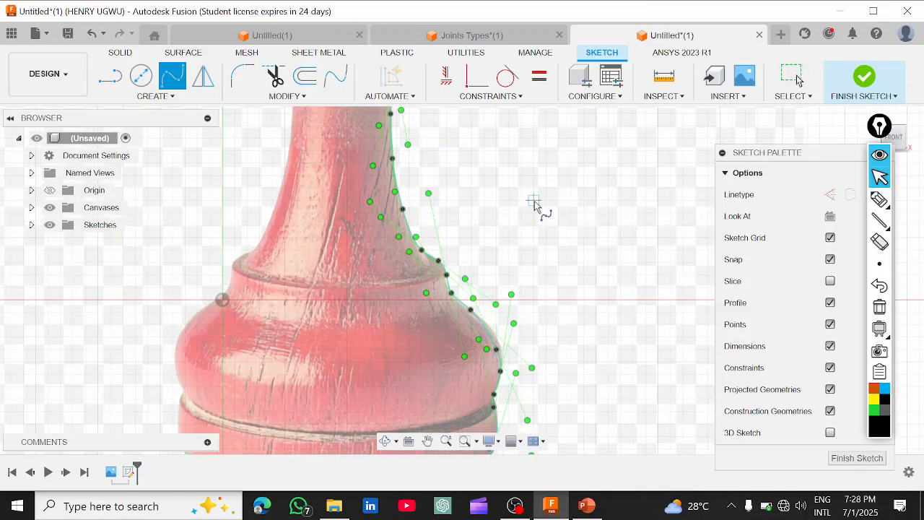
{"action": "key", "text": "Escape"}
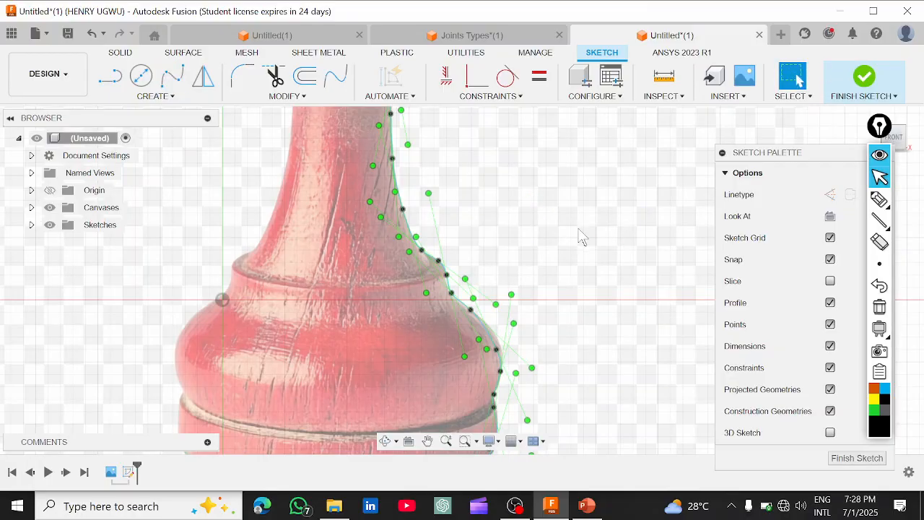
{"action": "scroll", "coordinate": [550, 263], "scroll_direction": "down", "scroll_amount": 2}
{"action": "scroll", "coordinate": [433, 405], "scroll_direction": "up", "scroll_amount": 5}
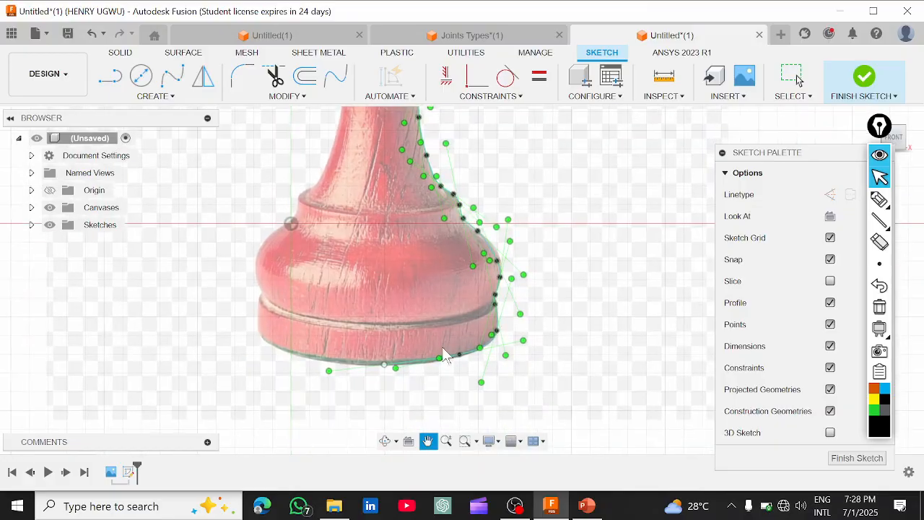
{"action": "scroll", "coordinate": [390, 368], "scroll_direction": "up", "scroll_amount": 1}
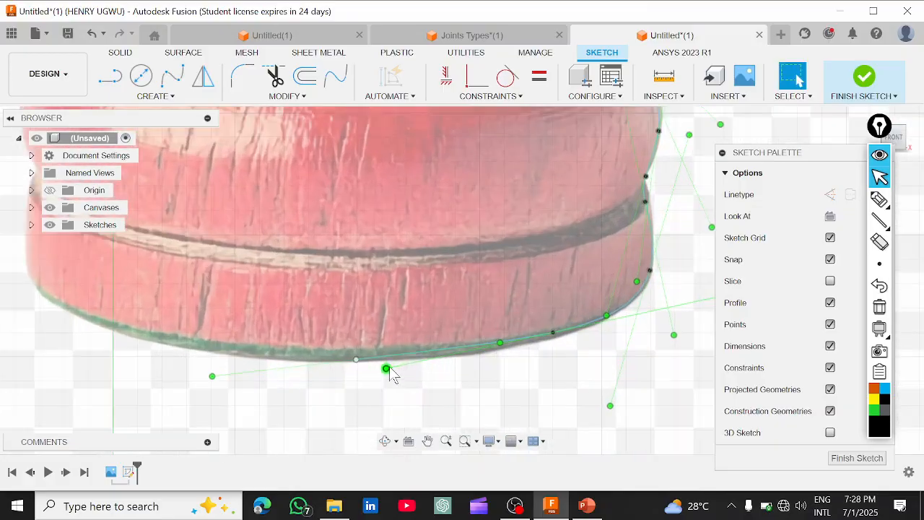
{"action": "left_click", "coordinate": [500, 343]}
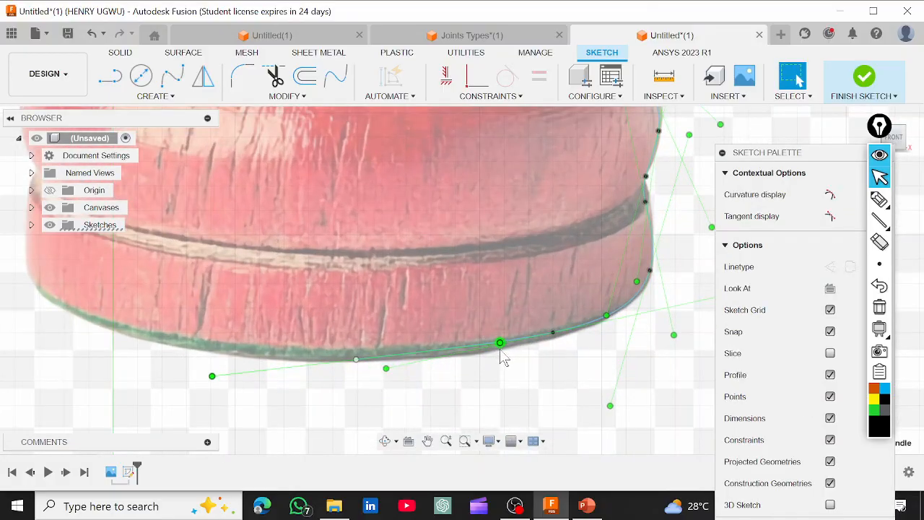
{"action": "left_click", "coordinate": [557, 344]}
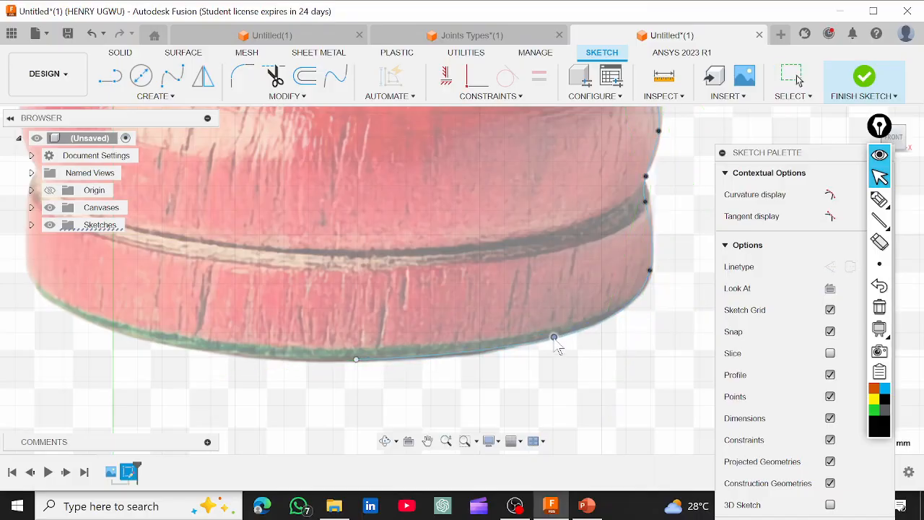
Move the lower fit point at the base's groove slightly upward to match the canvas outline
{"action": "scroll", "coordinate": [594, 300], "scroll_direction": "down", "scroll_amount": 1}
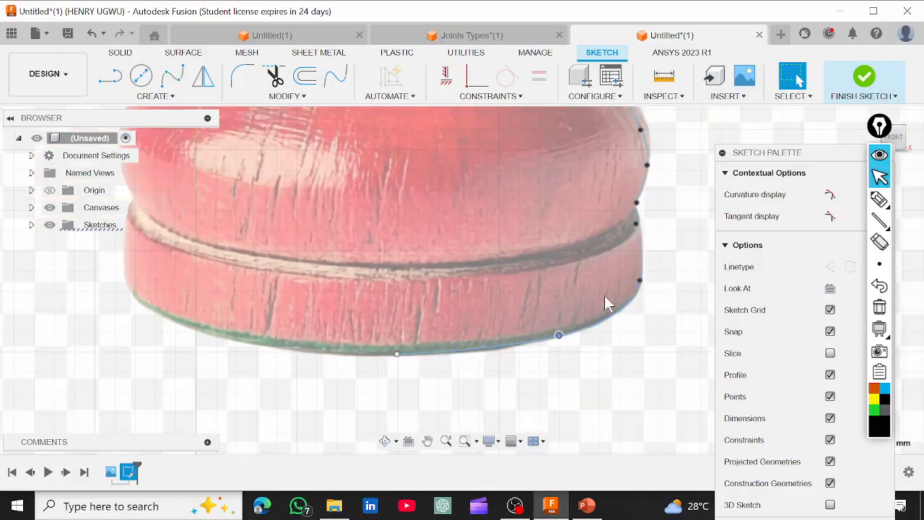
{"action": "middle_click_drag", "start_coordinate": [599, 285], "coordinate": [528, 390]}
{"action": "scroll", "coordinate": [553, 343], "scroll_direction": "up", "scroll_amount": 2}
{"action": "scroll", "coordinate": [554, 342], "scroll_direction": "up", "scroll_amount": 1}
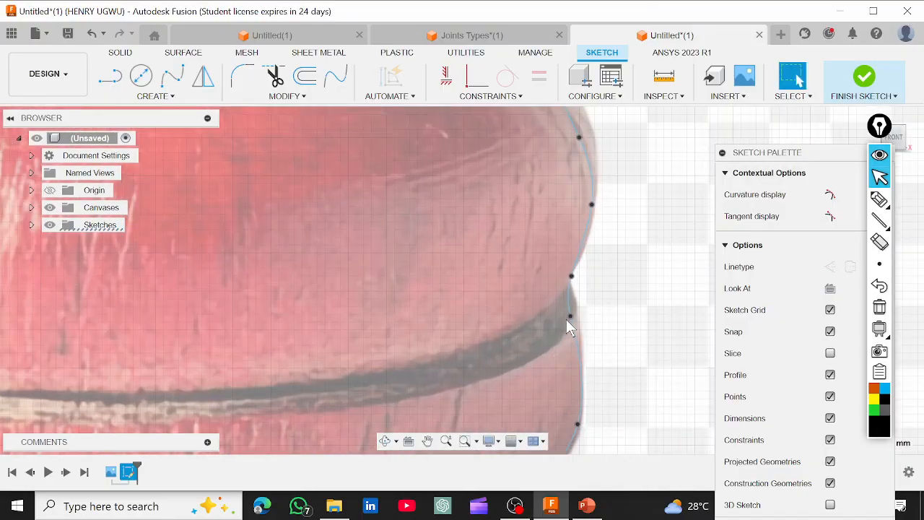
{"action": "mouse_move", "coordinate": [569, 313]}
{"action": "left_mouse_down"}
{"action": "mouse_move", "coordinate": [579, 312]}
{"action": "mouse_move", "coordinate": [571, 308]}
{"action": "left_mouse_up"}
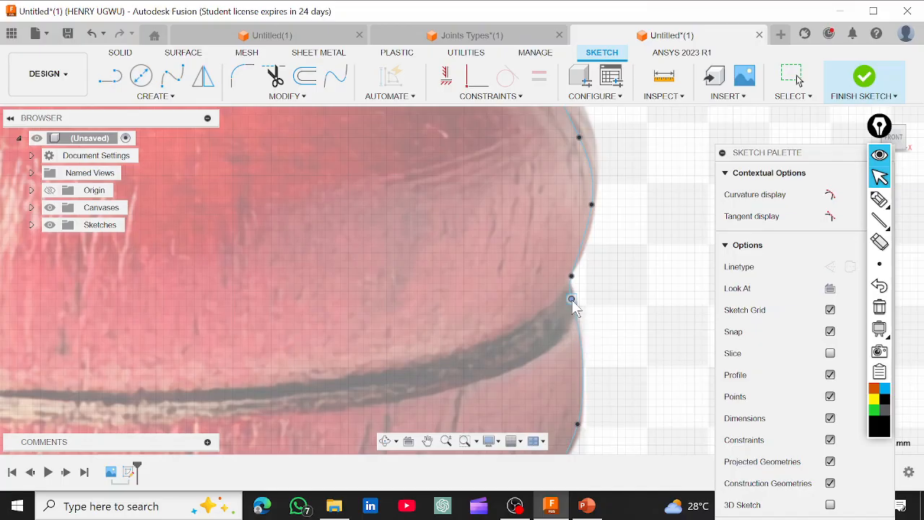
Reposition the two fit points on the base's bulge so the spline follows the canvas outline
{"action": "scroll", "coordinate": [555, 305], "scroll_direction": "down", "scroll_amount": 2}
{"action": "middle_click_drag", "start_coordinate": [551, 253], "coordinate": [520, 369]}
{"action": "scroll", "coordinate": [528, 332], "scroll_direction": "up", "scroll_amount": 2}
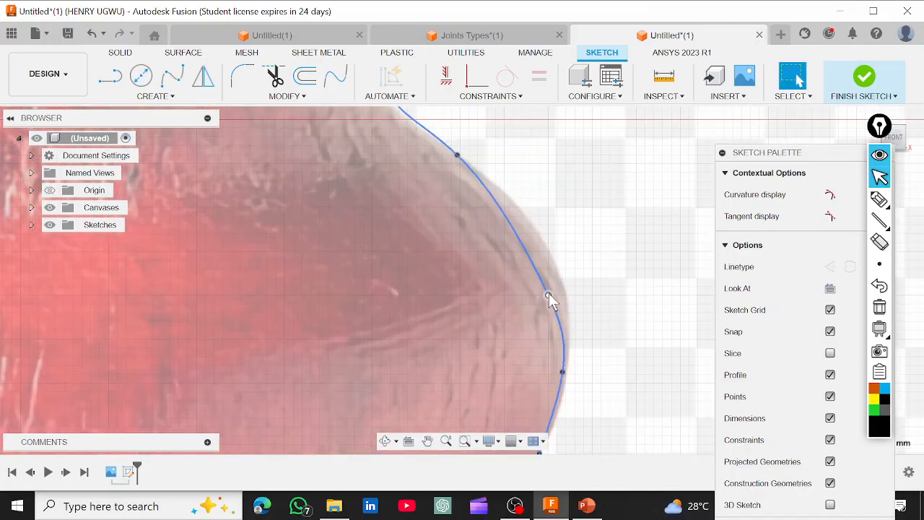
{"action": "left_click_drag", "start_coordinate": [549, 293], "coordinate": [559, 274]}
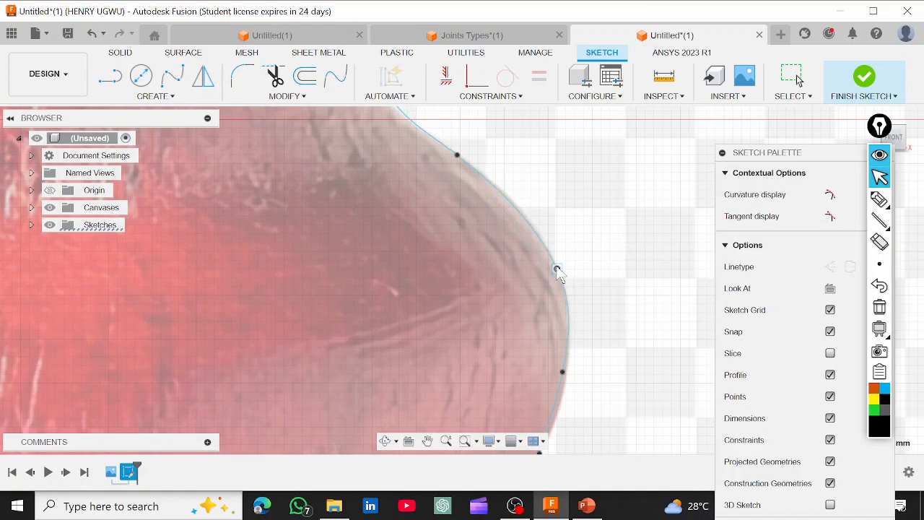
{"action": "scroll", "coordinate": [559, 383], "scroll_direction": "down", "scroll_amount": 1}
{"action": "middle_click_drag", "start_coordinate": [561, 381], "coordinate": [567, 329]}
{"action": "left_click_drag", "start_coordinate": [566, 326], "coordinate": [569, 339]}
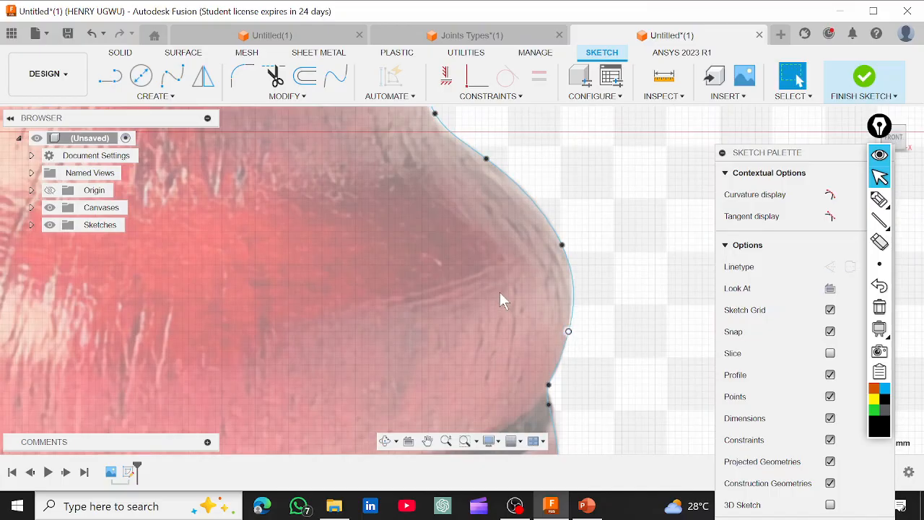
Move the fit point at the edge of the ledge below the stem upward onto the canvas outline
{"action": "scroll", "coordinate": [503, 299], "scroll_direction": "down", "scroll_amount": 2}
{"action": "middle_click_drag", "start_coordinate": [483, 284], "coordinate": [584, 465]}
{"action": "scroll", "coordinate": [517, 290], "scroll_direction": "up", "scroll_amount": 2}
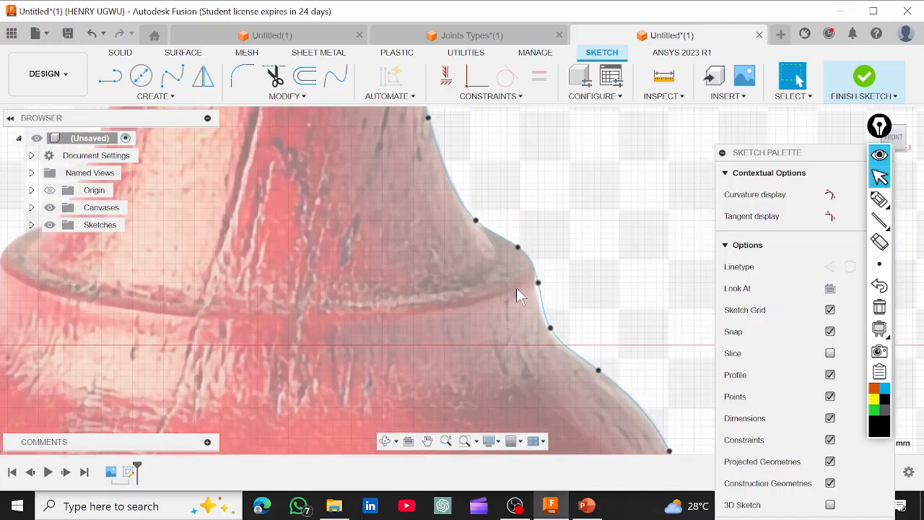
{"action": "left_click_drag", "start_coordinate": [538, 286], "coordinate": [535, 271]}
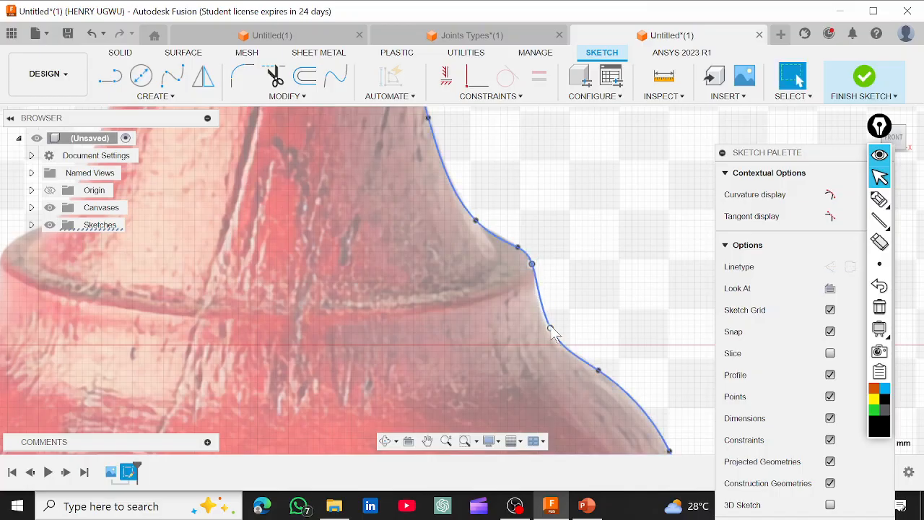
Move the fit point below the ledge's edge and the two fit points on the upper stem onto the canvas outline
{"action": "left_click_drag", "start_coordinate": [544, 322], "coordinate": [545, 322]}
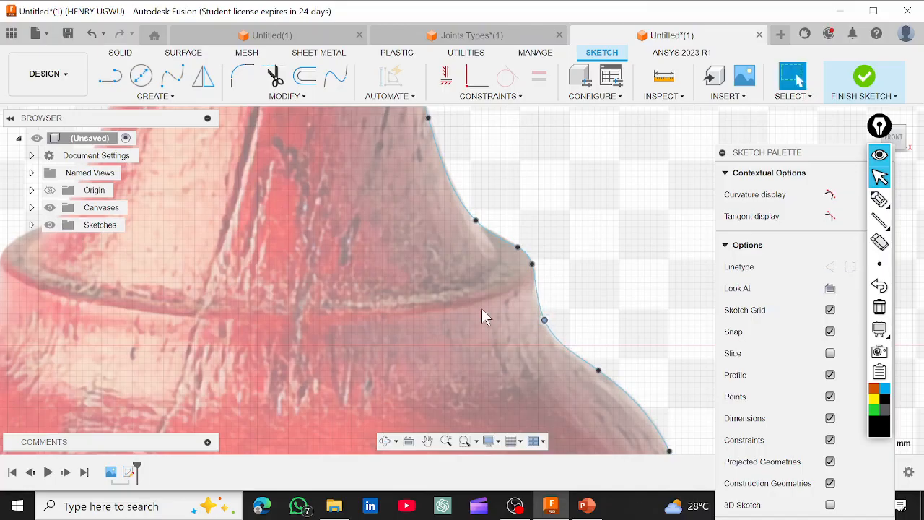
{"action": "scroll", "coordinate": [481, 308], "scroll_direction": "down", "scroll_amount": 5}
{"action": "scroll", "coordinate": [483, 238], "scroll_direction": "up", "scroll_amount": 6}
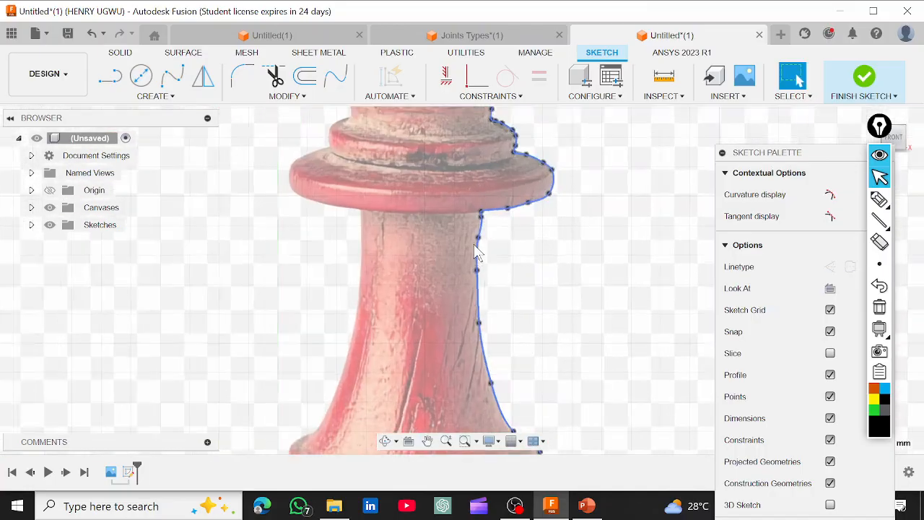
{"action": "scroll", "coordinate": [480, 316], "scroll_direction": "down", "scroll_amount": 3}
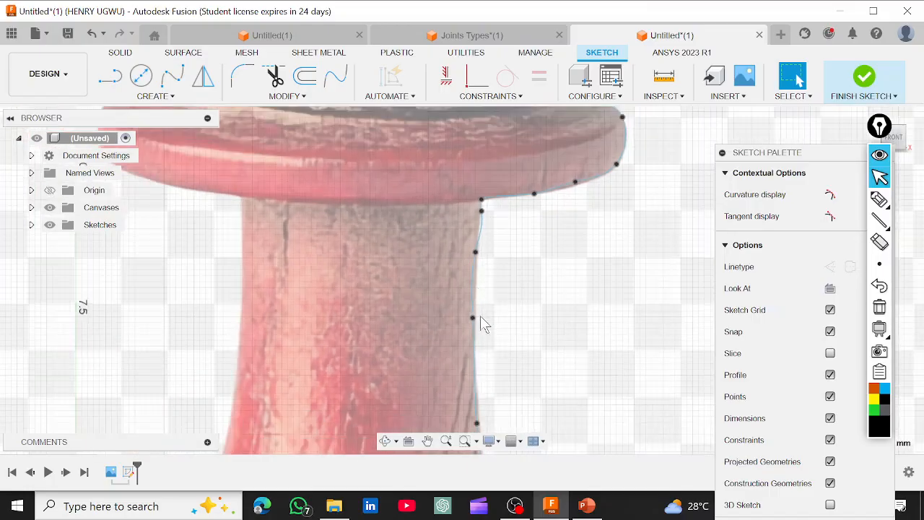
{"action": "scroll", "coordinate": [480, 316], "scroll_direction": "up", "scroll_amount": 6}
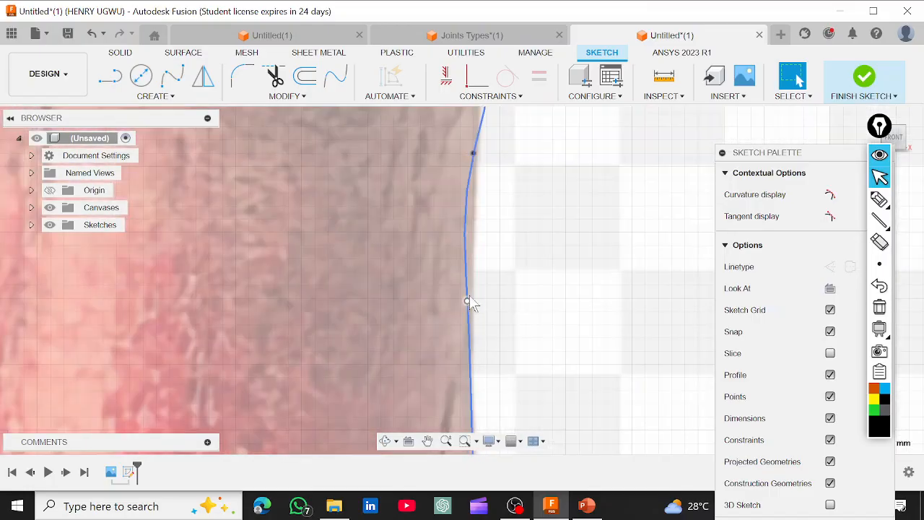
{"action": "mouse_move", "coordinate": [468, 300]}
{"action": "left_mouse_down"}
{"action": "mouse_move", "coordinate": [473, 288]}
{"action": "mouse_move", "coordinate": [470, 311]}
{"action": "mouse_move", "coordinate": [473, 304]}
{"action": "left_mouse_up"}
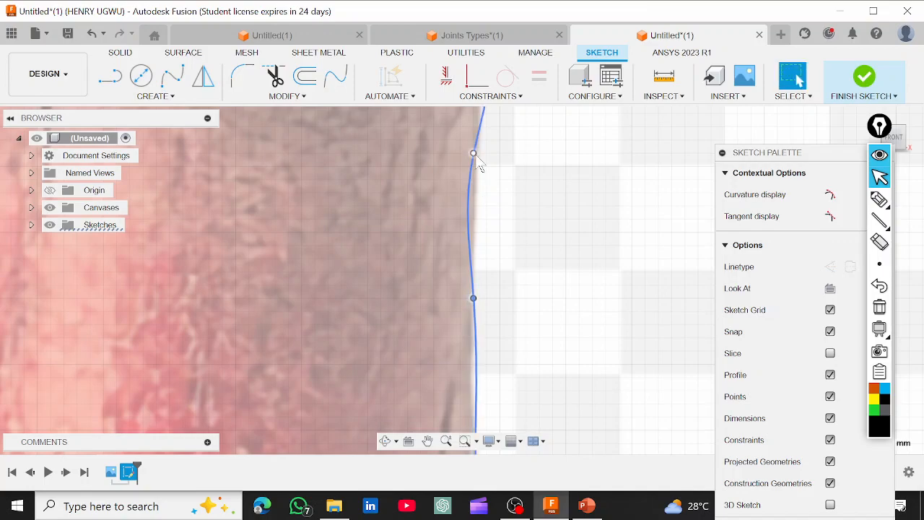
{"action": "left_click_drag", "start_coordinate": [474, 153], "coordinate": [472, 171]}
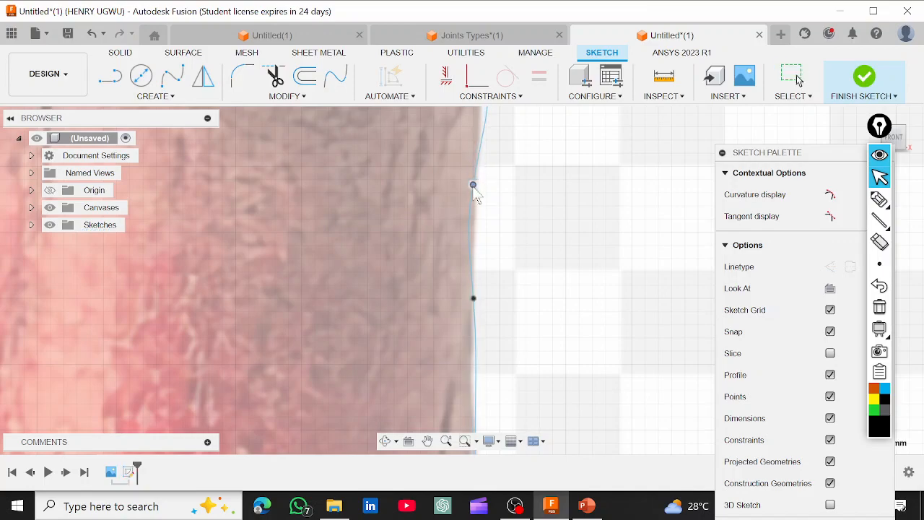
Reposition the two fit points at the corner where the stem meets the collar's underside to match the canvas outline
{"action": "scroll", "coordinate": [482, 197], "scroll_direction": "down", "scroll_amount": 2}
{"action": "scroll", "coordinate": [482, 202], "scroll_direction": "down", "scroll_amount": 4}
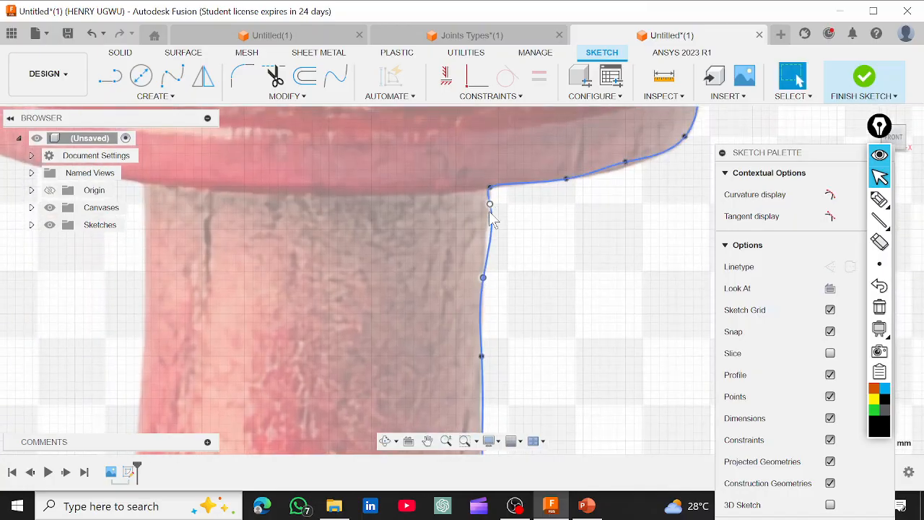
{"action": "left_click_drag", "start_coordinate": [489, 213], "coordinate": [481, 230]}
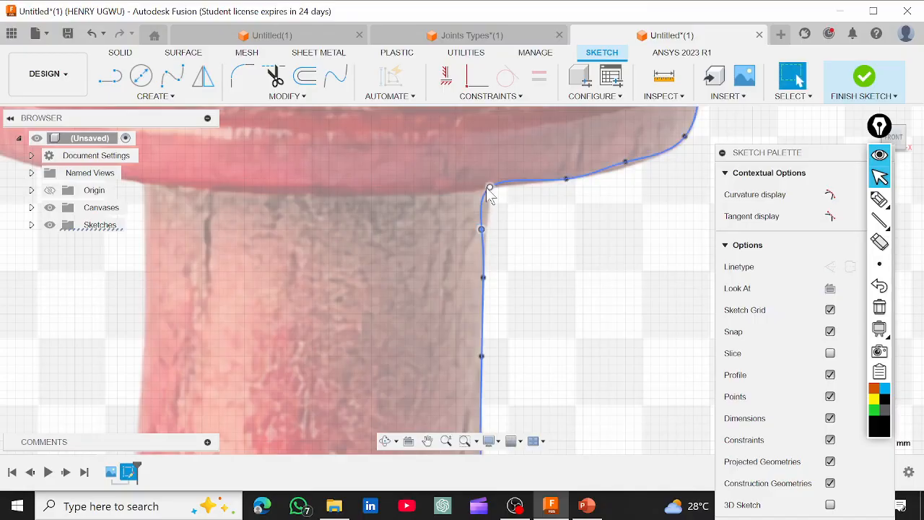
{"action": "left_click_drag", "start_coordinate": [491, 191], "coordinate": [498, 187]}
{"action": "left_click_drag", "start_coordinate": [482, 229], "coordinate": [490, 223]}
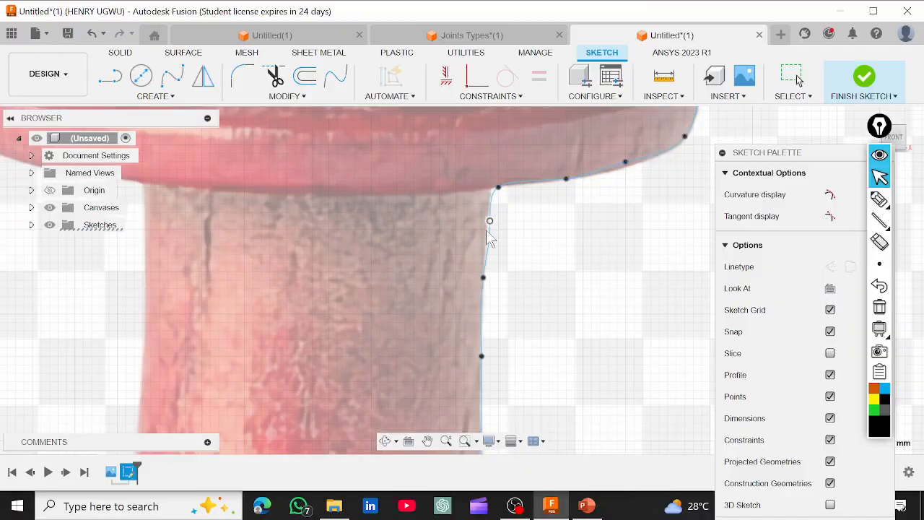
{"action": "scroll", "coordinate": [490, 225], "scroll_direction": "up", "scroll_amount": 2}
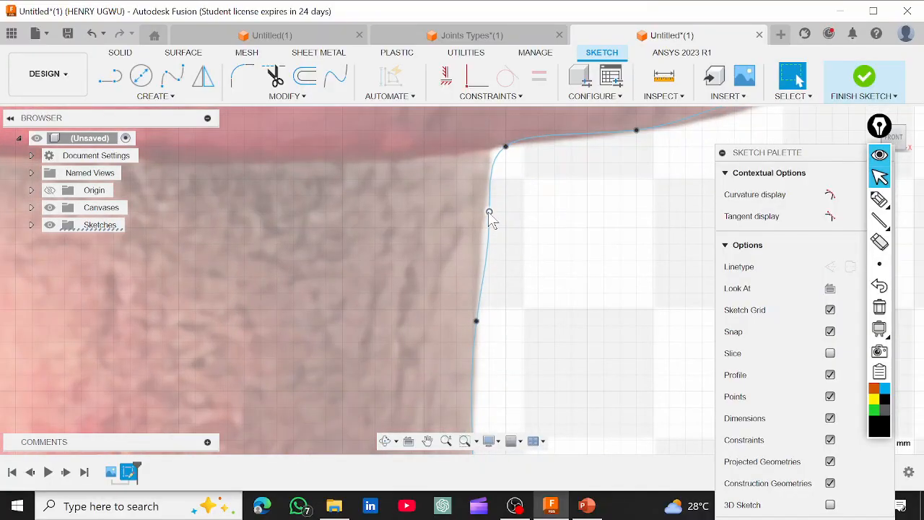
{"action": "left_click_drag", "start_coordinate": [488, 212], "coordinate": [486, 215]}
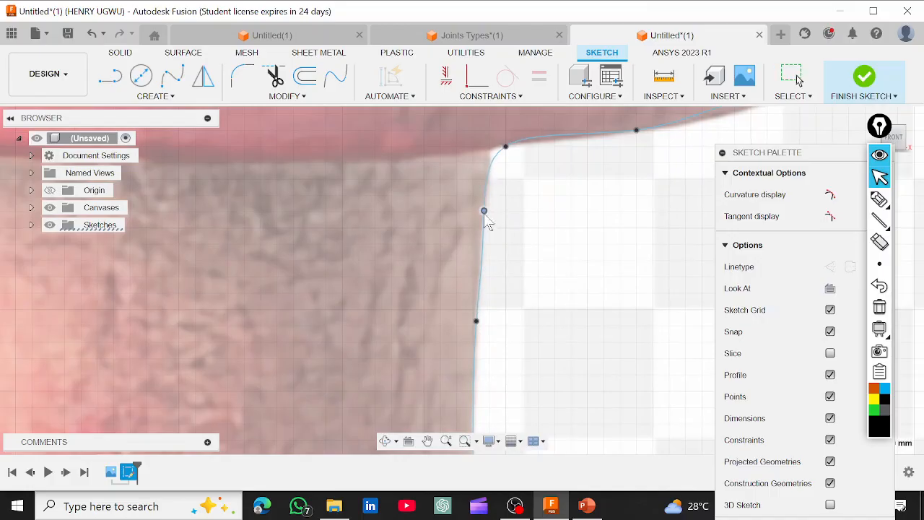
Move the fit points on the collar's underside and lower outer edge outward onto the canvas outline
{"action": "scroll", "coordinate": [487, 221], "scroll_direction": "down", "scroll_amount": 5}
{"action": "middle_click_drag", "start_coordinate": [571, 229], "coordinate": [568, 240]}
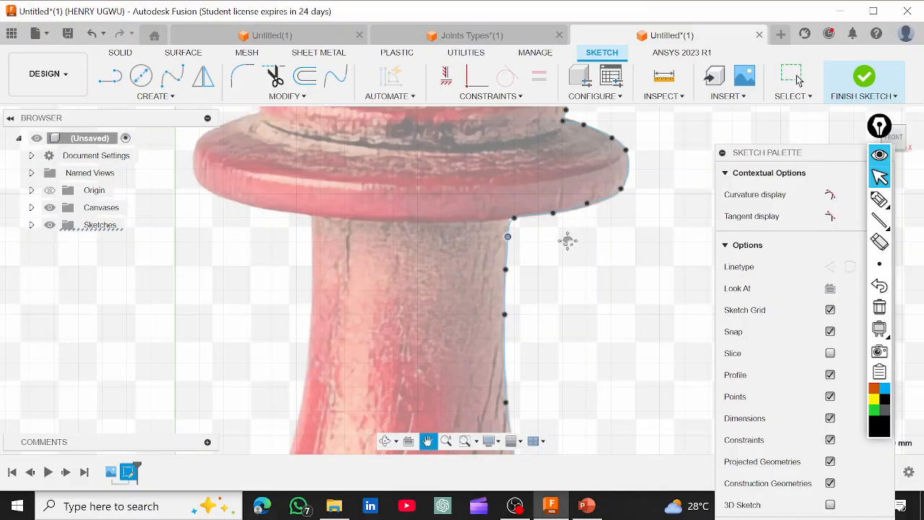
{"action": "scroll", "coordinate": [458, 343], "scroll_direction": "up", "scroll_amount": 8}
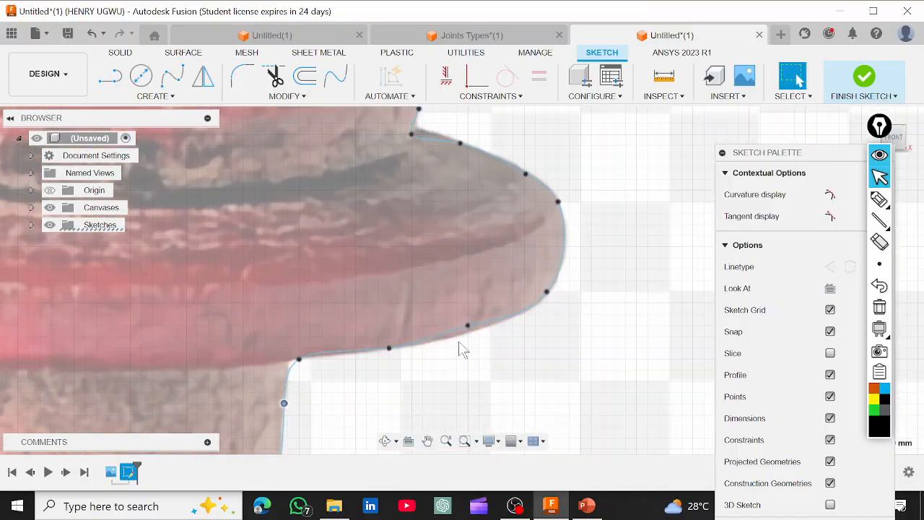
{"action": "scroll", "coordinate": [460, 346], "scroll_direction": "up", "scroll_amount": 2}
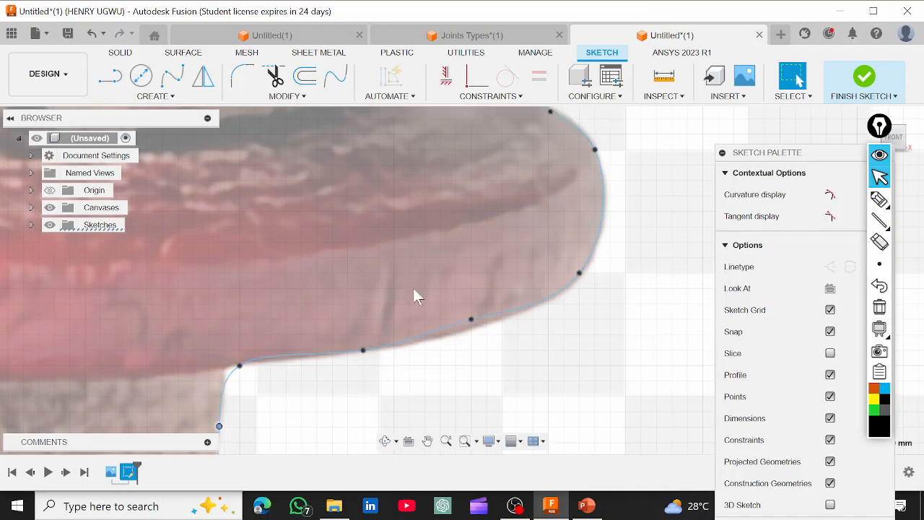
{"action": "scroll", "coordinate": [365, 366], "scroll_direction": "up", "scroll_amount": 2}
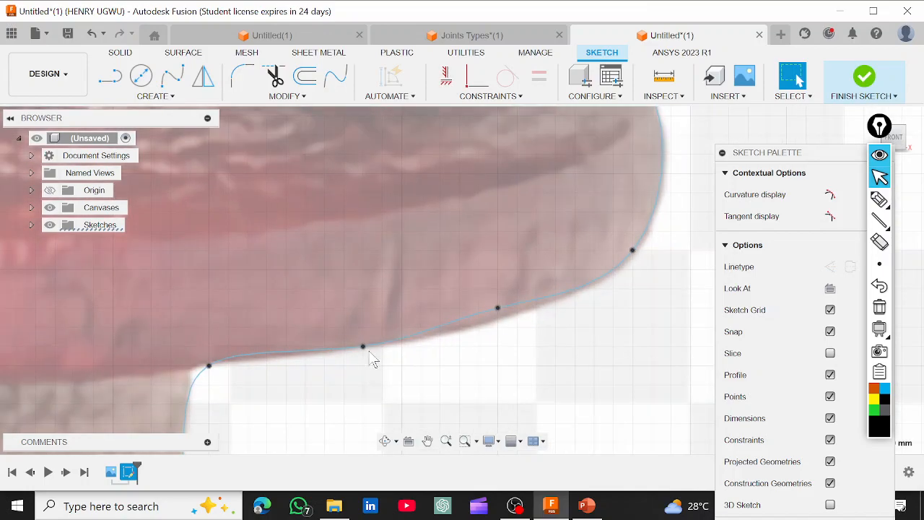
{"action": "scroll", "coordinate": [495, 311], "scroll_direction": "up", "scroll_amount": 2}
{"action": "left_click_drag", "start_coordinate": [494, 309], "coordinate": [501, 319]}
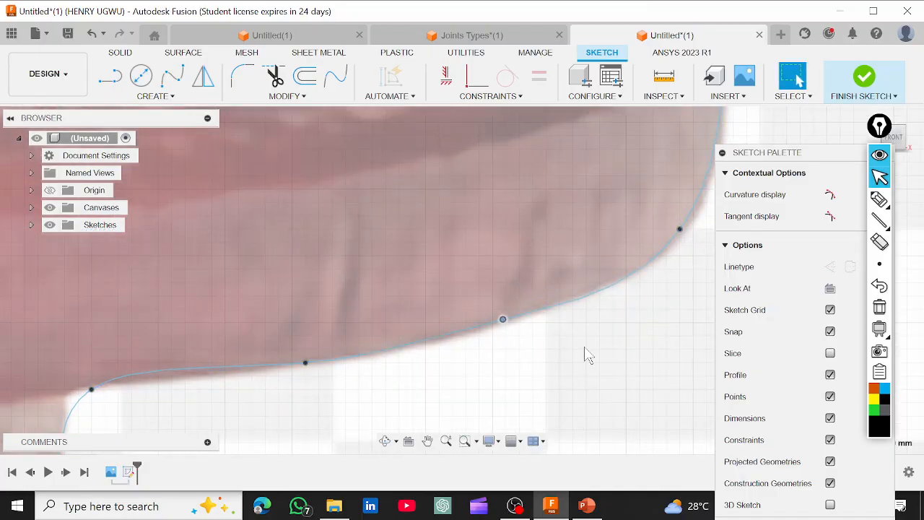
{"action": "scroll", "coordinate": [583, 354], "scroll_direction": "down", "scroll_amount": 4}
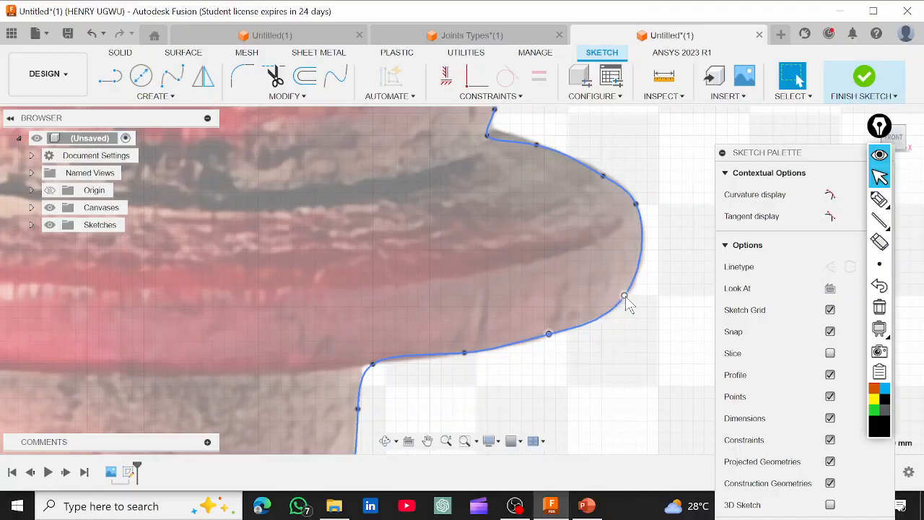
{"action": "left_click_drag", "start_coordinate": [624, 296], "coordinate": [631, 294]}
Move the fit point in the notch between the collar and the ring above it up onto the canvas outline
{"action": "scroll", "coordinate": [631, 292], "scroll_direction": "down", "scroll_amount": 6}
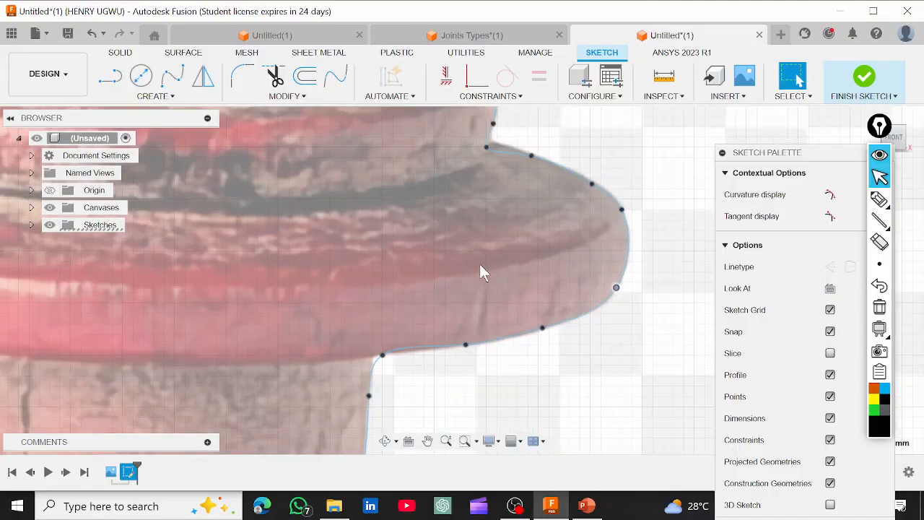
{"action": "scroll", "coordinate": [458, 301], "scroll_direction": "up", "scroll_amount": 8}
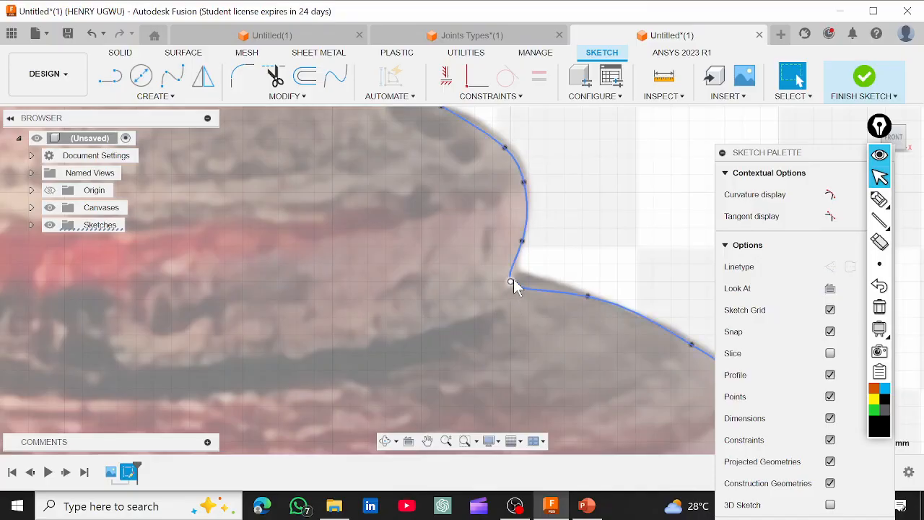
{"action": "left_click_drag", "start_coordinate": [512, 280], "coordinate": [516, 274]}
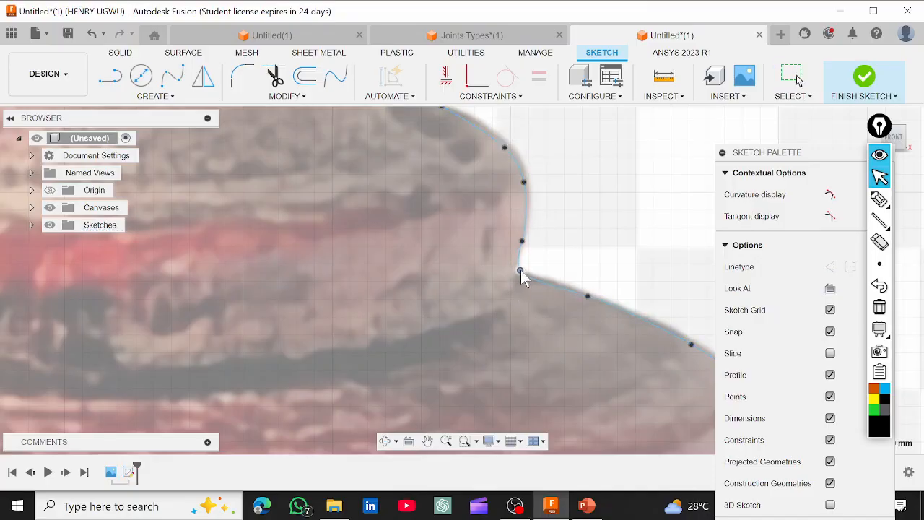
Move the fit point on the lower side of the pawn's round head down along the canvas outline
{"action": "scroll", "coordinate": [423, 240], "scroll_direction": "down", "scroll_amount": 3}
{"action": "middle_click_drag", "start_coordinate": [425, 249], "coordinate": [454, 419]}
{"action": "scroll", "coordinate": [427, 236], "scroll_direction": "up", "scroll_amount": 3}
{"action": "scroll", "coordinate": [445, 250], "scroll_direction": "down", "scroll_amount": 2}
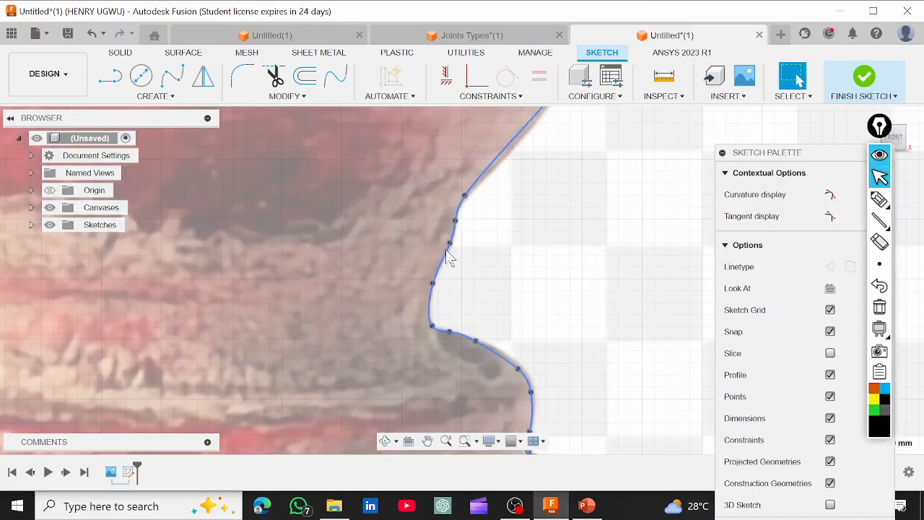
{"action": "scroll", "coordinate": [446, 249], "scroll_direction": "down", "scroll_amount": 3}
{"action": "scroll", "coordinate": [471, 268], "scroll_direction": "up", "scroll_amount": 5}
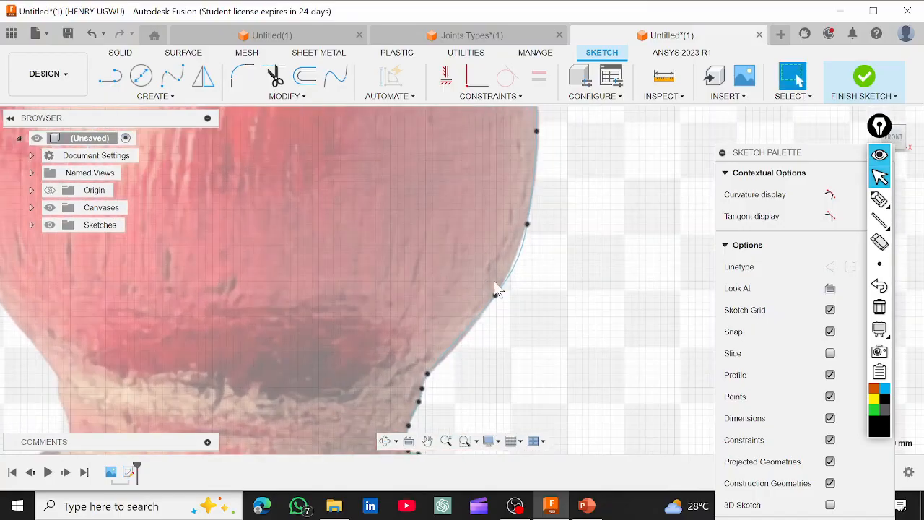
{"action": "left_click", "coordinate": [497, 301]}
{"action": "mouse_move", "coordinate": [495, 302]}
{"action": "left_mouse_down"}
{"action": "mouse_move", "coordinate": [488, 320]}
{"action": "mouse_move", "coordinate": [483, 315]}
{"action": "left_mouse_up"}
Move the fit point next to the spline's endpoint at the head's crown slightly down onto the canvas outline
{"action": "scroll", "coordinate": [462, 289], "scroll_direction": "down", "scroll_amount": 3}
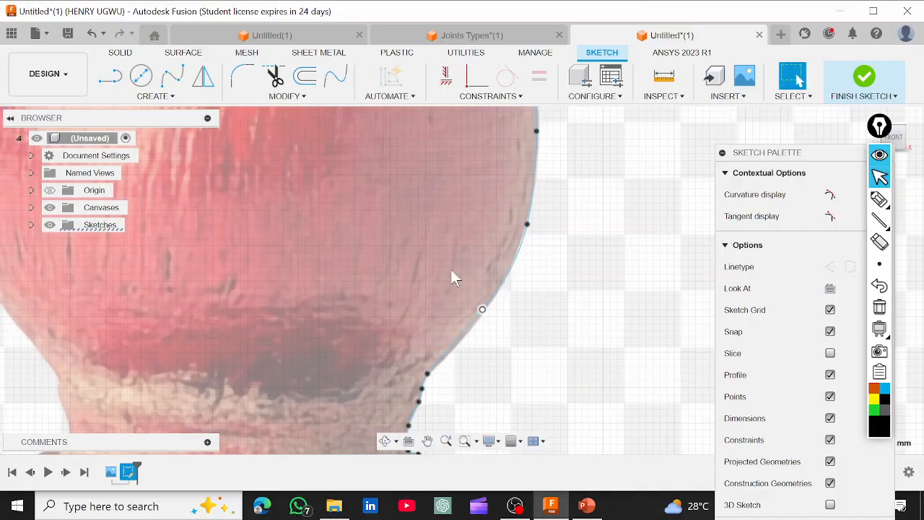
{"action": "scroll", "coordinate": [448, 244], "scroll_direction": "up", "scroll_amount": 4}
{"action": "scroll", "coordinate": [450, 249], "scroll_direction": "up", "scroll_amount": 5}
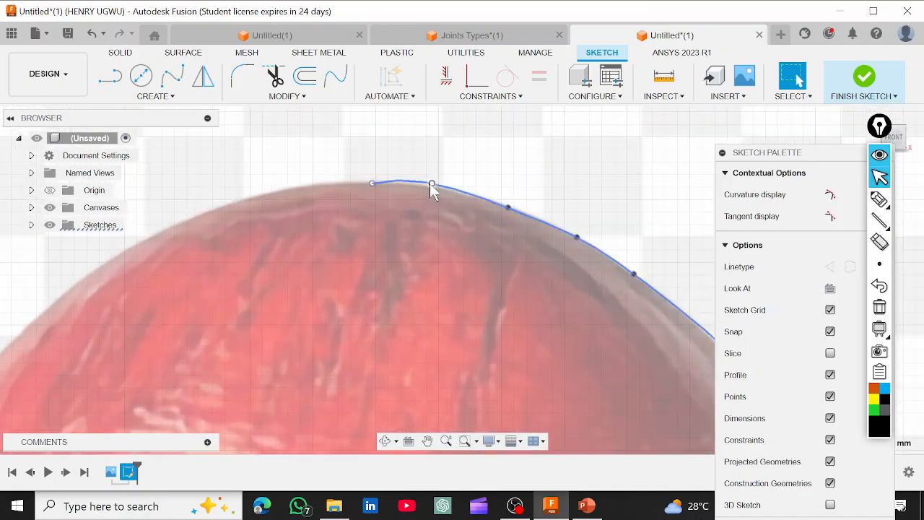
{"action": "left_click_drag", "start_coordinate": [431, 183], "coordinate": [426, 188]}
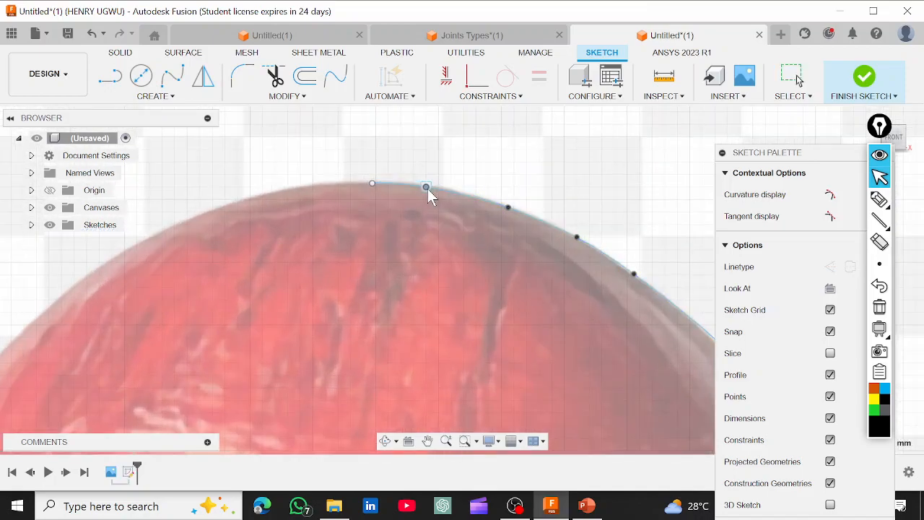
Draw a vertical centre line about 29.2 mm long from the spline's endpoint at the head's crown to its endpoint at the base
{"action": "scroll", "coordinate": [403, 260], "scroll_direction": "down", "scroll_amount": 8}
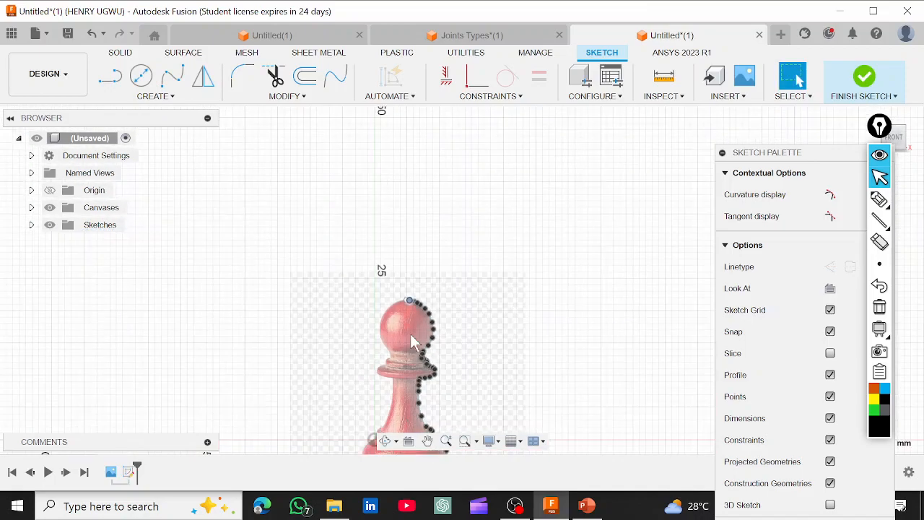
{"action": "scroll", "coordinate": [410, 337], "scroll_direction": "down", "scroll_amount": 2}
{"action": "middle_click_drag", "start_coordinate": [412, 358], "coordinate": [418, 263]}
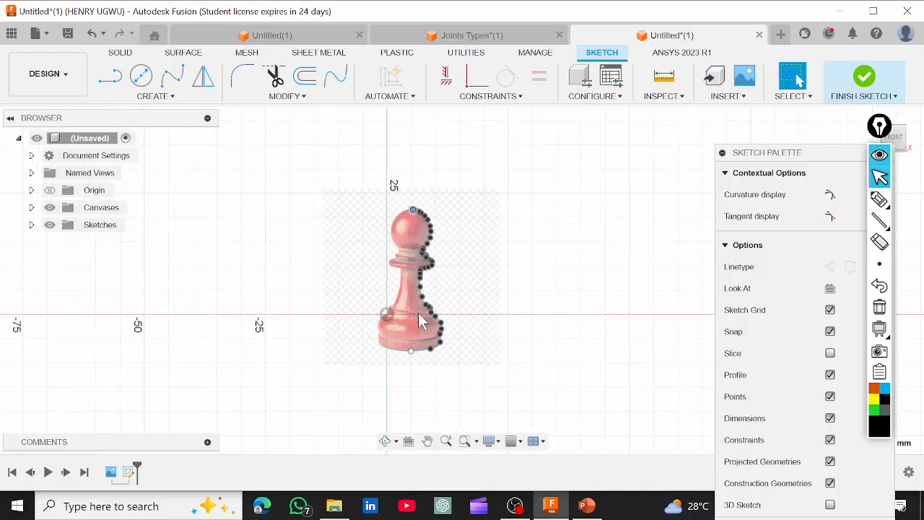
{"action": "scroll", "coordinate": [422, 321], "scroll_direction": "up", "scroll_amount": 5}
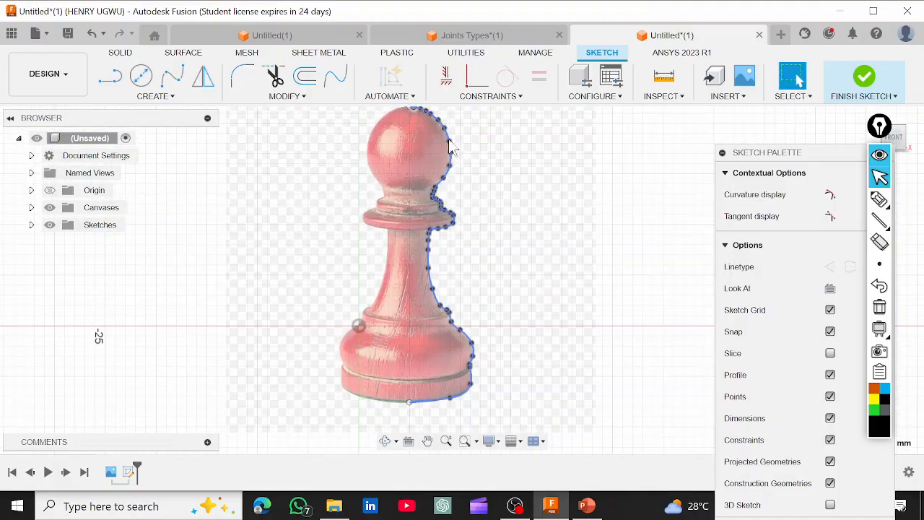
{"action": "scroll", "coordinate": [390, 362], "scroll_direction": "down", "scroll_amount": 1}
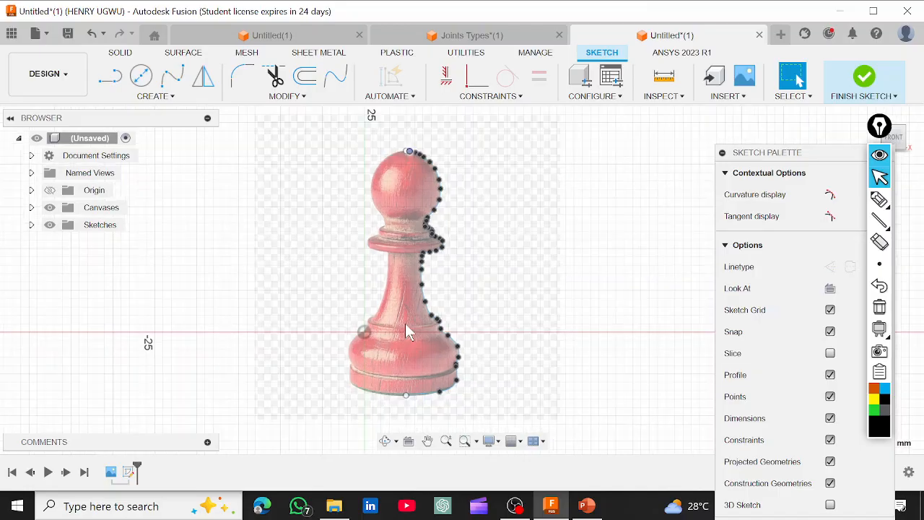
{"action": "scroll", "coordinate": [400, 297], "scroll_direction": "up", "scroll_amount": 2}
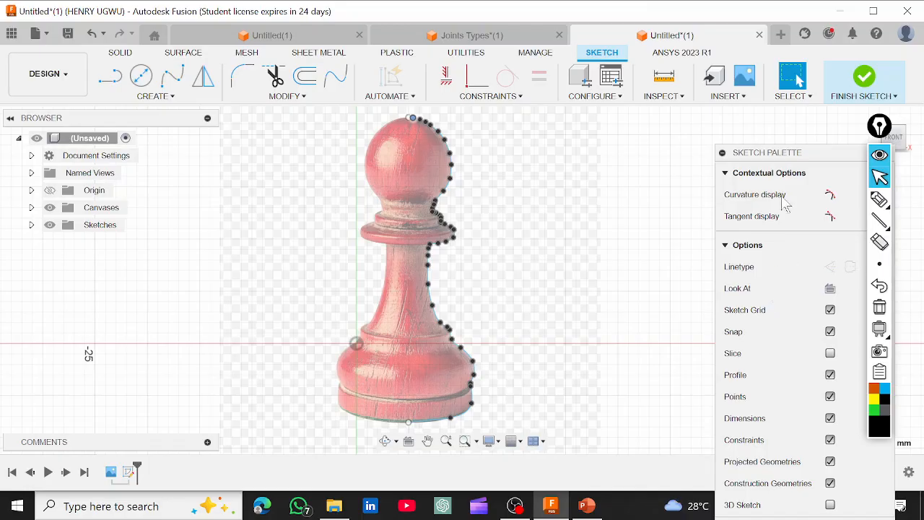
{"action": "left_click", "coordinate": [163, 102]}
{"action": "left_click", "coordinate": [156, 113]}
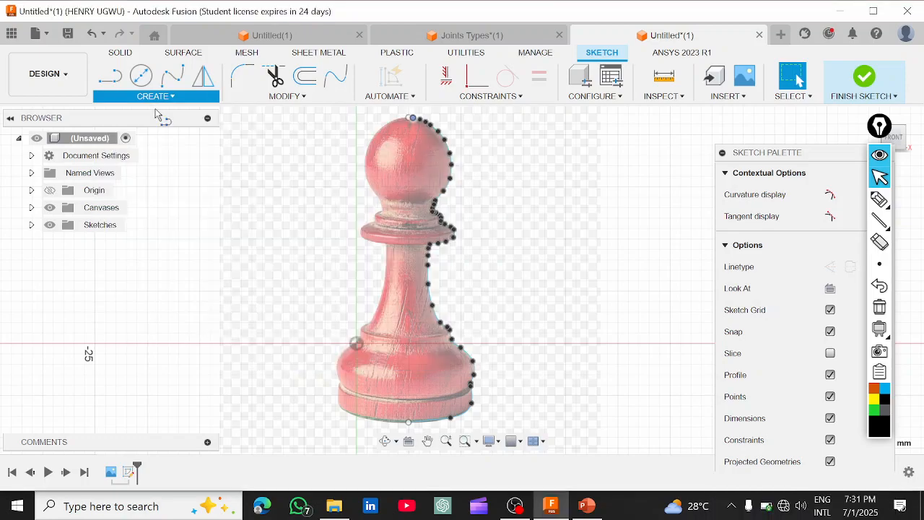
{"action": "scroll", "coordinate": [403, 137], "scroll_direction": "up", "scroll_amount": 3}
{"action": "scroll", "coordinate": [405, 137], "scroll_direction": "up", "scroll_amount": 5}
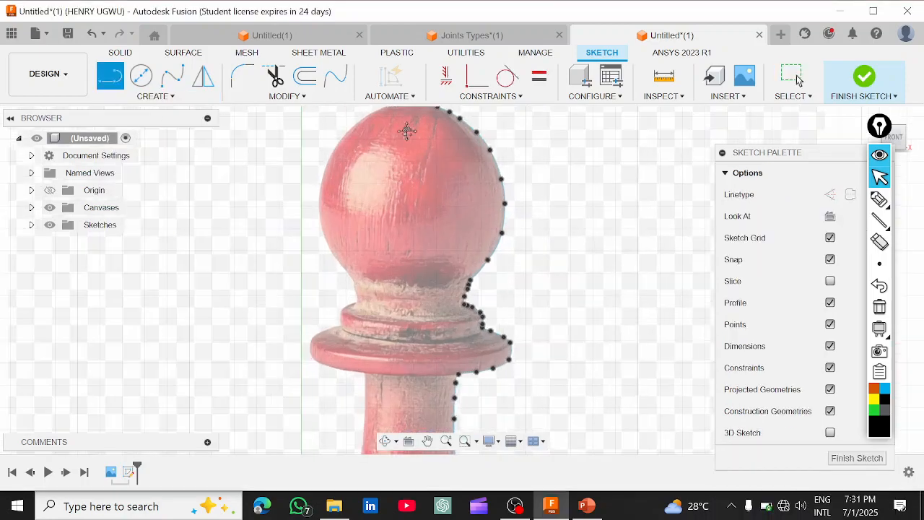
{"action": "scroll", "coordinate": [402, 204], "scroll_direction": "up", "scroll_amount": 2}
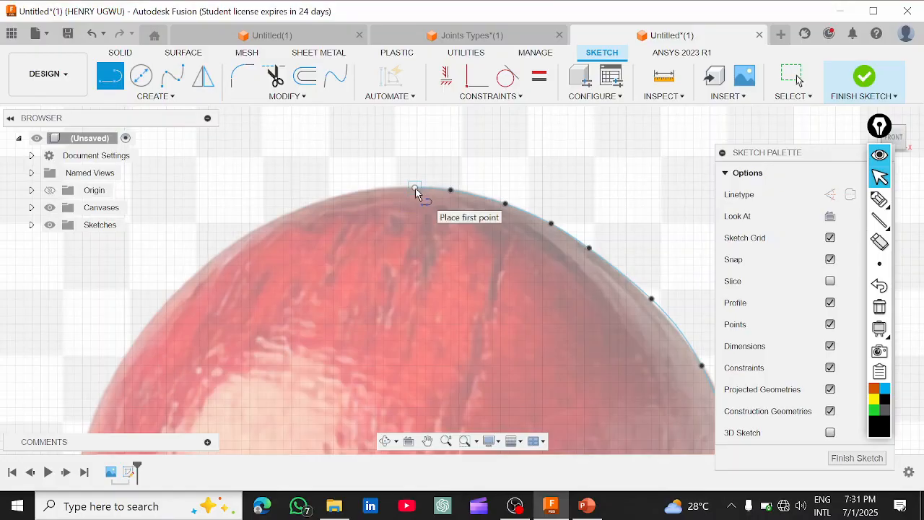
{"action": "left_click", "coordinate": [415, 189]}
{"action": "scroll", "coordinate": [415, 290], "scroll_direction": "down", "scroll_amount": 8}
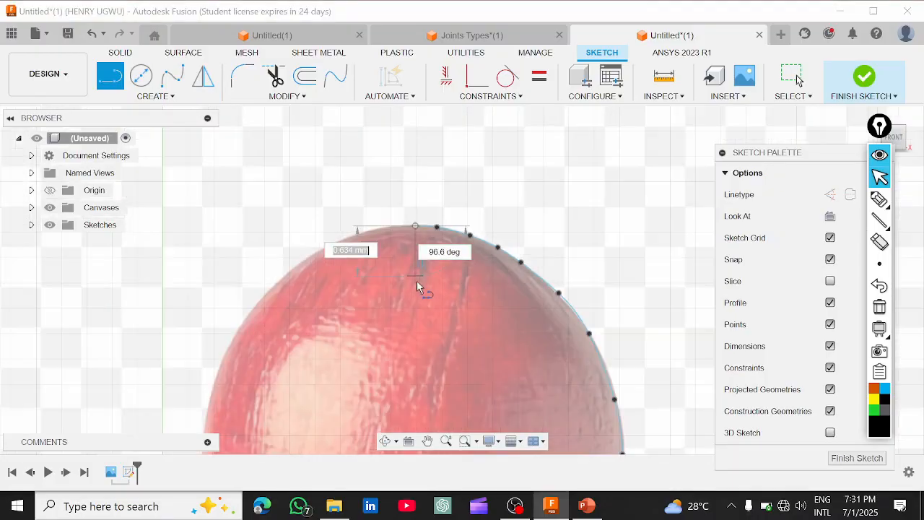
{"action": "scroll", "coordinate": [419, 316], "scroll_direction": "up", "scroll_amount": 6}
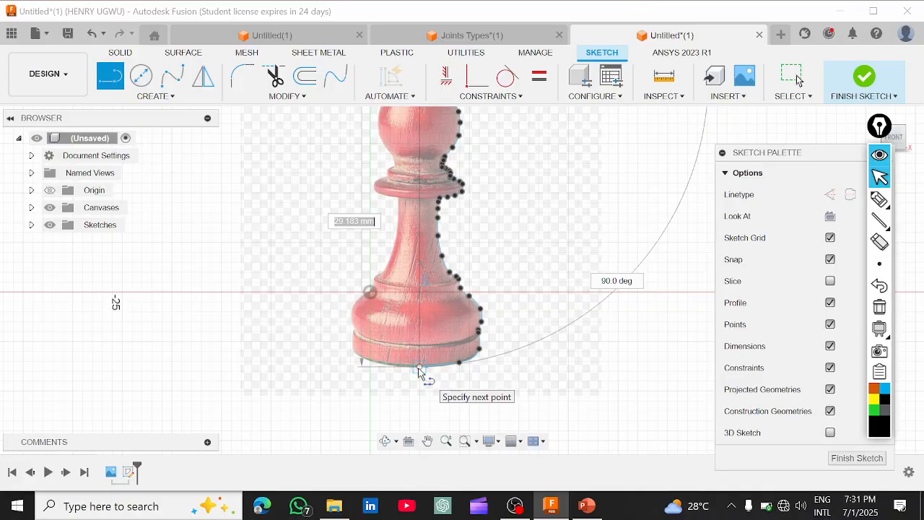
{"action": "left_click", "coordinate": [418, 367]}
{"action": "scroll", "coordinate": [463, 397], "scroll_direction": "down", "scroll_amount": 4}
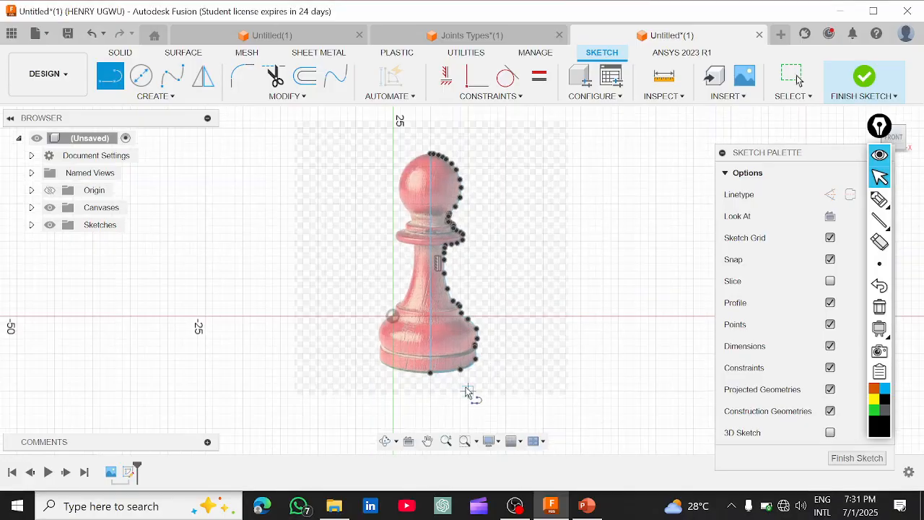
{"action": "left_click", "coordinate": [795, 79]}
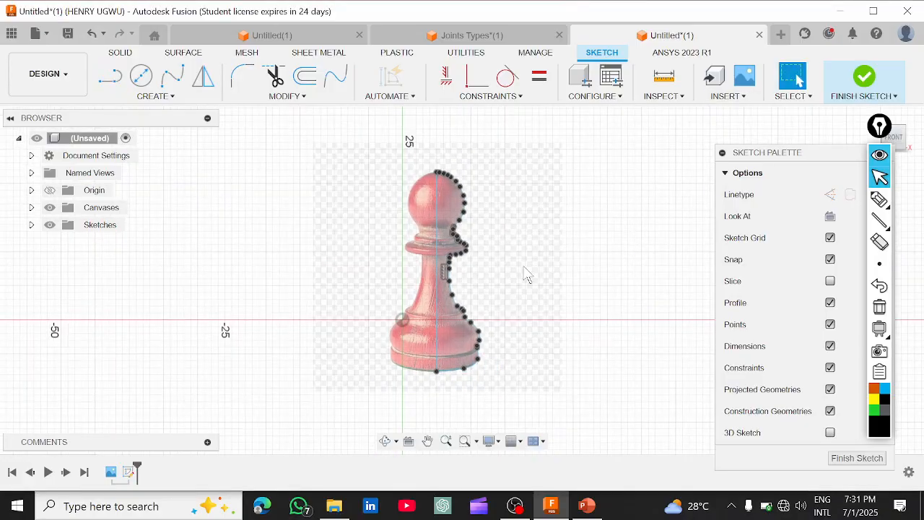
Select the closed half-pawn profile to check it and finish the sketch
{"action": "left_click", "coordinate": [456, 341]}
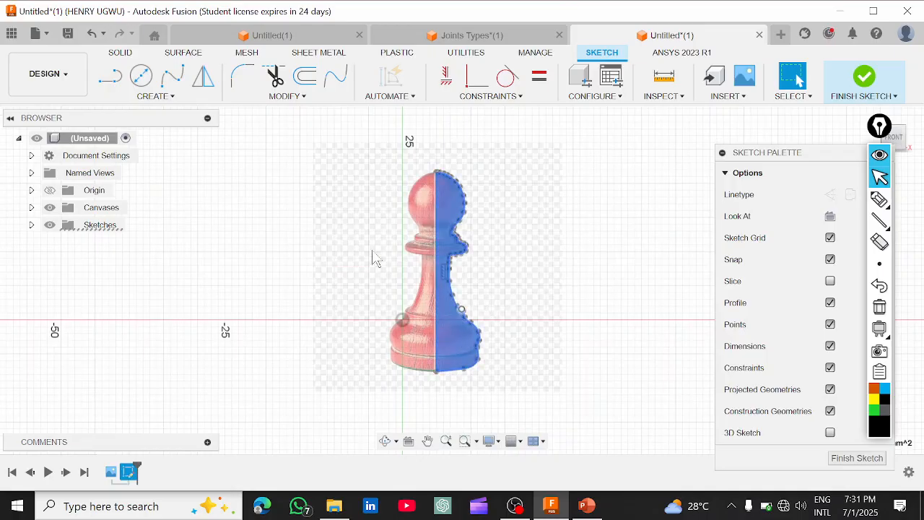
{"action": "scroll", "coordinate": [421, 287], "scroll_direction": "up", "scroll_amount": 3}
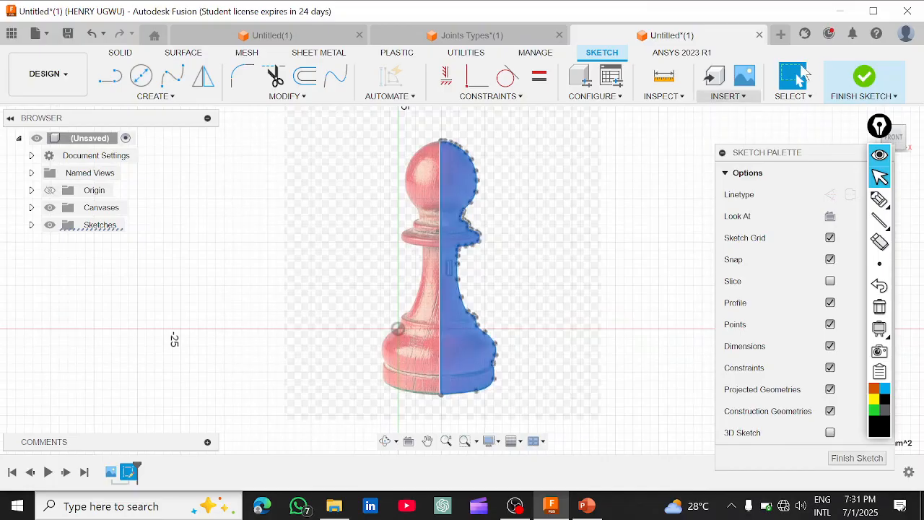
{"action": "left_click", "coordinate": [865, 78]}
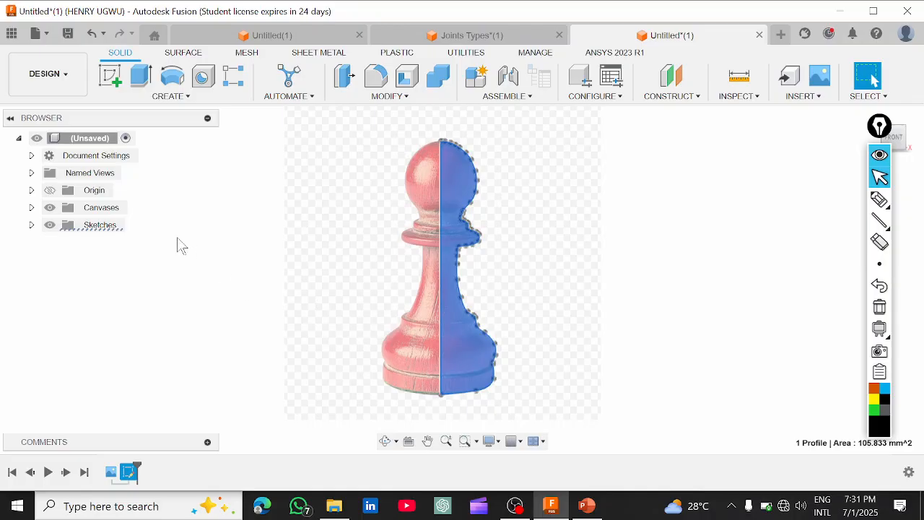
Hide the reference canvas and clear the profile selection
{"action": "left_click", "coordinate": [49, 207]}
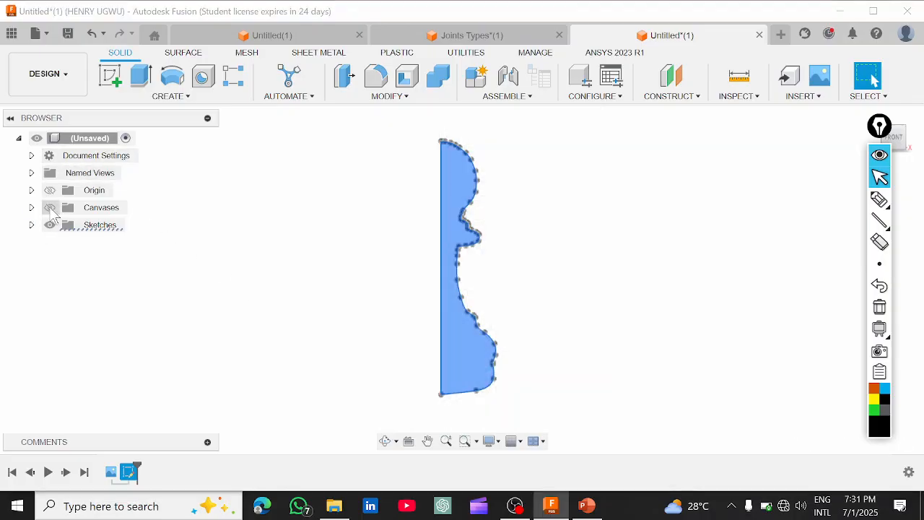
{"action": "scroll", "coordinate": [481, 312], "scroll_direction": "up", "scroll_amount": 2}
{"action": "left_click", "coordinate": [582, 300]}
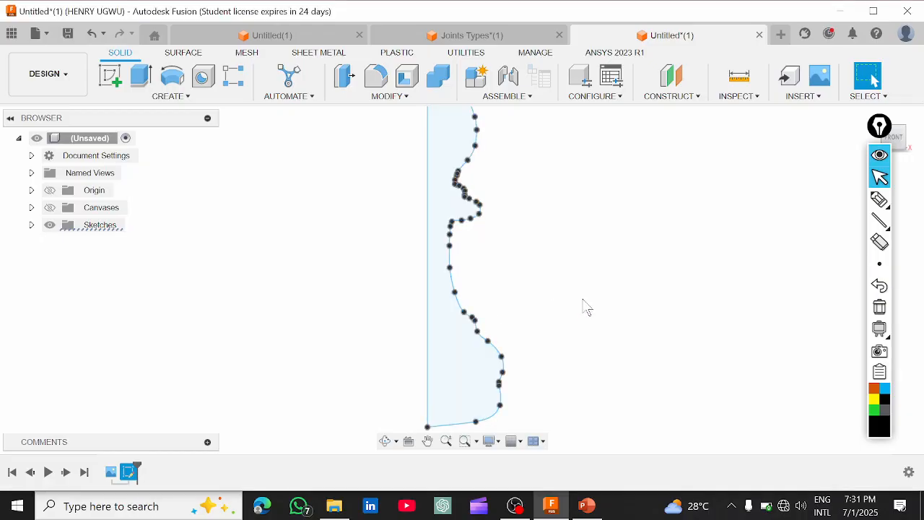
{"action": "scroll", "coordinate": [536, 327], "scroll_direction": "down", "scroll_amount": 2}
{"action": "scroll", "coordinate": [503, 323], "scroll_direction": "down", "scroll_amount": 1}
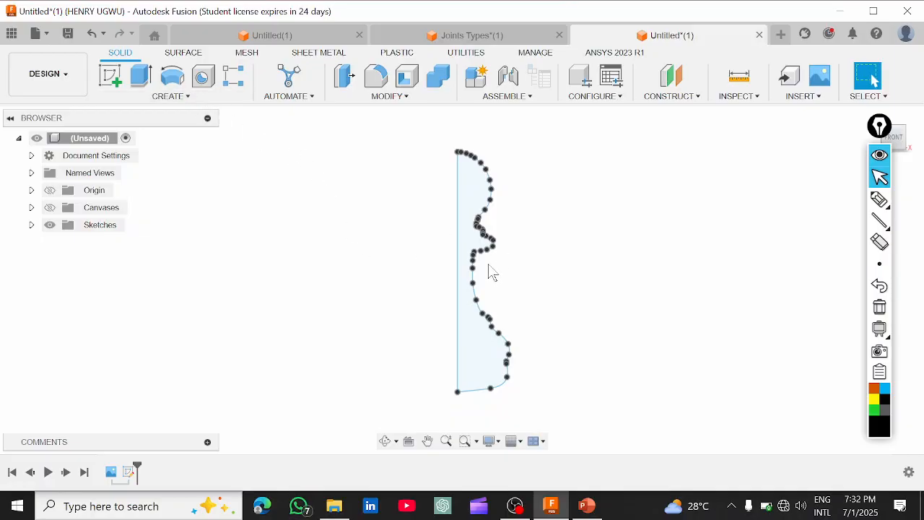
Revolve the half-pawn profile 360 degrees about its vertical centre line as a new body
{"action": "left_click", "coordinate": [185, 101]}
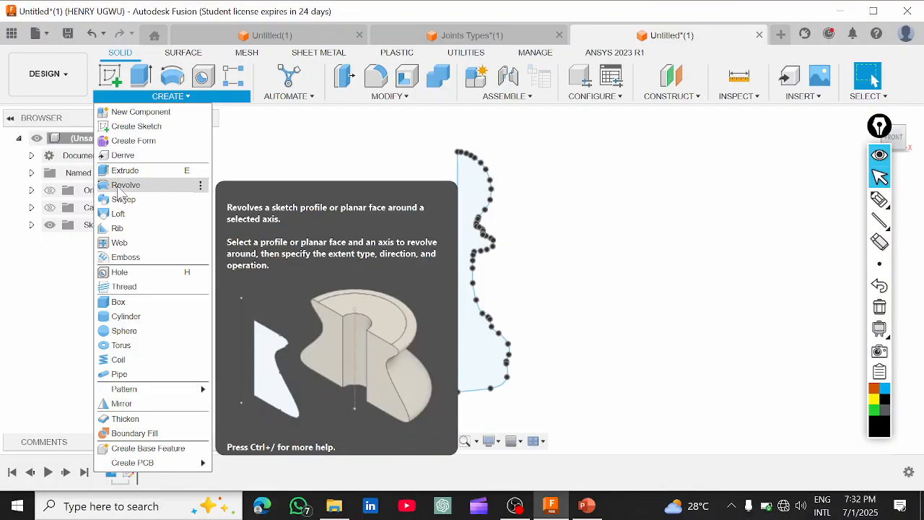
{"action": "left_click", "coordinate": [127, 188]}
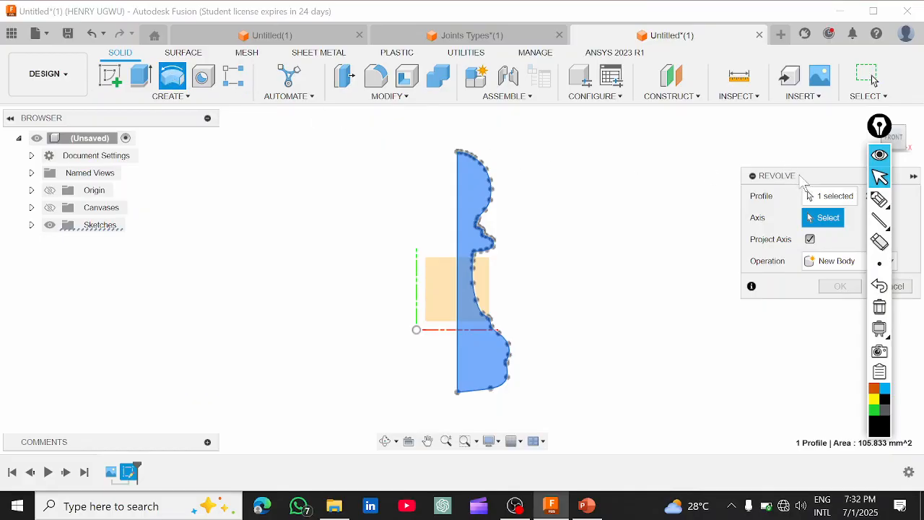
{"action": "left_click_drag", "start_coordinate": [802, 178], "coordinate": [723, 183]}
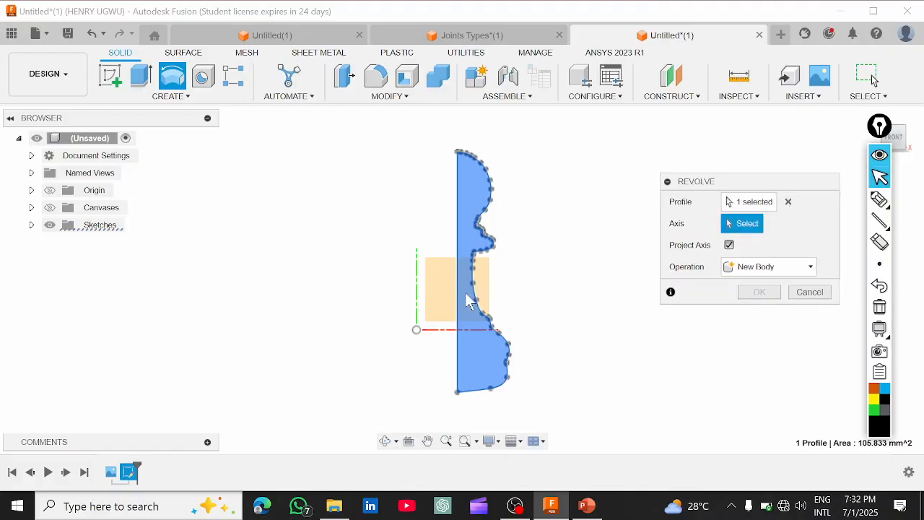
{"action": "left_click", "coordinate": [787, 202]}
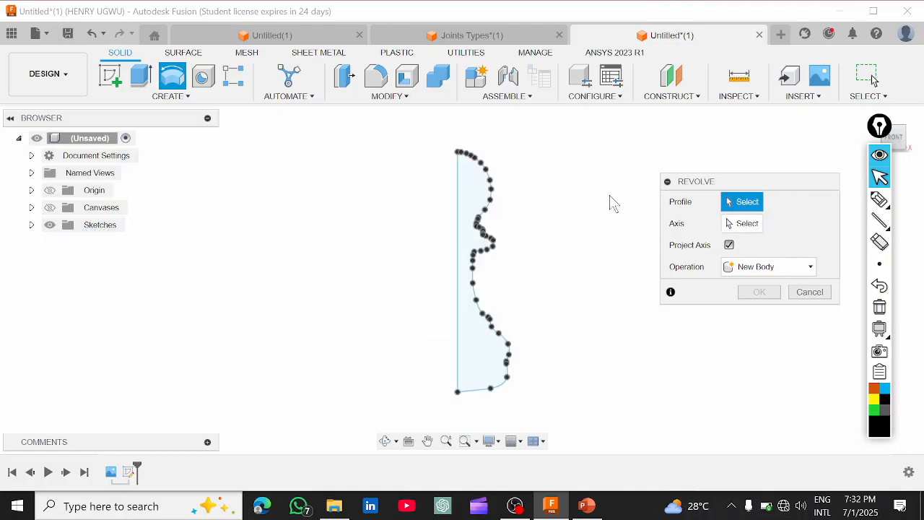
{"action": "left_click", "coordinate": [475, 193]}
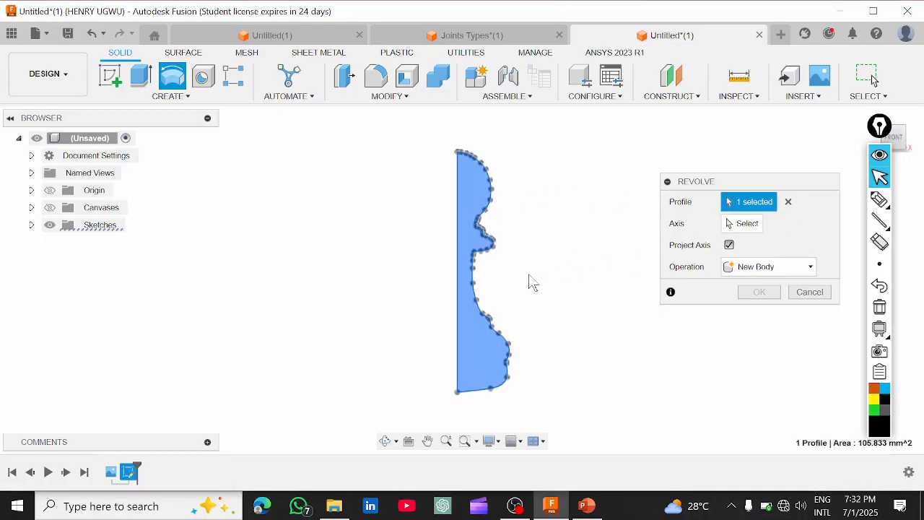
{"action": "left_click", "coordinate": [745, 228]}
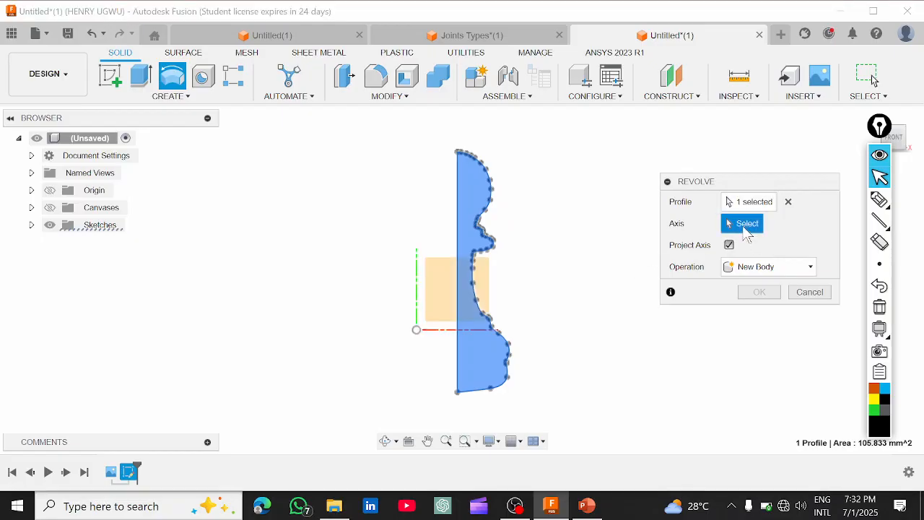
{"action": "scroll", "coordinate": [541, 249], "scroll_direction": "up", "scroll_amount": 1}
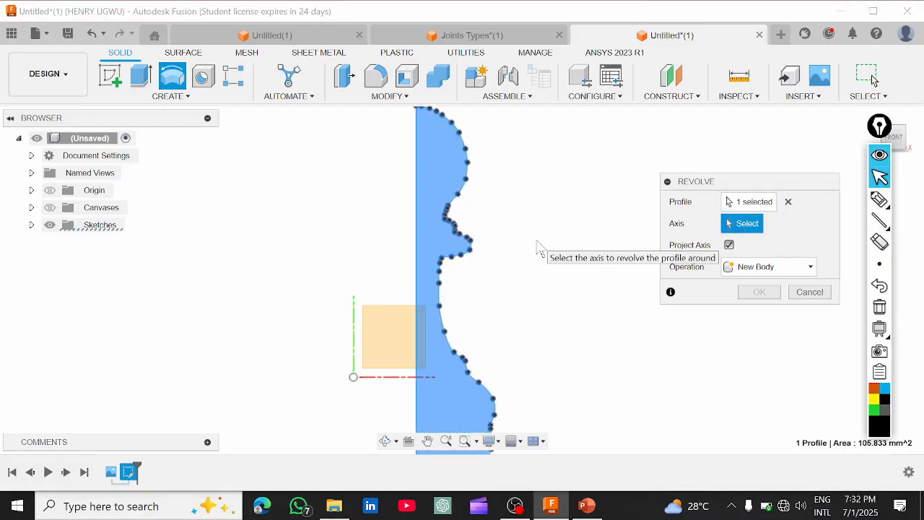
{"action": "scroll", "coordinate": [541, 248], "scroll_direction": "down", "scroll_amount": 1}
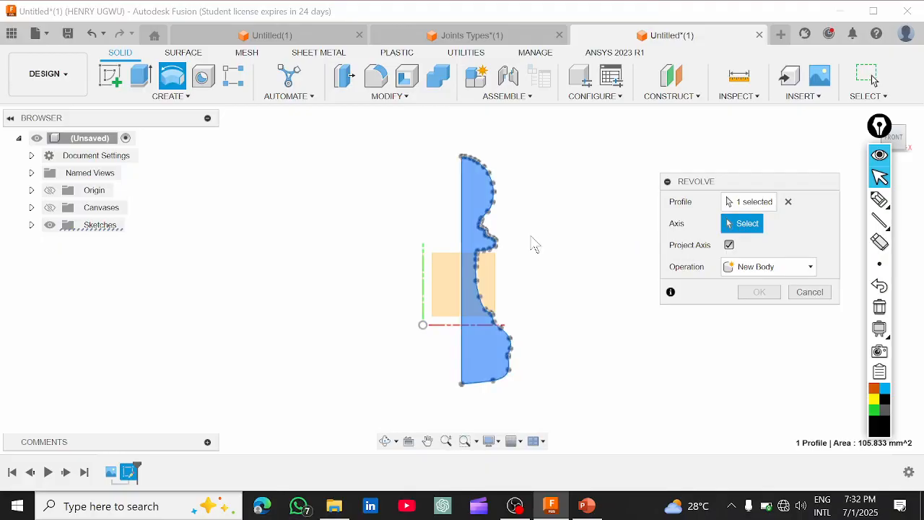
{"action": "left_click", "coordinate": [463, 216]}
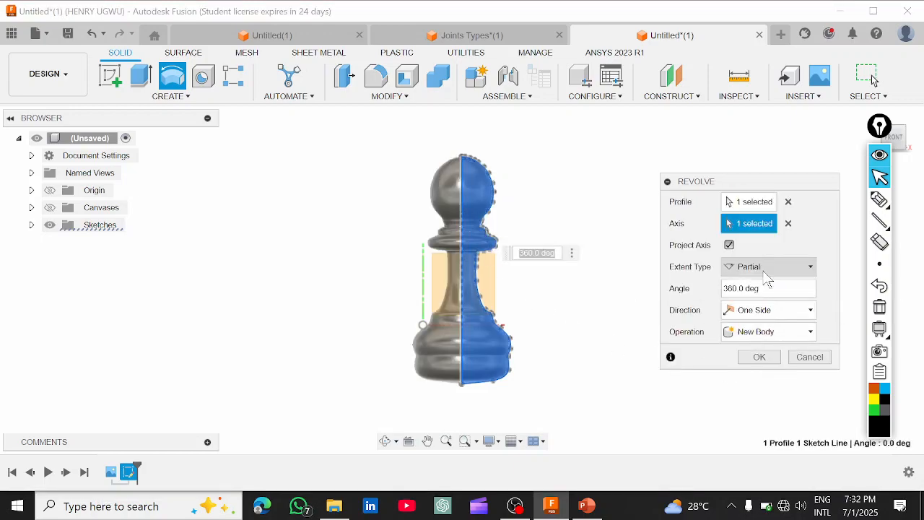
{"action": "left_click", "coordinate": [758, 357]}
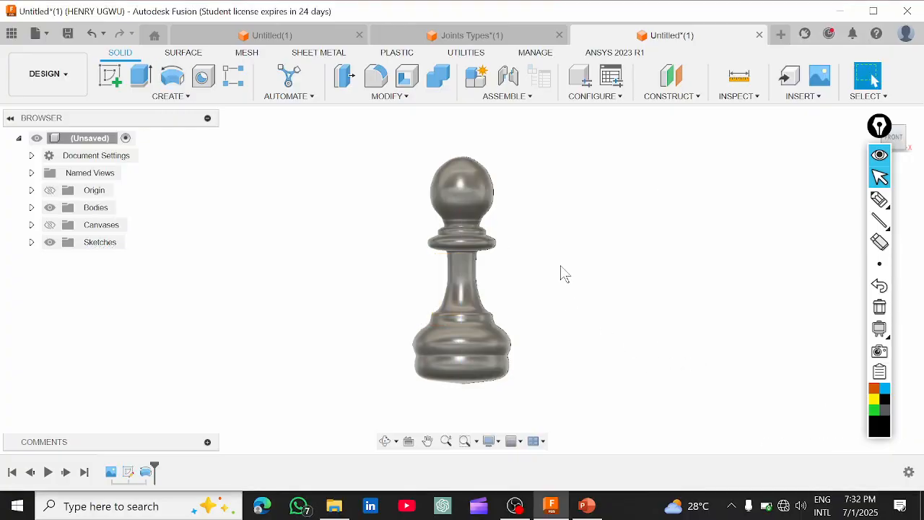
Examine the revolved pawn from several angles, including its underside and base
{"action": "middle_click_drag", "start_coordinate": [564, 268], "coordinate": [664, 236], "text": "shift"}
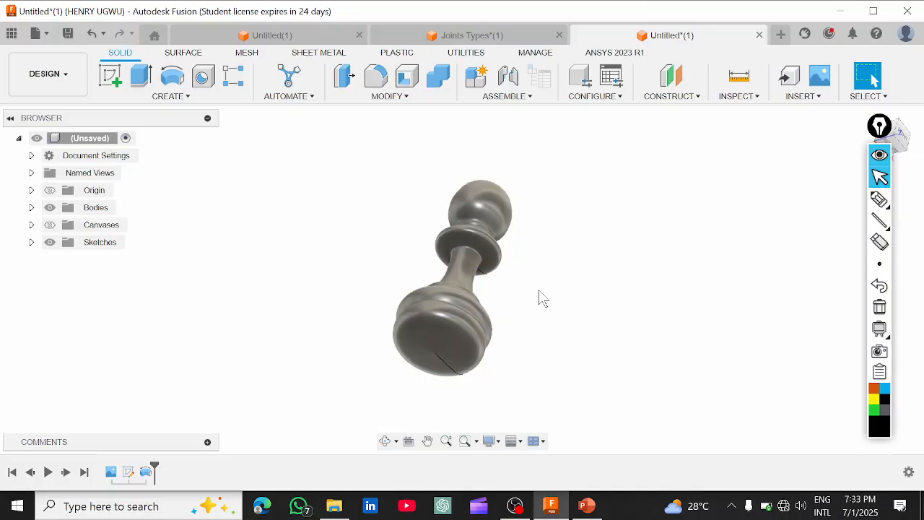
{"action": "middle_click_drag", "start_coordinate": [541, 295], "coordinate": [489, 379], "text": "shift"}
{"action": "scroll", "coordinate": [498, 337], "scroll_direction": "down", "scroll_amount": 1}
{"action": "scroll", "coordinate": [499, 332], "scroll_direction": "up", "scroll_amount": 4}
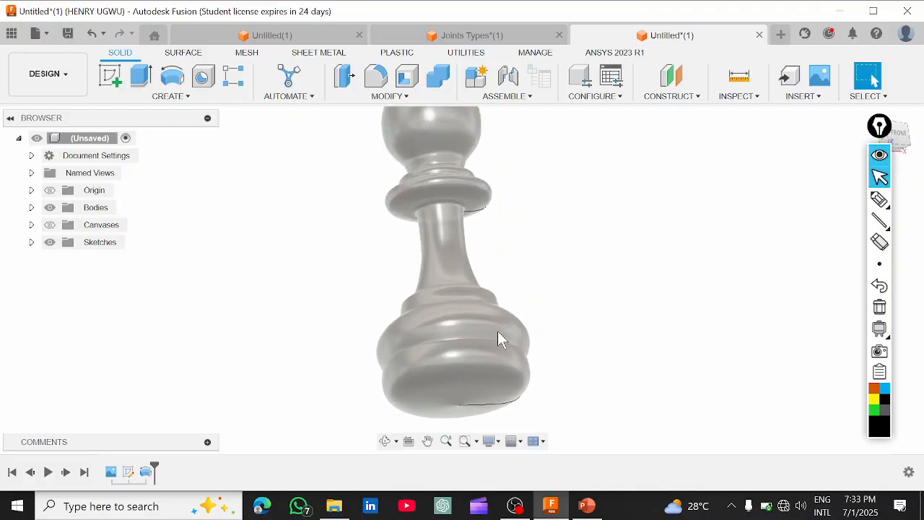
{"action": "scroll", "coordinate": [498, 332], "scroll_direction": "down", "scroll_amount": 2}
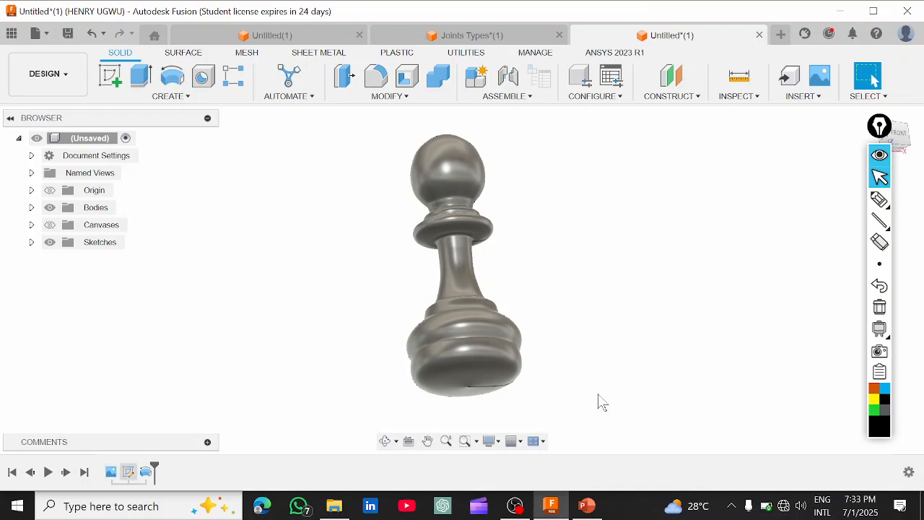
Draw a black rectangle annotation around the features in the timeline with the screen annotation tool
{"action": "mouse_move", "coordinate": [879, 221]}
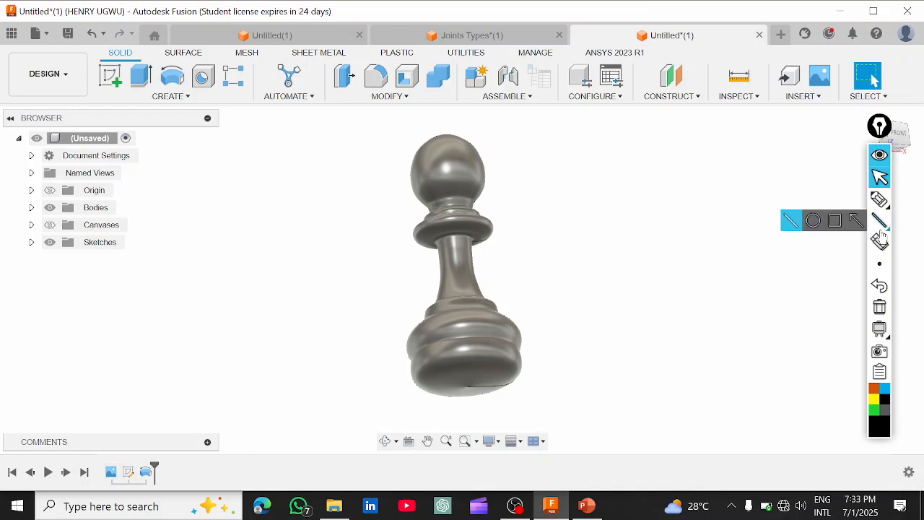
{"action": "left_click", "coordinate": [835, 221]}
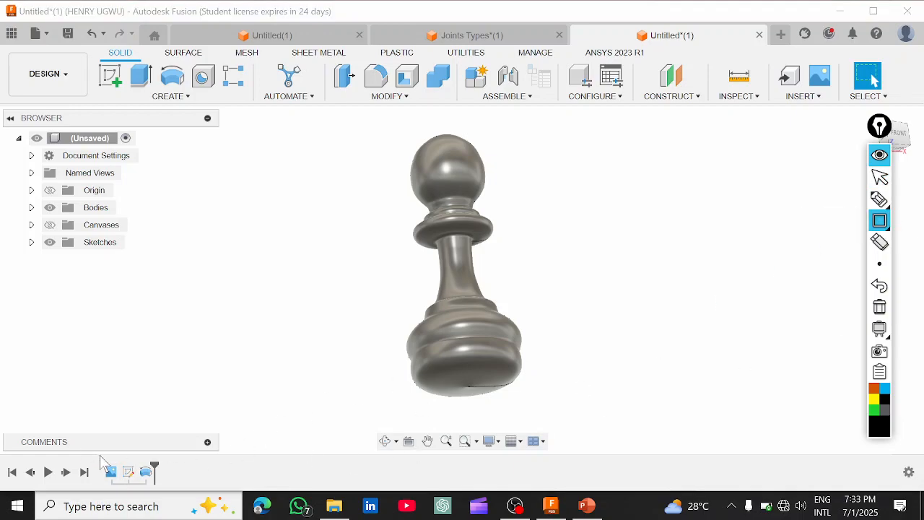
{"action": "left_click_drag", "start_coordinate": [101, 456], "coordinate": [212, 488]}
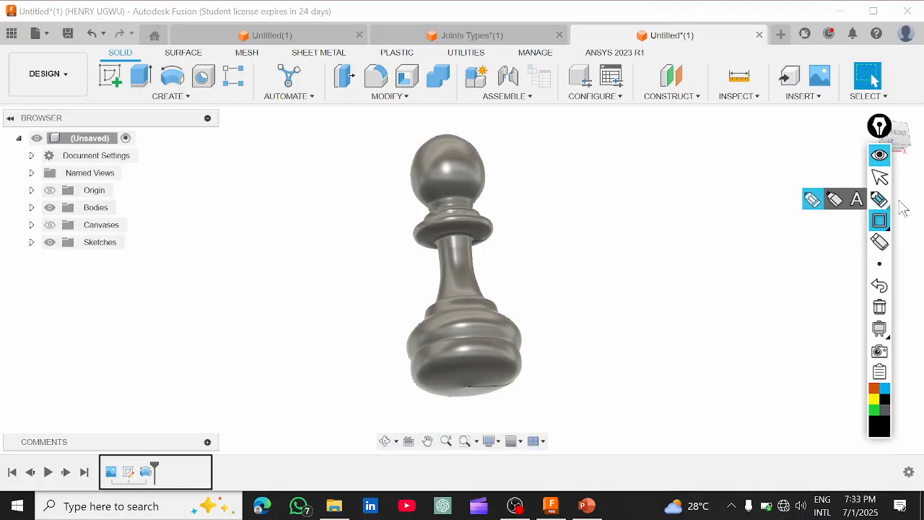
{"action": "left_click", "coordinate": [879, 177]}
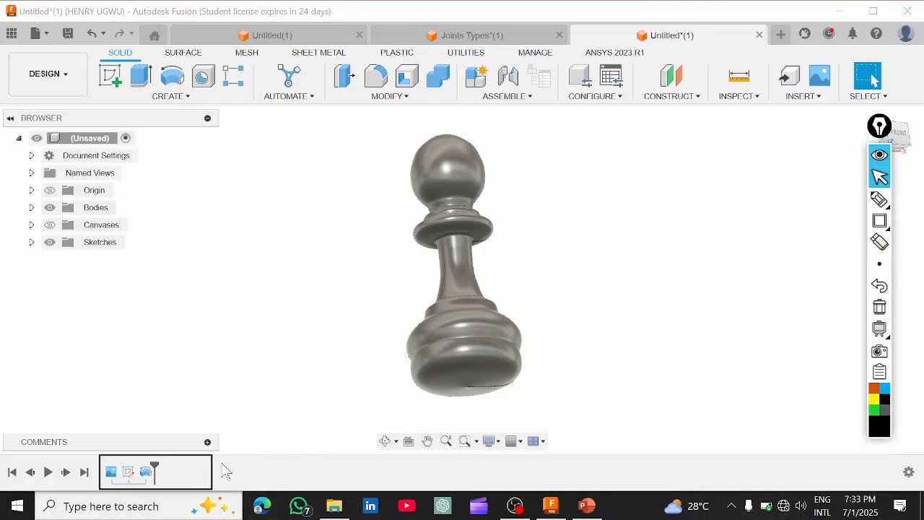
Open the pawn's half-profile sketch from the timeline for editing
{"action": "left_click", "coordinate": [130, 473]}
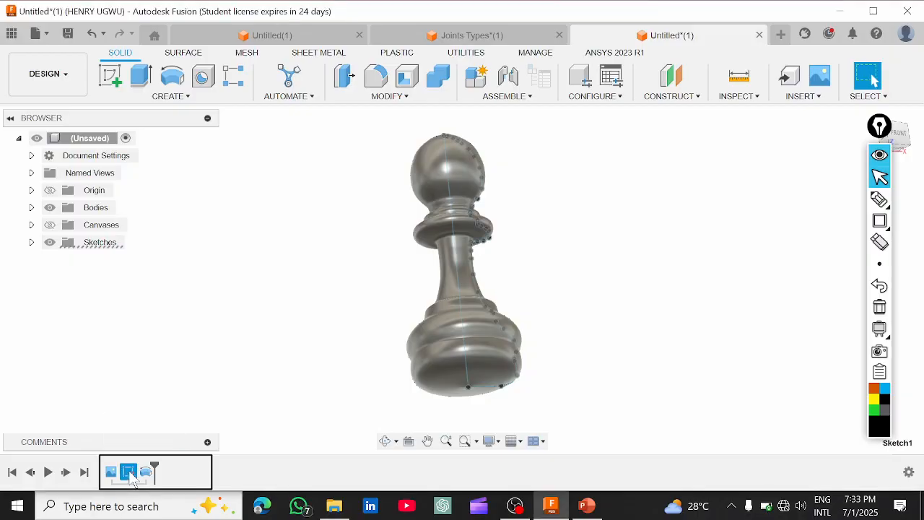
{"action": "right_click", "coordinate": [132, 480]}
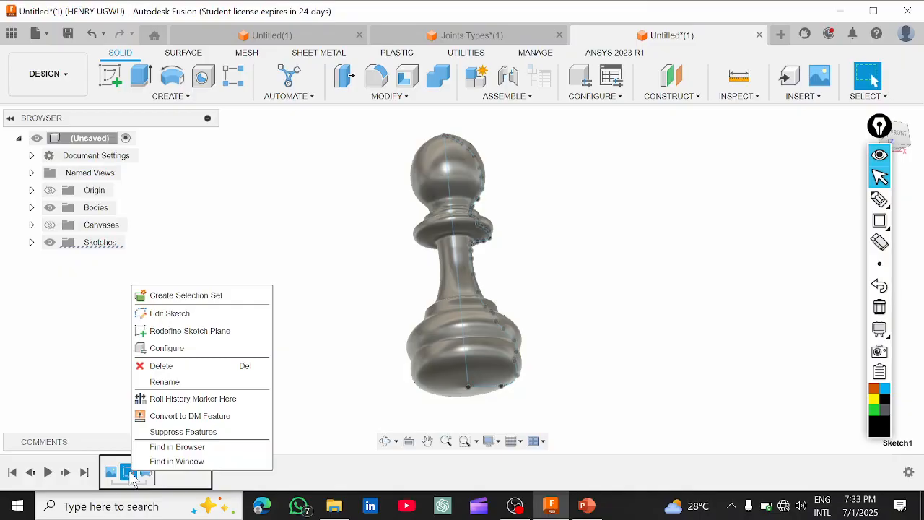
{"action": "left_click", "coordinate": [201, 313]}
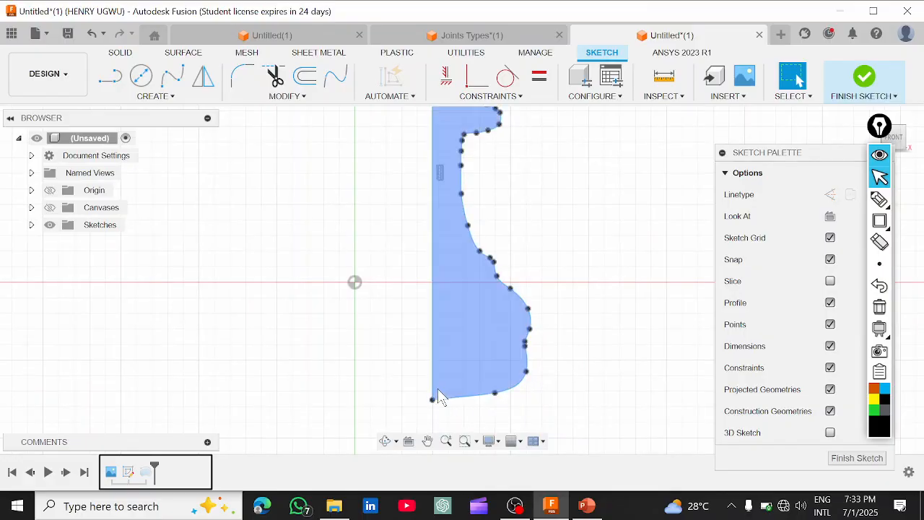
Draw a horizontal line from the spline's lowest outer fit point to the vertical centre line, forming a flat base
{"action": "scroll", "coordinate": [447, 403], "scroll_direction": "up", "scroll_amount": 3}
{"action": "scroll", "coordinate": [447, 404], "scroll_direction": "down", "scroll_amount": 2}
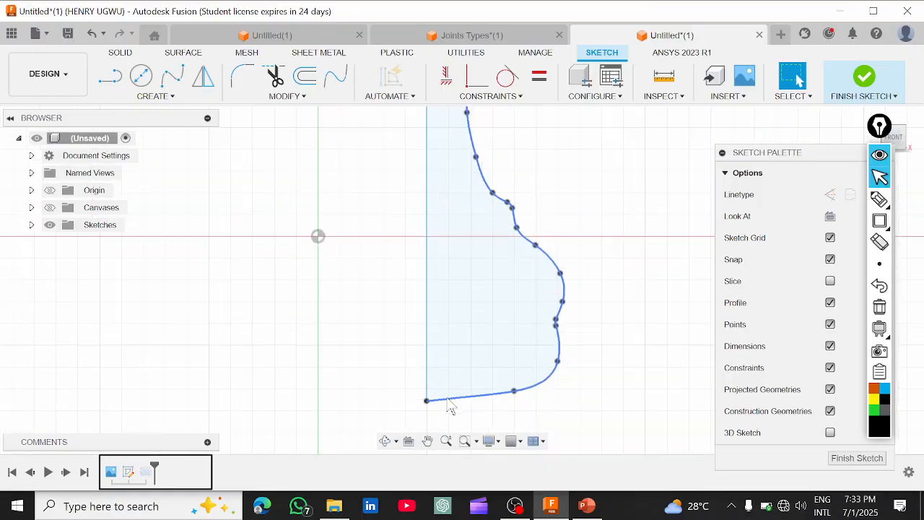
{"action": "scroll", "coordinate": [476, 404], "scroll_direction": "up", "scroll_amount": 2}
{"action": "scroll", "coordinate": [505, 400], "scroll_direction": "up", "scroll_amount": 3}
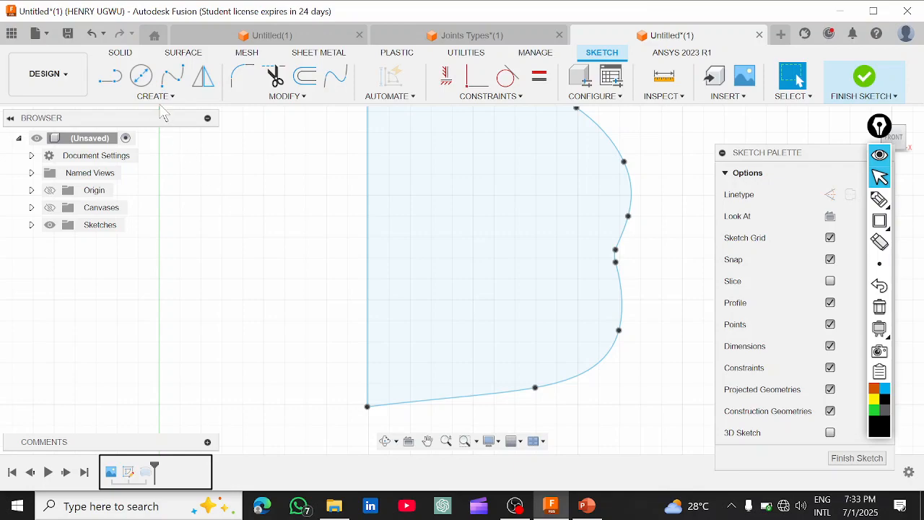
{"action": "left_click", "coordinate": [112, 79]}
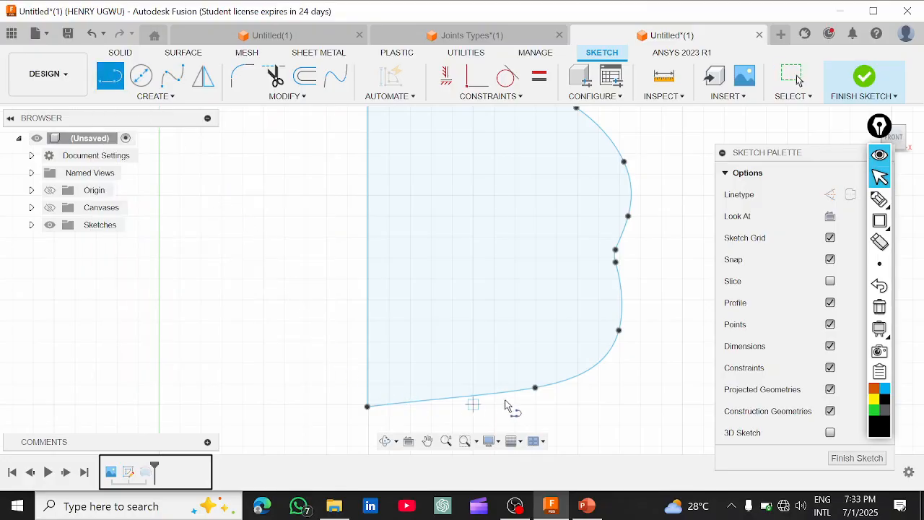
{"action": "scroll", "coordinate": [509, 406], "scroll_direction": "up", "scroll_amount": 1}
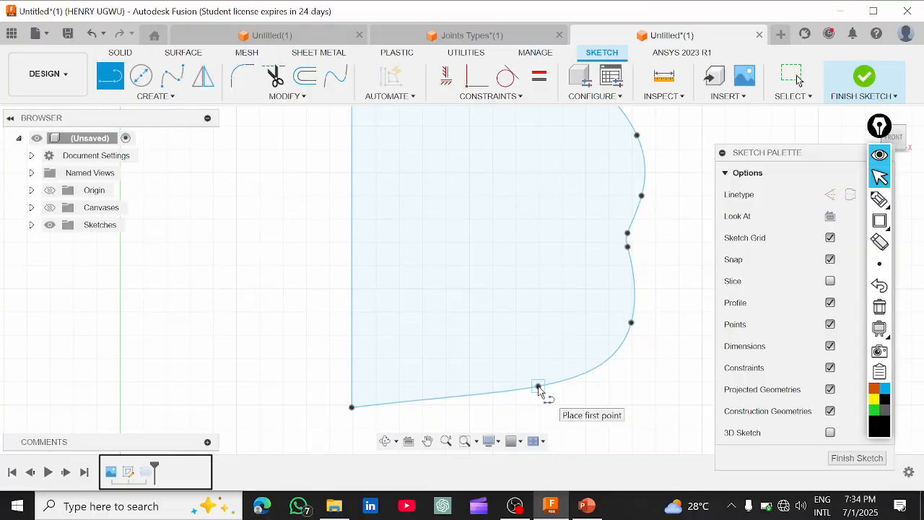
{"action": "left_click", "coordinate": [537, 387]}
{"action": "left_click_drag", "start_coordinate": [485, 390], "coordinate": [352, 390]}
{"action": "left_click", "coordinate": [352, 387]}
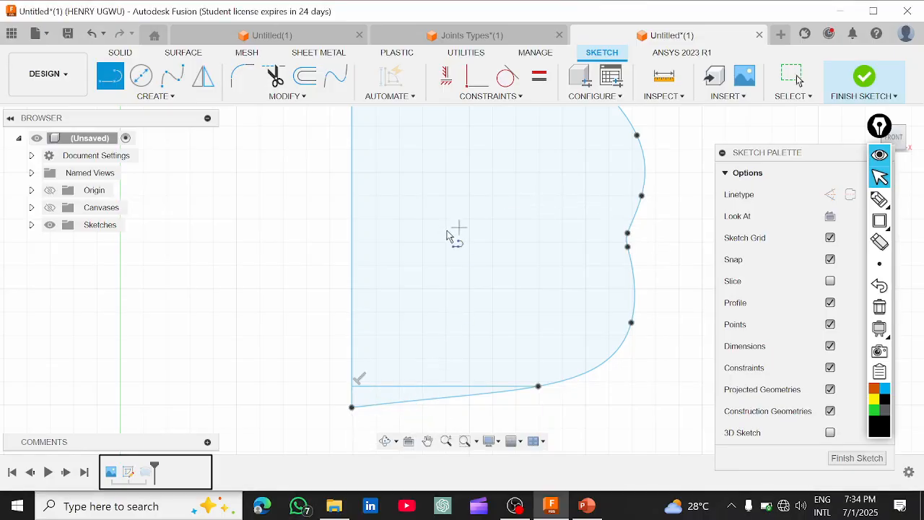
Trim the slanted spline segment and the centre-line stub below the new base line, and finish the sketch
{"action": "left_click", "coordinate": [448, 79]}
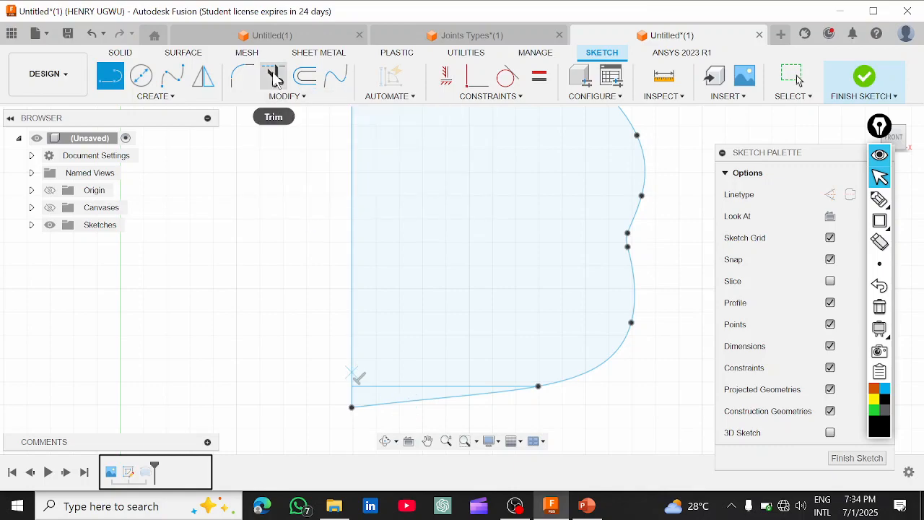
{"action": "left_click", "coordinate": [274, 78]}
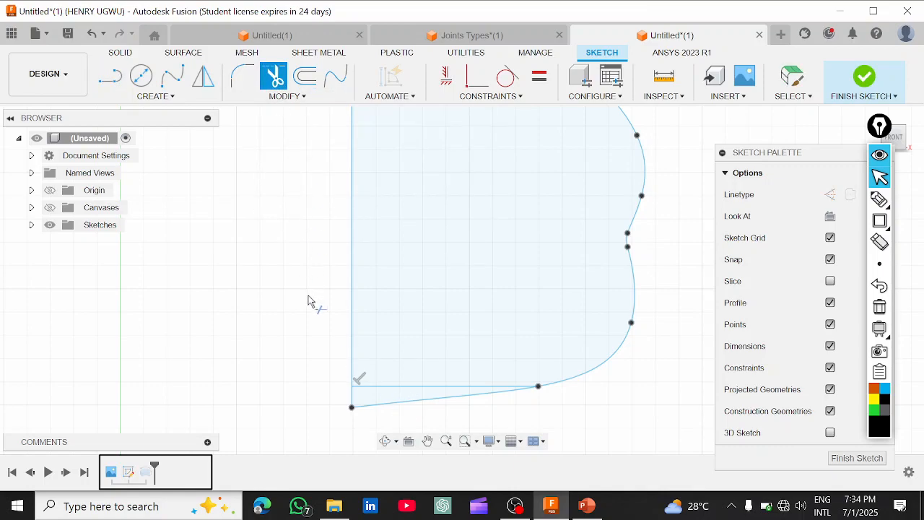
{"action": "left_click", "coordinate": [363, 414]}
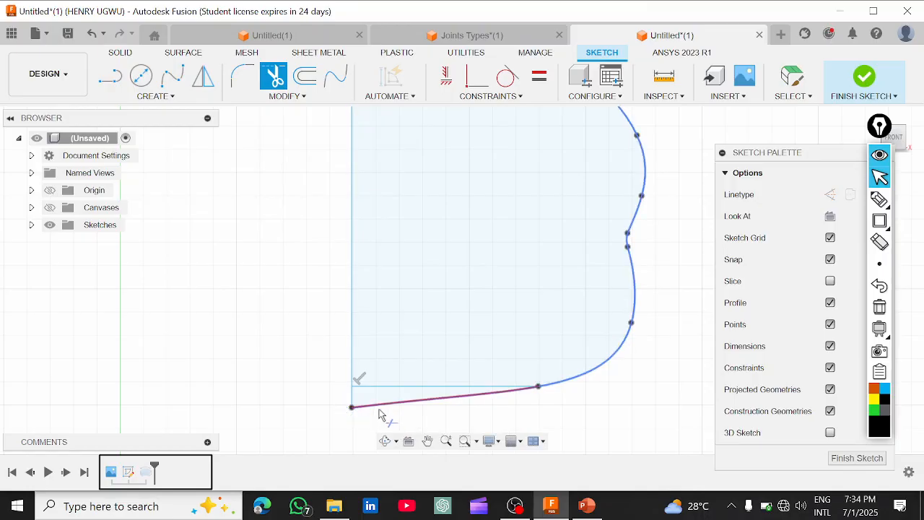
{"action": "left_click", "coordinate": [379, 411]}
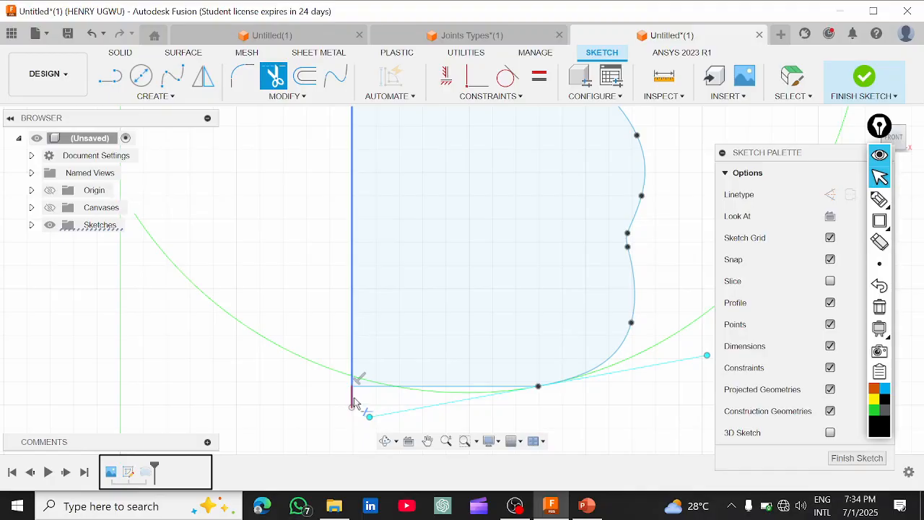
{"action": "left_click", "coordinate": [354, 398]}
{"action": "scroll", "coordinate": [474, 397], "scroll_direction": "down", "scroll_amount": 5}
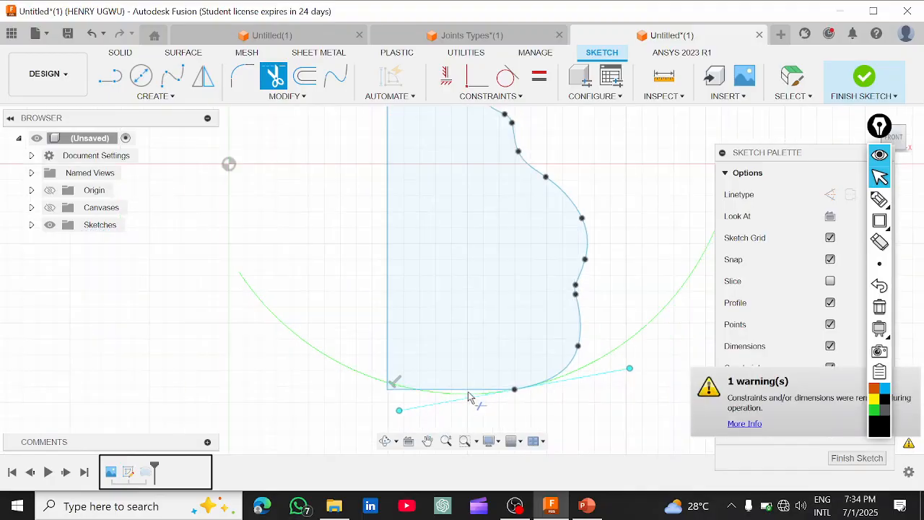
{"action": "scroll", "coordinate": [500, 330], "scroll_direction": "down", "scroll_amount": 3}
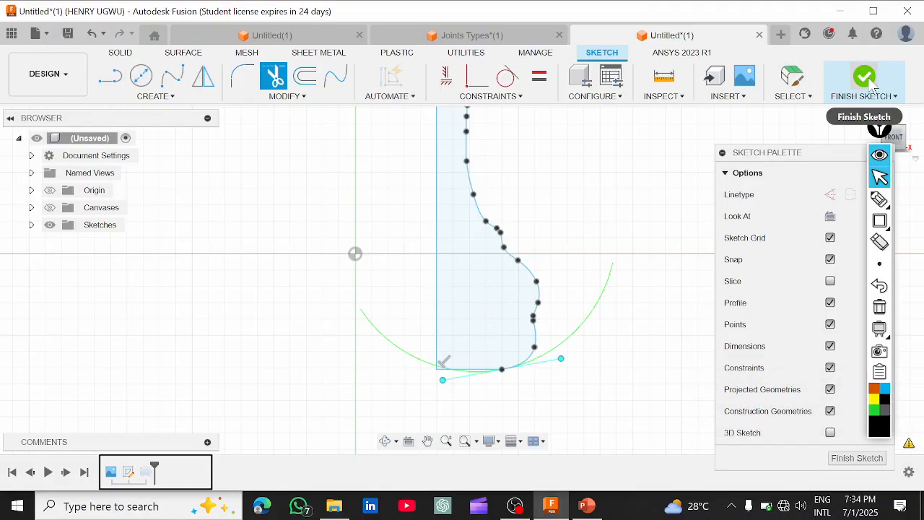
{"action": "left_click", "coordinate": [796, 75]}
{"action": "left_click", "coordinate": [864, 79]}
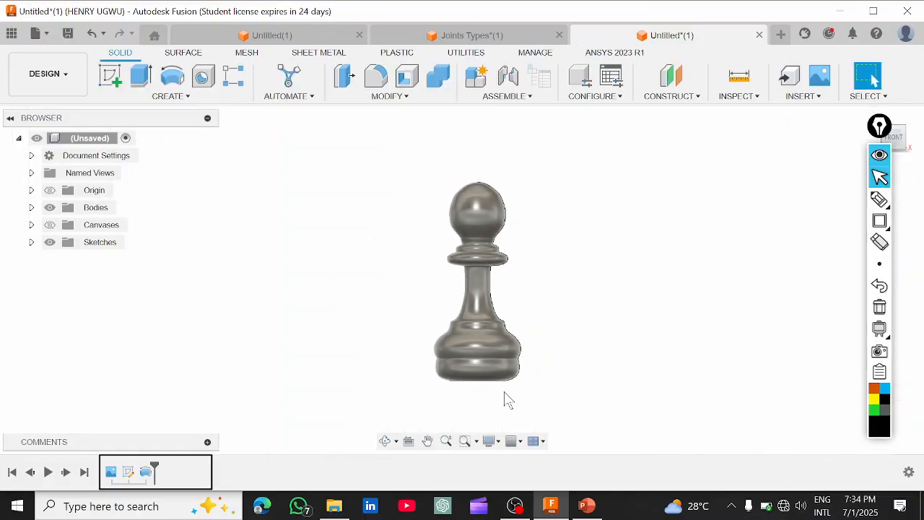
Examine the updated pawn from an elevated angle and close up, checking its collar, stem and flattened base
{"action": "middle_click_drag", "start_coordinate": [505, 388], "coordinate": [501, 357], "text": "shift"}
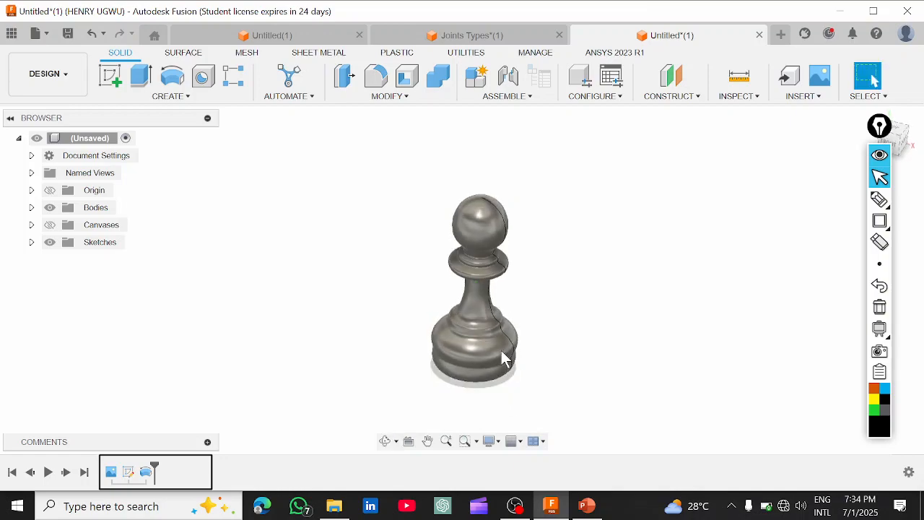
{"action": "scroll", "coordinate": [501, 357], "scroll_direction": "up", "scroll_amount": 3}
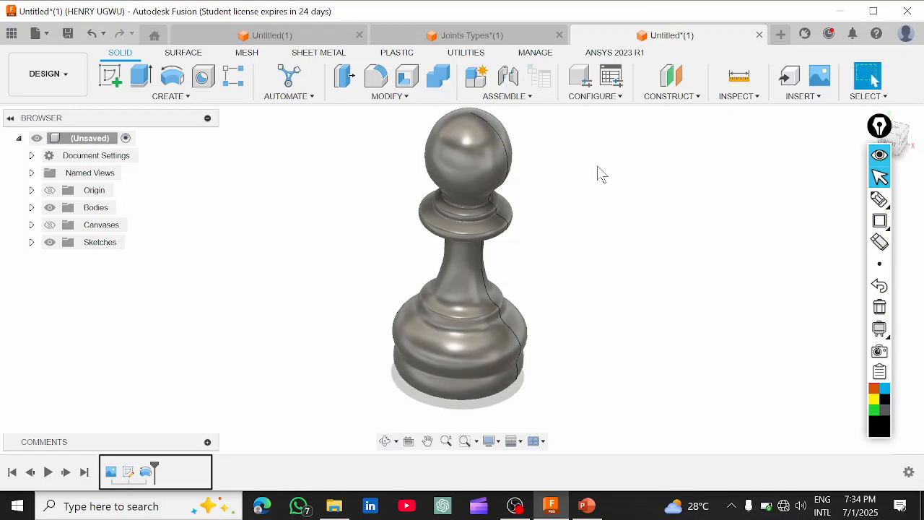
{"action": "middle_click_drag", "start_coordinate": [535, 223], "coordinate": [520, 244]}
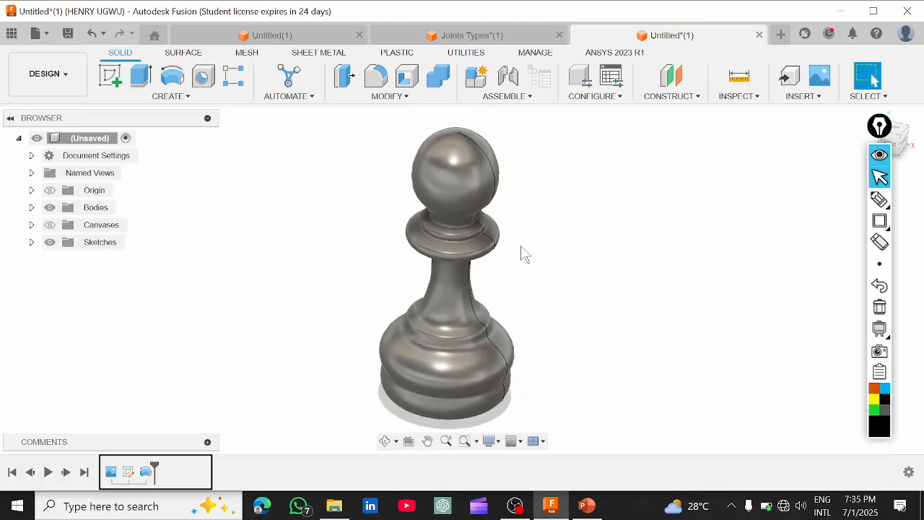
{"action": "scroll", "coordinate": [520, 244], "scroll_direction": "up", "scroll_amount": 2}
{"action": "scroll", "coordinate": [520, 244], "scroll_direction": "down", "scroll_amount": 3}
{"action": "scroll", "coordinate": [525, 252], "scroll_direction": "up", "scroll_amount": 2}
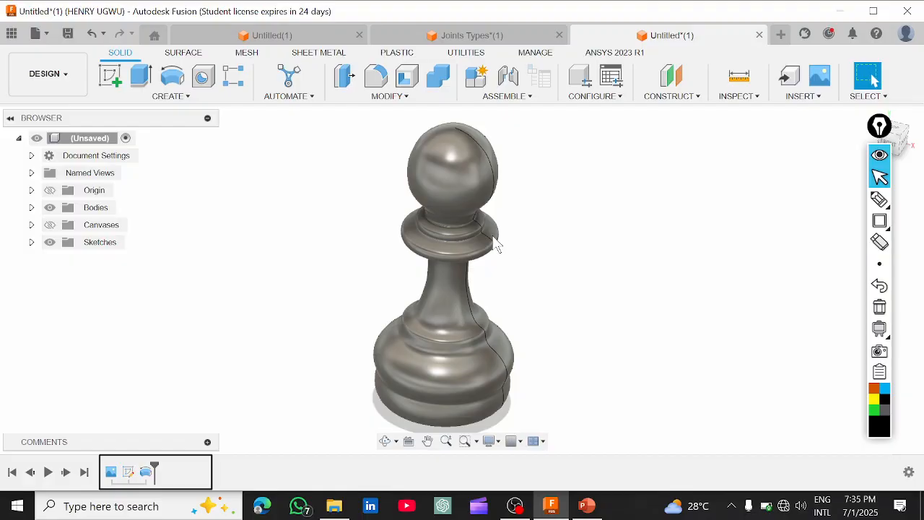
{"action": "scroll", "coordinate": [493, 250], "scroll_direction": "up", "scroll_amount": 3}
{"action": "scroll", "coordinate": [493, 250], "scroll_direction": "down", "scroll_amount": 3}
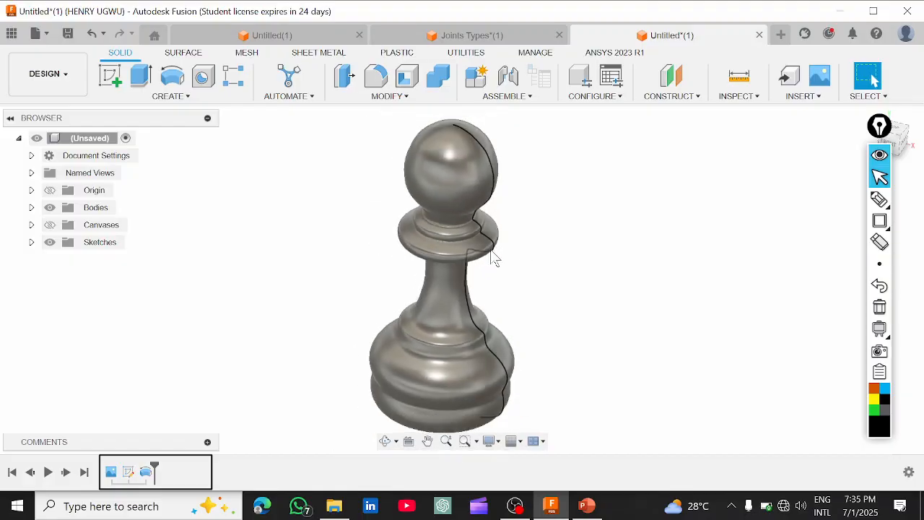
{"action": "scroll", "coordinate": [489, 299], "scroll_direction": "up", "scroll_amount": 3}
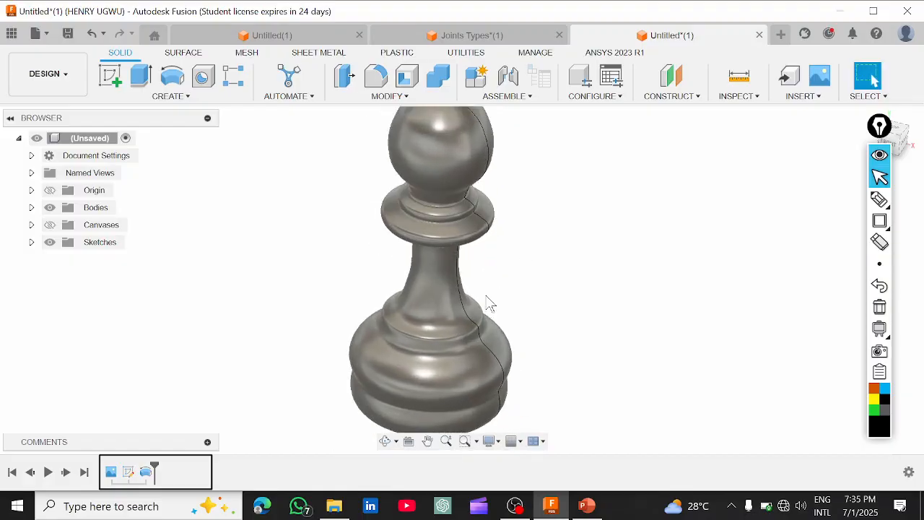
{"action": "scroll", "coordinate": [488, 304], "scroll_direction": "down", "scroll_amount": 2}
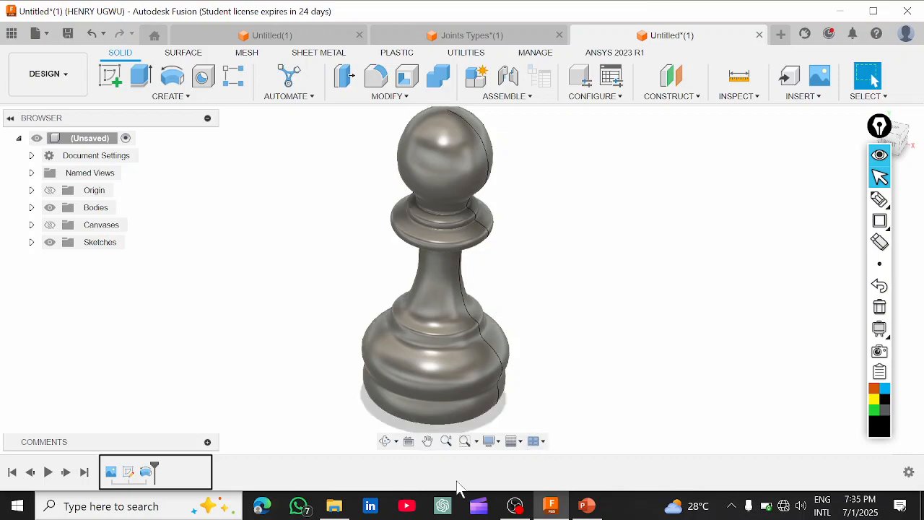
Switch to the Fusion360 Workshop presentation in PowerPoint and review the Day 2, Learning Objectives and solar panel slides
{"action": "left_click", "coordinate": [586, 506]}
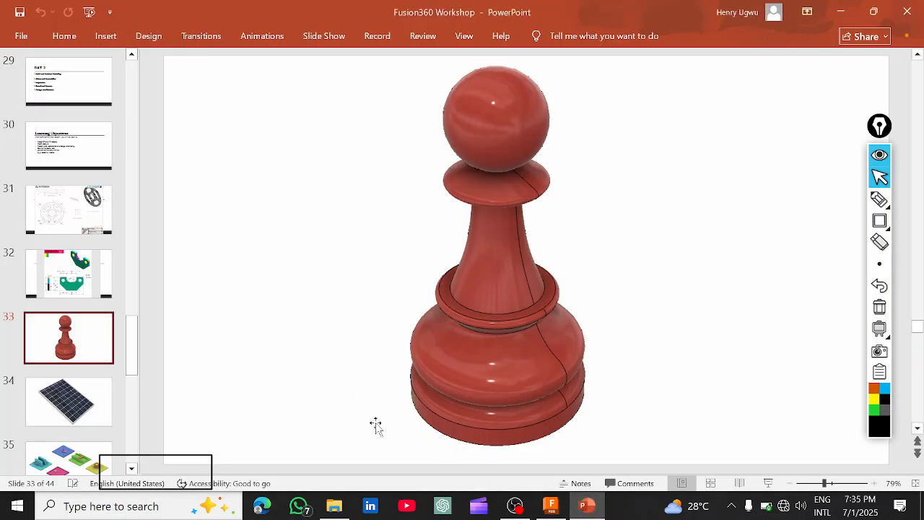
{"action": "left_click", "coordinate": [81, 415]}
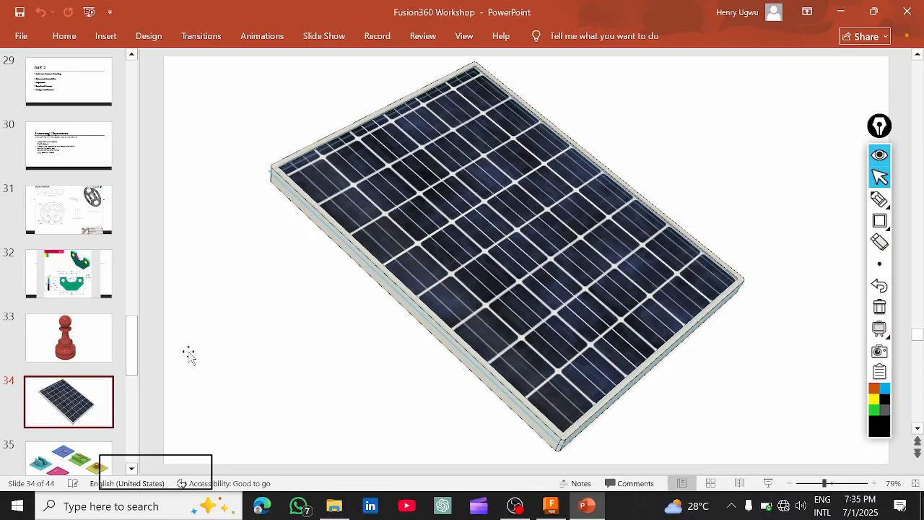
{"action": "left_click", "coordinate": [80, 92]}
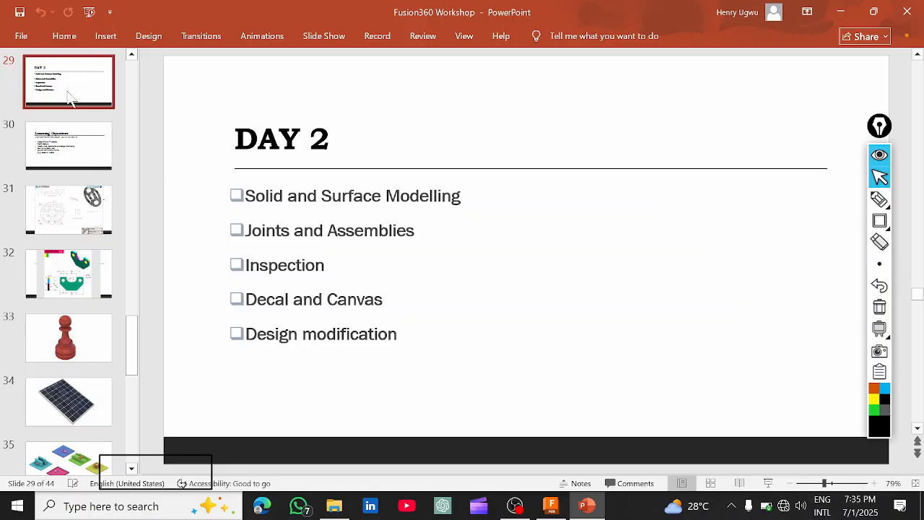
{"action": "left_click", "coordinate": [69, 147]}
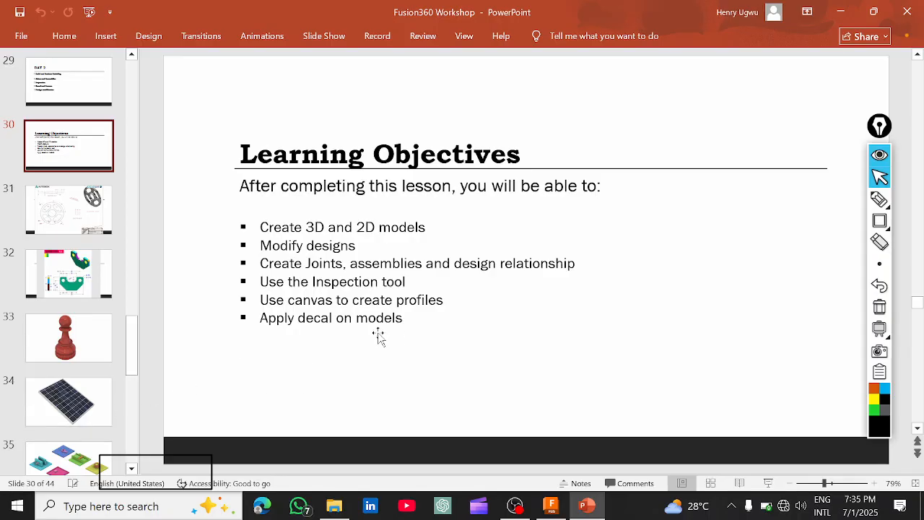
{"action": "left_click", "coordinate": [80, 408]}
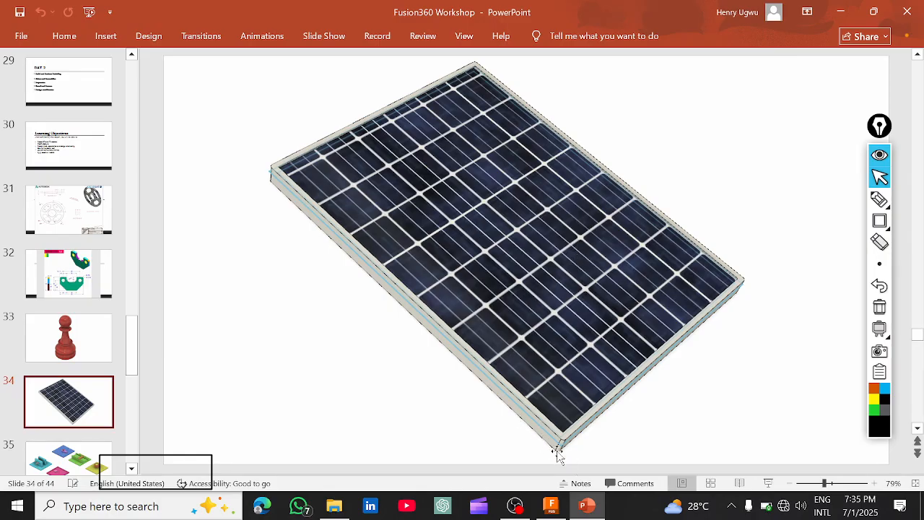
Switch back to Fusion, create a new empty design, and clear the rectangle annotation from the screen
{"action": "left_click", "coordinate": [556, 511]}
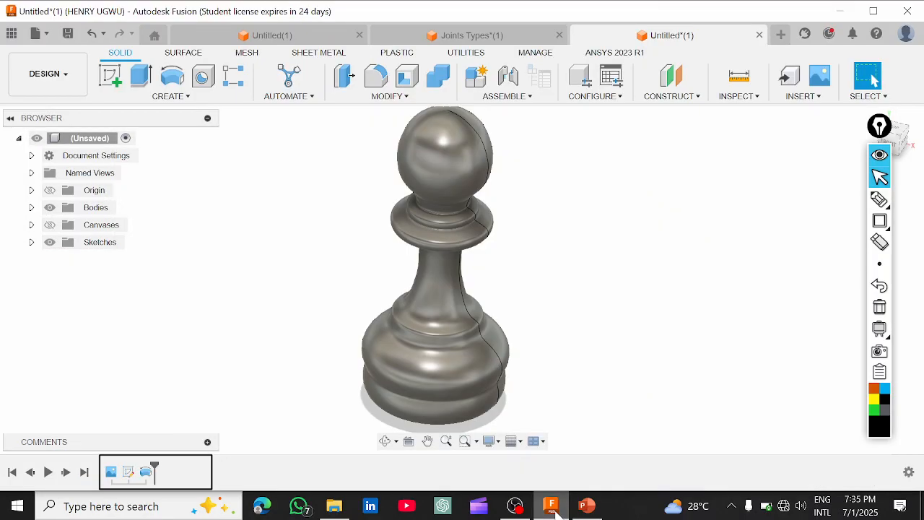
{"action": "left_click", "coordinate": [777, 38]}
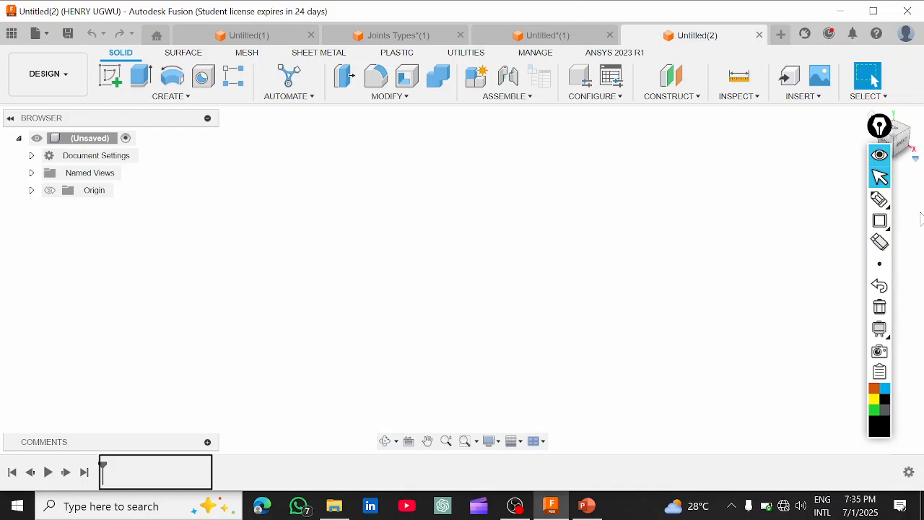
{"action": "left_click", "coordinate": [879, 307]}
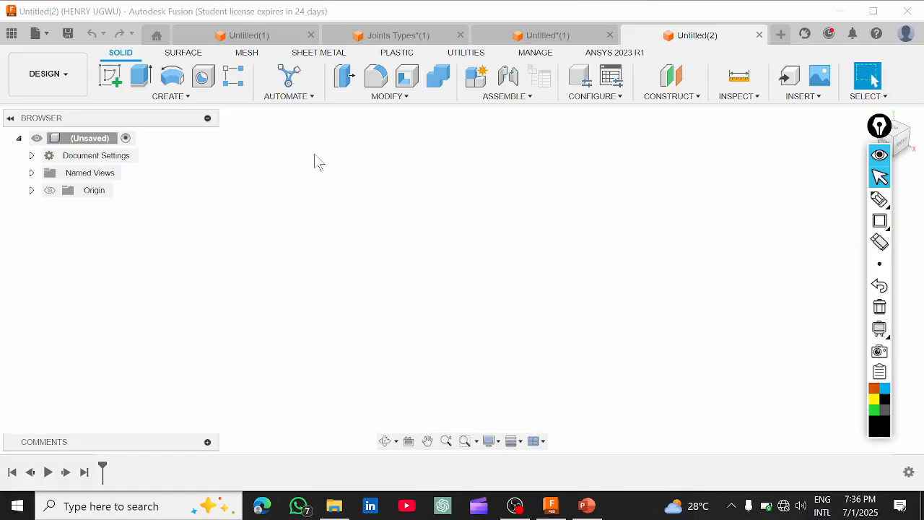
Start a new sketch on the horizontal origin plane of the new design
{"action": "left_click", "coordinate": [186, 101]}
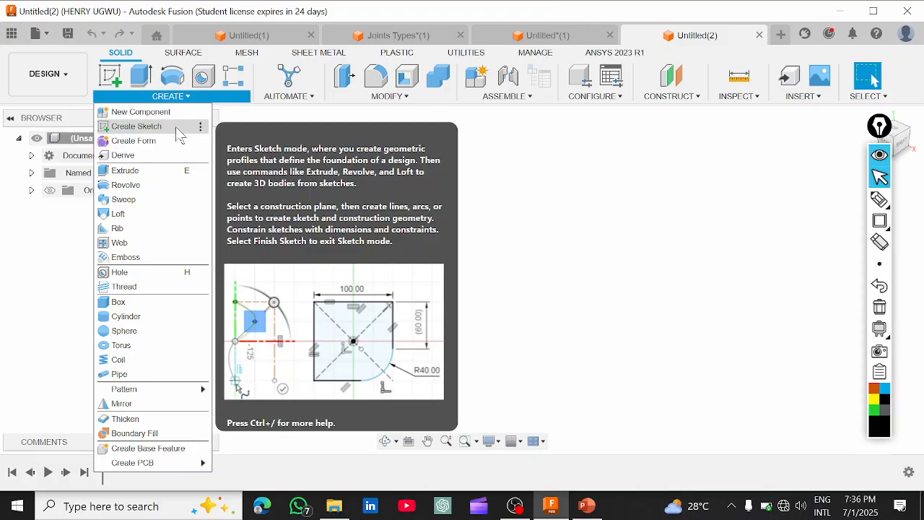
{"action": "left_click", "coordinate": [179, 132]}
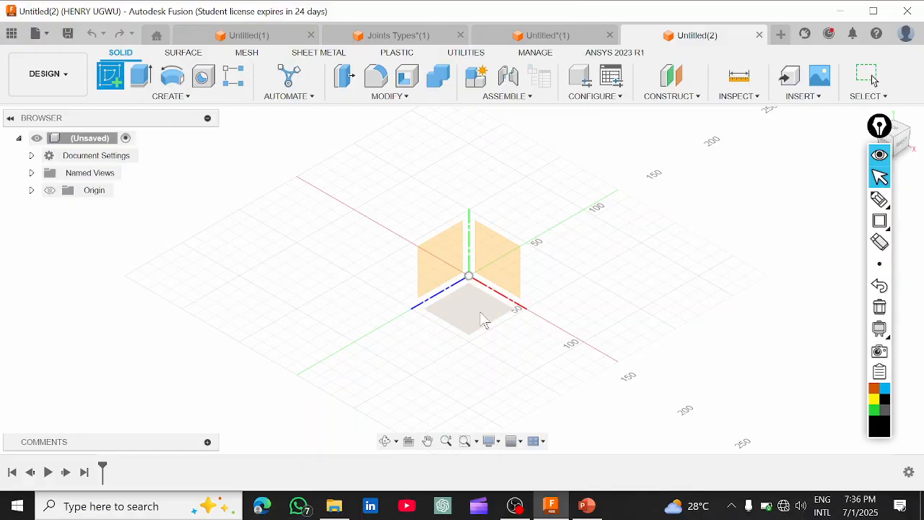
{"action": "left_click", "coordinate": [484, 321]}
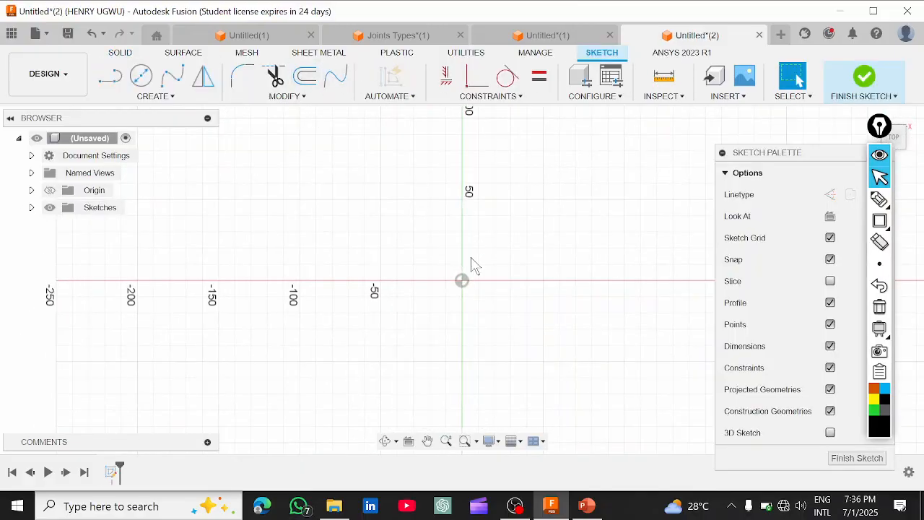
{"action": "scroll", "coordinate": [512, 361], "scroll_direction": "down", "scroll_amount": 2}
{"action": "middle_click_drag", "start_coordinate": [507, 342], "coordinate": [433, 325]}
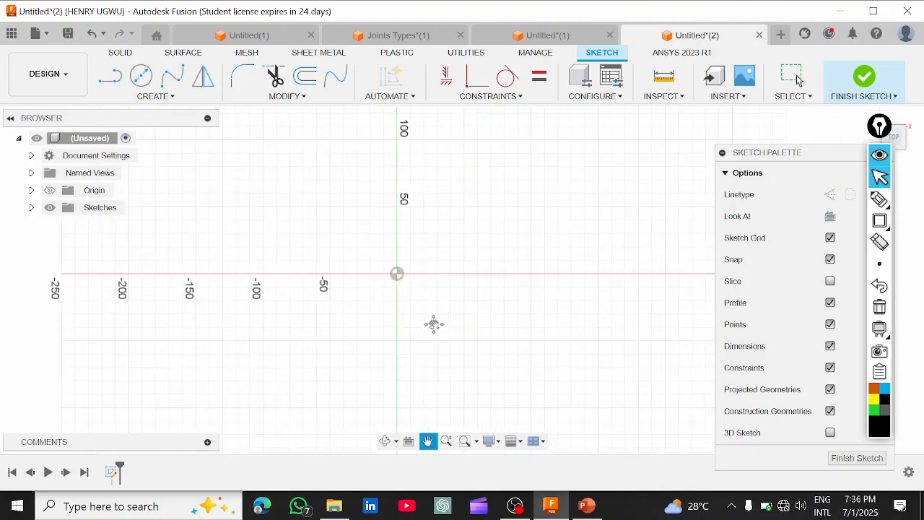
{"action": "scroll", "coordinate": [402, 303], "scroll_direction": "up", "scroll_amount": 1}
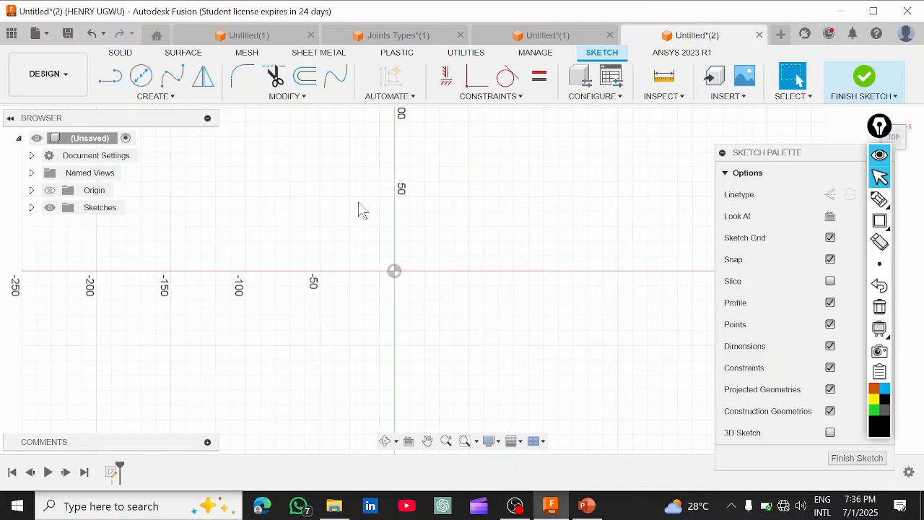
Check the solar panel slide in PowerPoint and, back in Fusion, sketch a center rectangle at the origin, about 80 mm wide and 100 mm high
{"action": "left_click", "coordinate": [586, 506]}
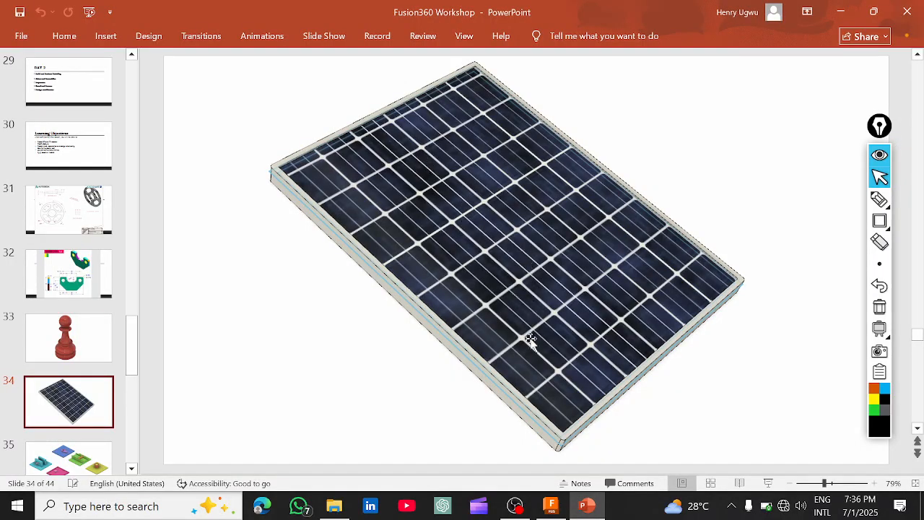
{"action": "left_click", "coordinate": [553, 507]}
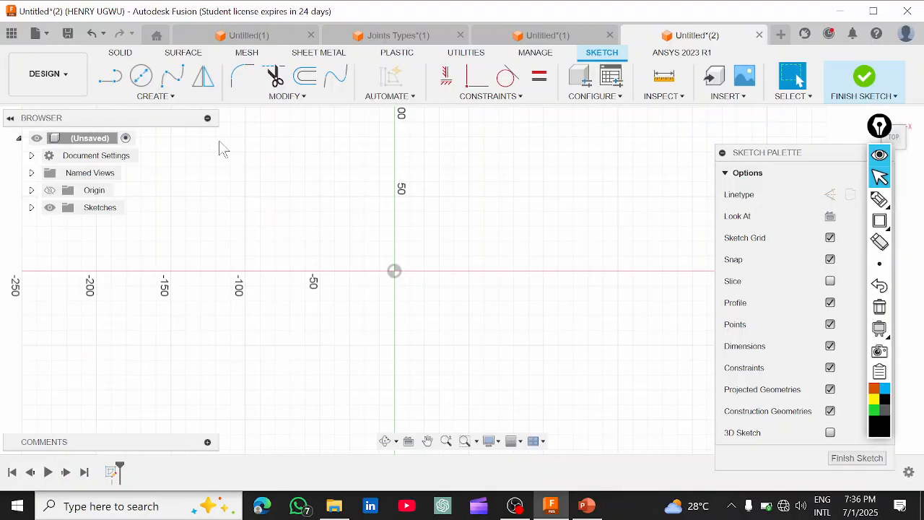
{"action": "left_click", "coordinate": [181, 101]}
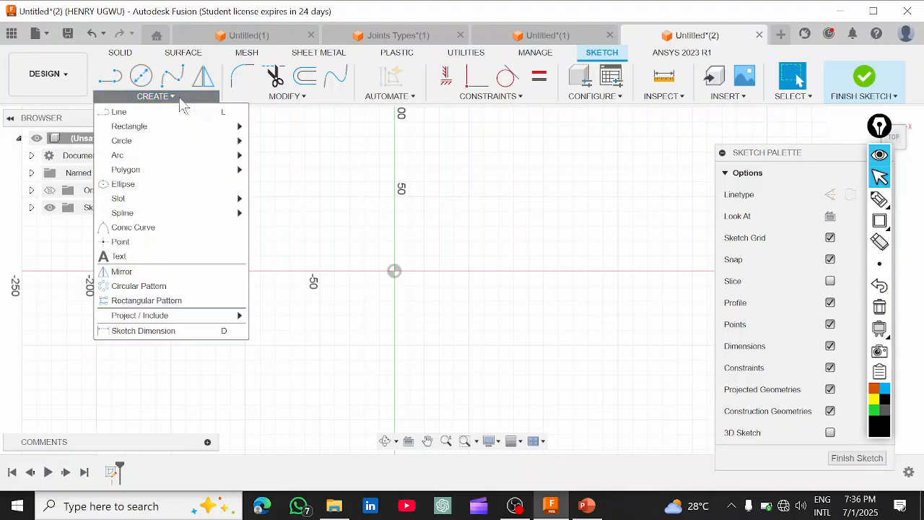
{"action": "mouse_move", "coordinate": [181, 135]}
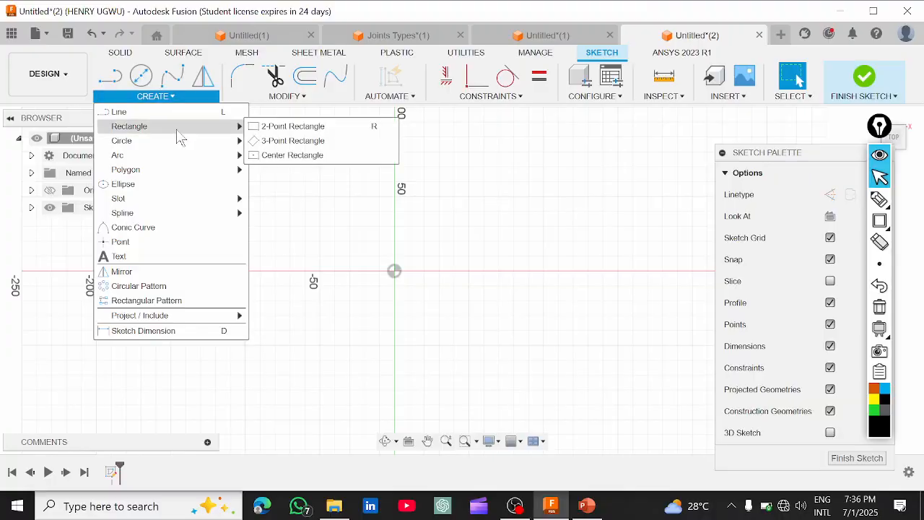
{"action": "left_click", "coordinate": [295, 161]}
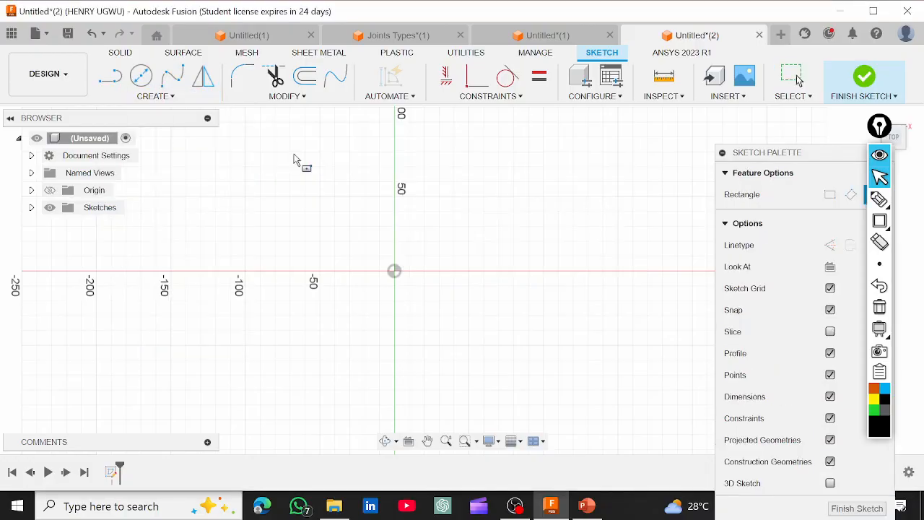
{"action": "left_click", "coordinate": [395, 273]}
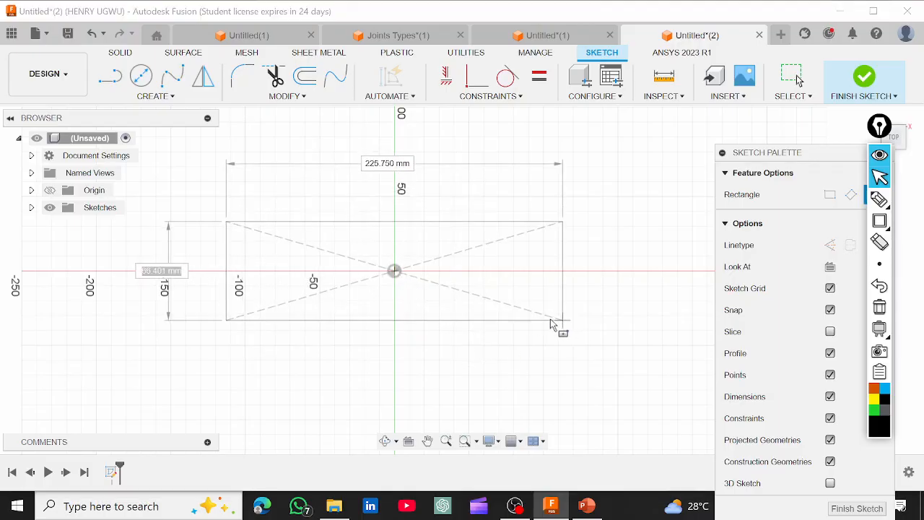
{"action": "left_click", "coordinate": [456, 348]}
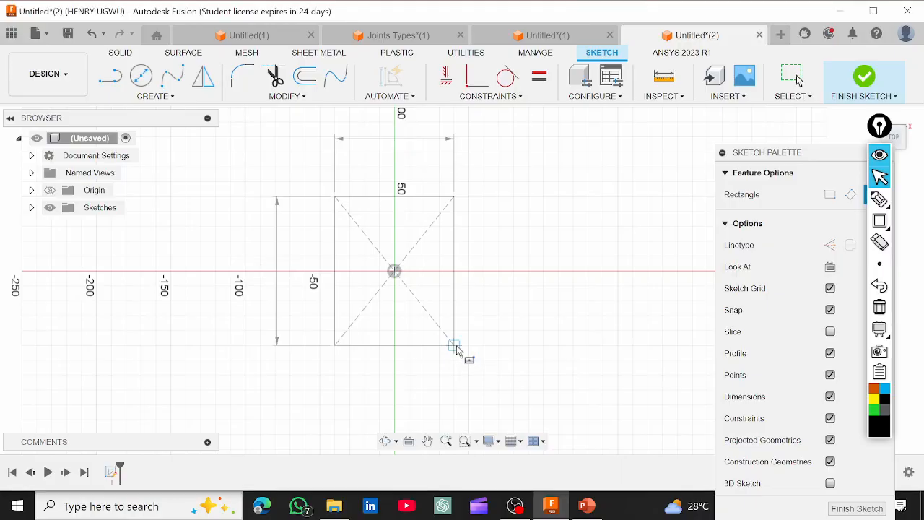
Start an offset of the rectangle's entire outline with Chain Selection enabled
{"action": "scroll", "coordinate": [428, 283], "scroll_direction": "up", "scroll_amount": 2}
{"action": "scroll", "coordinate": [427, 283], "scroll_direction": "down", "scroll_amount": 2}
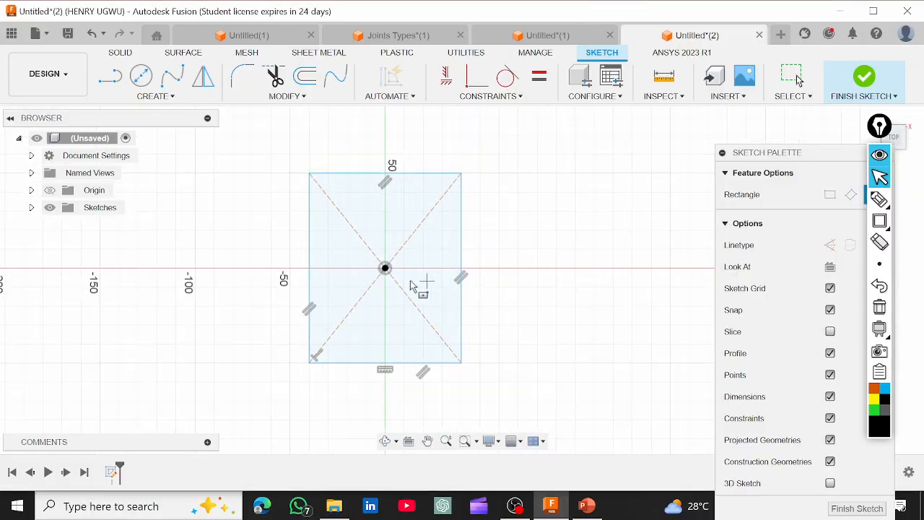
{"action": "middle_click_drag", "start_coordinate": [385, 285], "coordinate": [441, 281]}
{"action": "scroll", "coordinate": [440, 276], "scroll_direction": "up", "scroll_amount": 4}
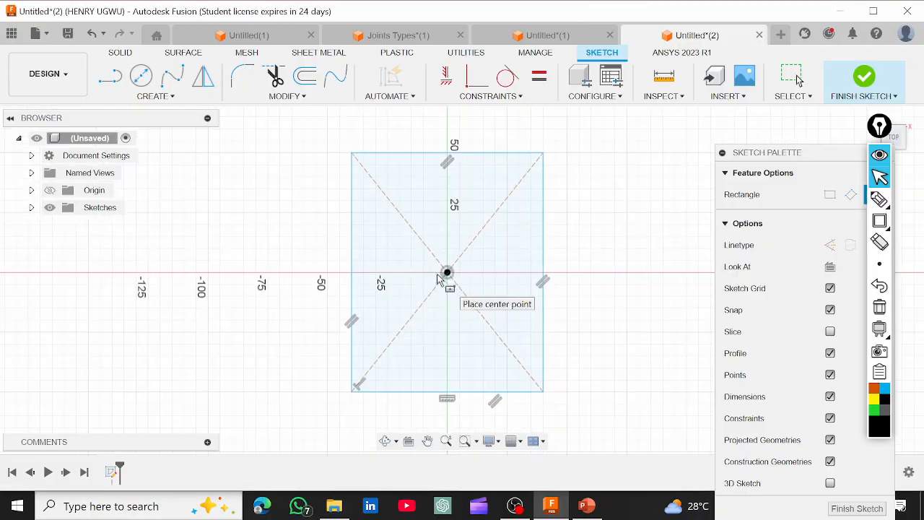
{"action": "scroll", "coordinate": [439, 275], "scroll_direction": "down", "scroll_amount": 2}
{"action": "scroll", "coordinate": [440, 276], "scroll_direction": "up", "scroll_amount": 1}
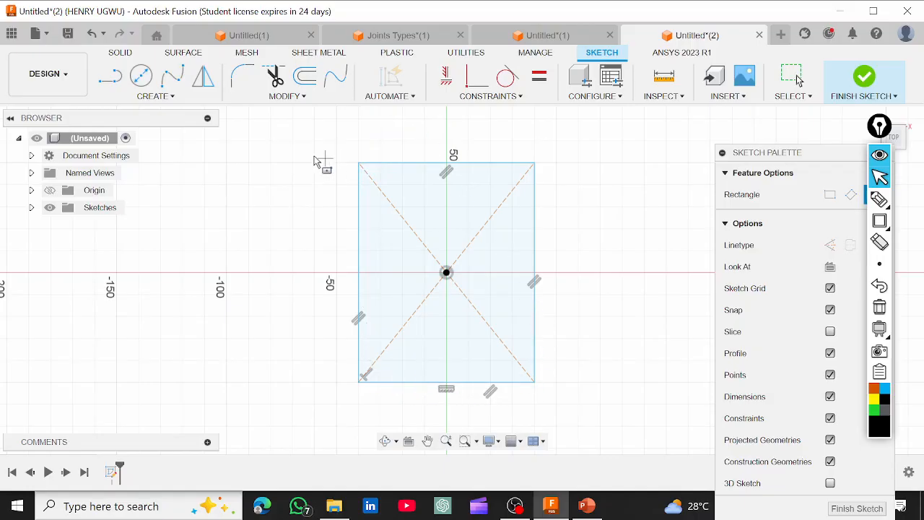
{"action": "left_click", "coordinate": [294, 96]}
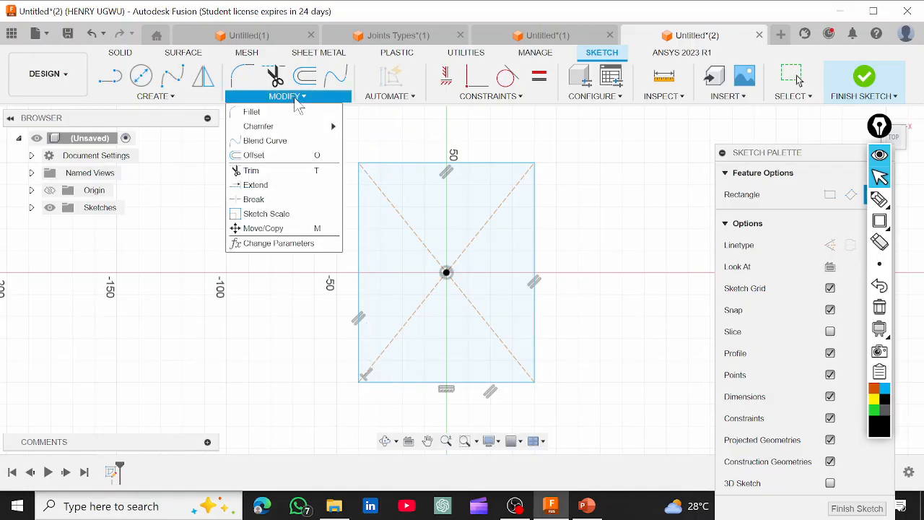
{"action": "left_click", "coordinate": [300, 163]}
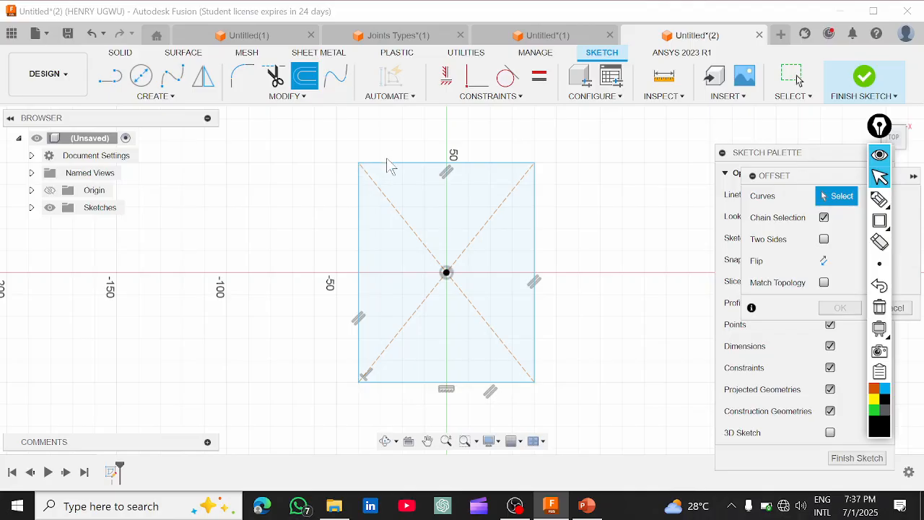
{"action": "mouse_move", "coordinate": [801, 181]}
{"action": "left_mouse_down"}
{"action": "mouse_move", "coordinate": [688, 181]}
{"action": "mouse_move", "coordinate": [631, 132]}
{"action": "mouse_move", "coordinate": [633, 153]}
{"action": "left_mouse_up"}
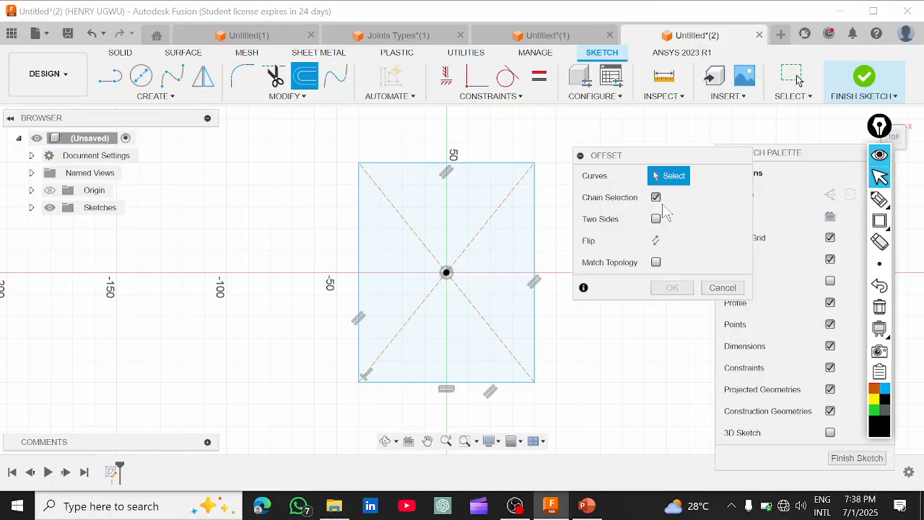
{"action": "left_click", "coordinate": [499, 165]}
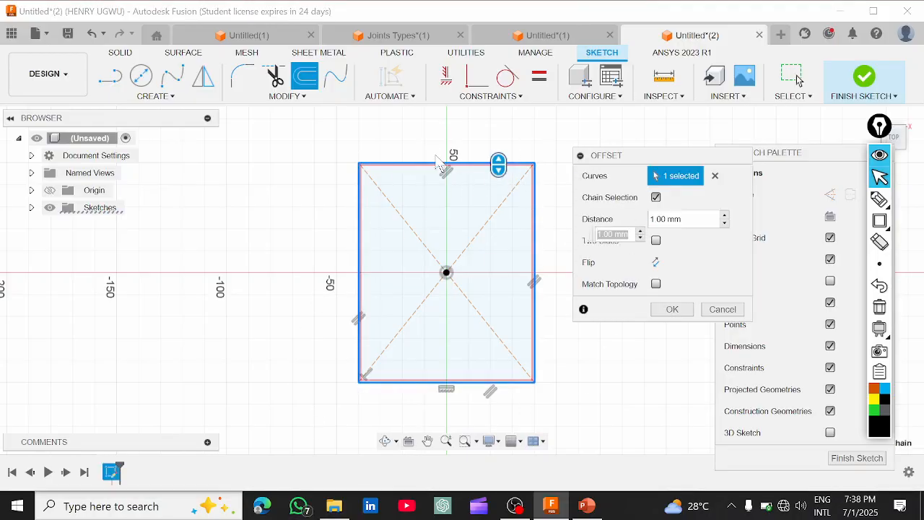
Try picking the rectangle's four edges individually for the offset with Chain Selection disabled, and clear the selection
{"action": "left_click", "coordinate": [656, 198]}
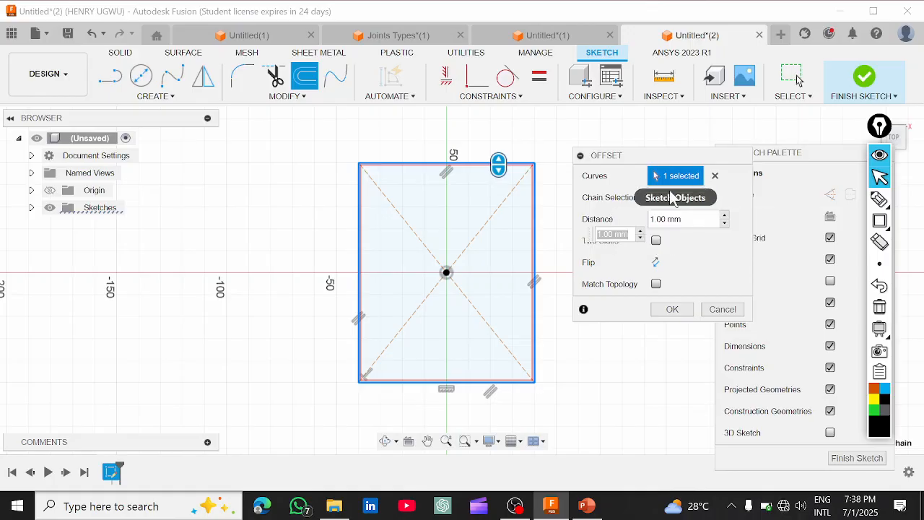
{"action": "left_click", "coordinate": [715, 175]}
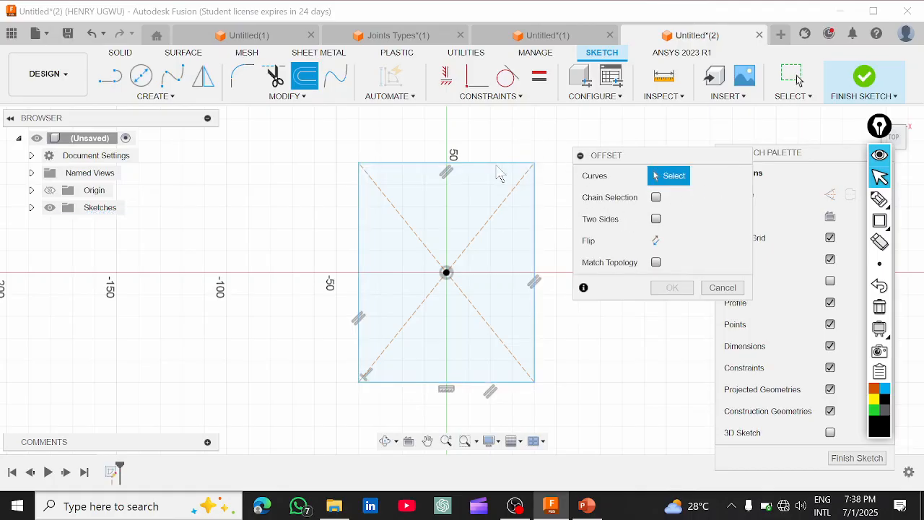
{"action": "left_click", "coordinate": [494, 165]}
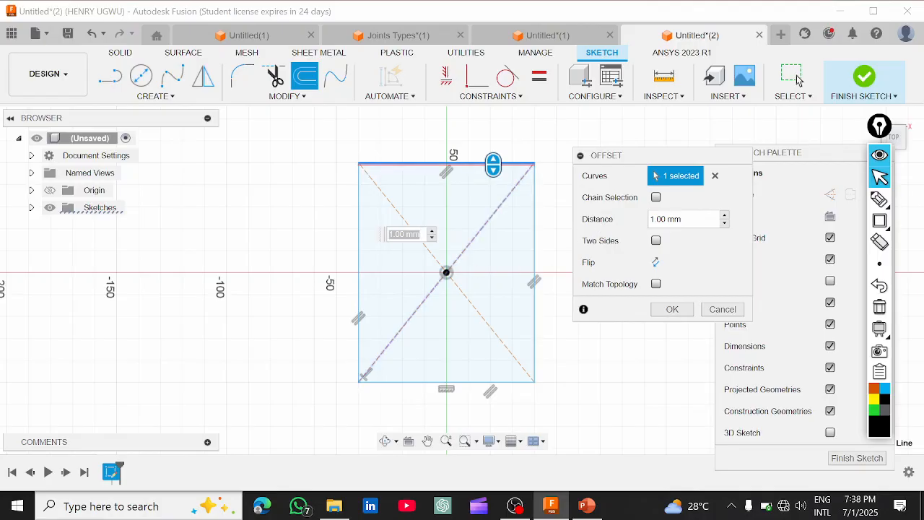
{"action": "left_click", "coordinate": [359, 258]}
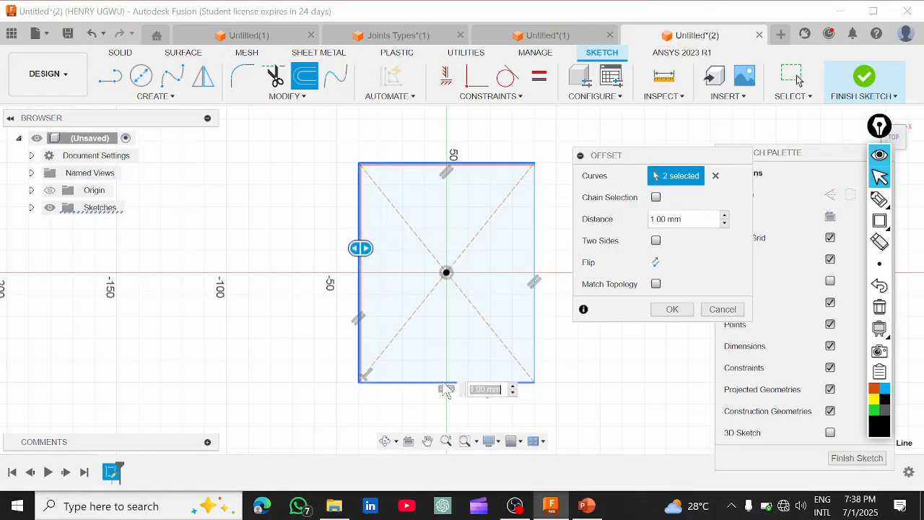
{"action": "left_click", "coordinate": [442, 381]}
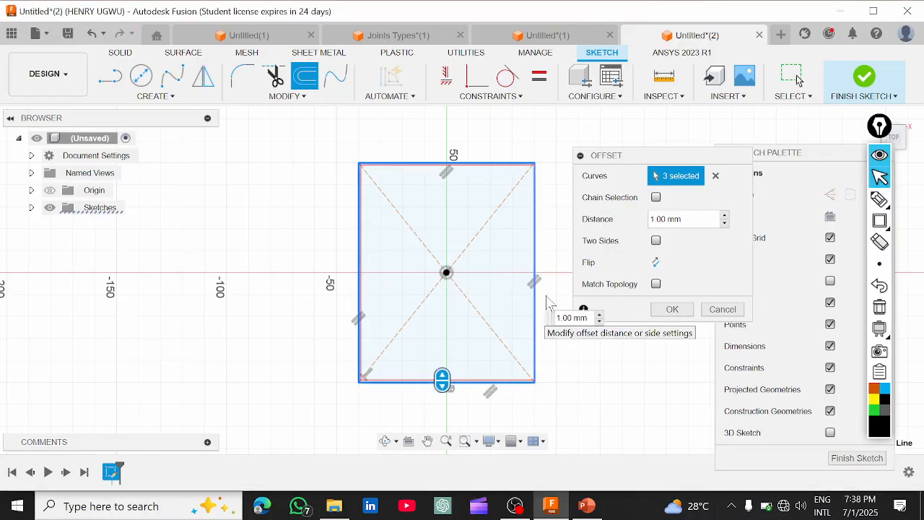
{"action": "left_click", "coordinate": [535, 324]}
{"action": "left_click", "coordinate": [715, 176]}
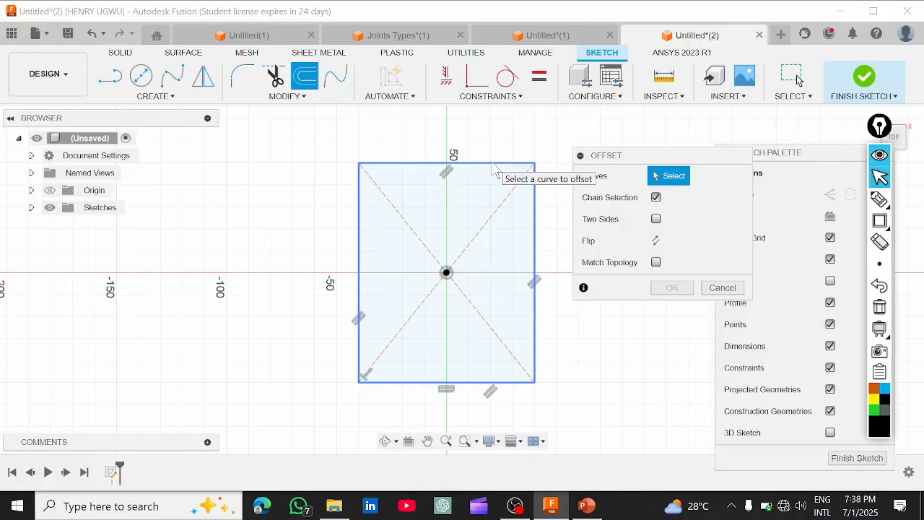
Offset the rectangle's chained outline 3 mm inward, testing the flipped direction before applying it
{"action": "left_click", "coordinate": [494, 165]}
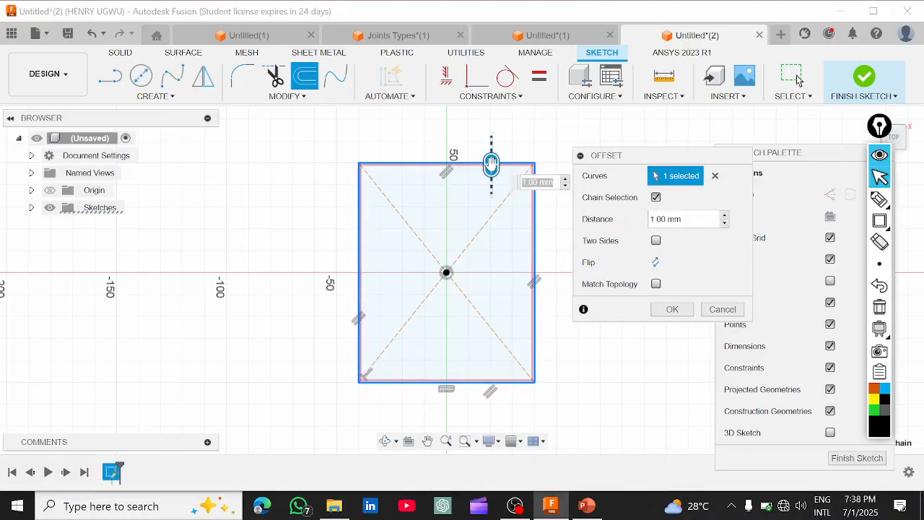
{"action": "mouse_move", "coordinate": [493, 168]}
{"action": "left_mouse_down"}
{"action": "mouse_move", "coordinate": [490, 177]}
{"action": "mouse_move", "coordinate": [491, 149]}
{"action": "mouse_move", "coordinate": [492, 172]}
{"action": "left_mouse_up"}
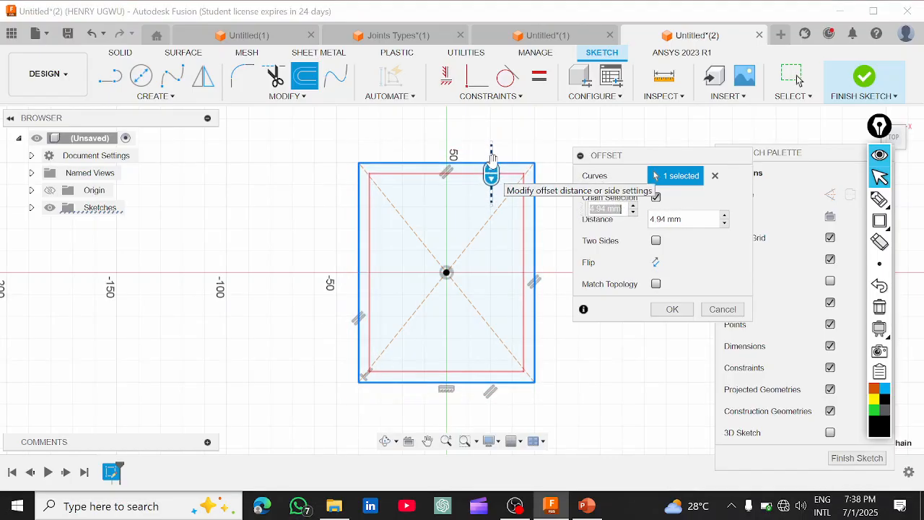
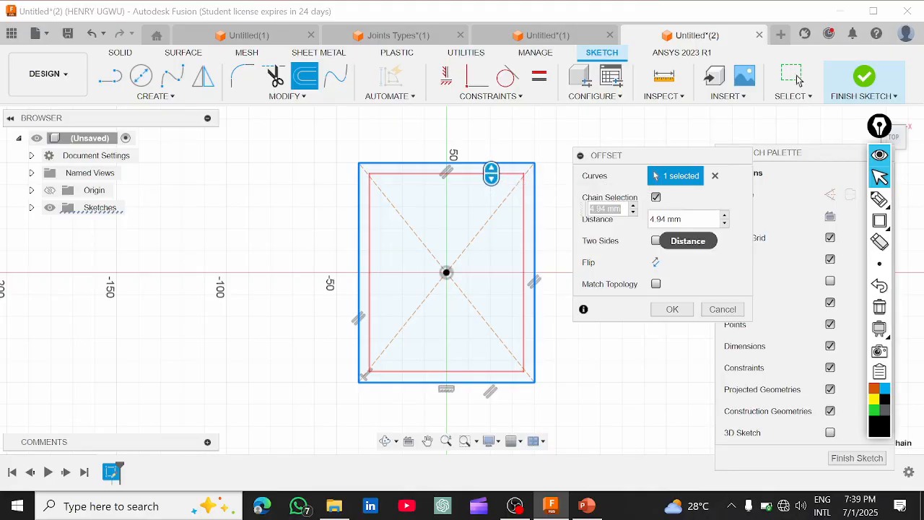
{"action": "type", "text": "3"}
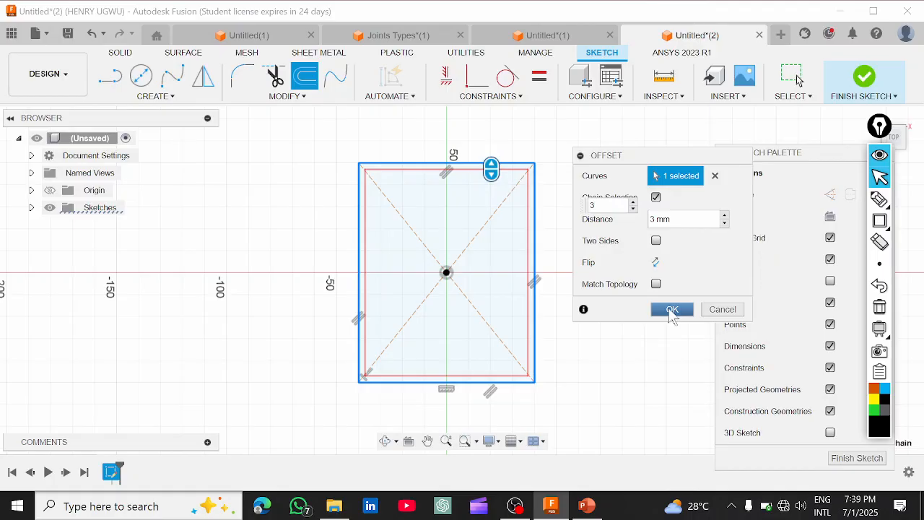
{"action": "left_click", "coordinate": [656, 263]}
{"action": "left_click", "coordinate": [656, 263]}
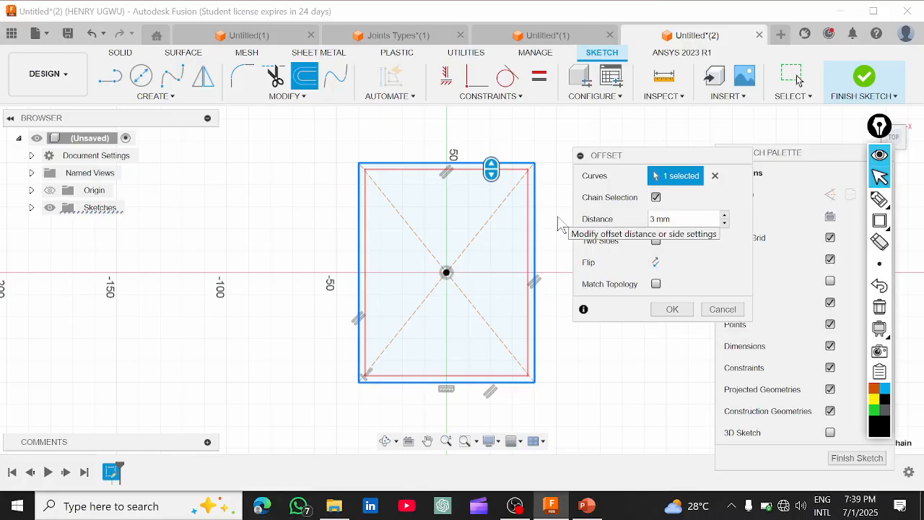
{"action": "left_click", "coordinate": [656, 263]}
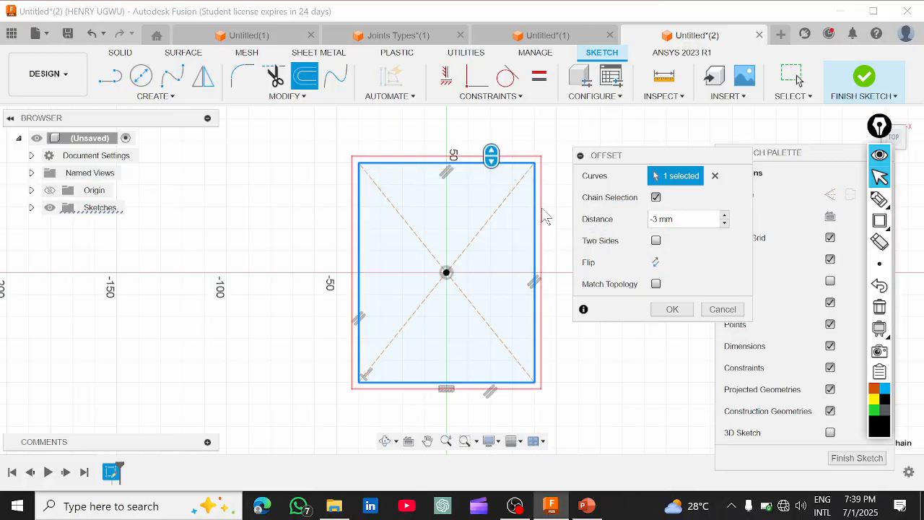
{"action": "left_click", "coordinate": [657, 262]}
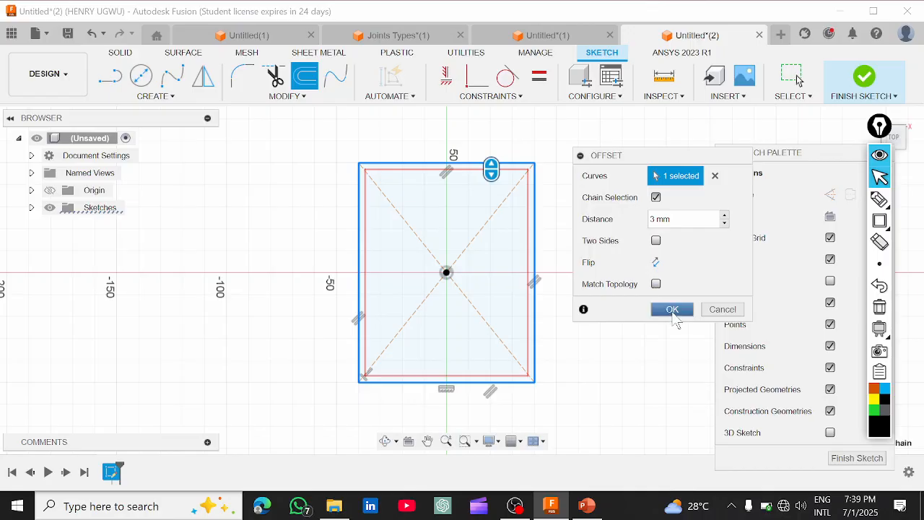
{"action": "left_click", "coordinate": [673, 310]}
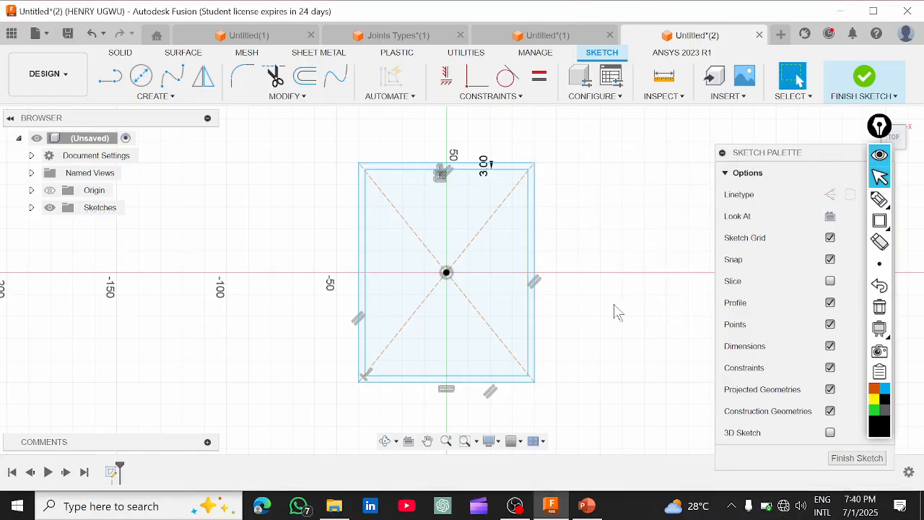
Finish the sketch of the two nested rectangles
{"action": "scroll", "coordinate": [484, 277], "scroll_direction": "up", "scroll_amount": 2}
{"action": "scroll", "coordinate": [480, 269], "scroll_direction": "up", "scroll_amount": 1}
{"action": "scroll", "coordinate": [481, 269], "scroll_direction": "down", "scroll_amount": 1}
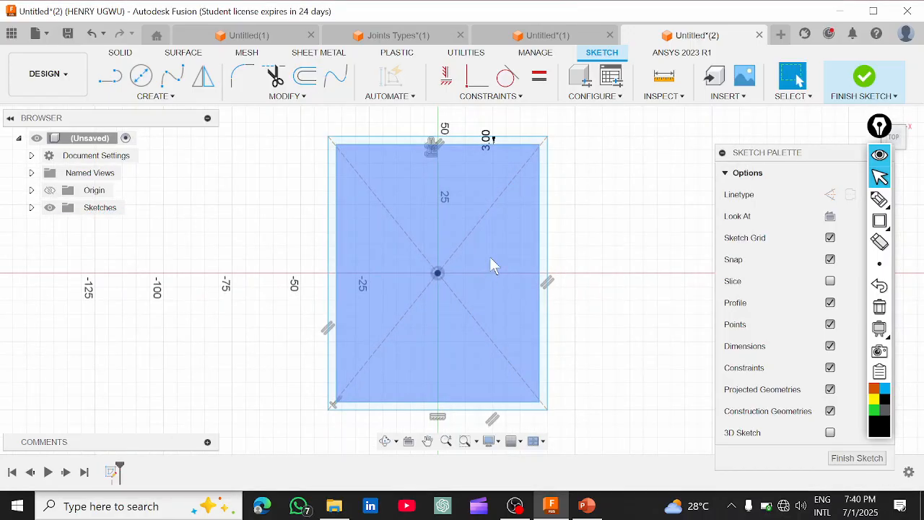
{"action": "left_click", "coordinate": [865, 77]}
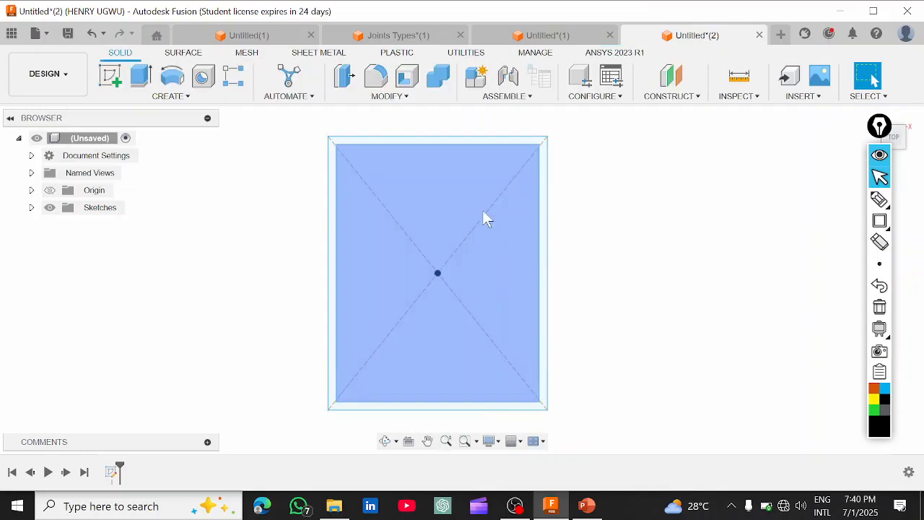
Extrude the inner rectangle profile 1 mm upward as a new body
{"action": "scroll", "coordinate": [441, 299], "scroll_direction": "up", "scroll_amount": 1}
{"action": "scroll", "coordinate": [441, 298], "scroll_direction": "down", "scroll_amount": 2}
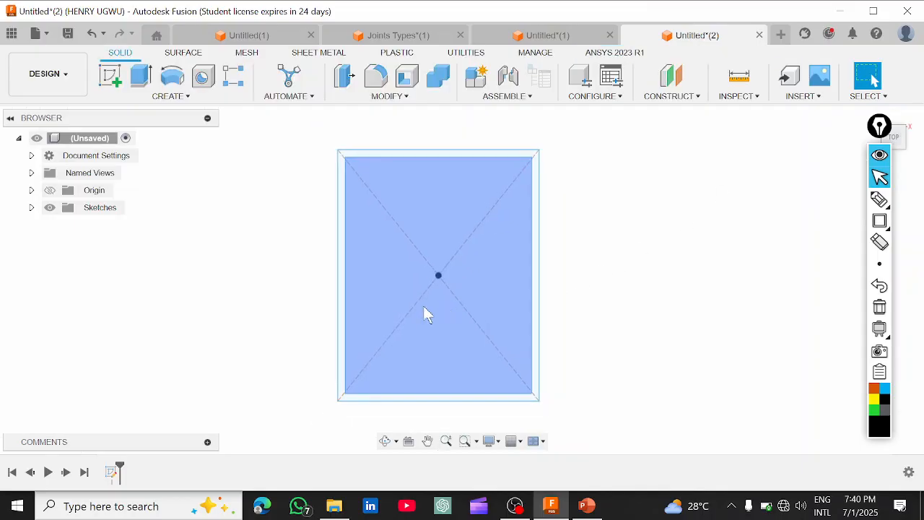
{"action": "left_click", "coordinate": [379, 291]}
{"action": "left_click", "coordinate": [306, 205]}
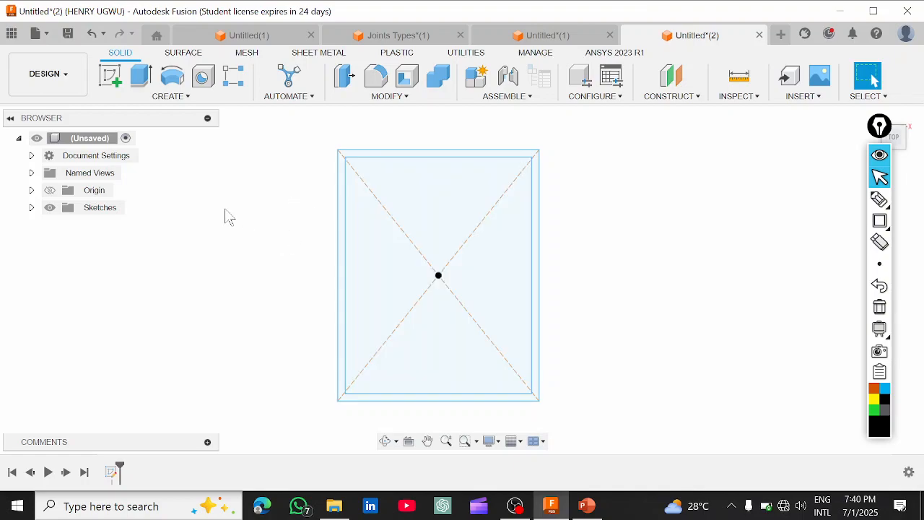
{"action": "left_click", "coordinate": [171, 99]}
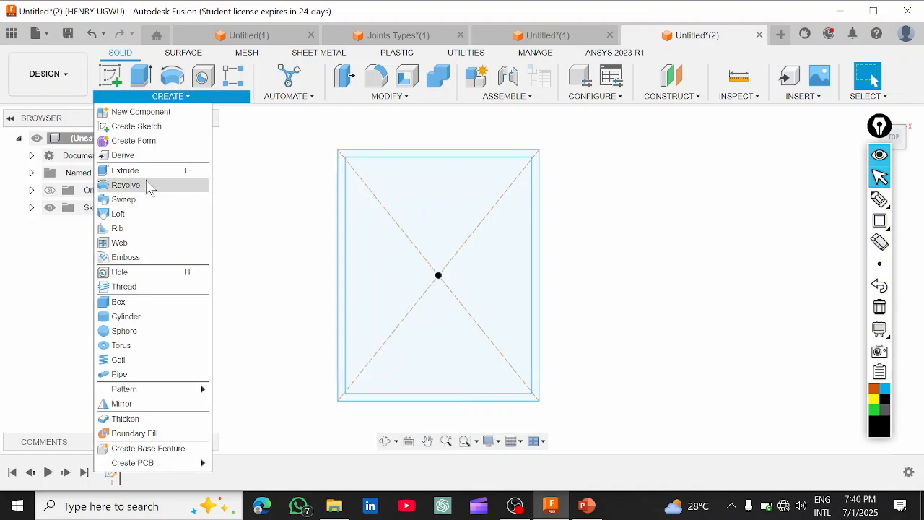
{"action": "left_click", "coordinate": [146, 175]}
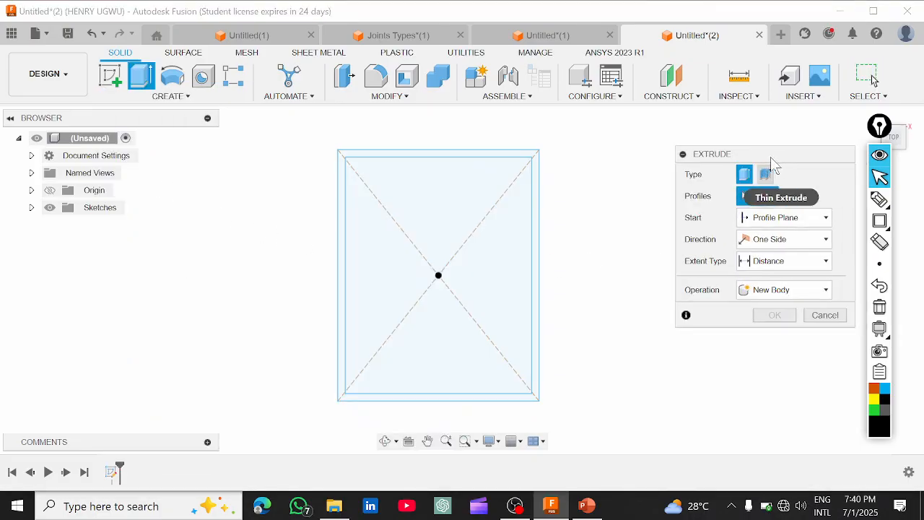
{"action": "left_click", "coordinate": [494, 298]}
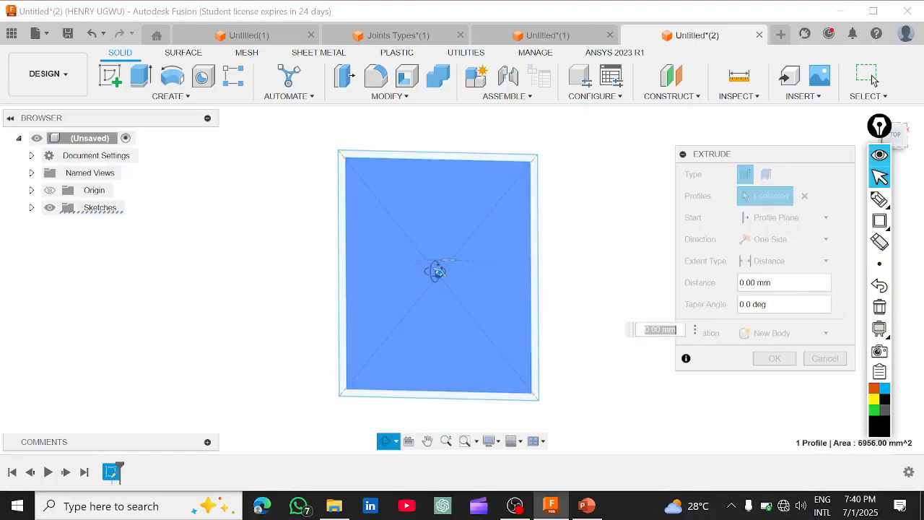
{"action": "middle_click_drag", "start_coordinate": [435, 268], "coordinate": [494, 263], "text": "shift"}
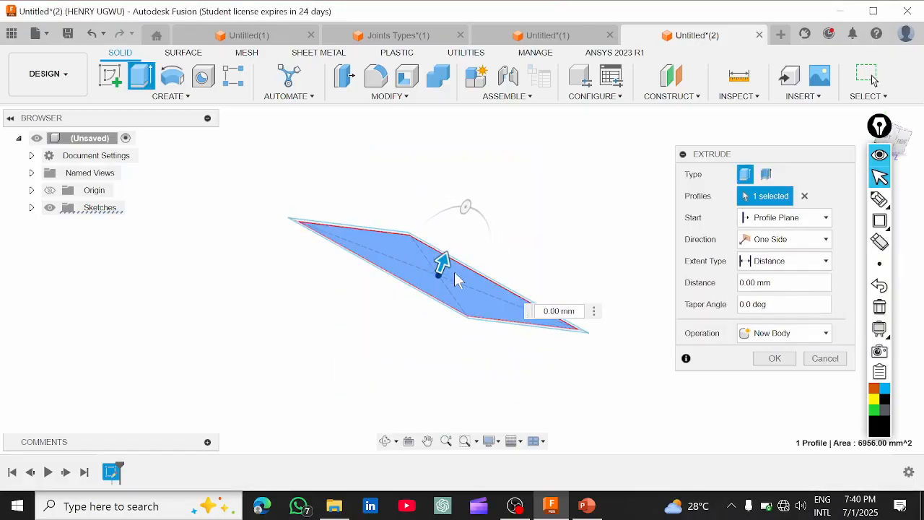
{"action": "left_click_drag", "start_coordinate": [442, 262], "coordinate": [447, 255]}
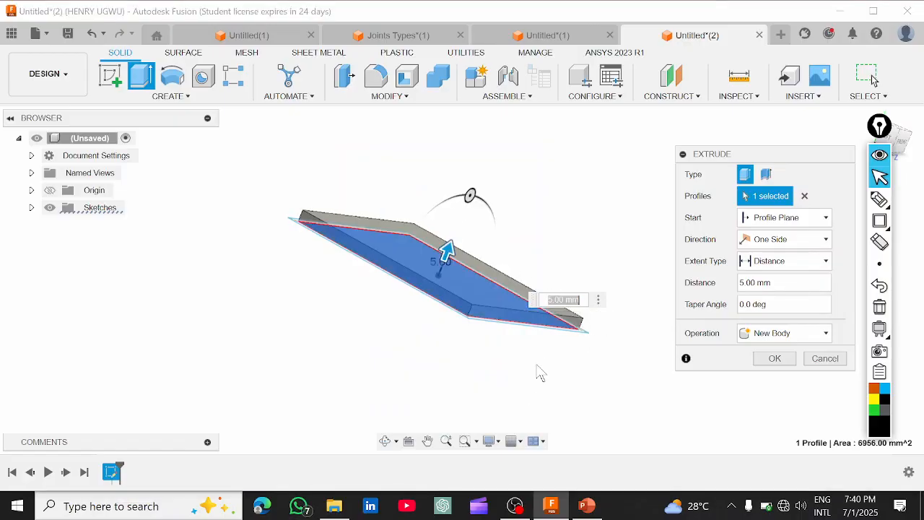
{"action": "type", "text": "2"}
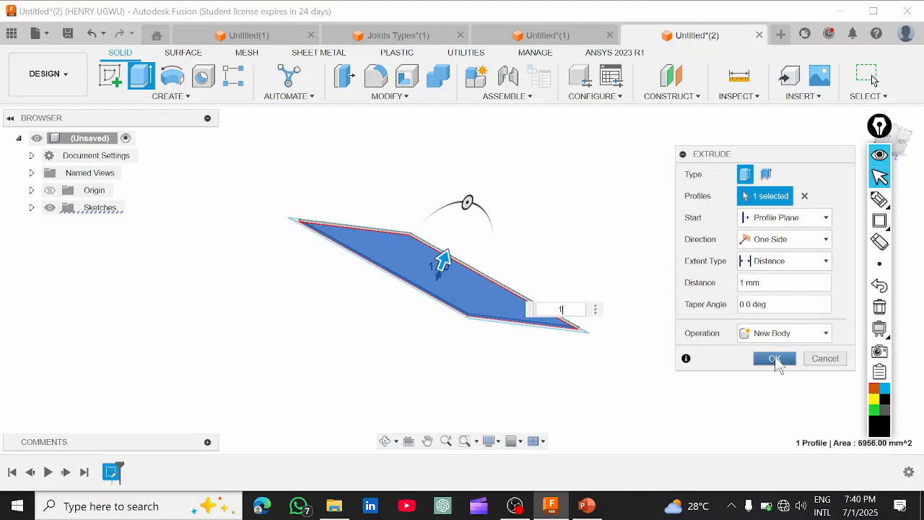
{"action": "left_click", "coordinate": [774, 359]}
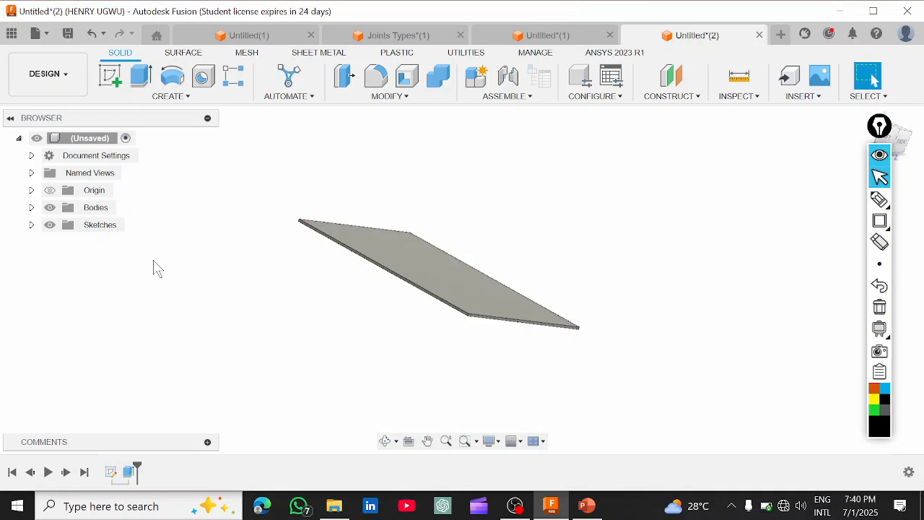
Make the hidden sketch of the nested rectangles visible again around the extruded plate
{"action": "middle_click_drag", "start_coordinate": [525, 299], "coordinate": [504, 307], "text": "shift"}
{"action": "scroll", "coordinate": [369, 309], "scroll_direction": "up", "scroll_amount": 4}
{"action": "scroll", "coordinate": [371, 307], "scroll_direction": "down", "scroll_amount": 1}
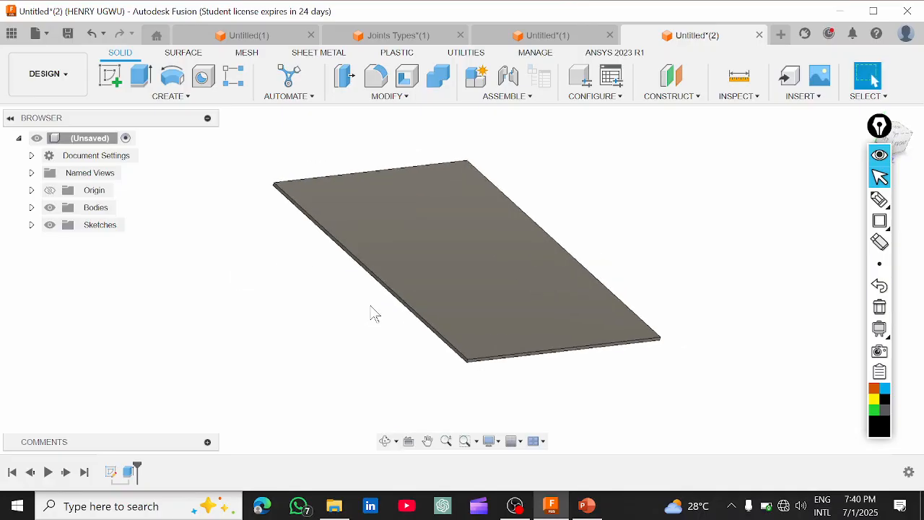
{"action": "scroll", "coordinate": [394, 270], "scroll_direction": "down", "scroll_amount": 2}
{"action": "scroll", "coordinate": [413, 274], "scroll_direction": "up", "scroll_amount": 3}
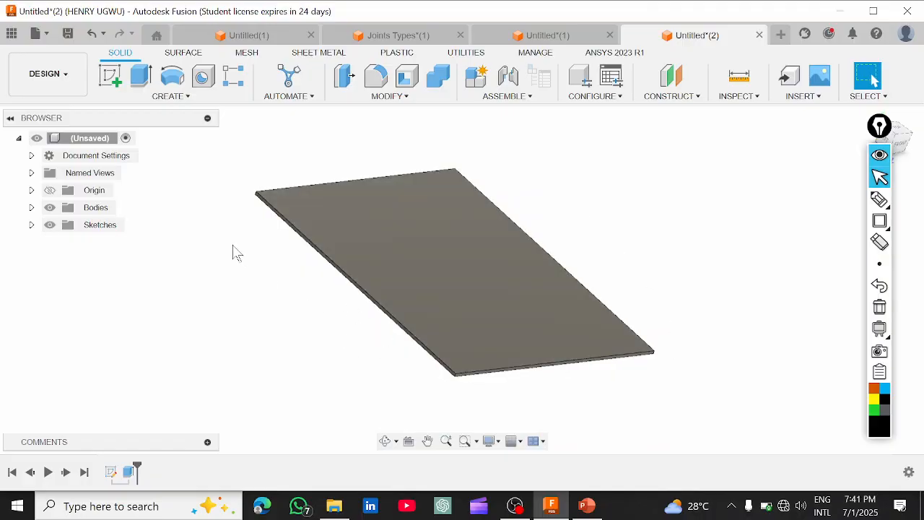
{"action": "left_click", "coordinate": [31, 224]}
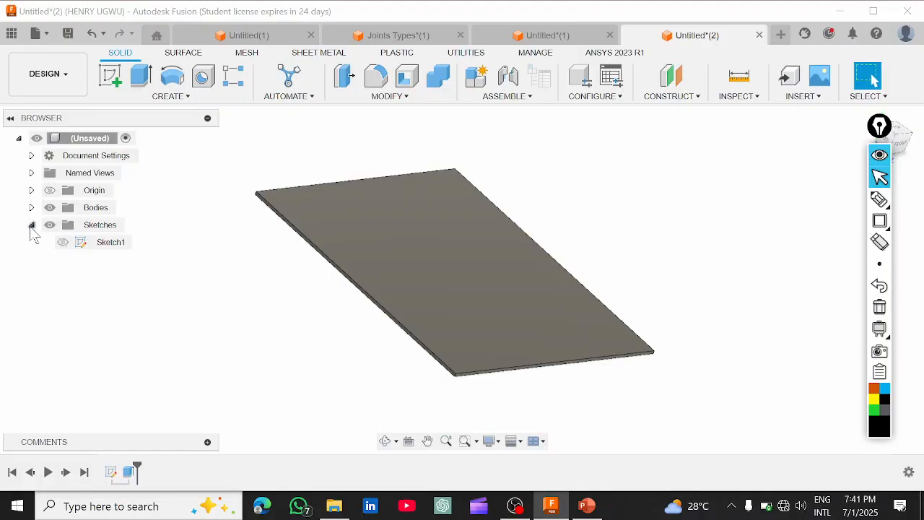
{"action": "left_click", "coordinate": [61, 247]}
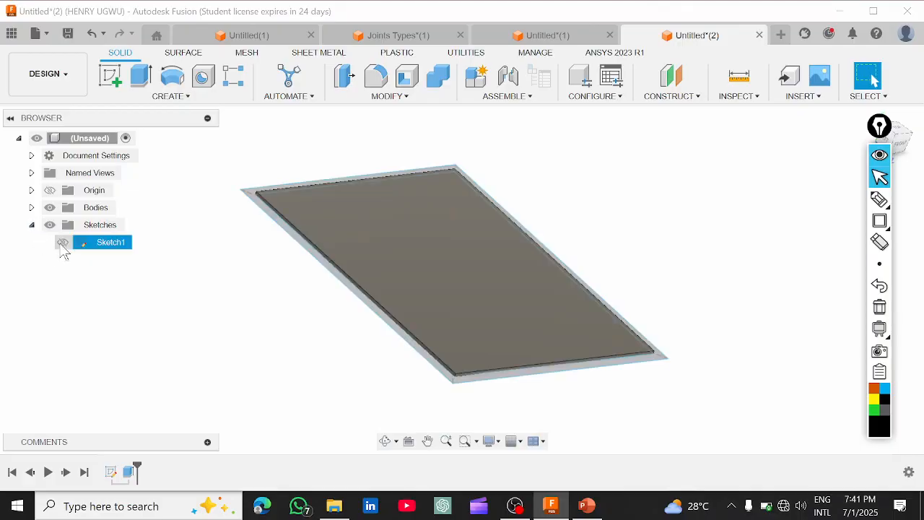
{"action": "left_click", "coordinate": [63, 243]}
{"action": "scroll", "coordinate": [369, 292], "scroll_direction": "up", "scroll_amount": 2}
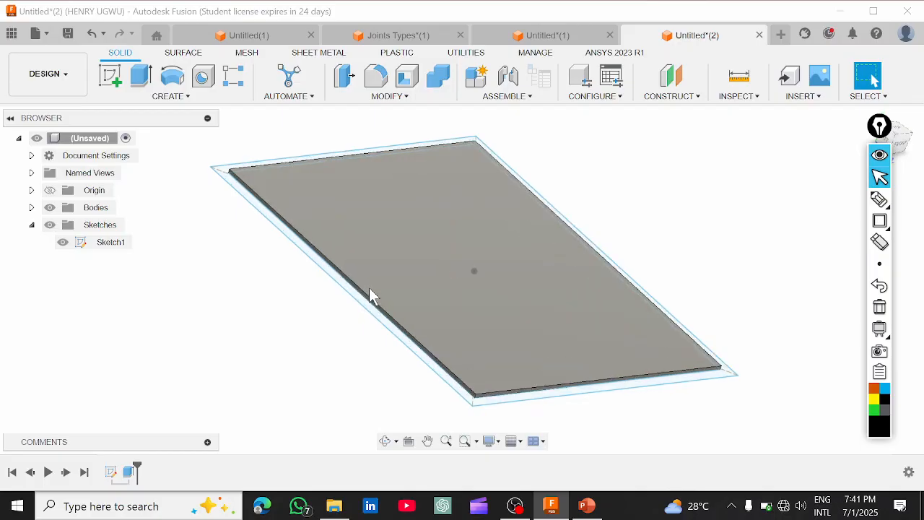
{"action": "scroll", "coordinate": [369, 287], "scroll_direction": "down", "scroll_amount": 1}
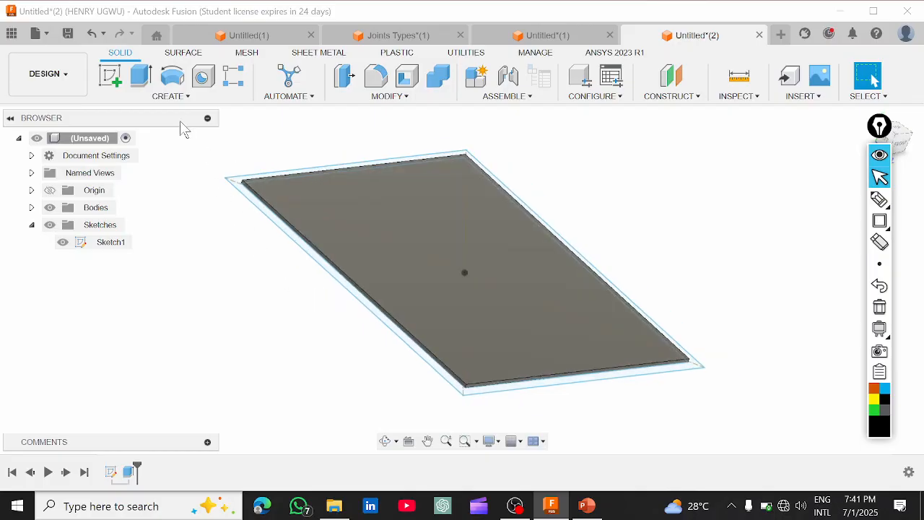
Extrude the frame profile between the two rectangles 1.2 mm upward, joined to the plate
{"action": "left_click", "coordinate": [171, 98]}
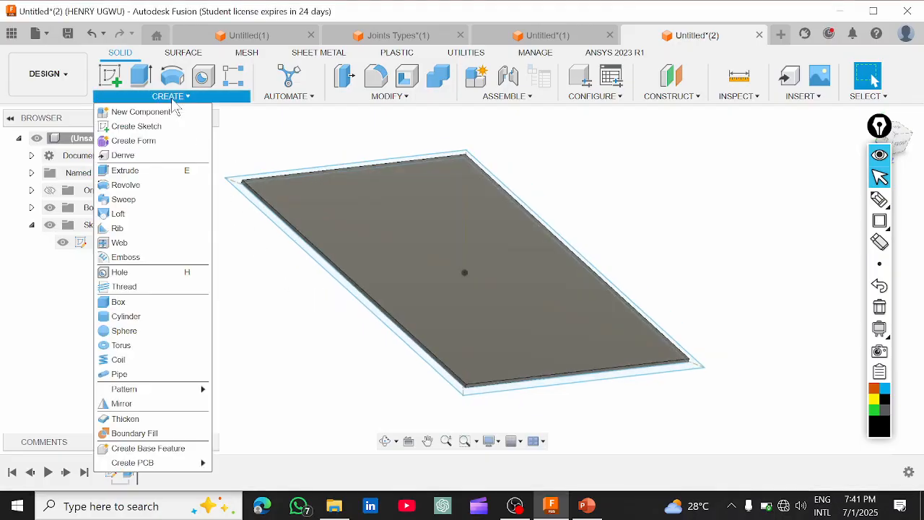
{"action": "left_click", "coordinate": [163, 174]}
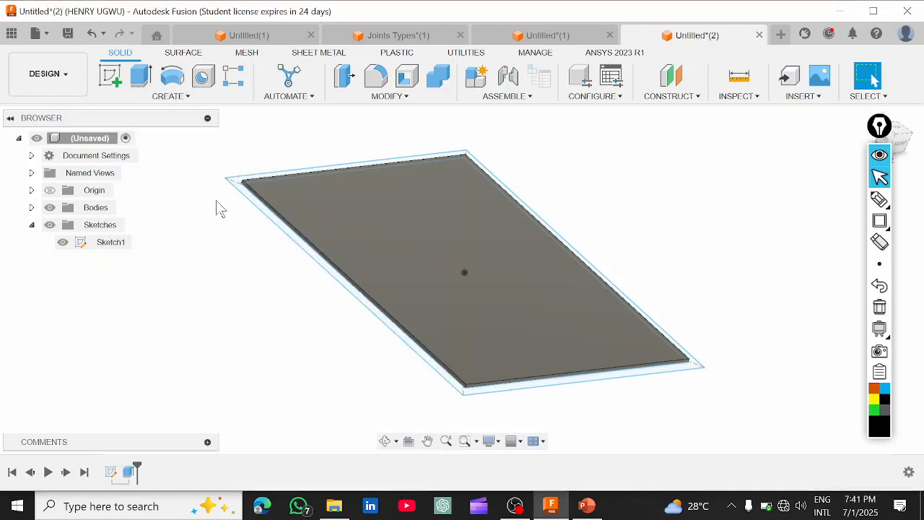
{"action": "left_click", "coordinate": [300, 245]}
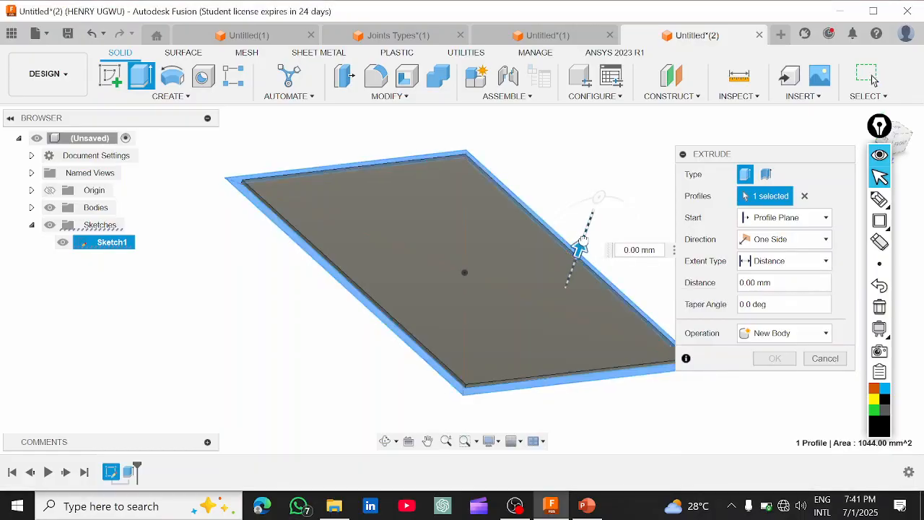
{"action": "left_click_drag", "start_coordinate": [588, 249], "coordinate": [585, 241]}
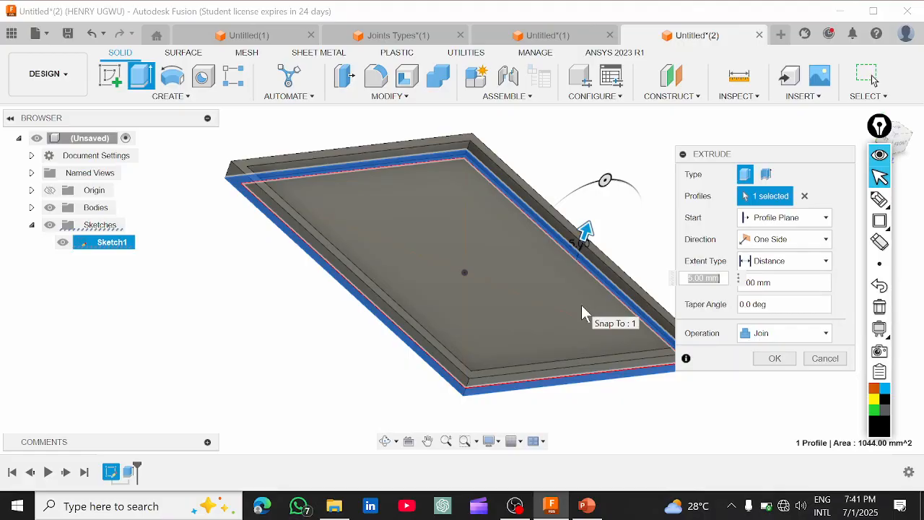
{"action": "type", "text": "1.2"}
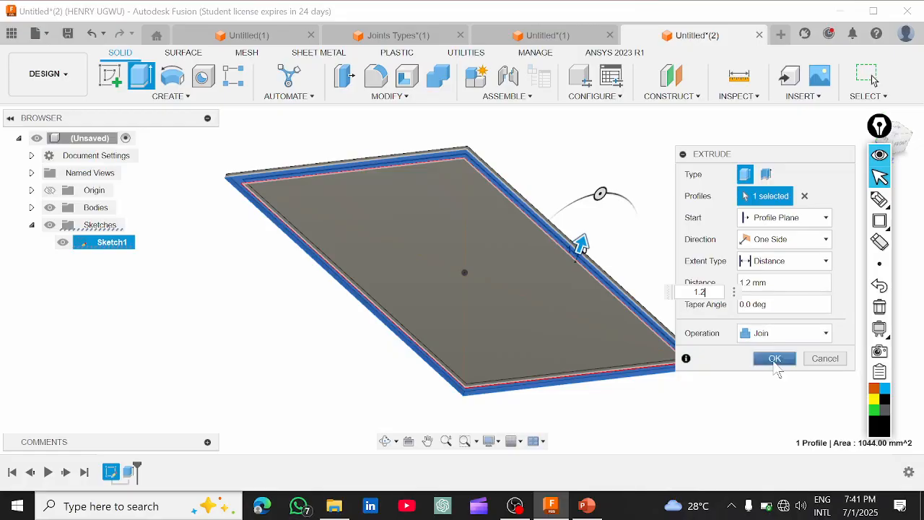
{"action": "left_click", "coordinate": [774, 358]}
{"action": "scroll", "coordinate": [443, 290], "scroll_direction": "up", "scroll_amount": 2}
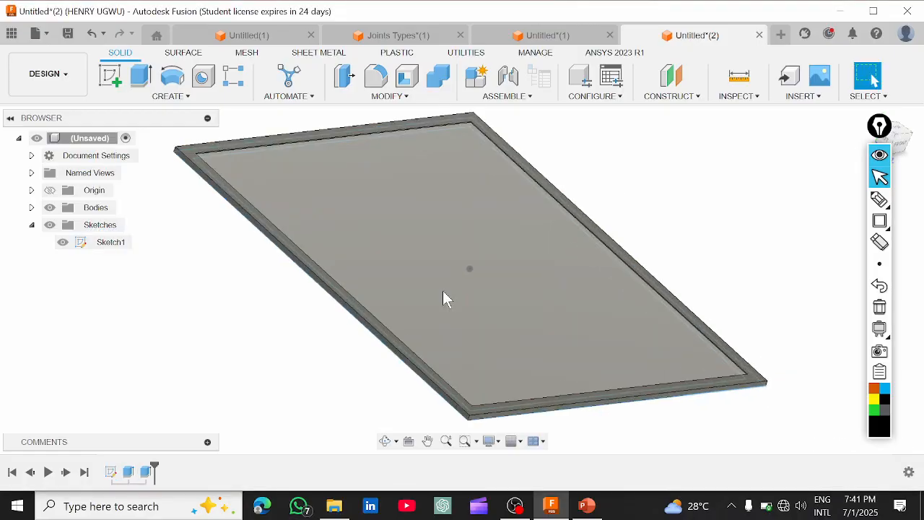
{"action": "scroll", "coordinate": [442, 290], "scroll_direction": "down", "scroll_amount": 2}
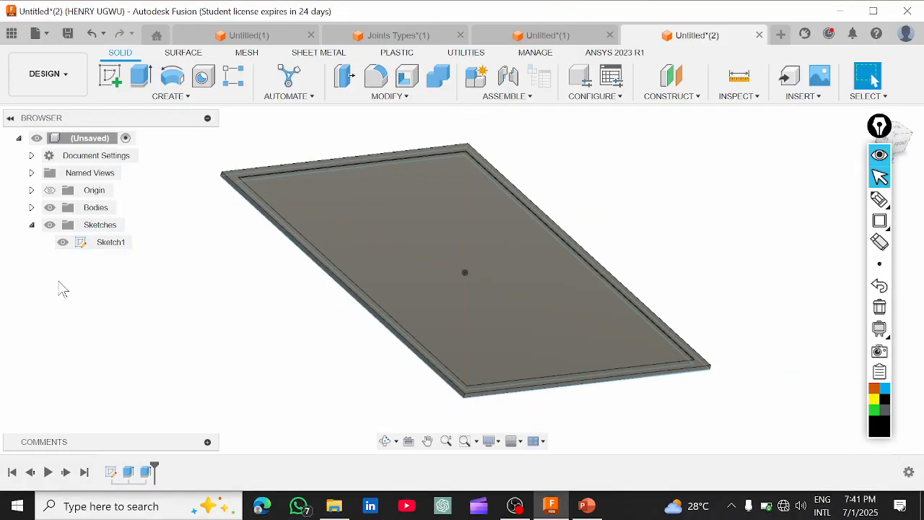
Hide the sketch of the nested rectangles
{"action": "left_click", "coordinate": [63, 242]}
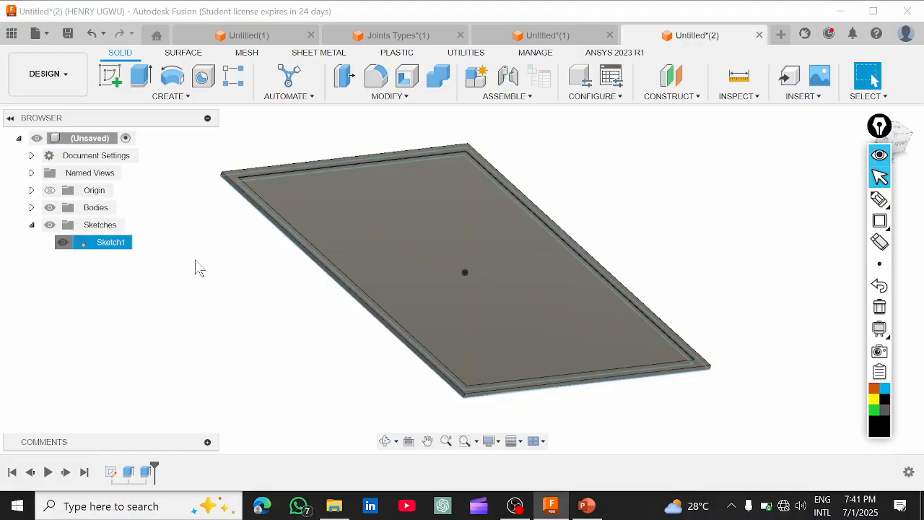
{"action": "scroll", "coordinate": [489, 328], "scroll_direction": "up", "scroll_amount": 2}
{"action": "scroll", "coordinate": [485, 358], "scroll_direction": "down", "scroll_amount": 2}
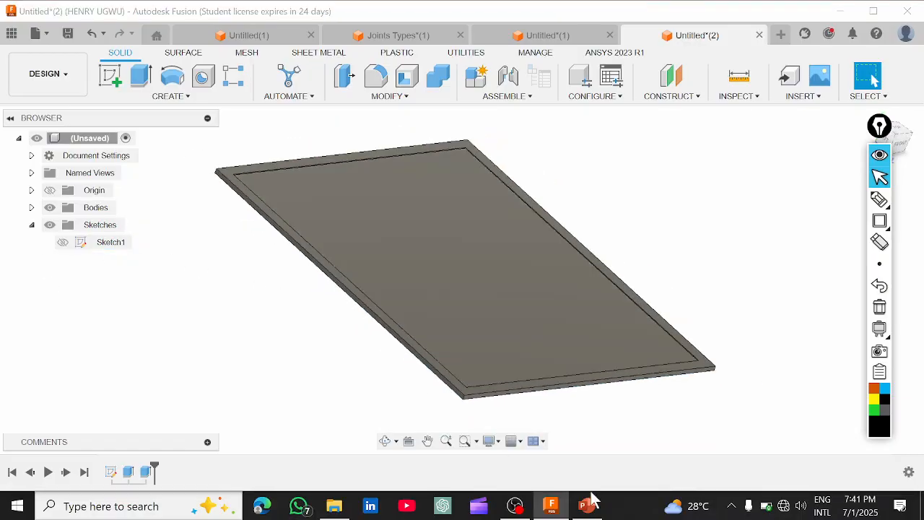
Switch to PowerPoint to examine the frame in the solar panel slide, and return to Fusion
{"action": "left_click", "coordinate": [586, 505]}
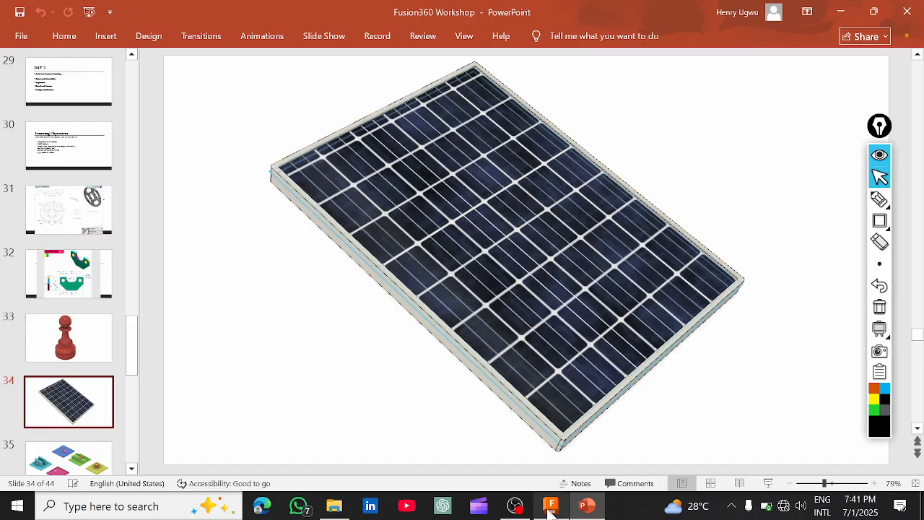
{"action": "mouse_move", "coordinate": [550, 511]}
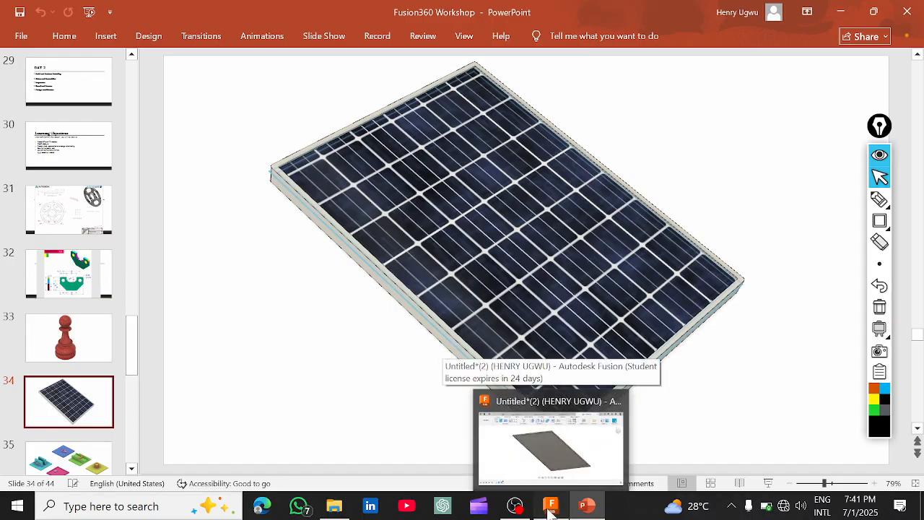
{"action": "left_click", "coordinate": [550, 509]}
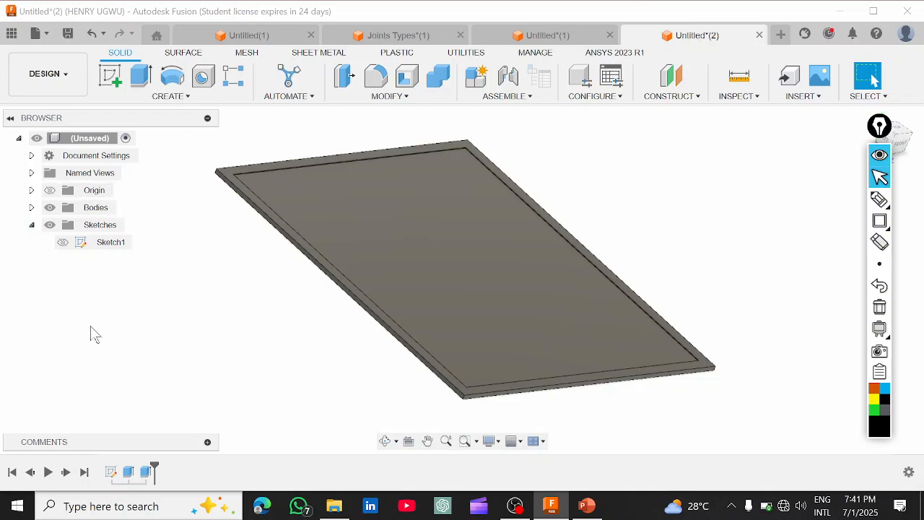
Edit the frame's extrusion to the Two Sides direction with a Side 2 distance of 3 mm
{"action": "left_click", "coordinate": [146, 473]}
{"action": "right_click", "coordinate": [147, 473]}
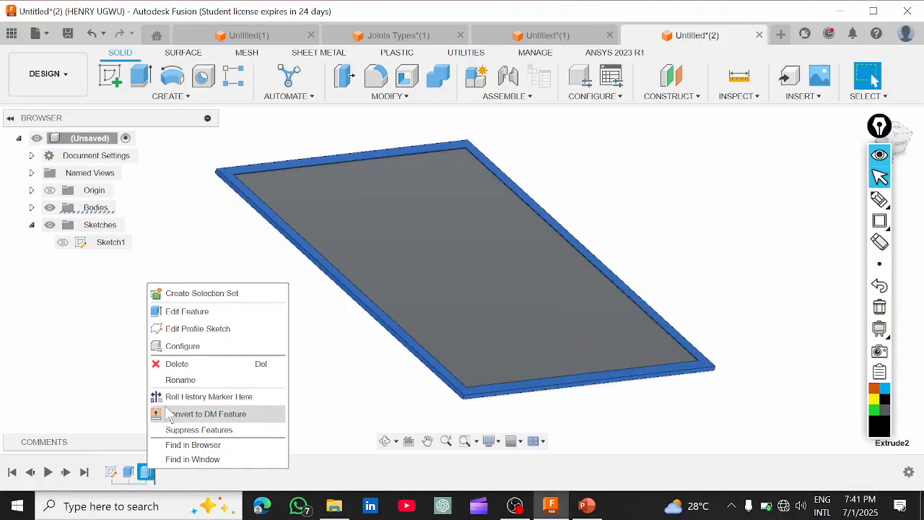
{"action": "key", "text": "Escape"}
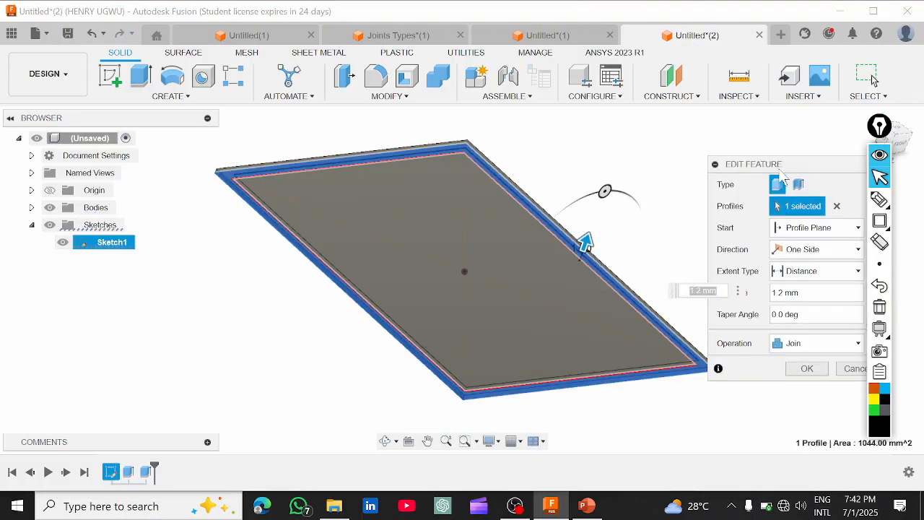
{"action": "left_click_drag", "start_coordinate": [777, 165], "coordinate": [732, 128]}
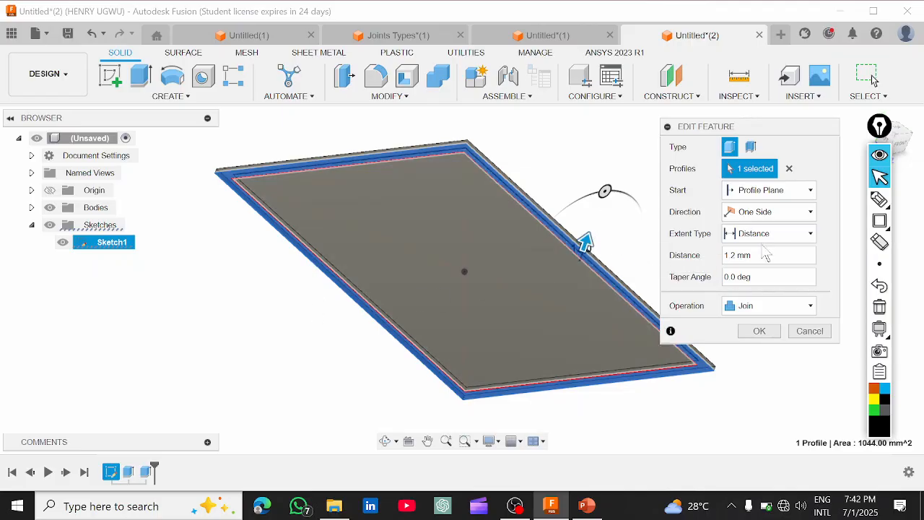
{"action": "left_click", "coordinate": [792, 224]}
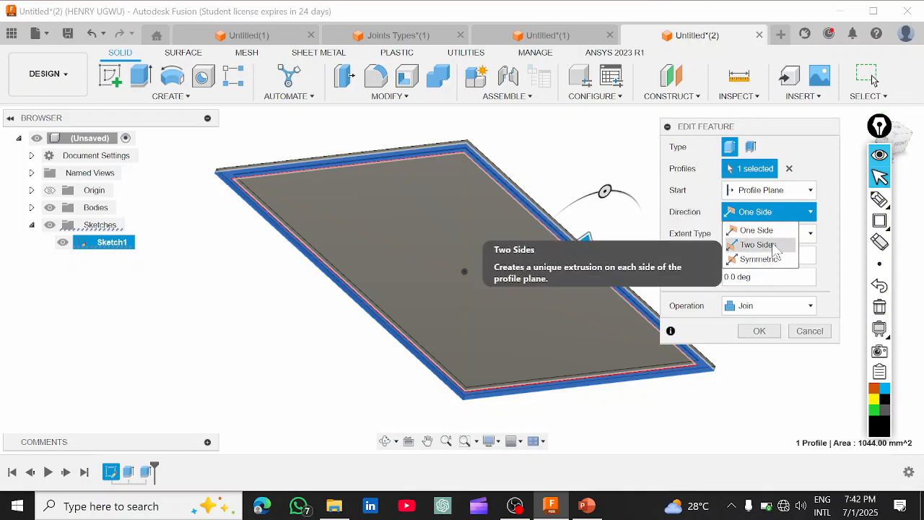
{"action": "left_click", "coordinate": [773, 246]}
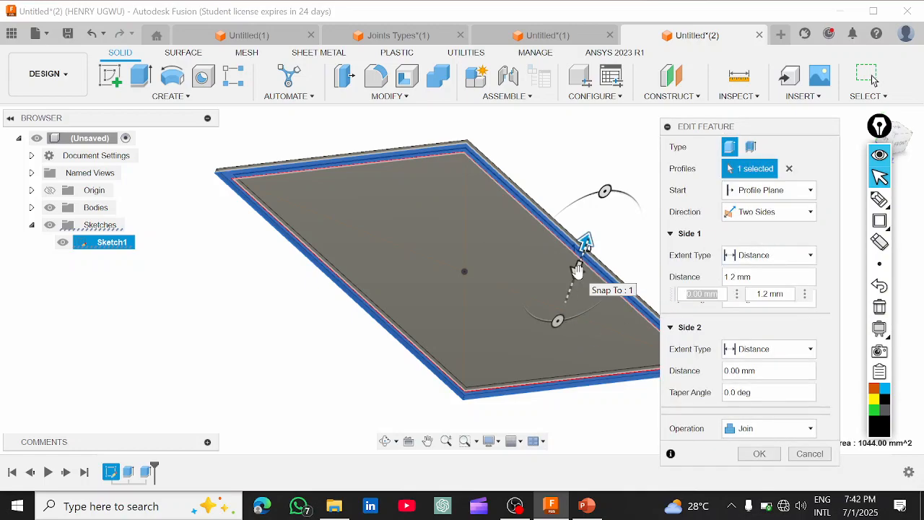
{"action": "left_click_drag", "start_coordinate": [576, 267], "coordinate": [571, 286]}
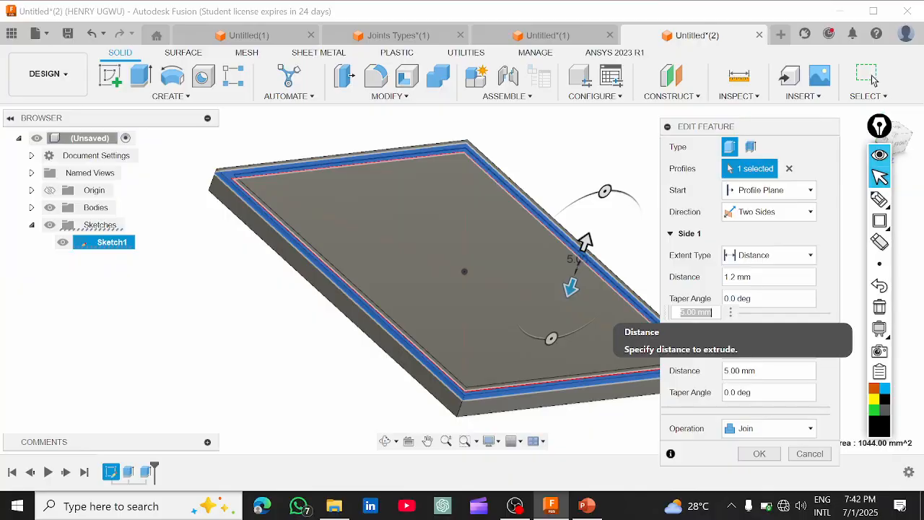
{"action": "type", "text": "3"}
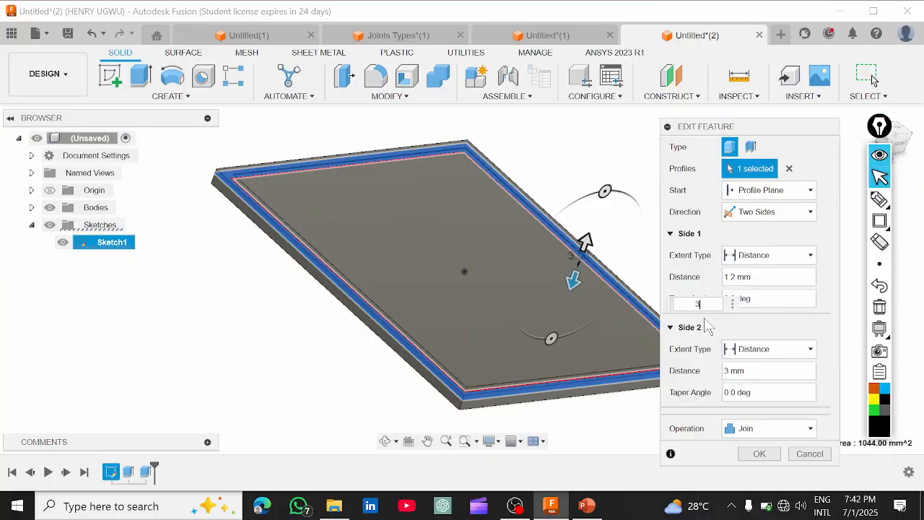
{"action": "left_click", "coordinate": [758, 453]}
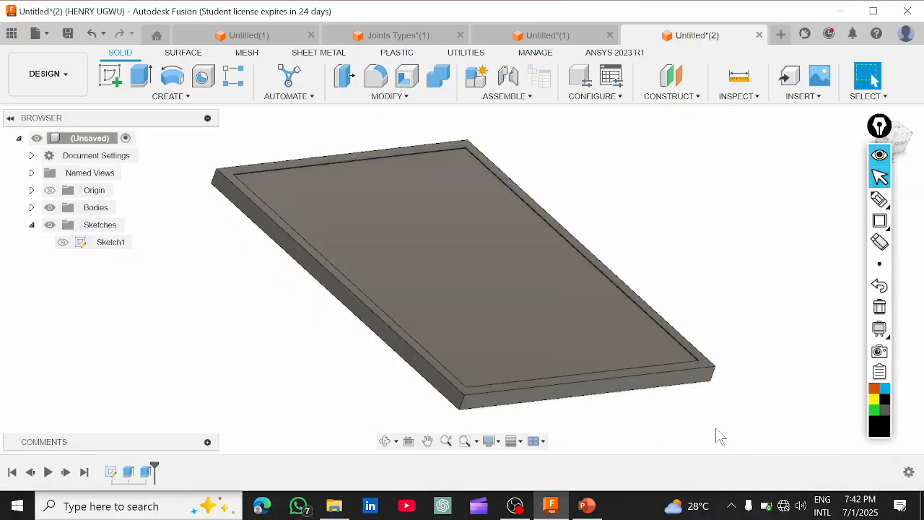
Examine the plain plate and its raised frame from close up and at an angle
{"action": "scroll", "coordinate": [497, 378], "scroll_direction": "up", "scroll_amount": 3}
{"action": "scroll", "coordinate": [434, 387], "scroll_direction": "down", "scroll_amount": 4}
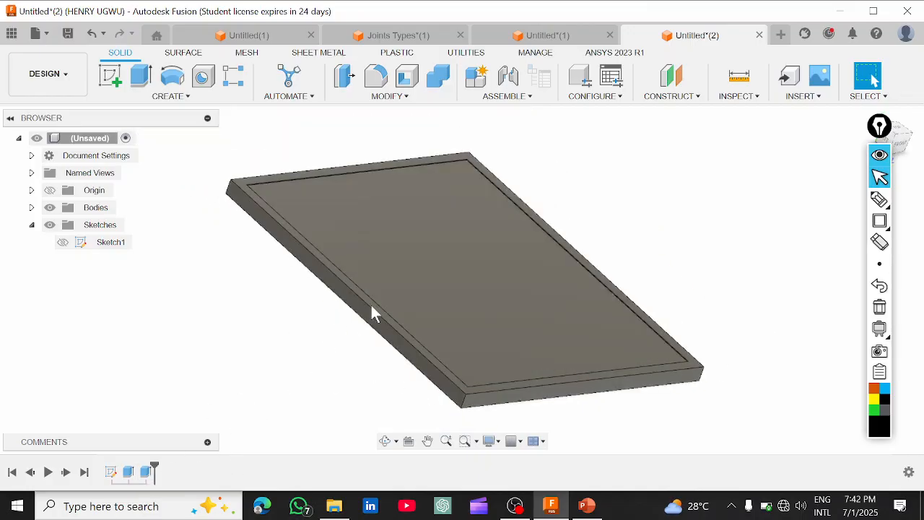
{"action": "scroll", "coordinate": [398, 290], "scroll_direction": "up", "scroll_amount": 2}
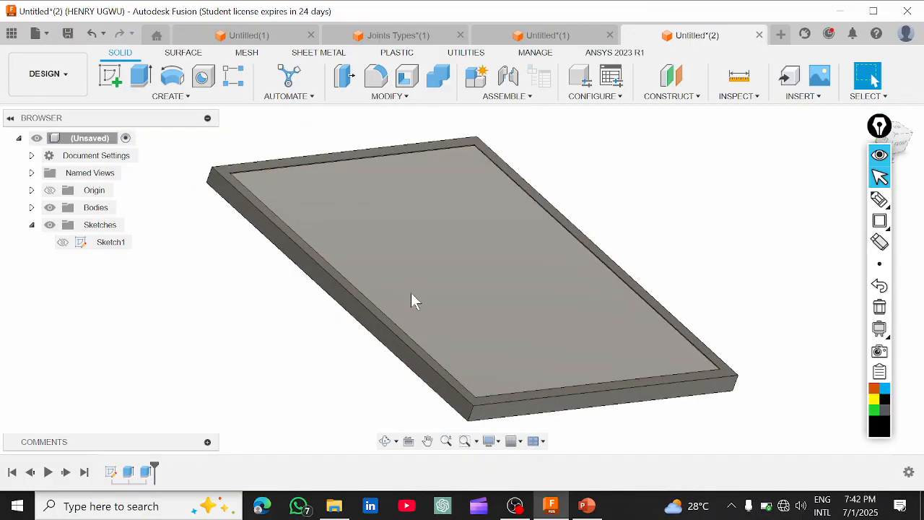
{"action": "scroll", "coordinate": [411, 295], "scroll_direction": "down", "scroll_amount": 3}
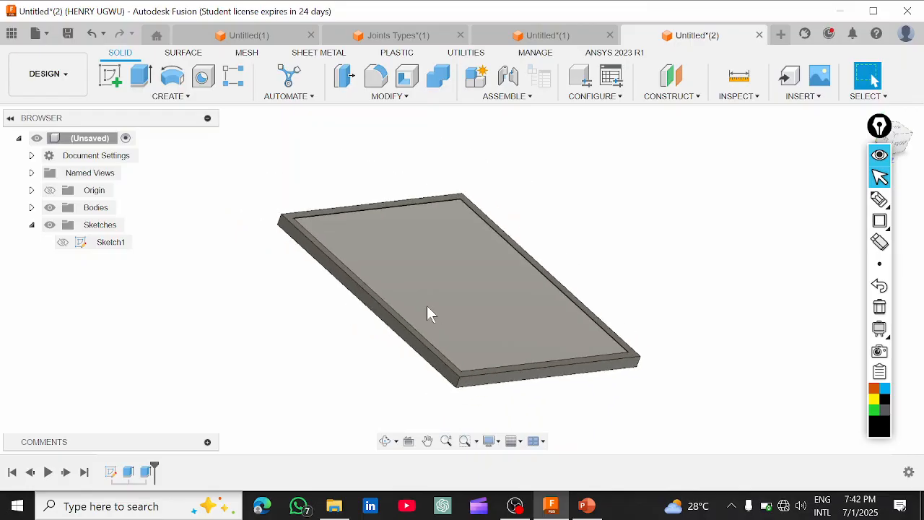
{"action": "middle_click_drag", "start_coordinate": [426, 316], "coordinate": [410, 291], "text": "shift"}
{"action": "scroll", "coordinate": [417, 308], "scroll_direction": "up", "scroll_amount": 2}
{"action": "scroll", "coordinate": [417, 308], "scroll_direction": "down", "scroll_amount": 2}
{"action": "scroll", "coordinate": [411, 290], "scroll_direction": "up", "scroll_amount": 2}
{"action": "scroll", "coordinate": [411, 290], "scroll_direction": "down", "scroll_amount": 1}
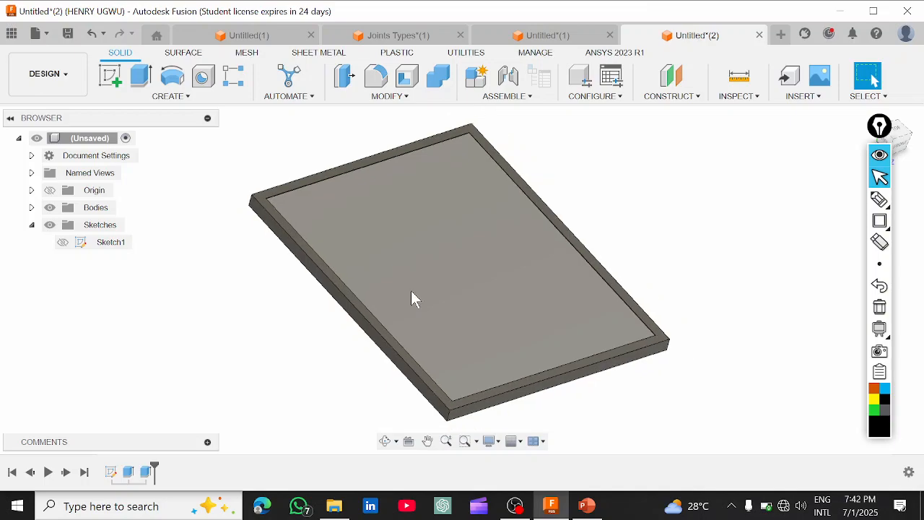
{"action": "scroll", "coordinate": [416, 296], "scroll_direction": "up", "scroll_amount": 1}
{"action": "scroll", "coordinate": [415, 296], "scroll_direction": "down", "scroll_amount": 1}
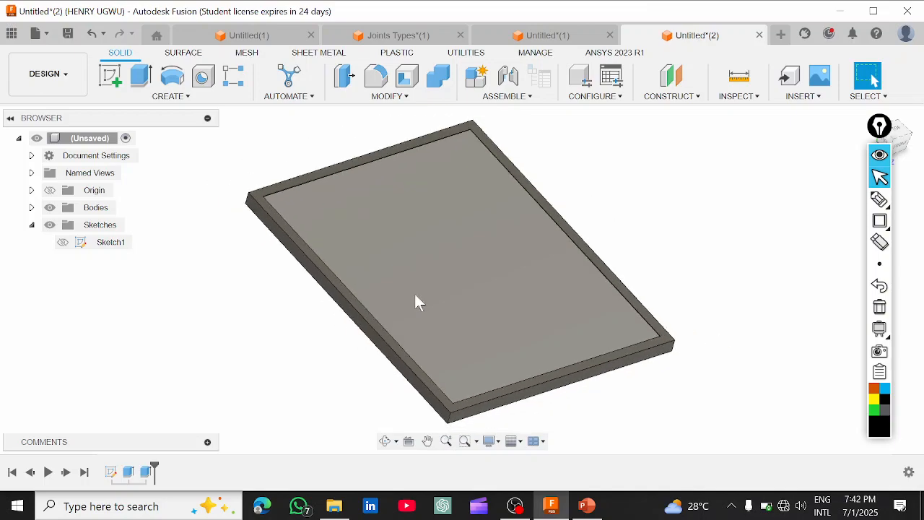
{"action": "scroll", "coordinate": [417, 297], "scroll_direction": "up", "scroll_amount": 1}
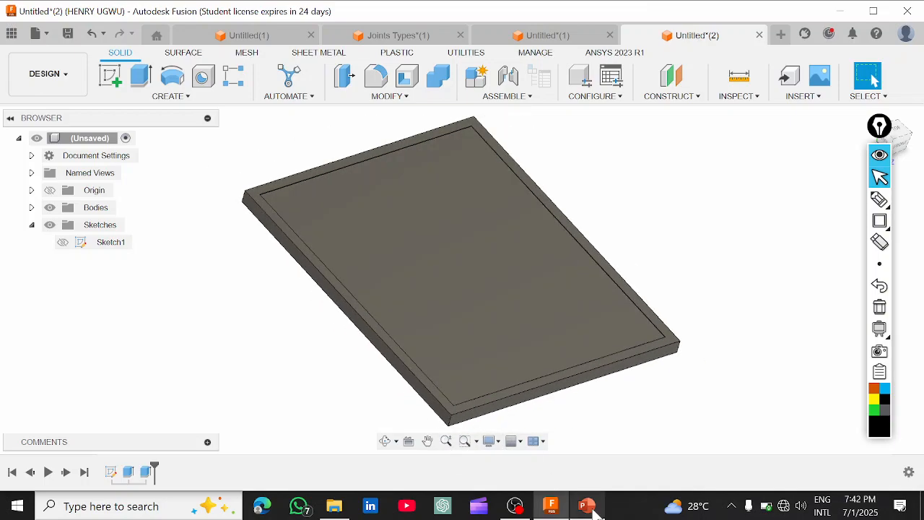
Switch to PowerPoint to examine the cell pattern in the solar panel slide, and return to Fusion
{"action": "left_click", "coordinate": [587, 506]}
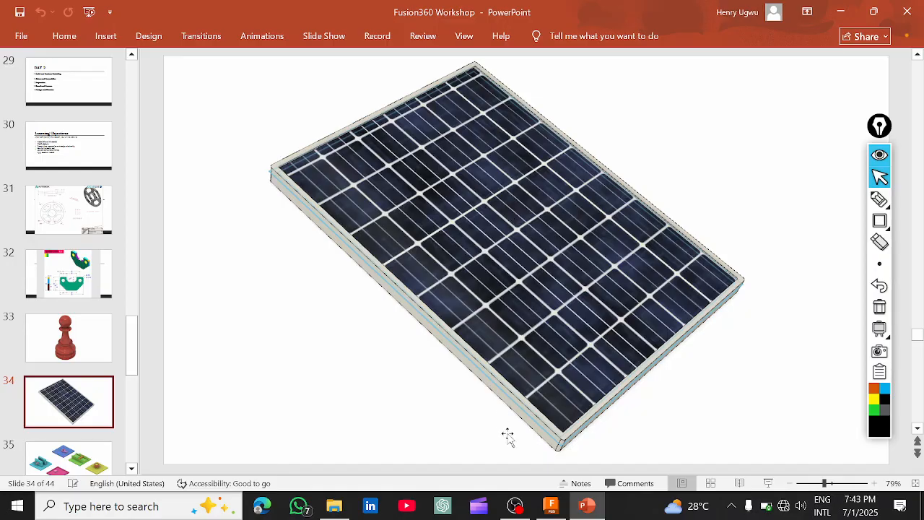
{"action": "left_click", "coordinate": [555, 509]}
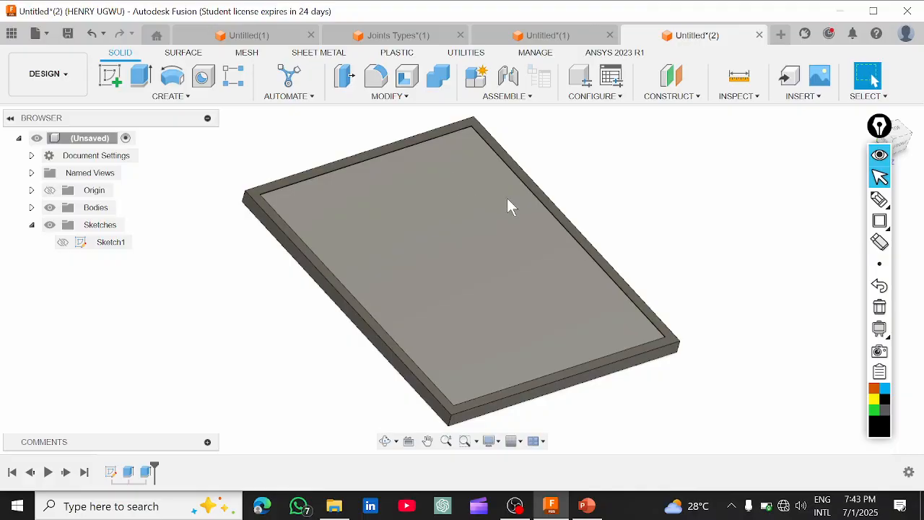
{"action": "scroll", "coordinate": [477, 242], "scroll_direction": "up", "scroll_amount": 1}
{"action": "scroll", "coordinate": [477, 242], "scroll_direction": "down", "scroll_amount": 1}
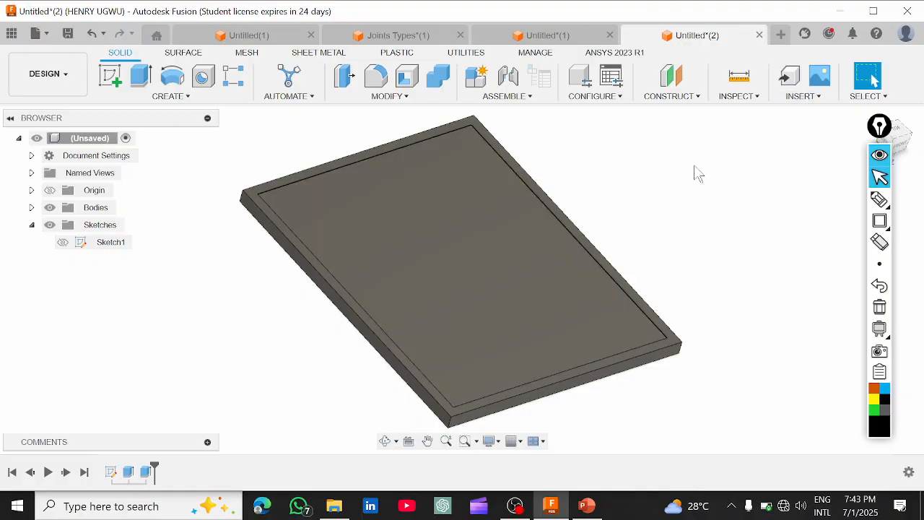
Start a decal with the "solar texture" image from the NSE-REnT folder on the computer
{"action": "left_click", "coordinate": [802, 97]}
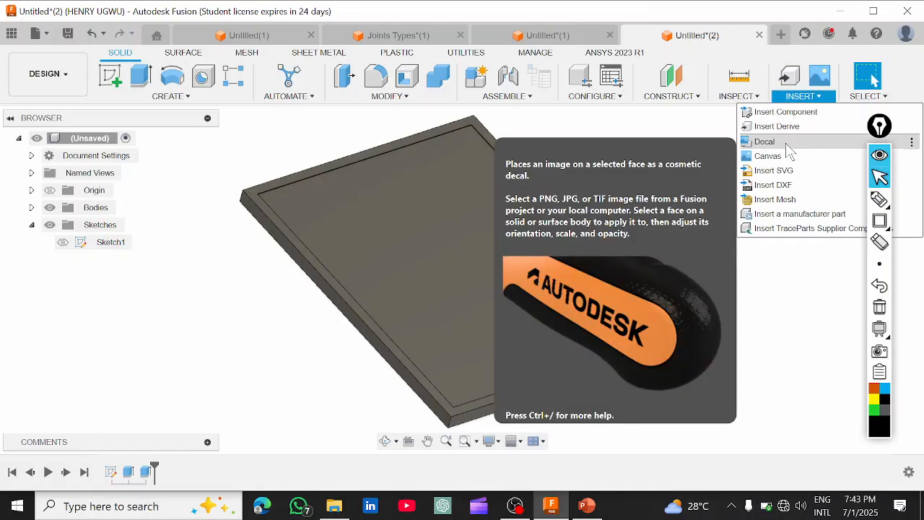
{"action": "left_click", "coordinate": [787, 144]}
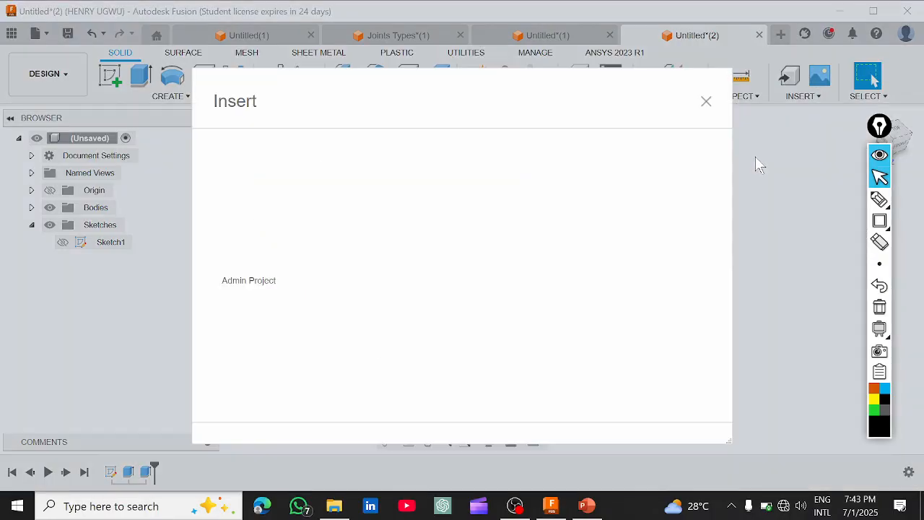
{"action": "left_click_drag", "start_coordinate": [462, 101], "coordinate": [347, 55]}
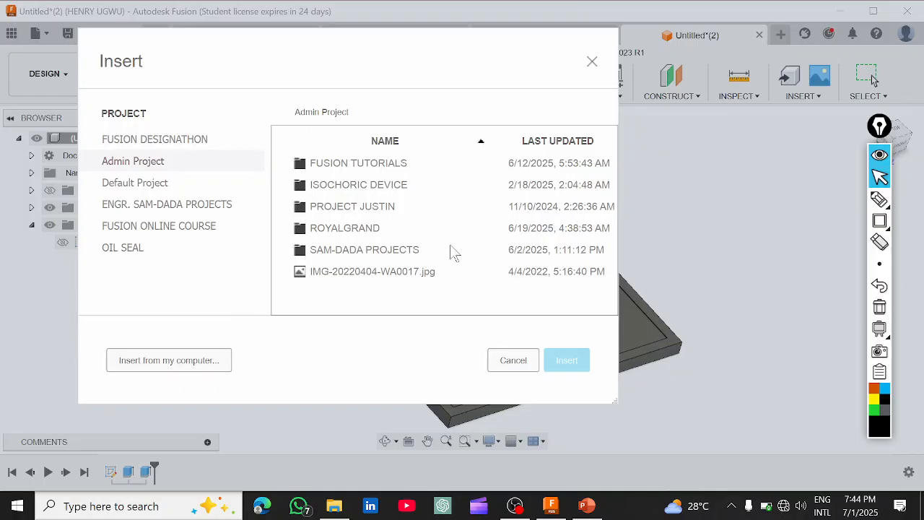
{"action": "left_click", "coordinate": [160, 365]}
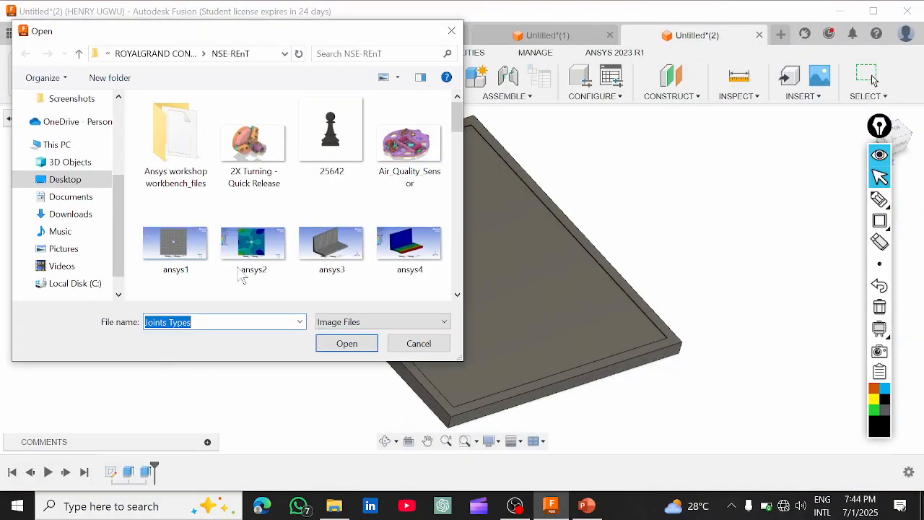
{"action": "left_click_drag", "start_coordinate": [453, 130], "coordinate": [456, 254]}
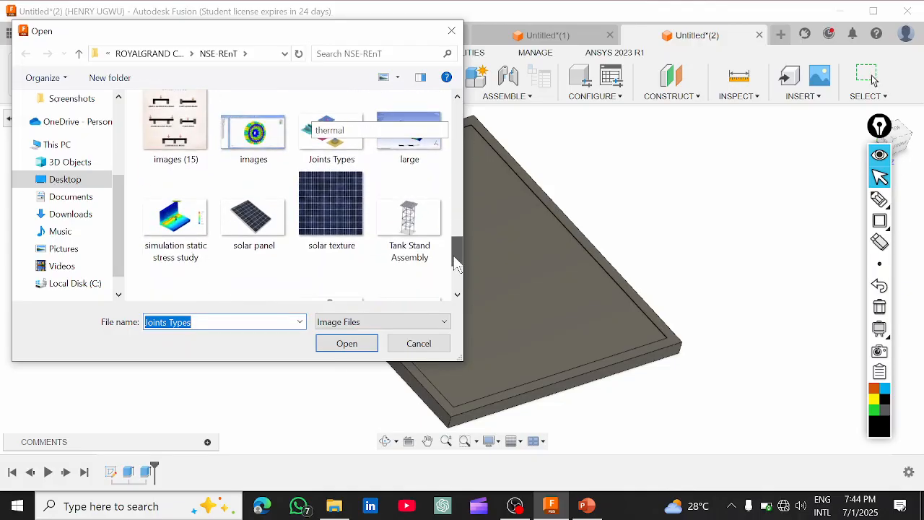
{"action": "left_click", "coordinate": [332, 230]}
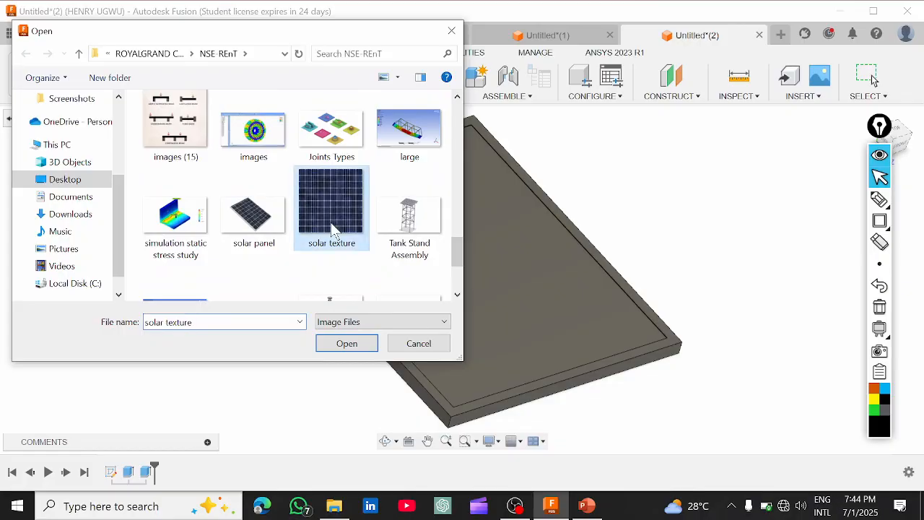
{"action": "left_click", "coordinate": [343, 343]}
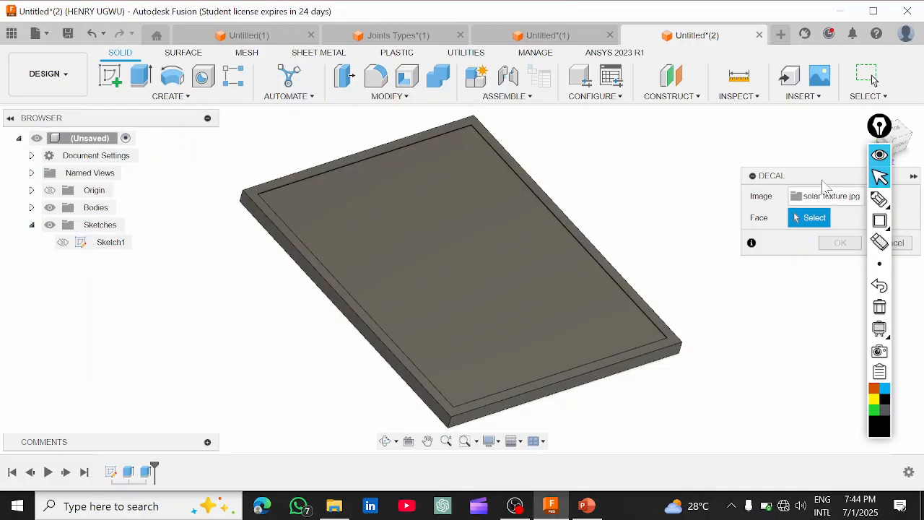
Place the solar texture decal on the plate's recessed top face inside the frame
{"action": "left_click_drag", "start_coordinate": [806, 176], "coordinate": [728, 148]}
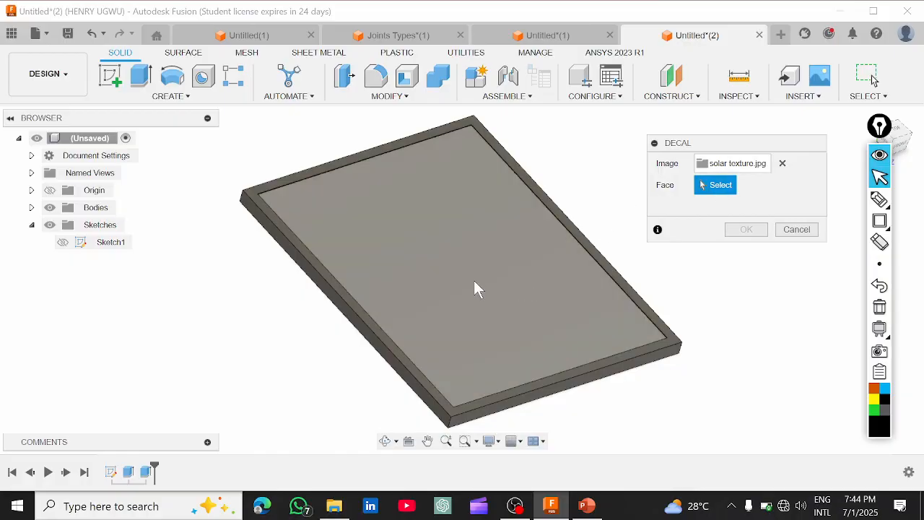
{"action": "left_click", "coordinate": [475, 282]}
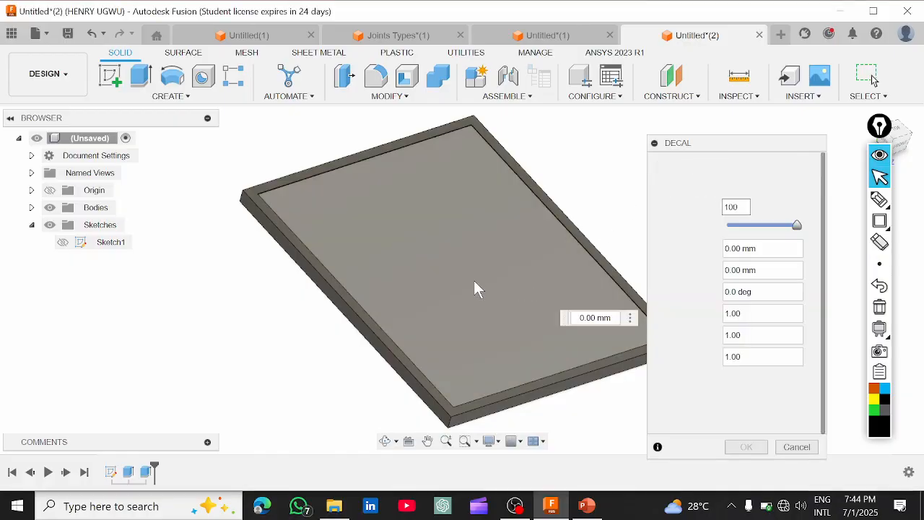
{"action": "left_click_drag", "start_coordinate": [716, 142], "coordinate": [736, 107]}
{"action": "scroll", "coordinate": [473, 314], "scroll_direction": "up", "scroll_amount": 2}
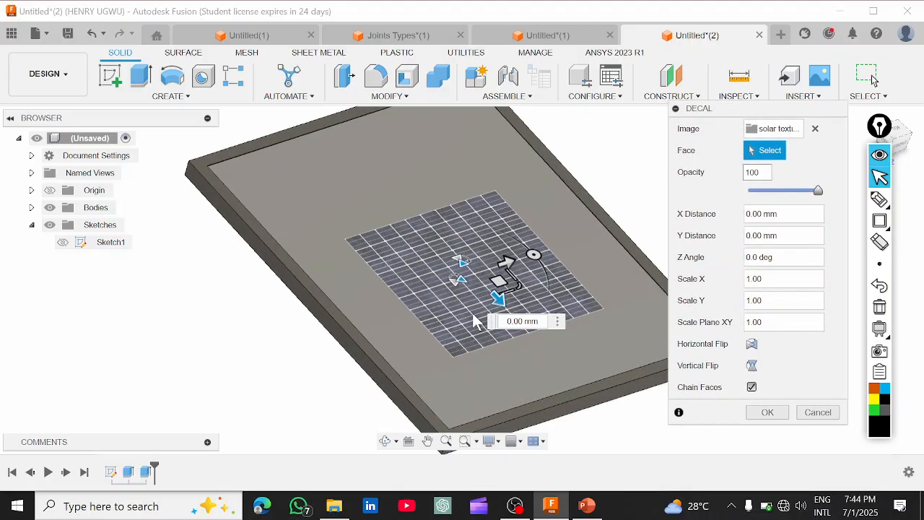
{"action": "scroll", "coordinate": [473, 314], "scroll_direction": "down", "scroll_amount": 3}
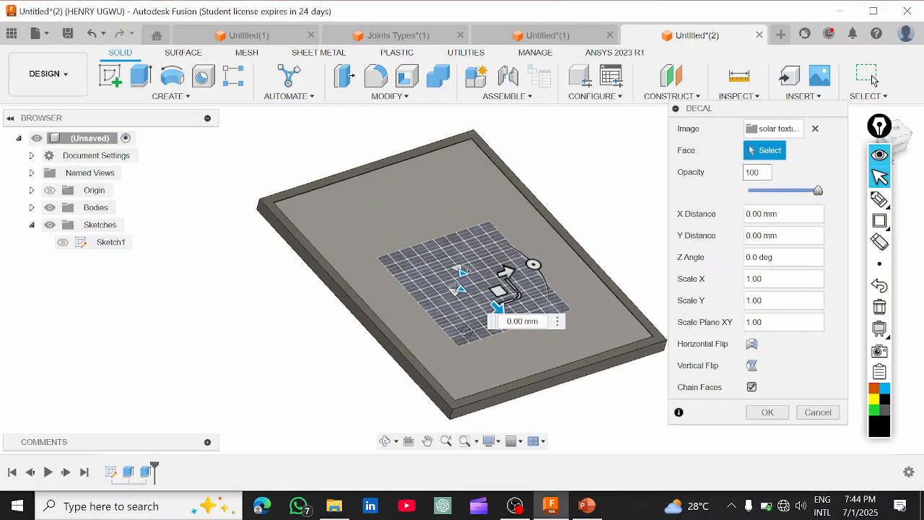
{"action": "middle_click_drag", "start_coordinate": [485, 339], "coordinate": [419, 324]}
{"action": "scroll", "coordinate": [424, 303], "scroll_direction": "up", "scroll_amount": 1}
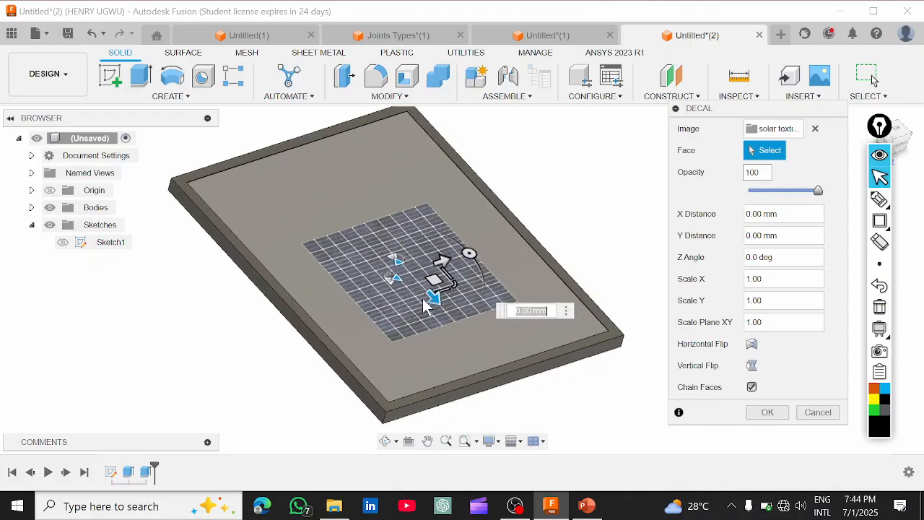
Scale the decal uniformly to about 2.335 to cover the recessed face, disable Chain Faces, and apply it
{"action": "left_click_drag", "start_coordinate": [435, 295], "coordinate": [481, 289]}
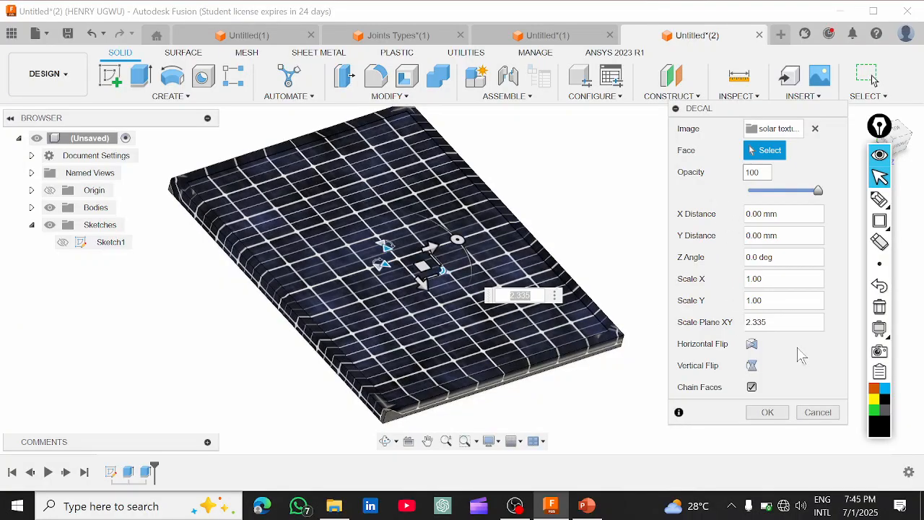
{"action": "left_click", "coordinate": [752, 387]}
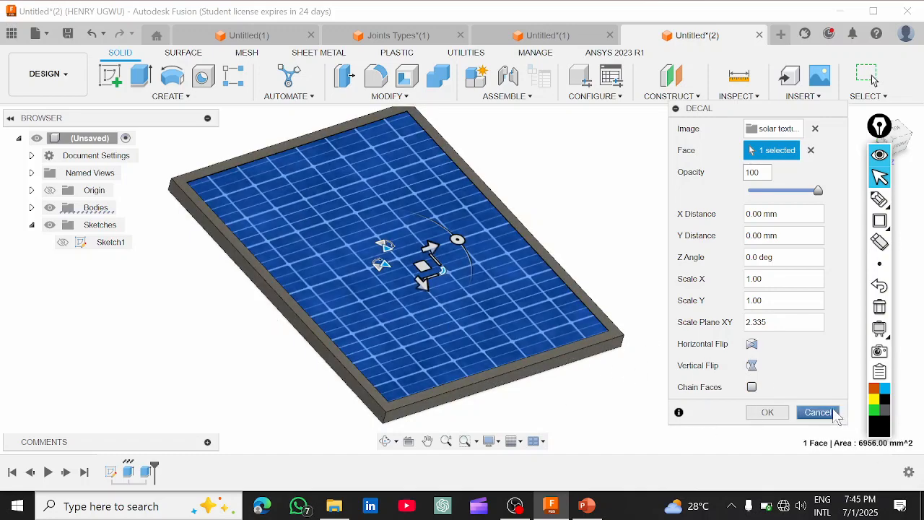
{"action": "left_click", "coordinate": [752, 387]}
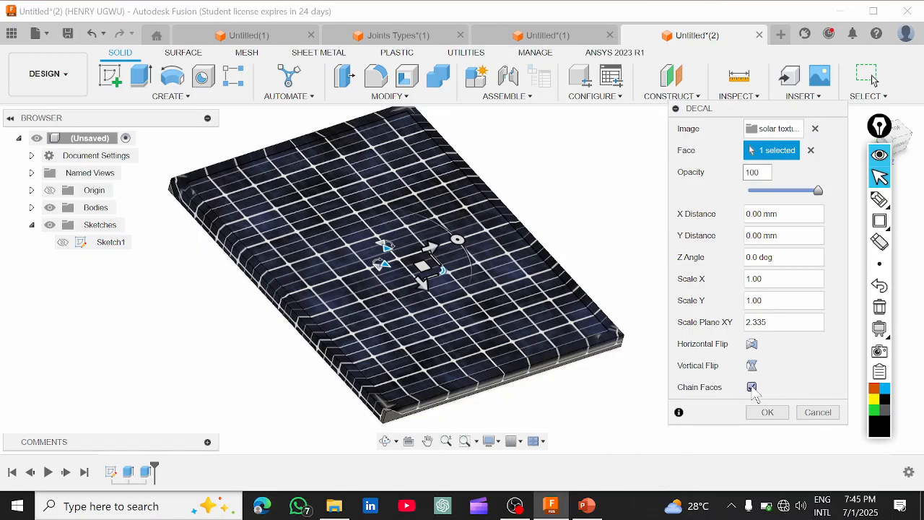
{"action": "left_click", "coordinate": [752, 388]}
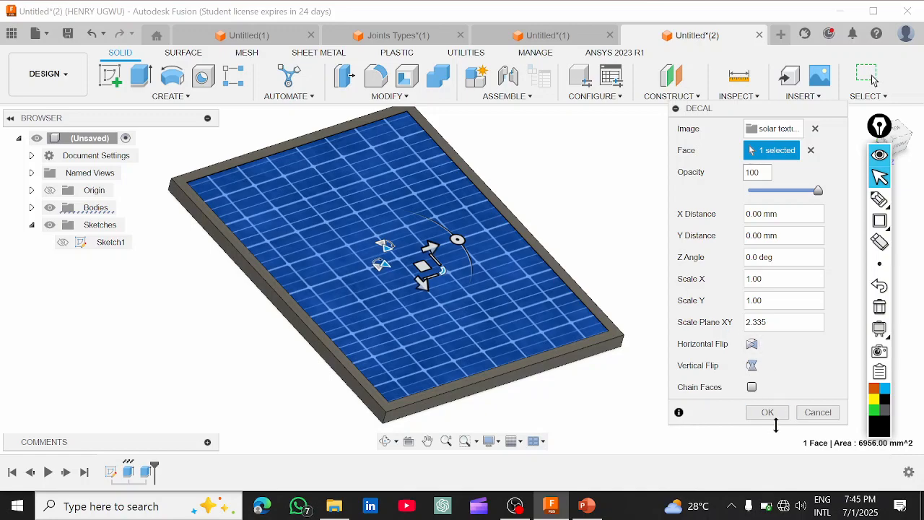
{"action": "left_click", "coordinate": [768, 413]}
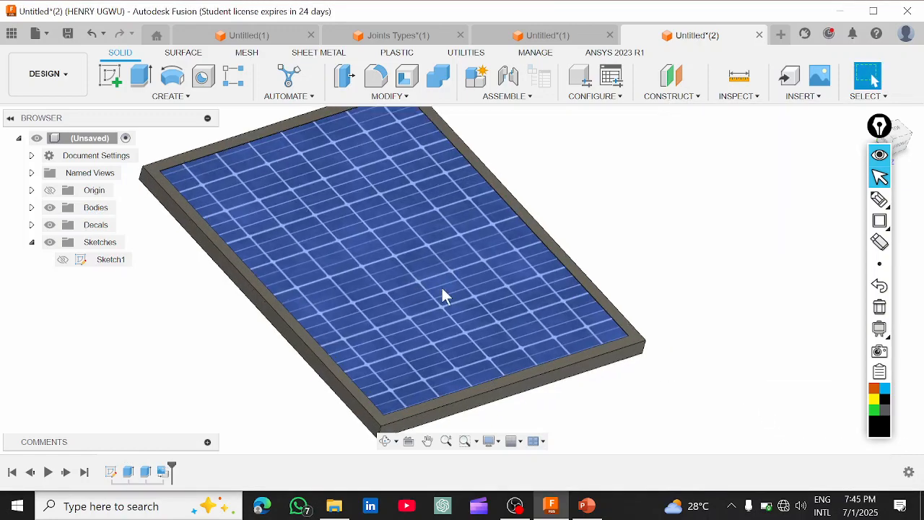
Apply the Paint - Enamel Glossy (White) appearance to the whole solar panel body
{"action": "scroll", "coordinate": [443, 290], "scroll_direction": "down", "scroll_amount": 1}
{"action": "middle_click_drag", "start_coordinate": [437, 290], "coordinate": [468, 297]}
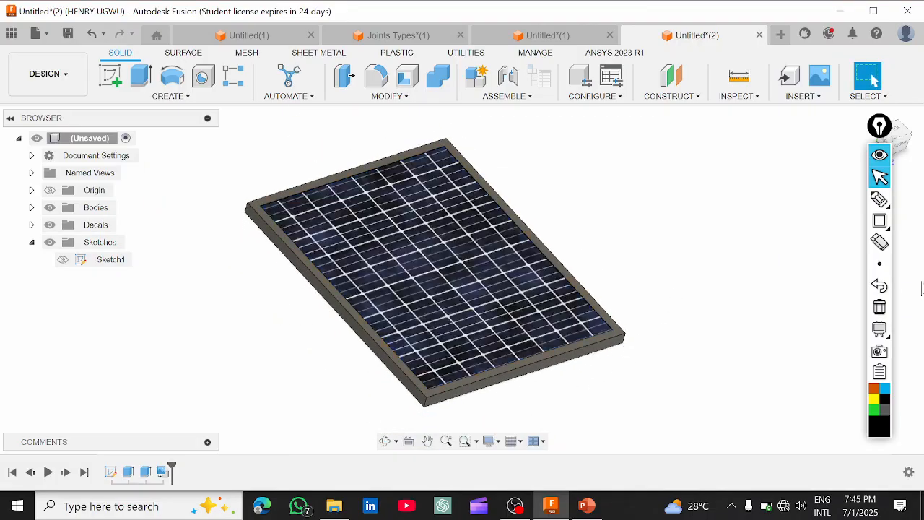
{"action": "scroll", "coordinate": [533, 314], "scroll_direction": "up", "scroll_amount": 1}
{"action": "scroll", "coordinate": [534, 315], "scroll_direction": "down", "scroll_amount": 1}
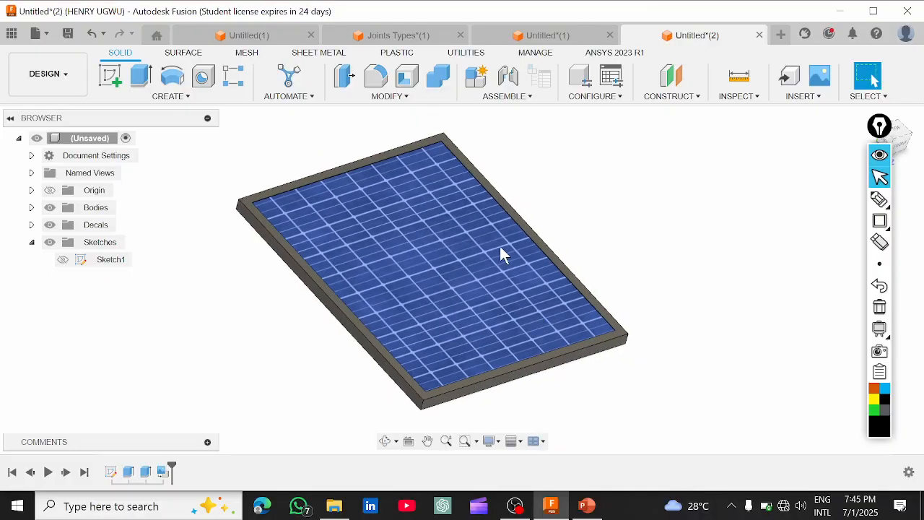
{"action": "left_click", "coordinate": [385, 97]}
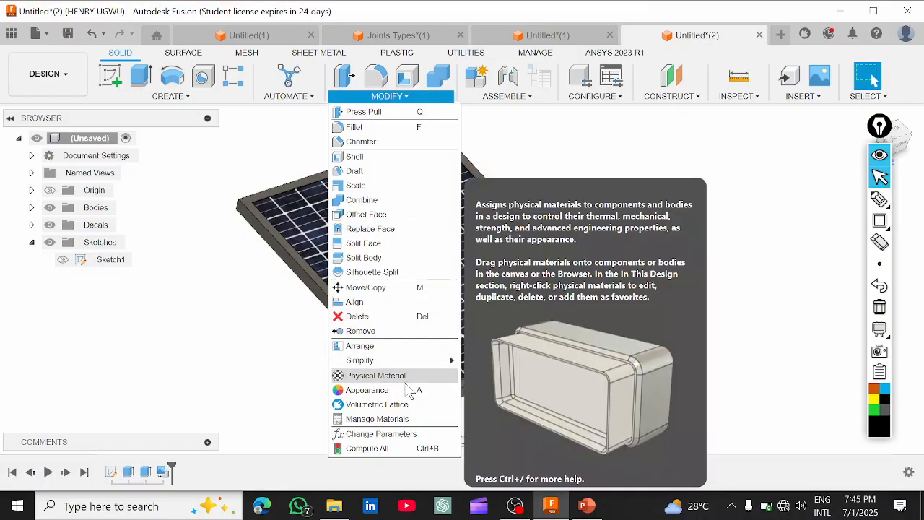
{"action": "left_click", "coordinate": [408, 391]}
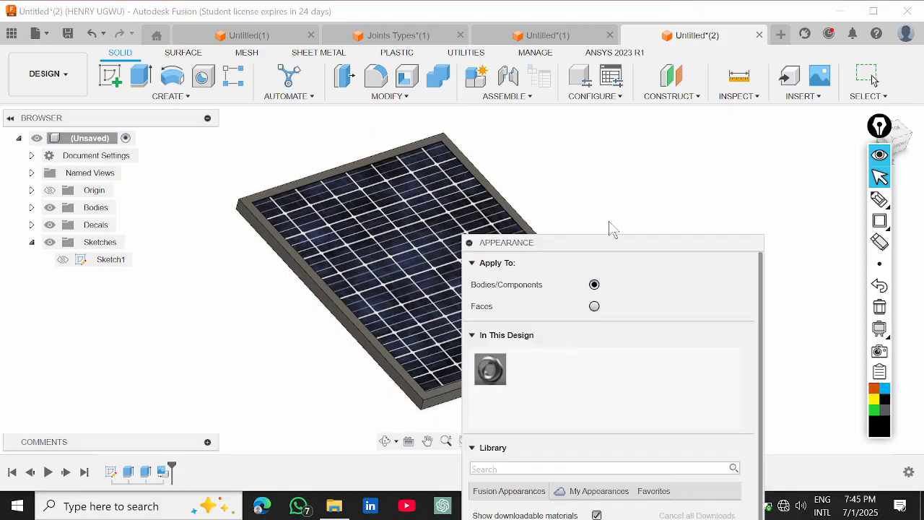
{"action": "left_click_drag", "start_coordinate": [613, 250], "coordinate": [699, 110]}
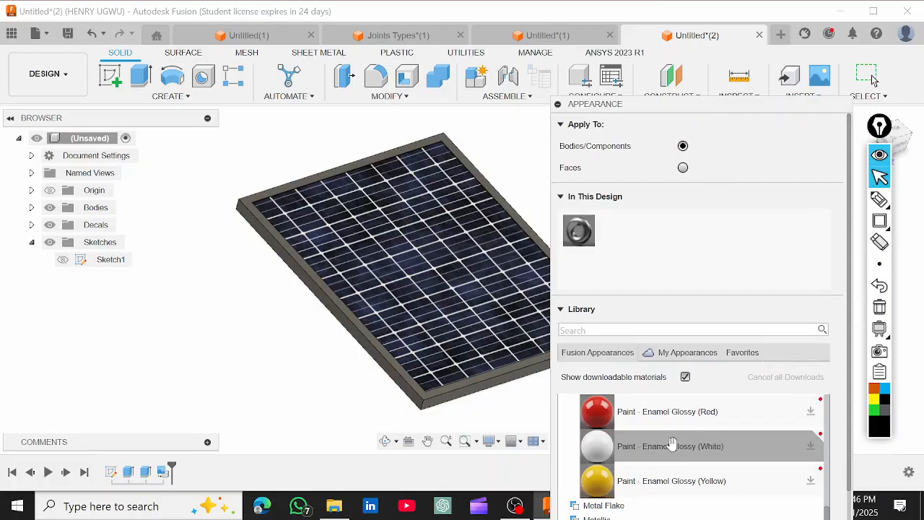
{"action": "left_click_drag", "start_coordinate": [671, 444], "coordinate": [457, 399]}
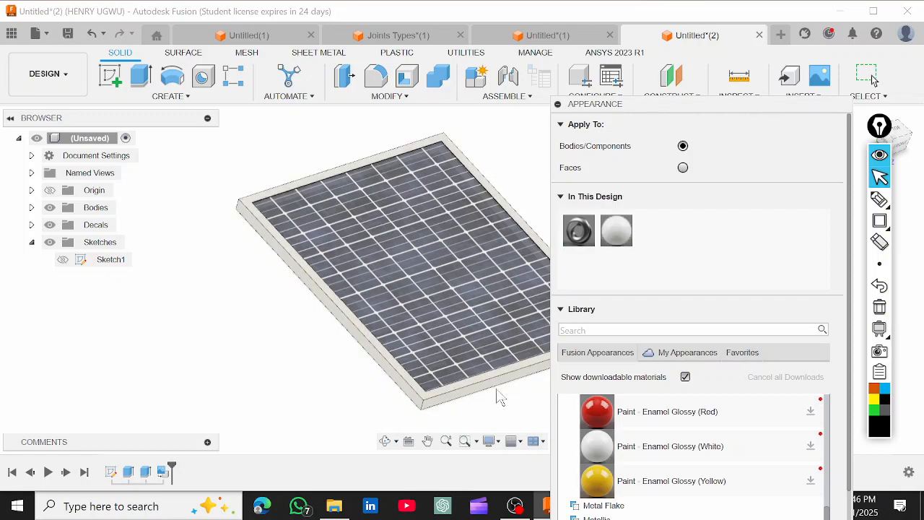
{"action": "left_click_drag", "start_coordinate": [736, 107], "coordinate": [736, 32]}
{"action": "left_click", "coordinate": [823, 480]}
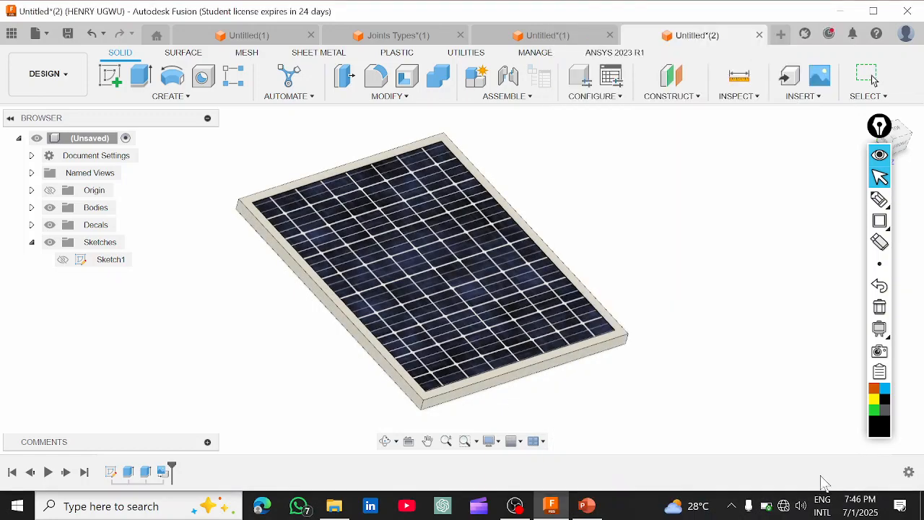
Examine the solar panel with its cell decal and white frame from different angles and distances
{"action": "scroll", "coordinate": [399, 265], "scroll_direction": "up", "scroll_amount": 1}
{"action": "scroll", "coordinate": [401, 269], "scroll_direction": "down", "scroll_amount": 1}
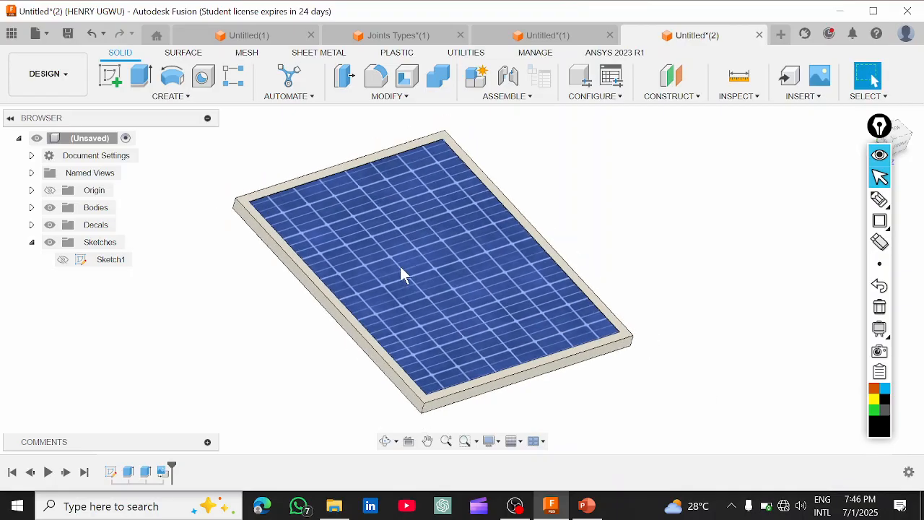
{"action": "middle_click_drag", "start_coordinate": [517, 403], "coordinate": [495, 375], "text": "shift"}
{"action": "scroll", "coordinate": [525, 353], "scroll_direction": "up", "scroll_amount": 1}
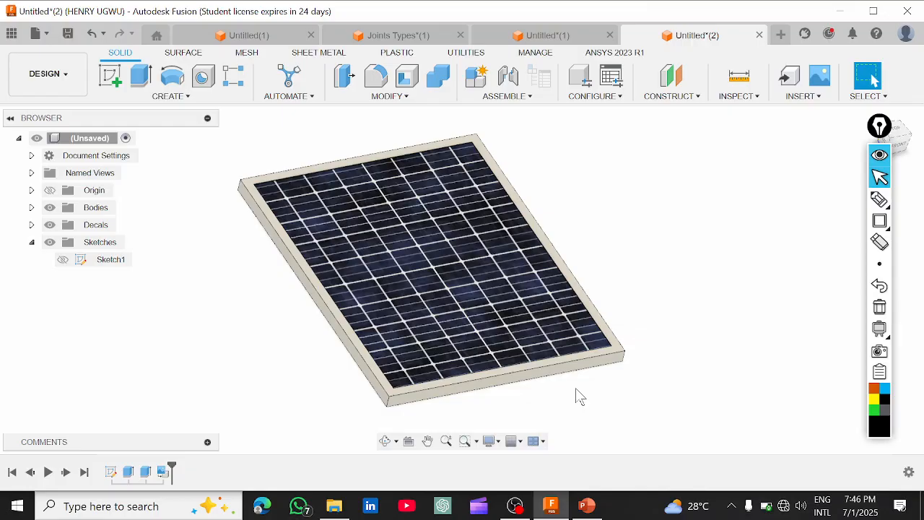
{"action": "scroll", "coordinate": [488, 331], "scroll_direction": "up", "scroll_amount": 2}
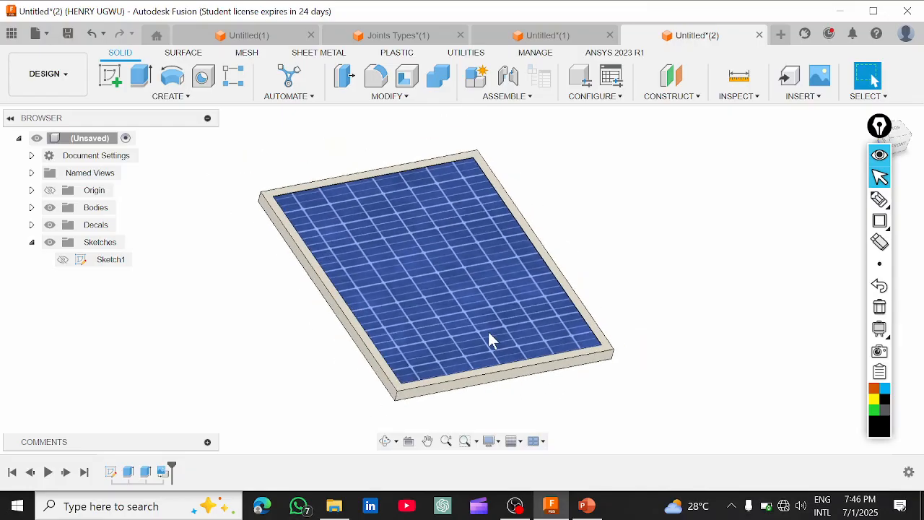
{"action": "scroll", "coordinate": [488, 331], "scroll_direction": "down", "scroll_amount": 1}
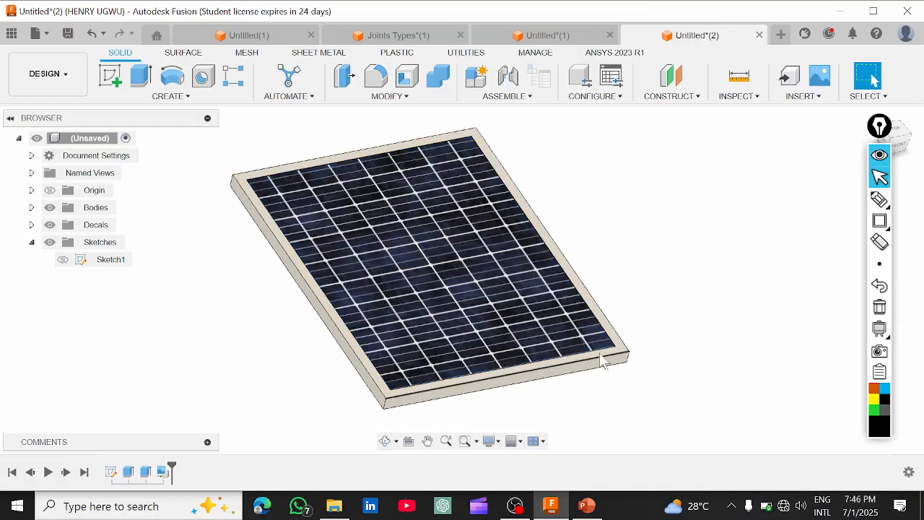
{"action": "scroll", "coordinate": [534, 346], "scroll_direction": "up", "scroll_amount": 3}
{"action": "scroll", "coordinate": [534, 346], "scroll_direction": "down", "scroll_amount": 3}
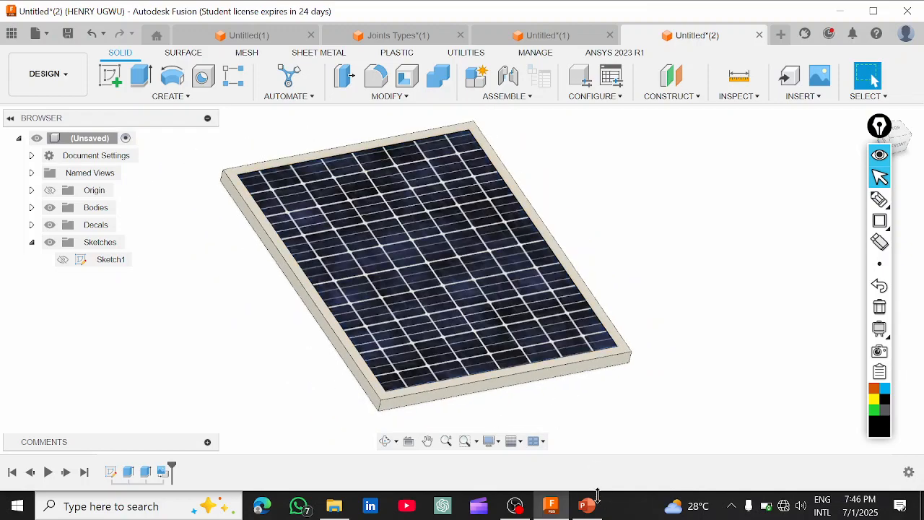
{"action": "scroll", "coordinate": [479, 343], "scroll_direction": "up", "scroll_amount": 2}
{"action": "scroll", "coordinate": [534, 311], "scroll_direction": "down", "scroll_amount": 2}
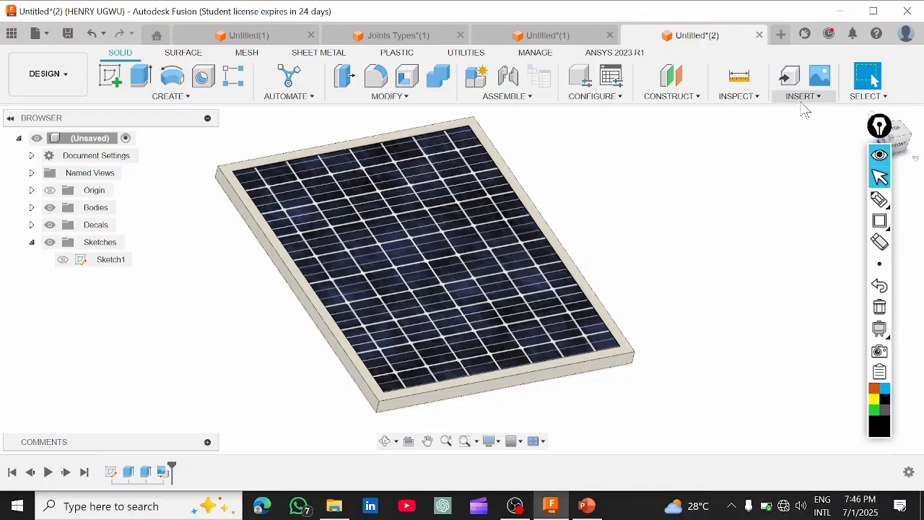
{"action": "left_click", "coordinate": [803, 97]}
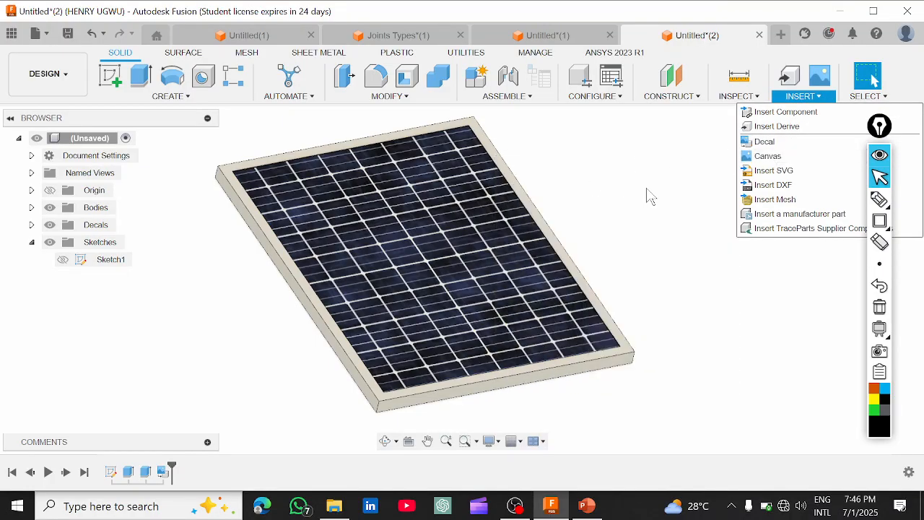
{"action": "left_click", "coordinate": [646, 189]}
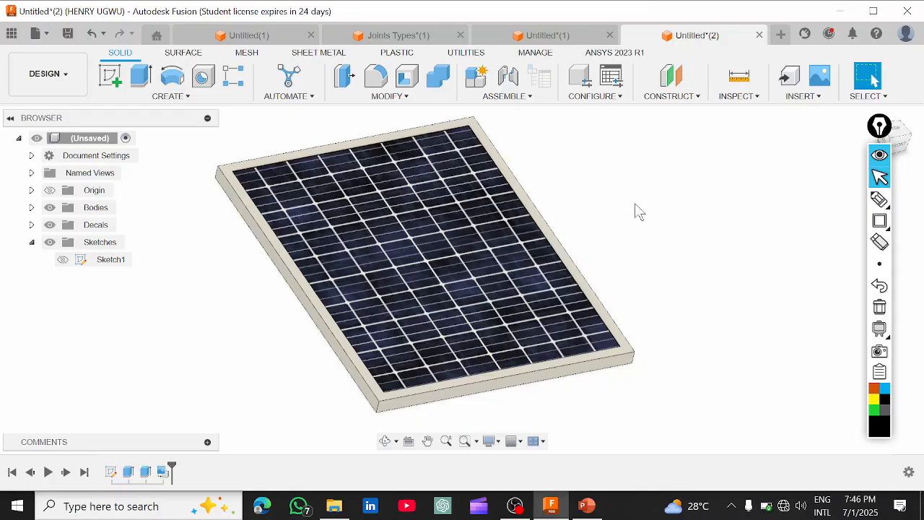
Switch to the Fusion360 Workshop presentation in PowerPoint and display the Learning Objectives slide
{"action": "mouse_move", "coordinate": [585, 506]}
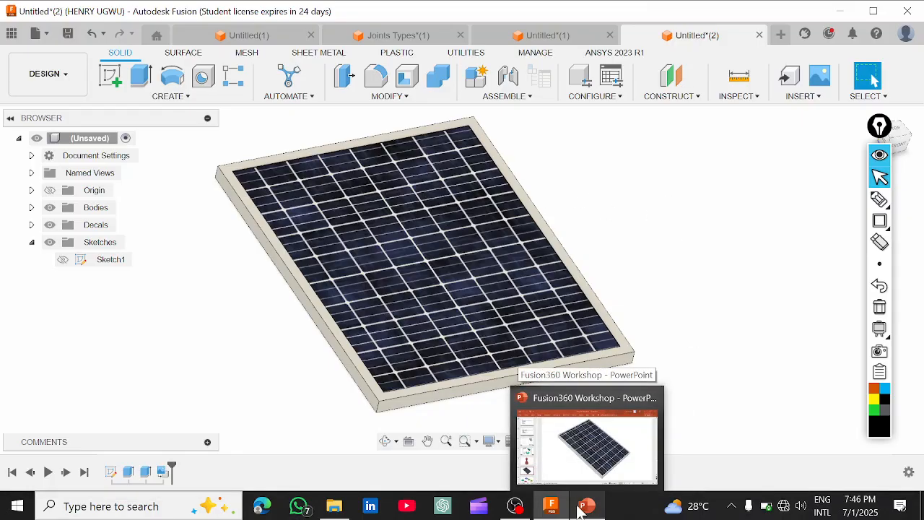
{"action": "mouse_move", "coordinate": [543, 508]}
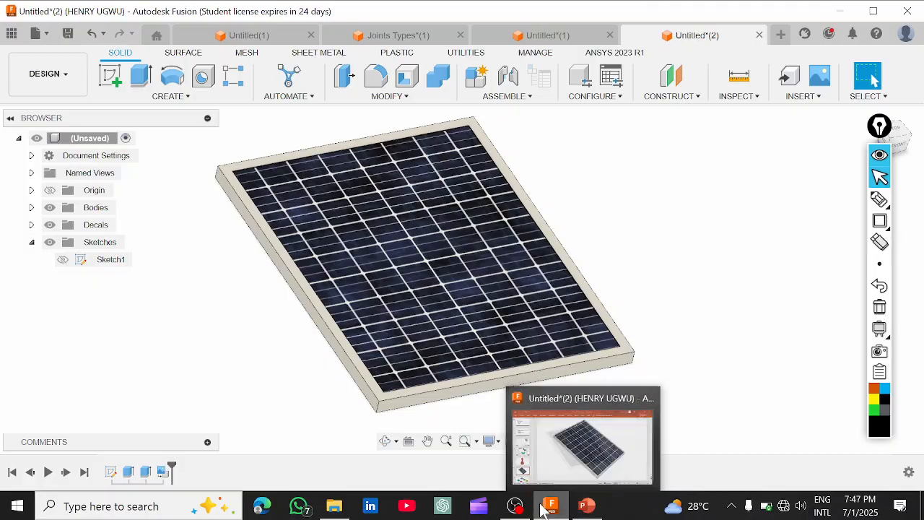
{"action": "left_click", "coordinate": [587, 508]}
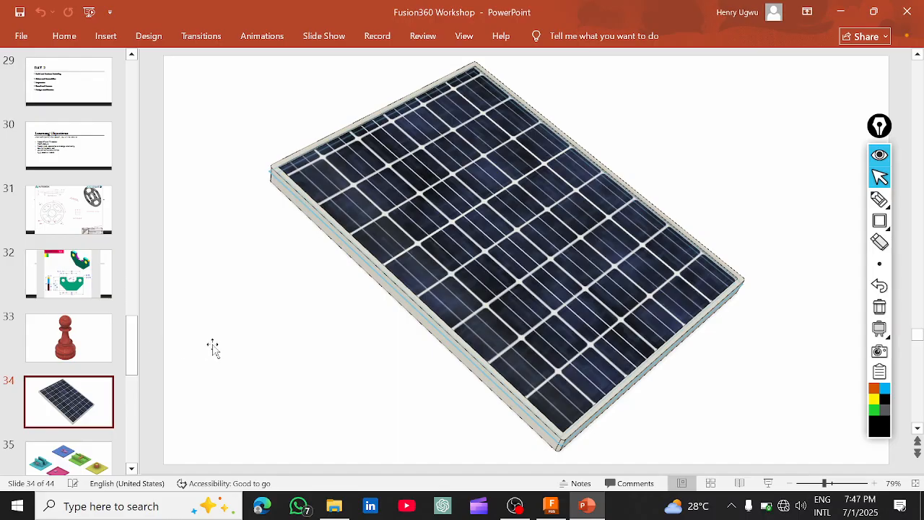
{"action": "left_click", "coordinate": [68, 145]}
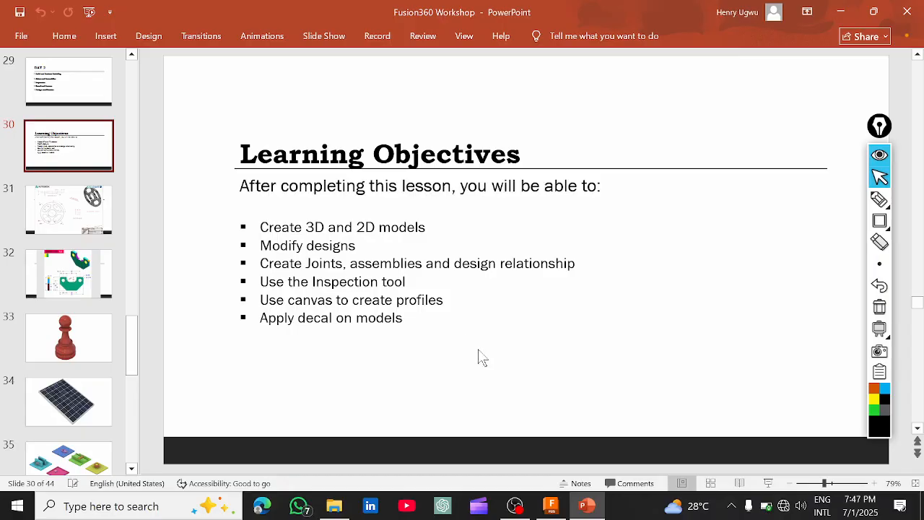
Return to Autodesk Fusion, view the solar panel model, and bring up the chess pawn design
{"action": "mouse_move", "coordinate": [553, 508]}
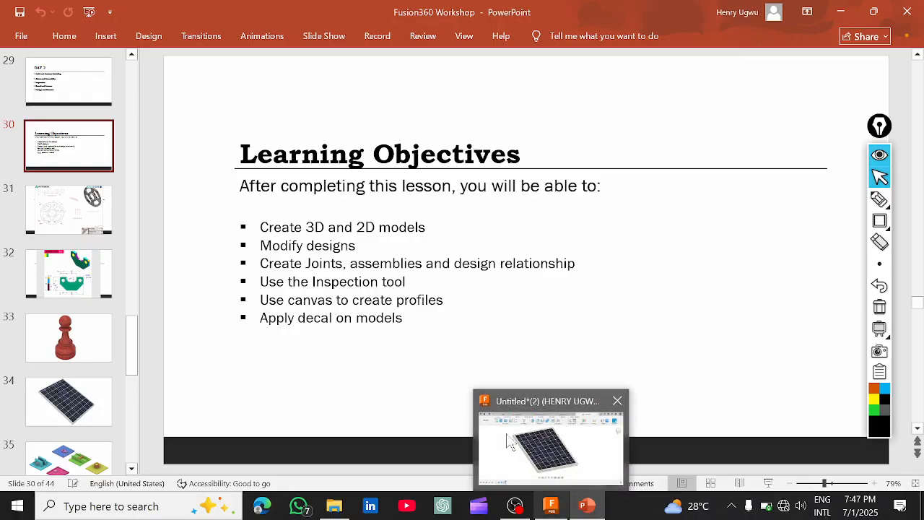
{"action": "left_click", "coordinate": [562, 511]}
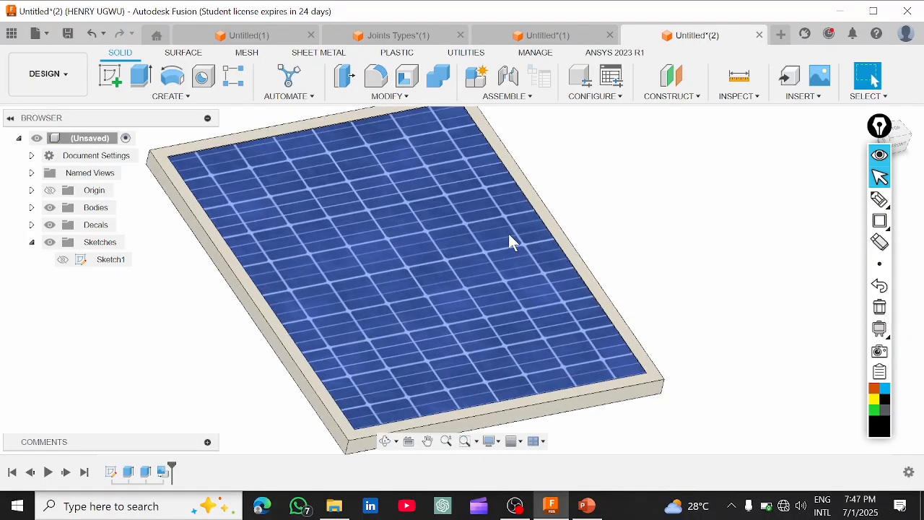
{"action": "scroll", "coordinate": [510, 236], "scroll_direction": "down", "scroll_amount": 2}
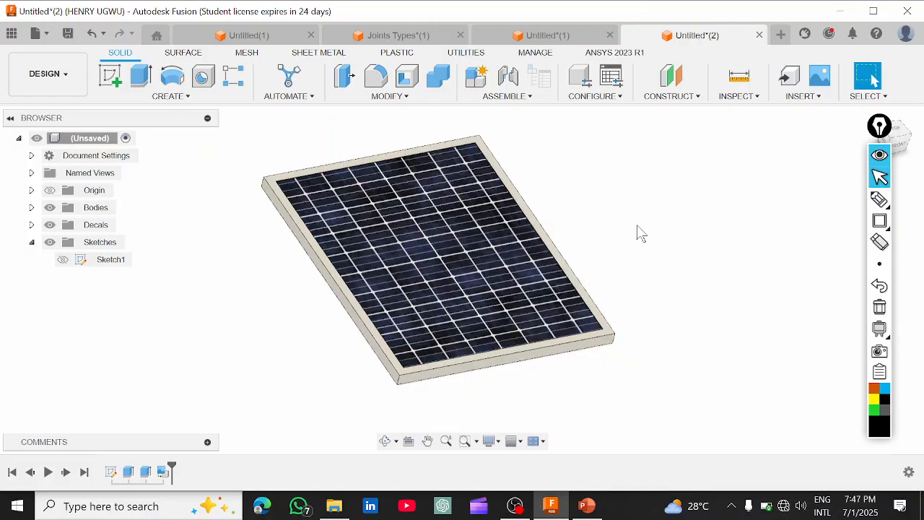
{"action": "scroll", "coordinate": [619, 244], "scroll_direction": "up", "scroll_amount": 2}
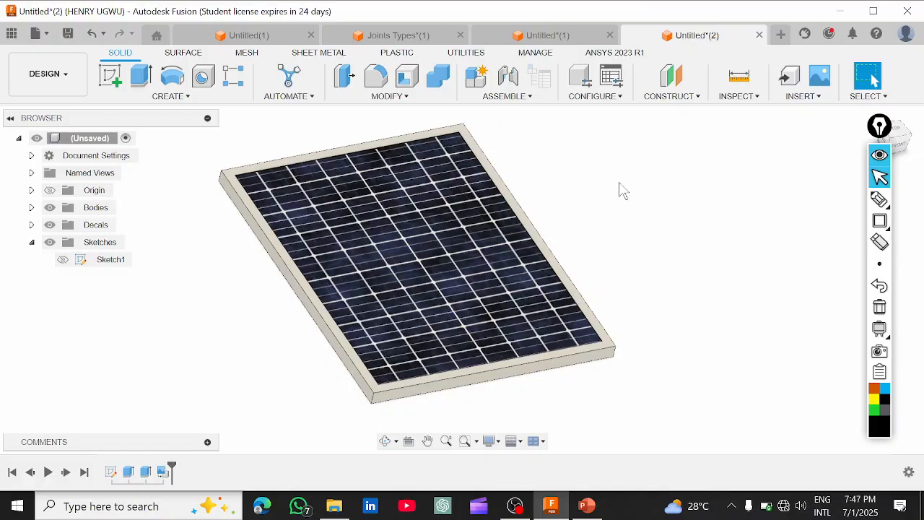
{"action": "left_click", "coordinate": [546, 36]}
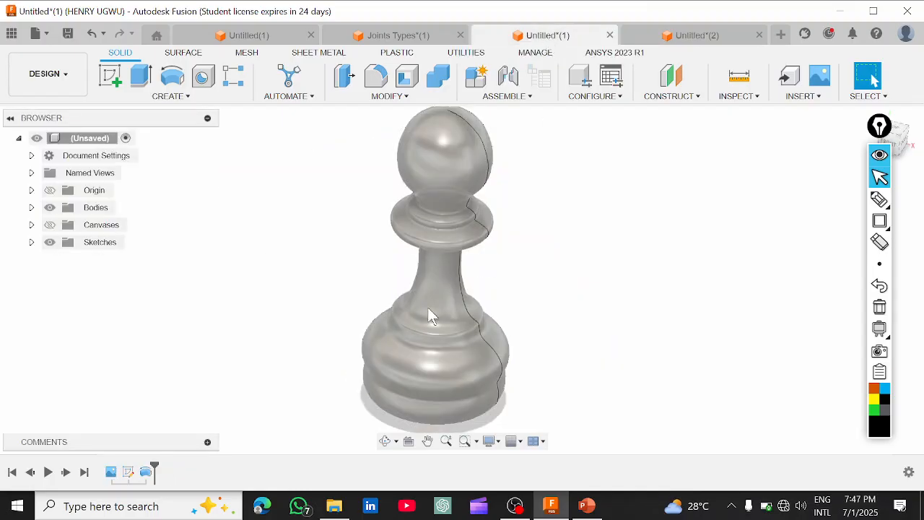
{"action": "scroll", "coordinate": [428, 307], "scroll_direction": "down", "scroll_amount": 1}
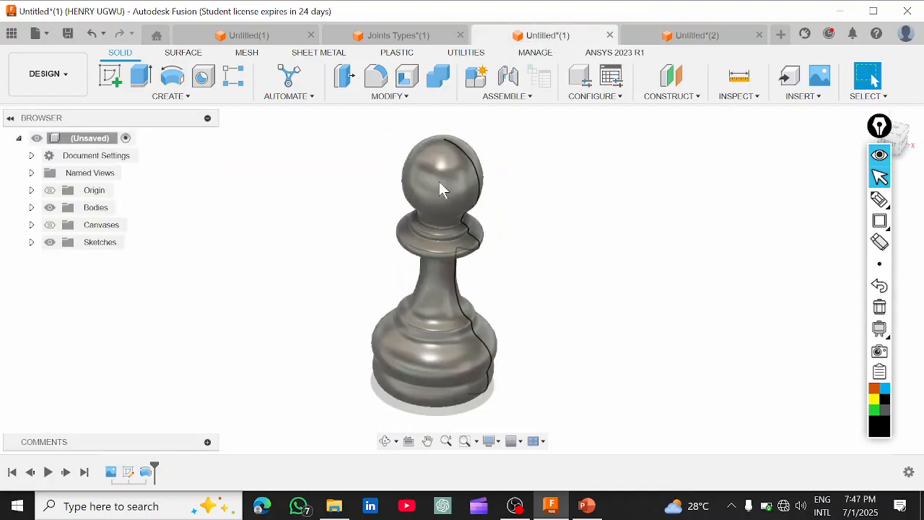
Use Measure on the circular edge of the pawn's flat base to get its diameter
{"action": "left_click", "coordinate": [750, 96]}
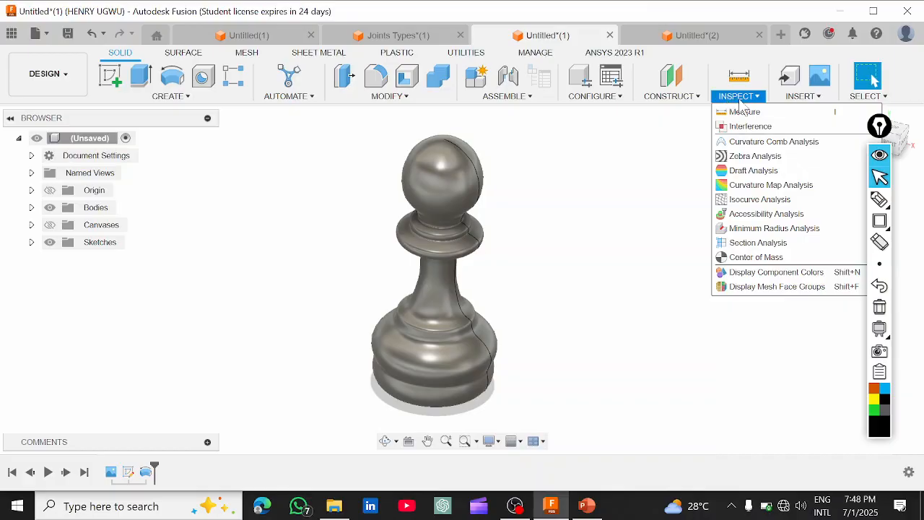
{"action": "left_click", "coordinate": [735, 98]}
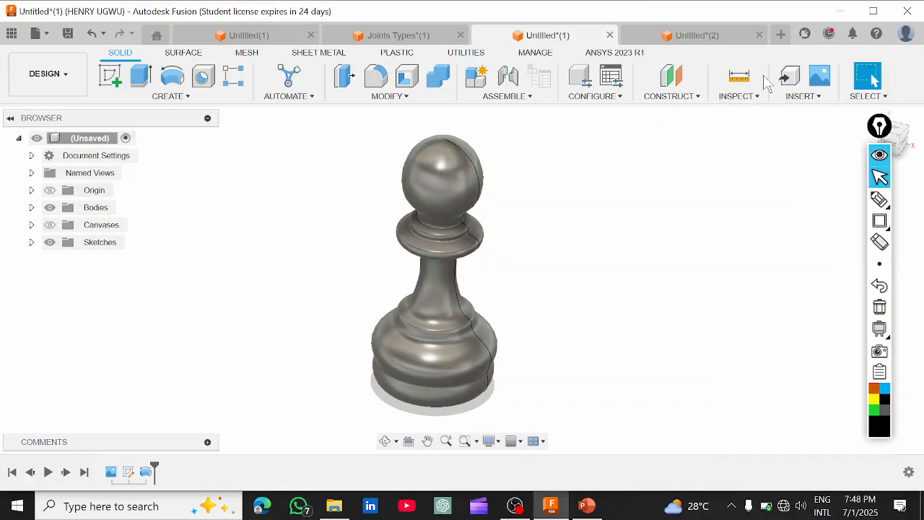
{"action": "left_click", "coordinate": [749, 99]}
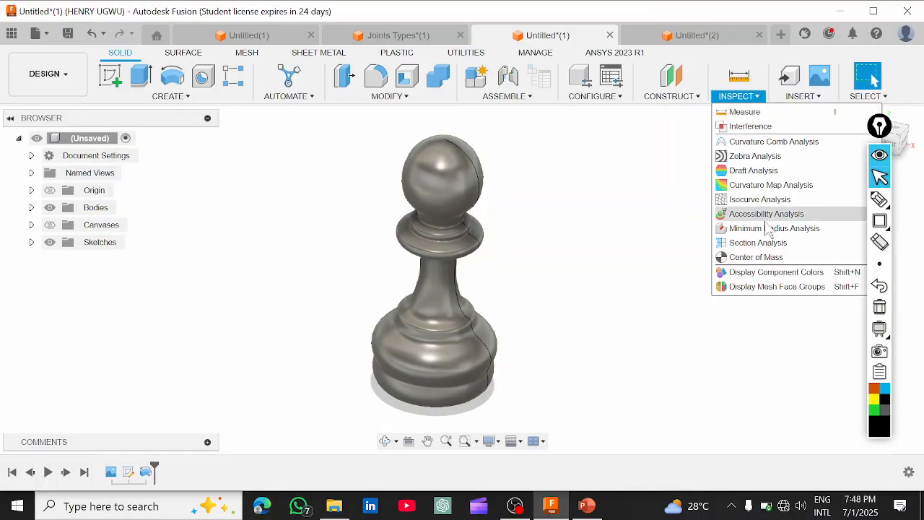
{"action": "left_click", "coordinate": [742, 114]}
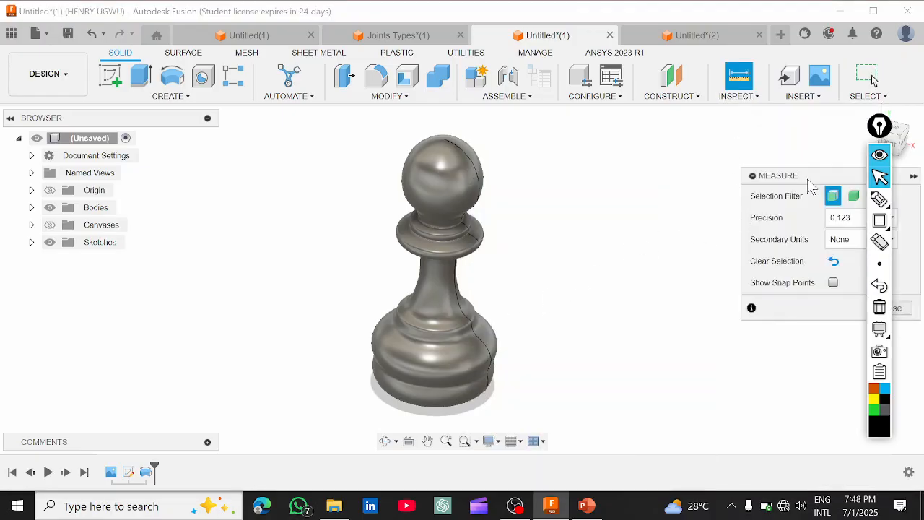
{"action": "left_click_drag", "start_coordinate": [807, 179], "coordinate": [751, 152]}
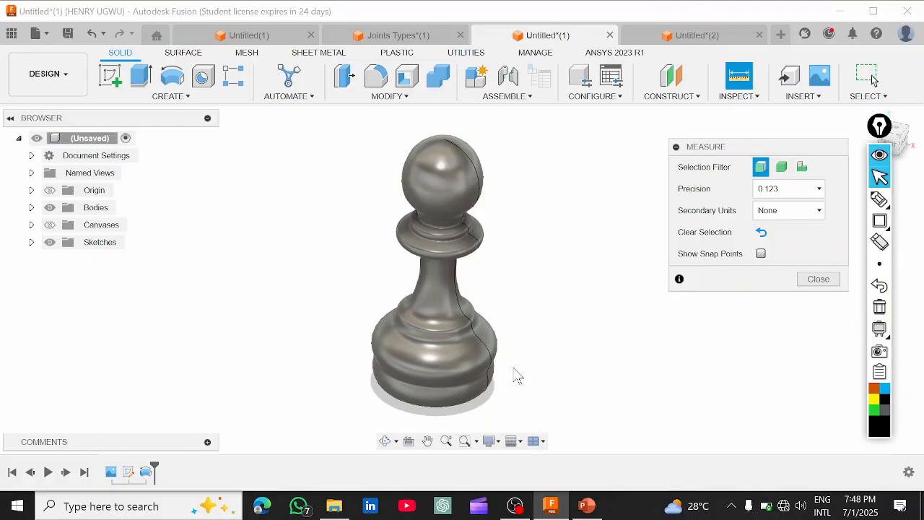
{"action": "middle_click_drag", "start_coordinate": [510, 365], "coordinate": [511, 262]}
{"action": "scroll", "coordinate": [456, 365], "scroll_direction": "up", "scroll_amount": 2}
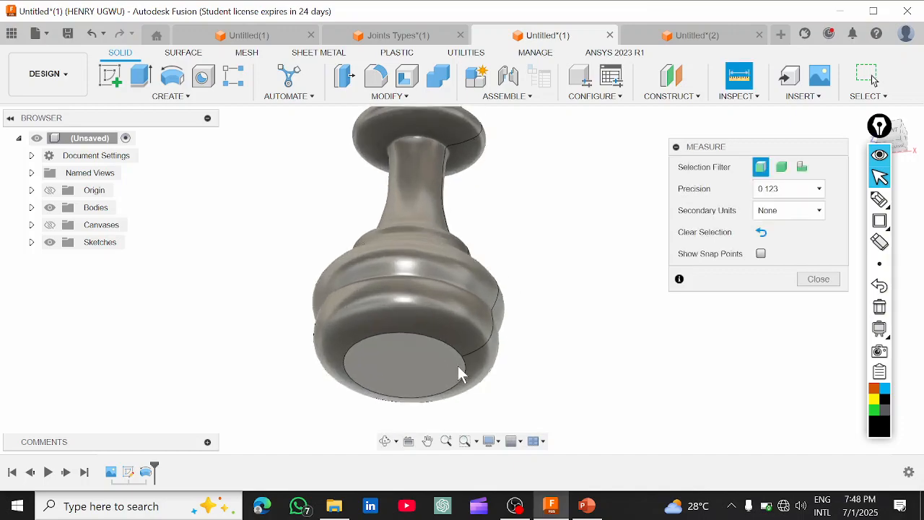
{"action": "left_click", "coordinate": [467, 361]}
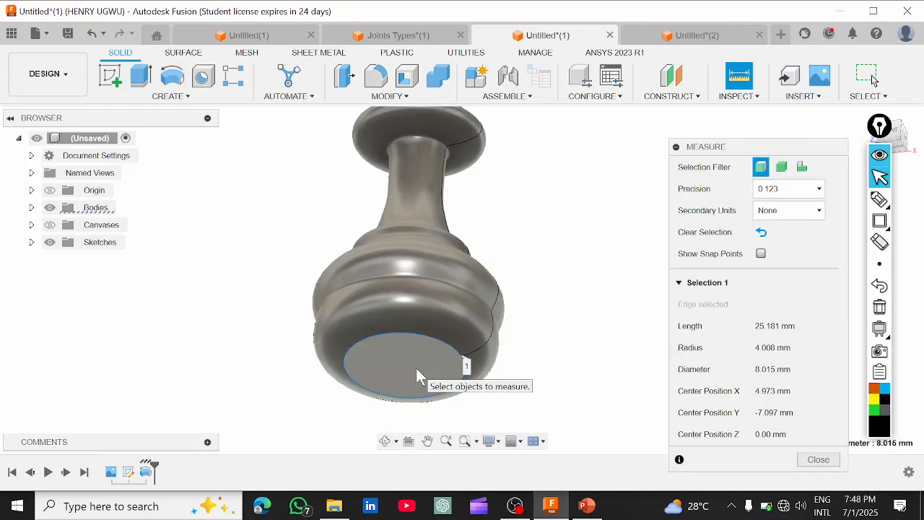
{"action": "middle_click_drag", "start_coordinate": [418, 345], "coordinate": [431, 291], "text": "shift"}
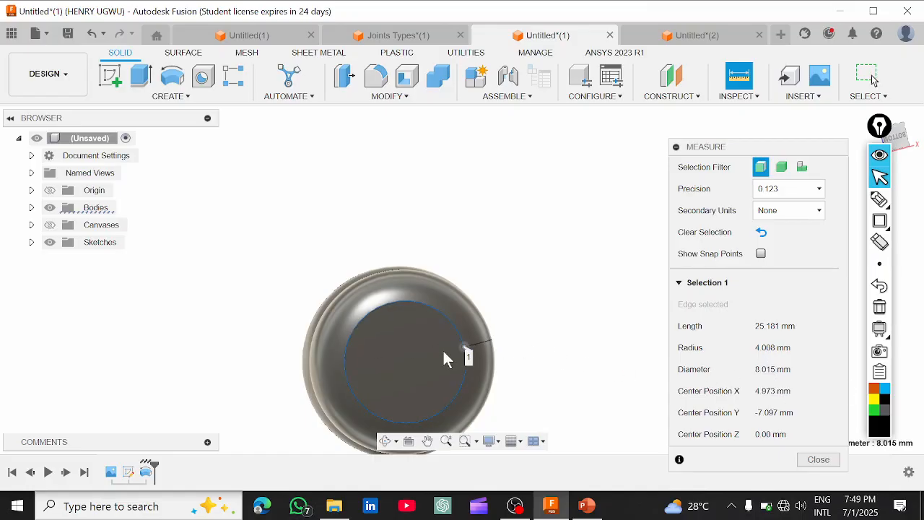
Annotate the screen with a rectangle around the diameter value, then view the pawn upright again
{"action": "left_click", "coordinate": [879, 220]}
{"action": "mouse_move", "coordinate": [753, 361]}
{"action": "left_mouse_down"}
{"action": "mouse_move", "coordinate": [765, 384]}
{"action": "mouse_move", "coordinate": [807, 391]}
{"action": "left_mouse_up"}
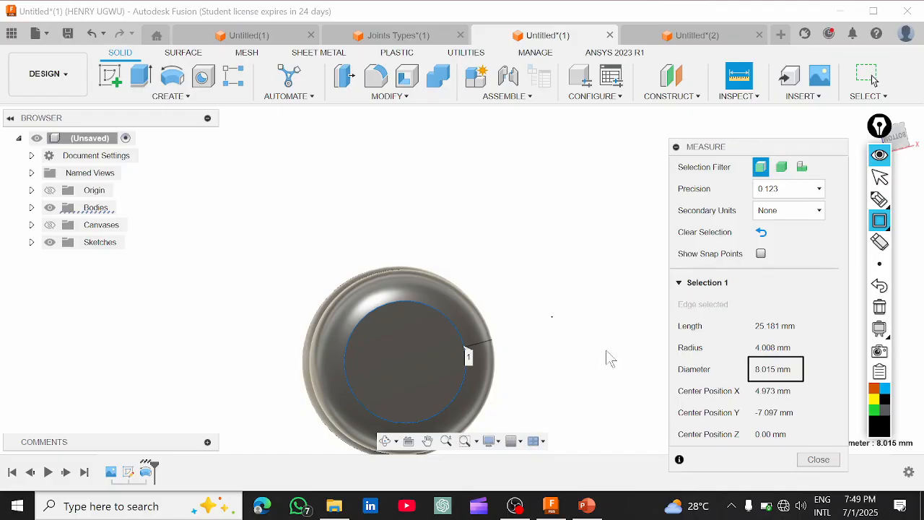
{"action": "left_click", "coordinate": [537, 260]}
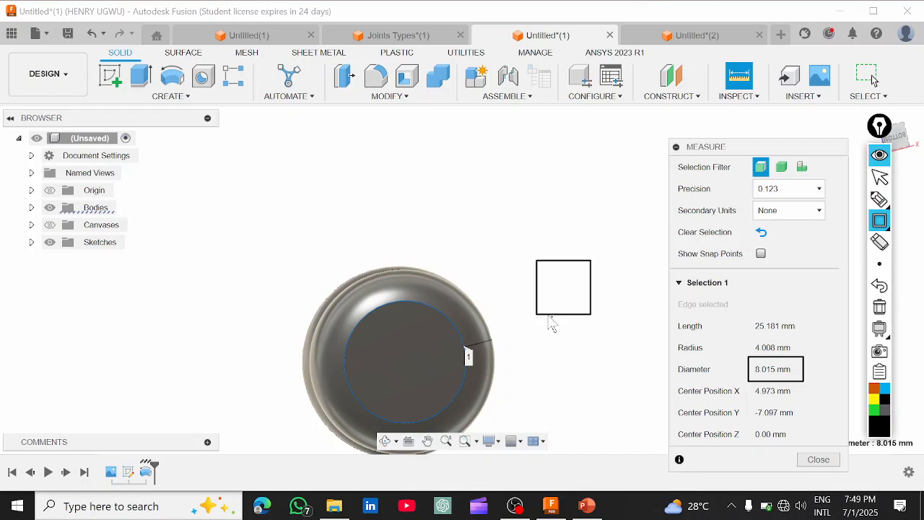
{"action": "left_click", "coordinate": [879, 177]}
{"action": "mouse_move", "coordinate": [540, 196]}
{"action": "middle_mouse_down", "text": "shift"}
{"action": "mouse_move", "coordinate": [536, 313]}
{"action": "mouse_move", "coordinate": [553, 337]}
{"action": "mouse_move", "coordinate": [497, 311]}
{"action": "middle_mouse_up", "text": "shift"}
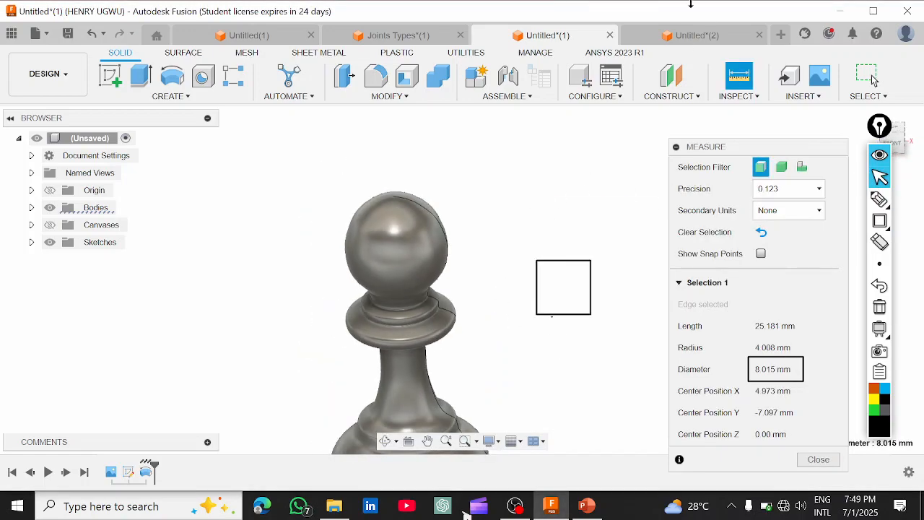
In the solar panel design, measure the outer face at one short end of the frame
{"action": "left_click", "coordinate": [654, 35]}
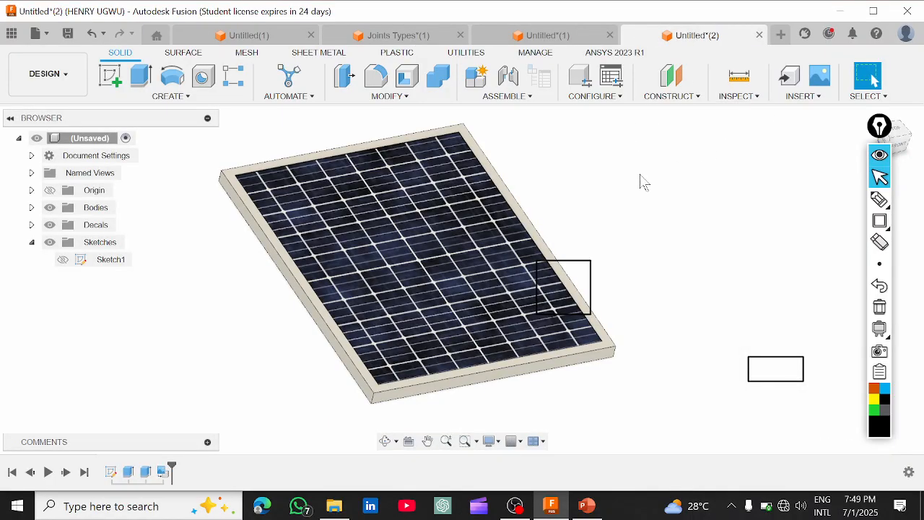
{"action": "left_click", "coordinate": [737, 96]}
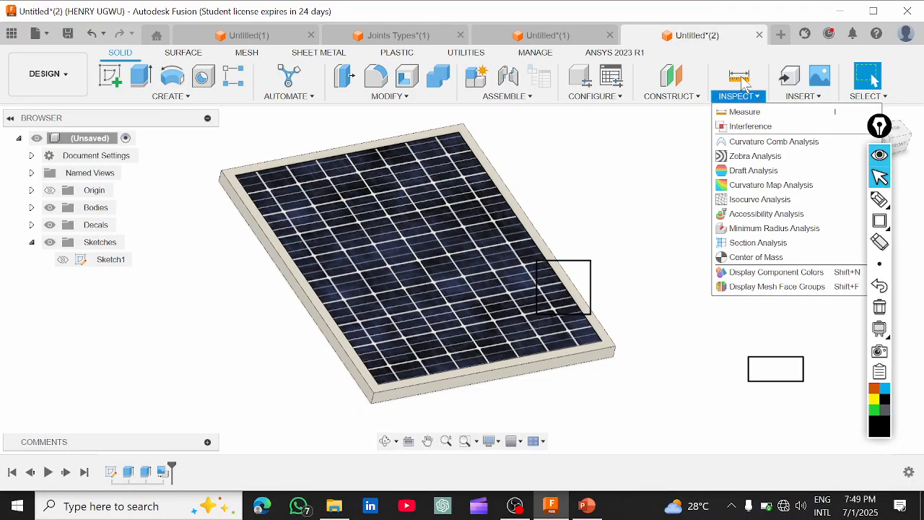
{"action": "left_click", "coordinate": [747, 113]}
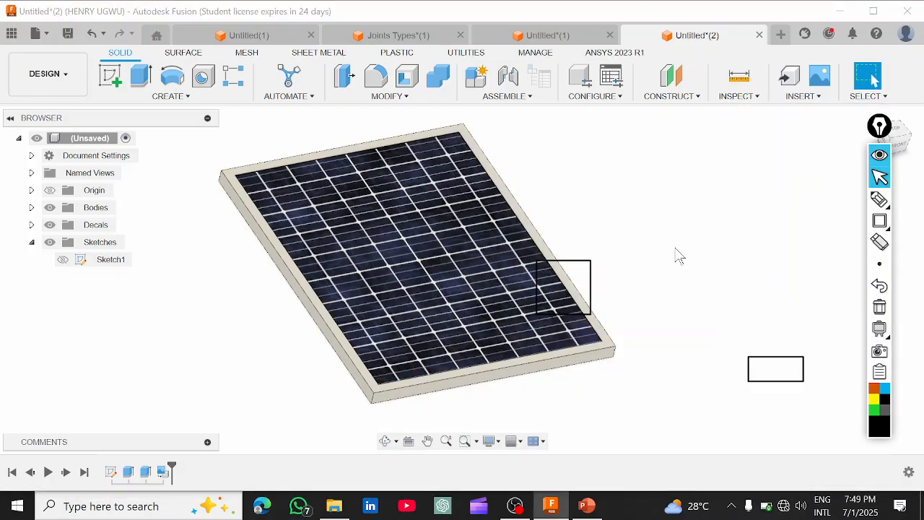
{"action": "scroll", "coordinate": [618, 329], "scroll_direction": "up", "scroll_amount": 2}
{"action": "scroll", "coordinate": [618, 334], "scroll_direction": "down", "scroll_amount": 2}
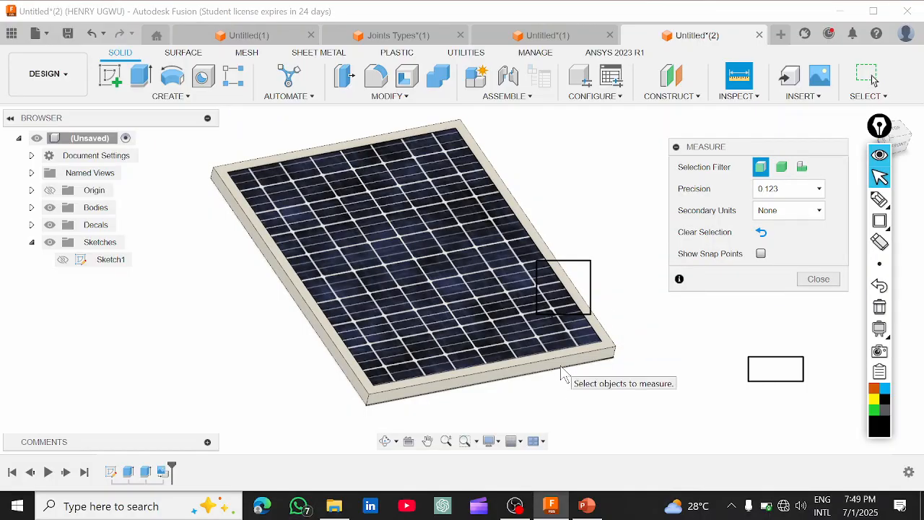
{"action": "scroll", "coordinate": [561, 378], "scroll_direction": "up", "scroll_amount": 2}
{"action": "scroll", "coordinate": [560, 378], "scroll_direction": "down", "scroll_amount": 3}
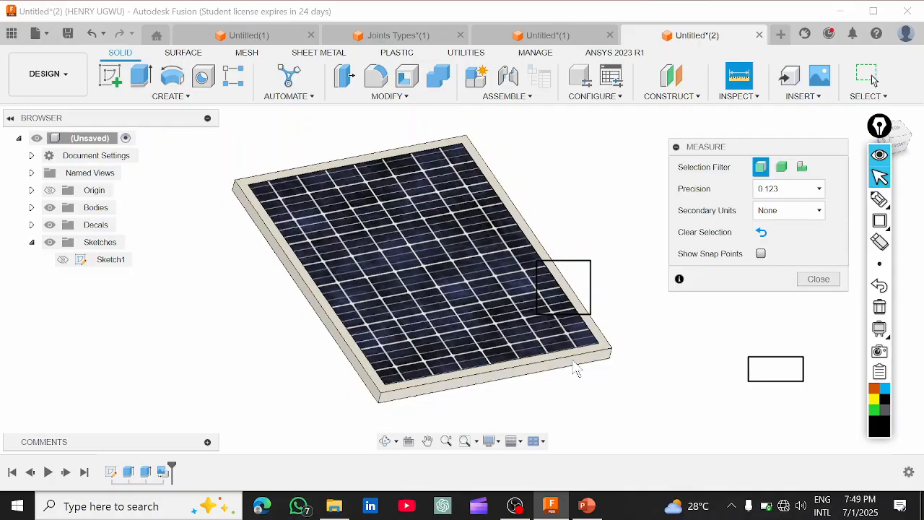
{"action": "scroll", "coordinate": [525, 388], "scroll_direction": "up", "scroll_amount": 3}
{"action": "scroll", "coordinate": [527, 390], "scroll_direction": "down", "scroll_amount": 2}
{"action": "scroll", "coordinate": [525, 383], "scroll_direction": "down", "scroll_amount": 3}
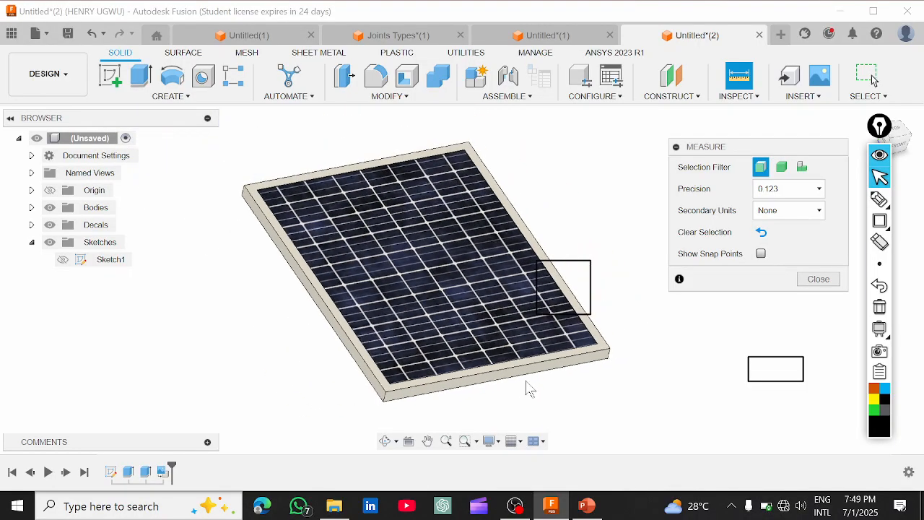
{"action": "scroll", "coordinate": [514, 383], "scroll_direction": "up", "scroll_amount": 3}
{"action": "scroll", "coordinate": [514, 383], "scroll_direction": "down", "scroll_amount": 2}
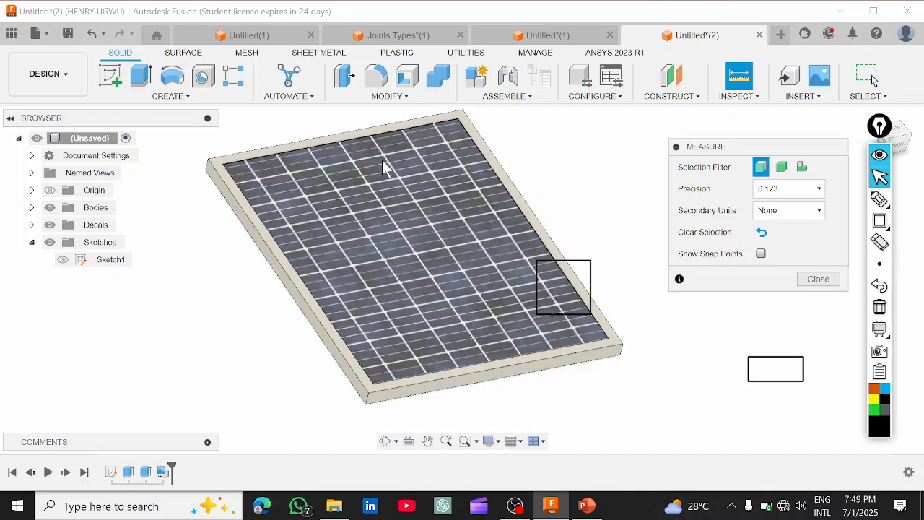
{"action": "scroll", "coordinate": [510, 416], "scroll_direction": "up", "scroll_amount": 2}
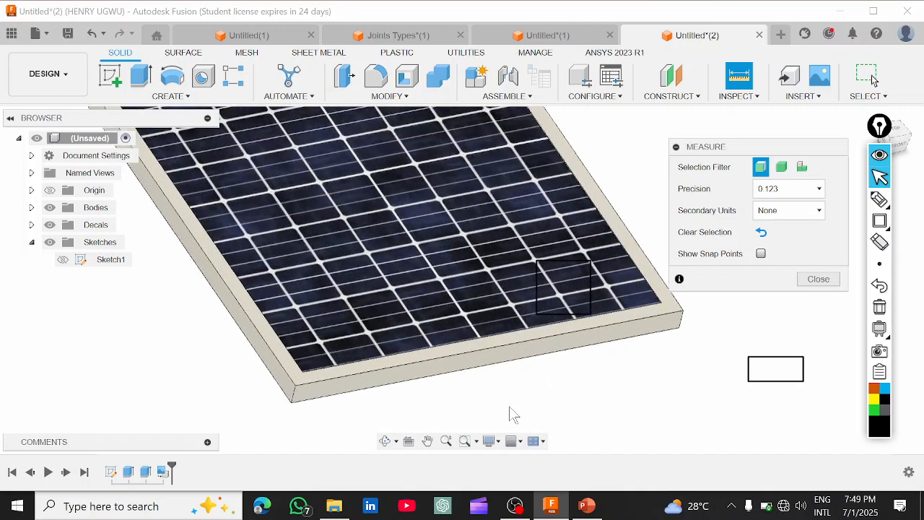
{"action": "left_click", "coordinate": [497, 365]}
{"action": "scroll", "coordinate": [443, 390], "scroll_direction": "down", "scroll_amount": 3}
{"action": "scroll", "coordinate": [368, 323], "scroll_direction": "down", "scroll_amount": 3}
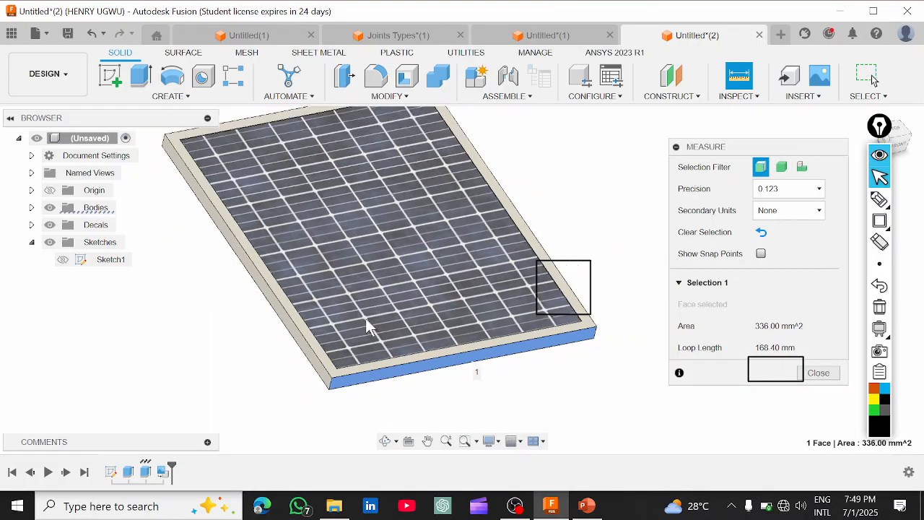
Add the opposite short end face to the measurement to get the panel's overall length
{"action": "middle_click_drag", "start_coordinate": [366, 257], "coordinate": [340, 223], "text": "shift"}
{"action": "scroll", "coordinate": [345, 224], "scroll_direction": "up", "scroll_amount": 5}
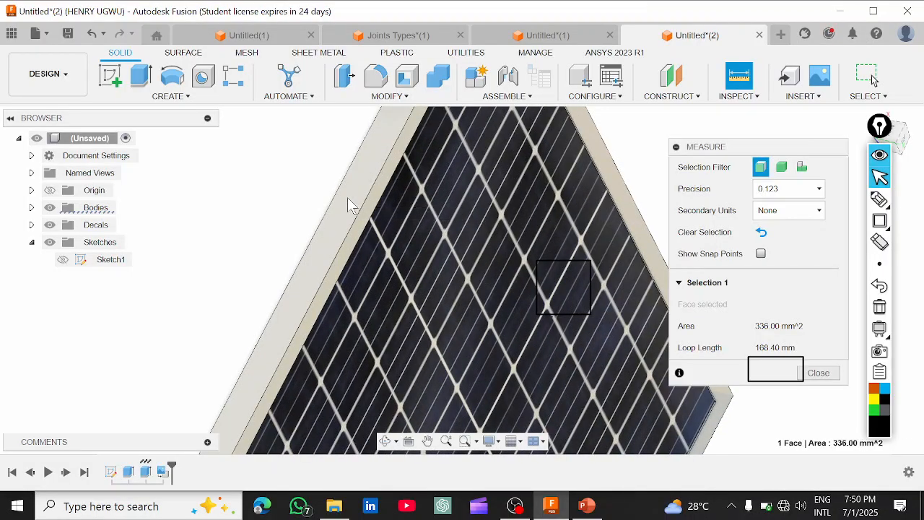
{"action": "left_click", "coordinate": [349, 197]}
{"action": "scroll", "coordinate": [350, 279], "scroll_direction": "down", "scroll_amount": 3}
{"action": "scroll", "coordinate": [350, 282], "scroll_direction": "down", "scroll_amount": 4}
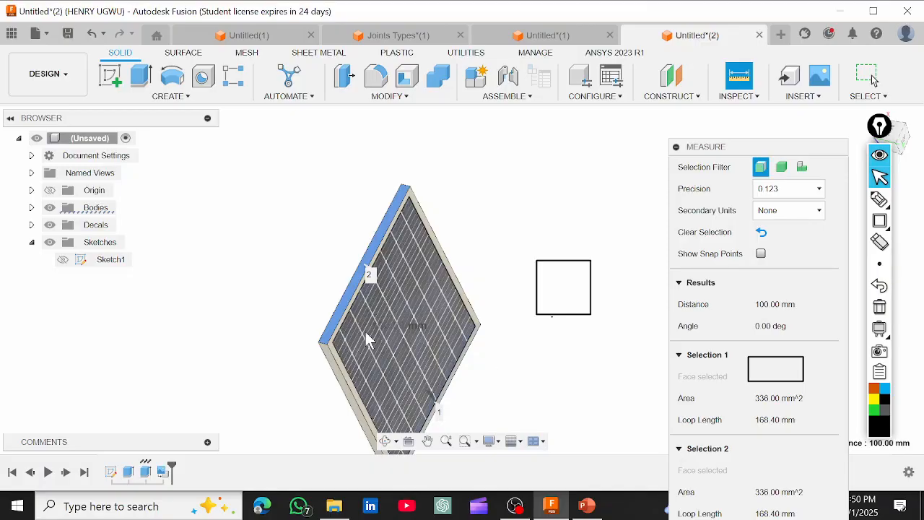
{"action": "middle_click_drag", "start_coordinate": [368, 339], "coordinate": [431, 212], "text": "shift"}
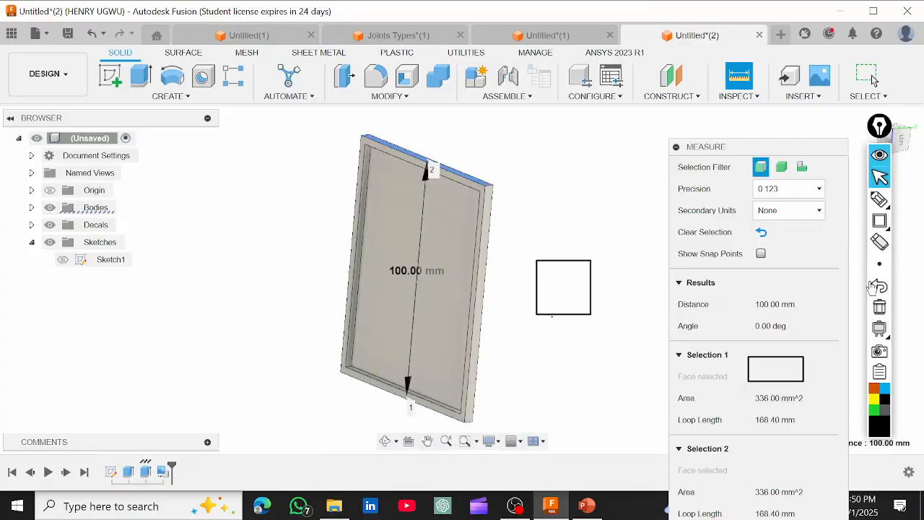
Clear the existing screen annotations and draw a new rectangle around the distance value in the measurement results
{"action": "left_click", "coordinate": [878, 307]}
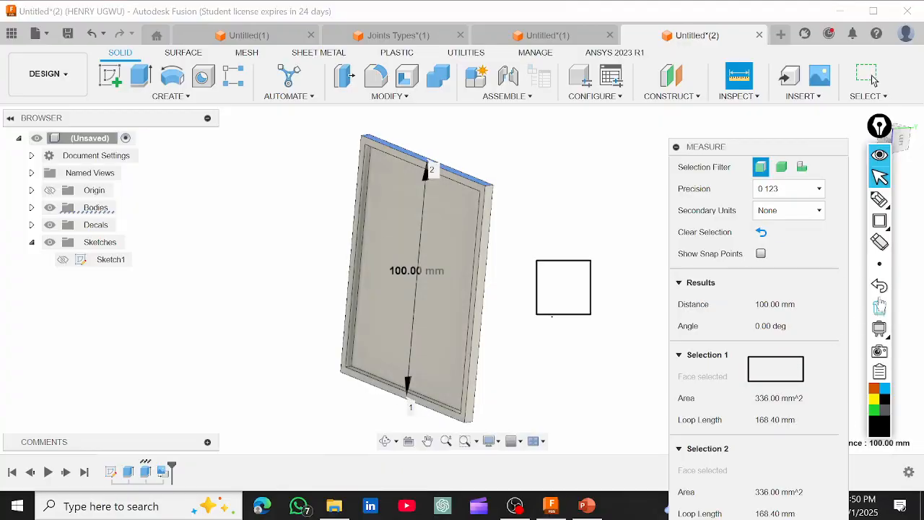
{"action": "left_click", "coordinate": [881, 224]}
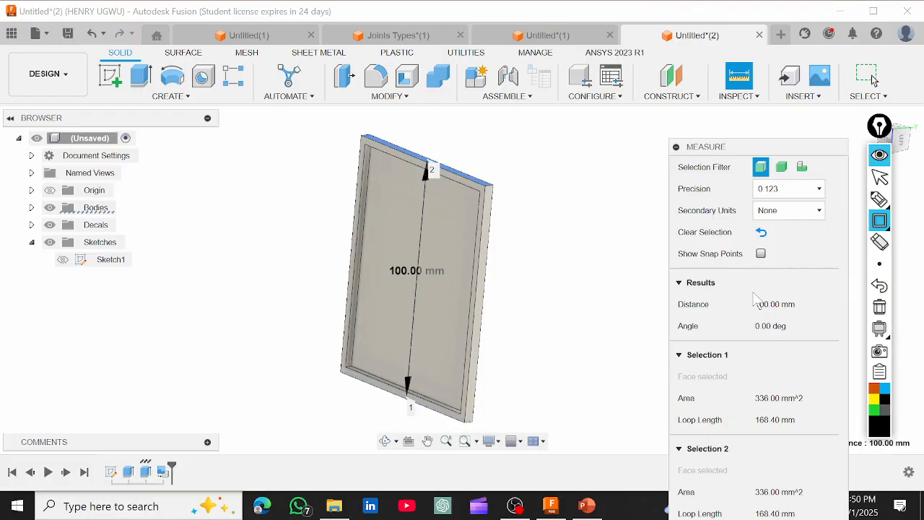
{"action": "left_click_drag", "start_coordinate": [753, 292], "coordinate": [809, 319]}
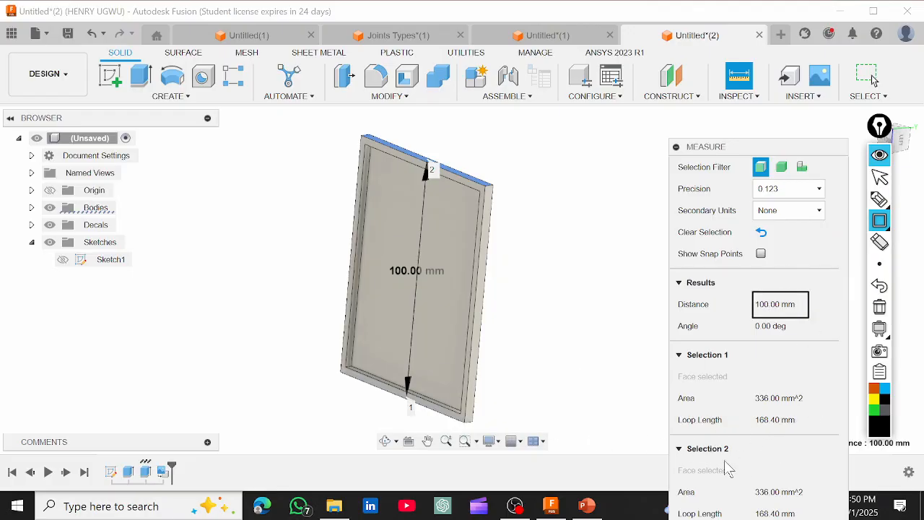
{"action": "scroll", "coordinate": [725, 460], "scroll_direction": "up", "scroll_amount": 4}
{"action": "left_click", "coordinate": [879, 177]}
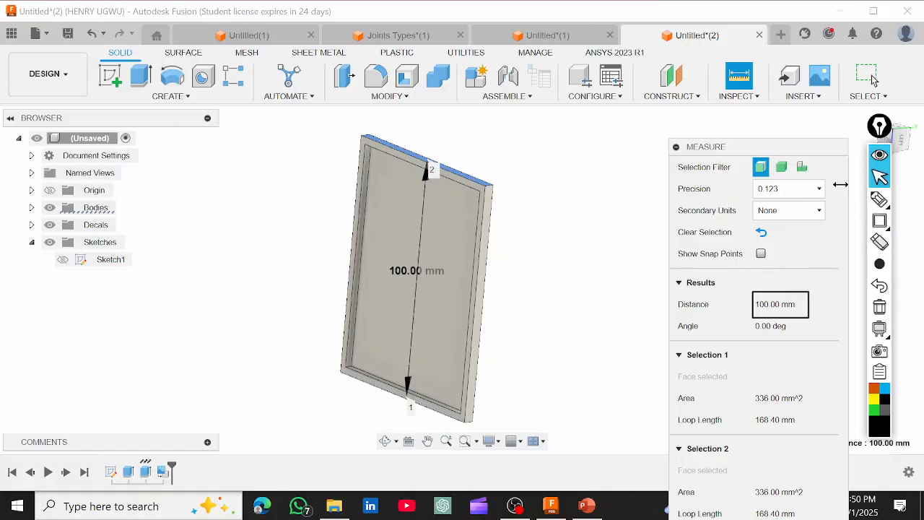
Clear the face measurement and measure the diagonal distance between the short thickness edges at two opposite corners of the frame
{"action": "left_click", "coordinate": [582, 254]}
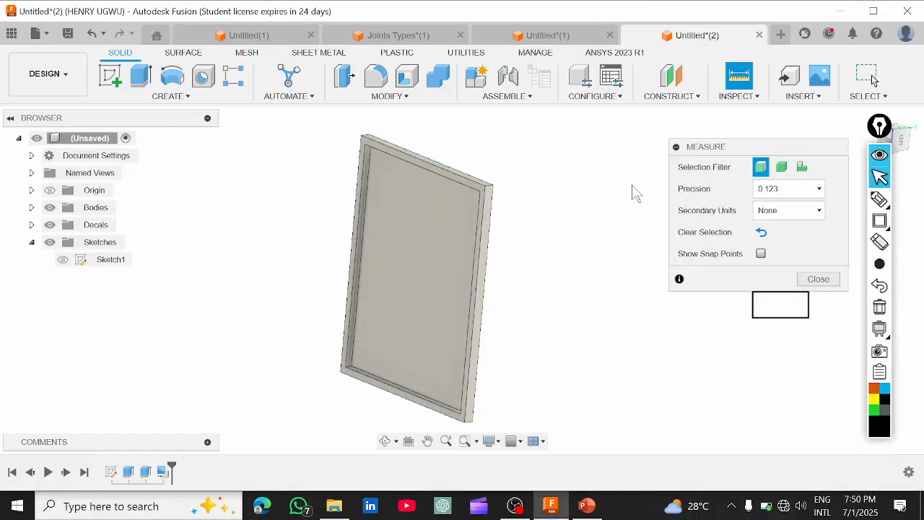
{"action": "scroll", "coordinate": [516, 198], "scroll_direction": "up", "scroll_amount": 6}
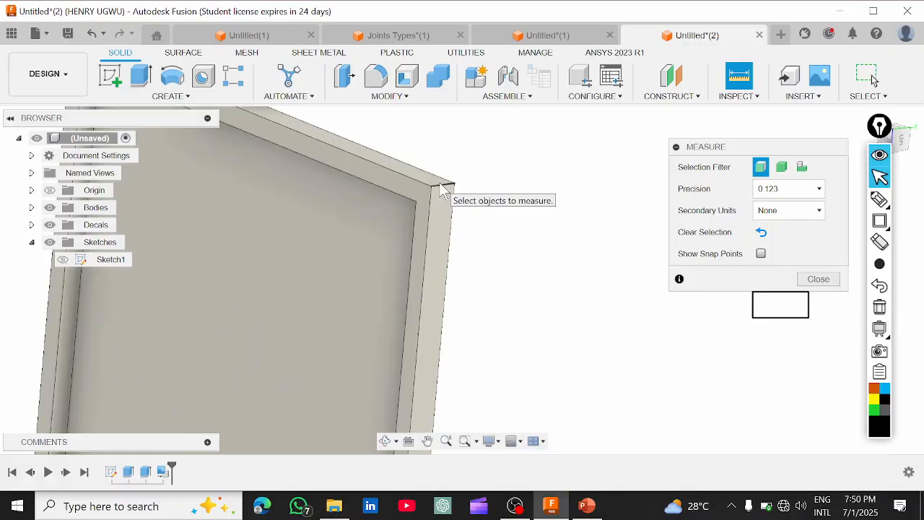
{"action": "left_click", "coordinate": [442, 190]}
{"action": "scroll", "coordinate": [457, 239], "scroll_direction": "down", "scroll_amount": 6}
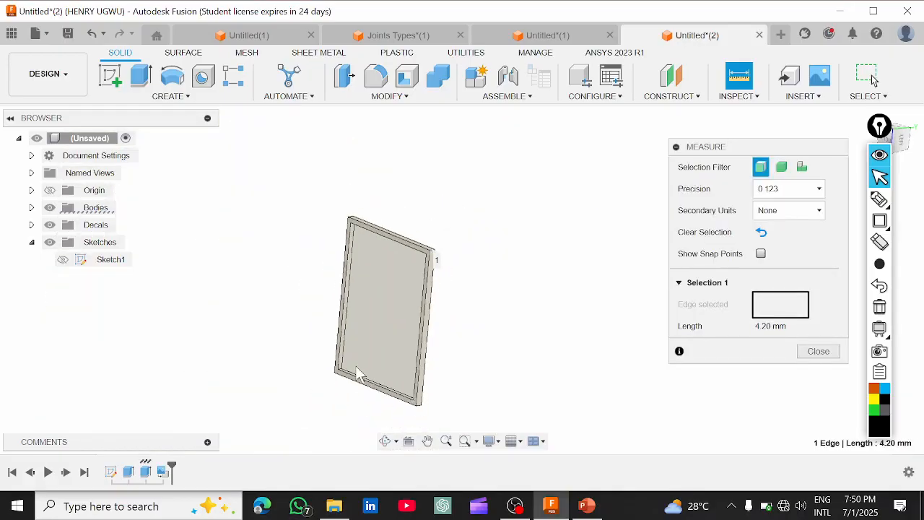
{"action": "middle_click_drag", "start_coordinate": [364, 383], "coordinate": [465, 285], "text": "shift"}
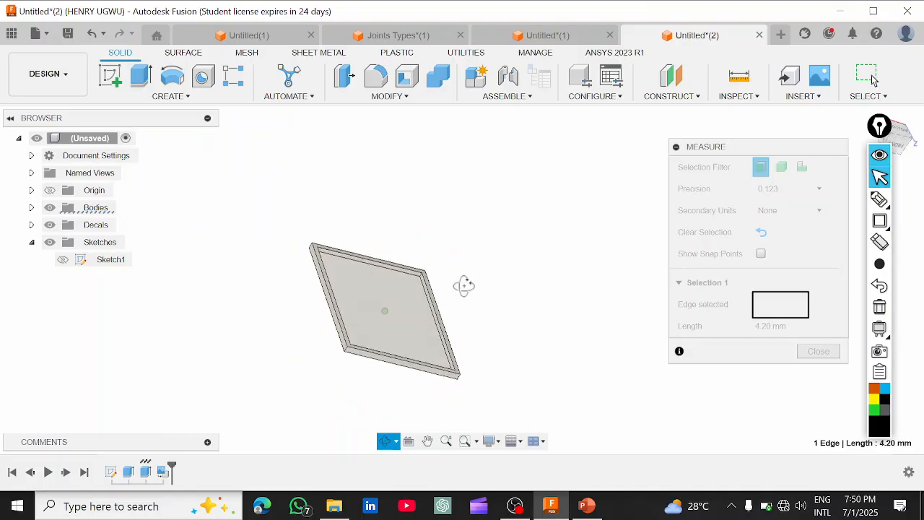
{"action": "scroll", "coordinate": [356, 350], "scroll_direction": "up", "scroll_amount": 5}
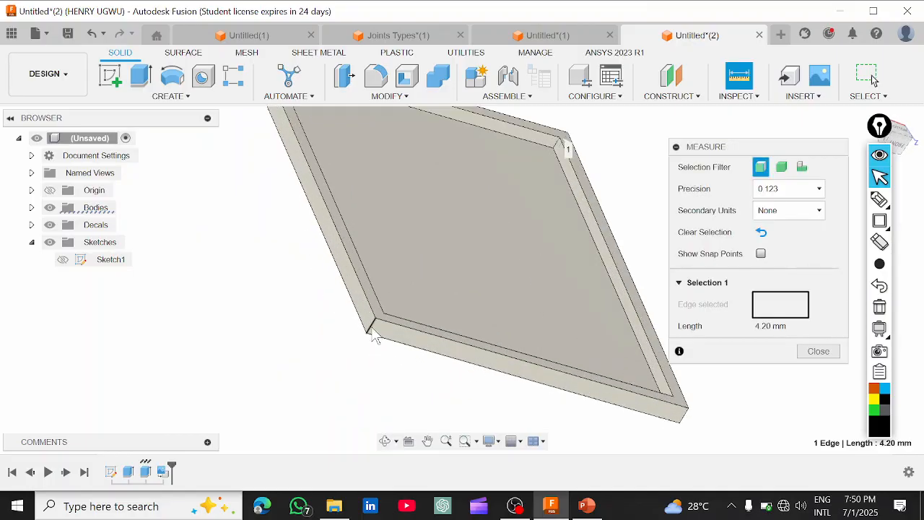
{"action": "left_click", "coordinate": [371, 330]}
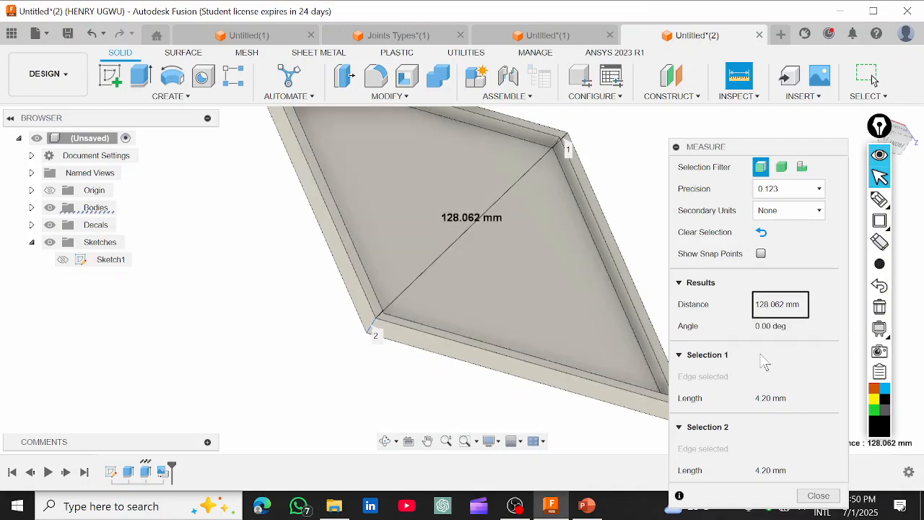
{"action": "scroll", "coordinate": [513, 328], "scroll_direction": "down", "scroll_amount": 5}
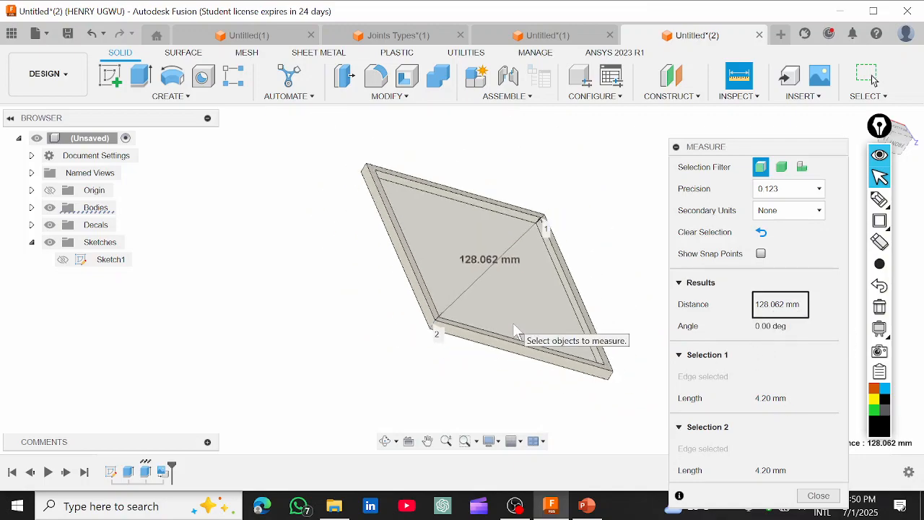
Clear the diagonal measurement and measure the inner wall face along one long side of the frame
{"action": "left_click", "coordinate": [645, 292]}
{"action": "scroll", "coordinate": [573, 320], "scroll_direction": "up", "scroll_amount": 4}
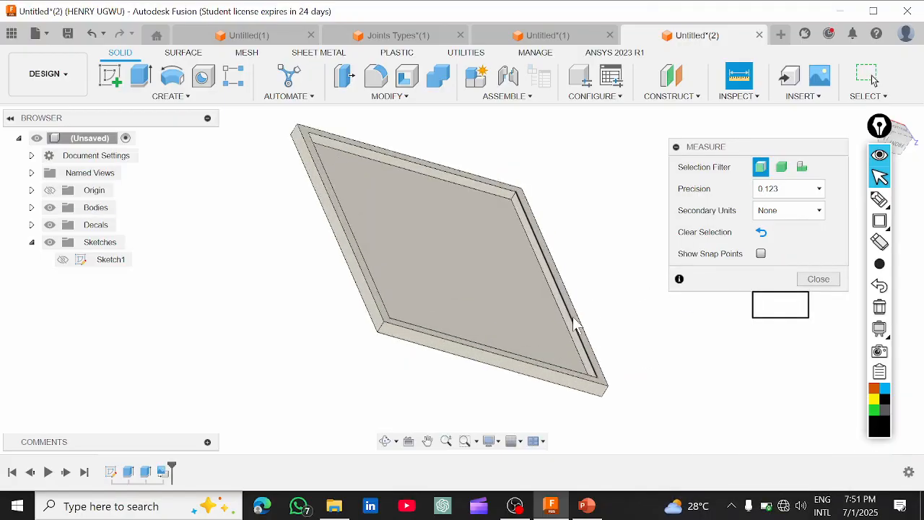
{"action": "left_click", "coordinate": [553, 292]}
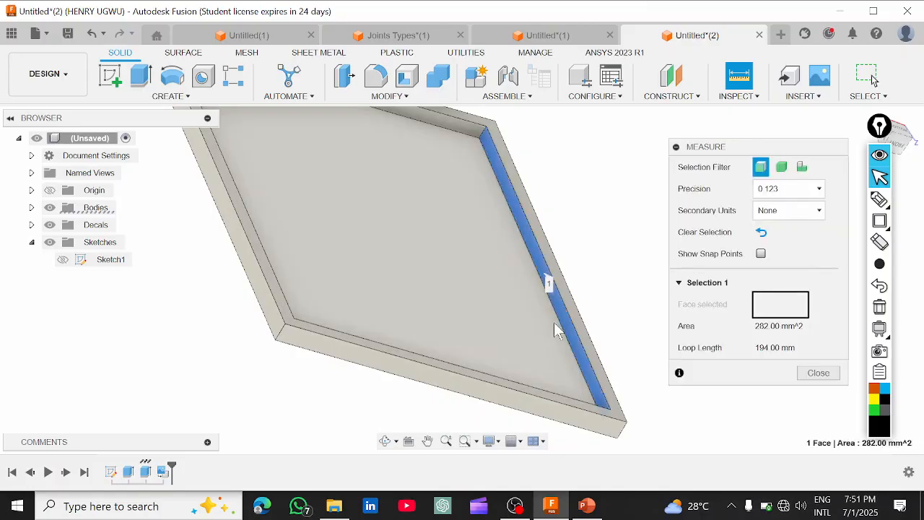
Add the adjacent short side's inner wall face to measure the angle between the two walls, then finish measuring
{"action": "scroll", "coordinate": [478, 304], "scroll_direction": "down", "scroll_amount": 2}
{"action": "middle_click_drag", "start_coordinate": [479, 296], "coordinate": [429, 386], "text": "shift"}
{"action": "scroll", "coordinate": [429, 383], "scroll_direction": "up", "scroll_amount": 6}
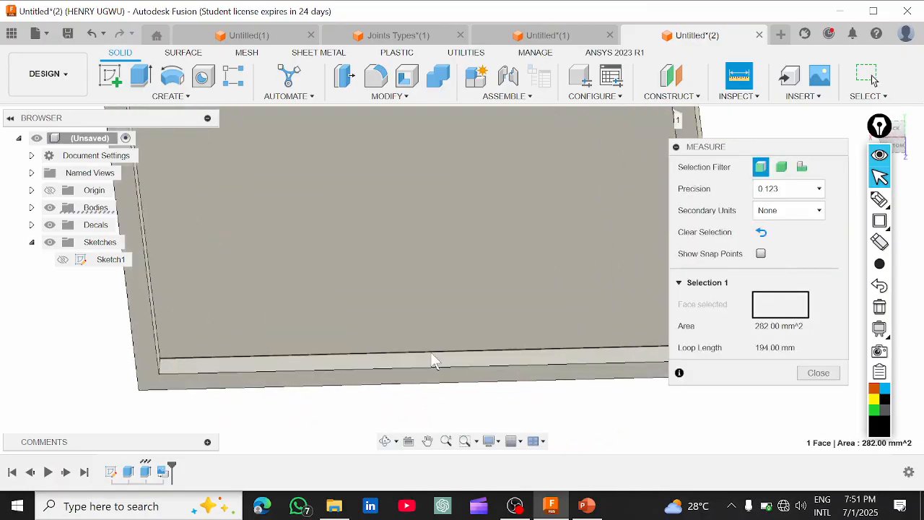
{"action": "scroll", "coordinate": [426, 367], "scroll_direction": "down", "scroll_amount": 2}
{"action": "left_click", "coordinate": [421, 372]}
{"action": "scroll", "coordinate": [427, 366], "scroll_direction": "down", "scroll_amount": 3}
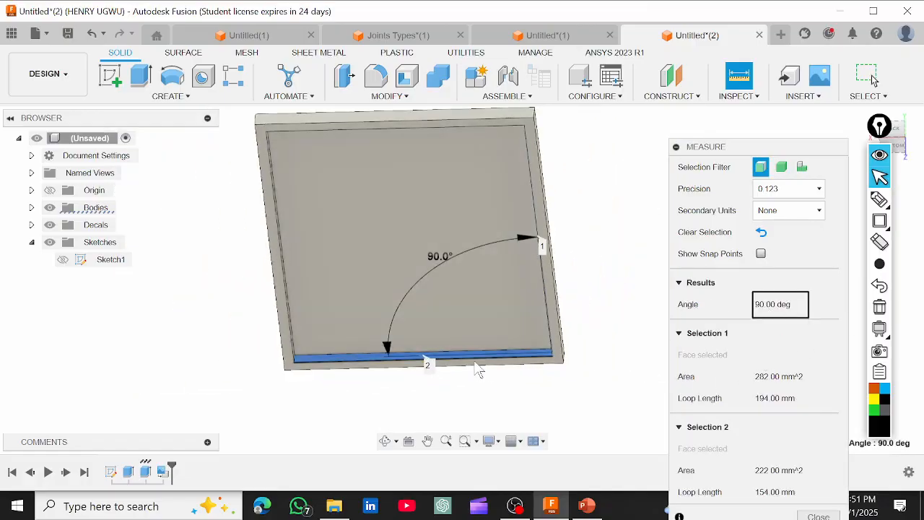
{"action": "middle_click_drag", "start_coordinate": [446, 319], "coordinate": [477, 289], "text": "shift"}
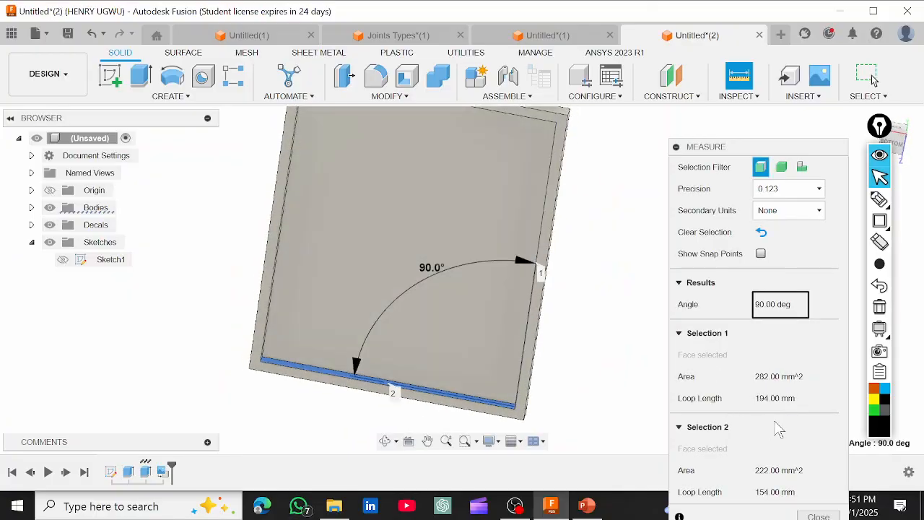
{"action": "scroll", "coordinate": [470, 348], "scroll_direction": "down", "scroll_amount": 3}
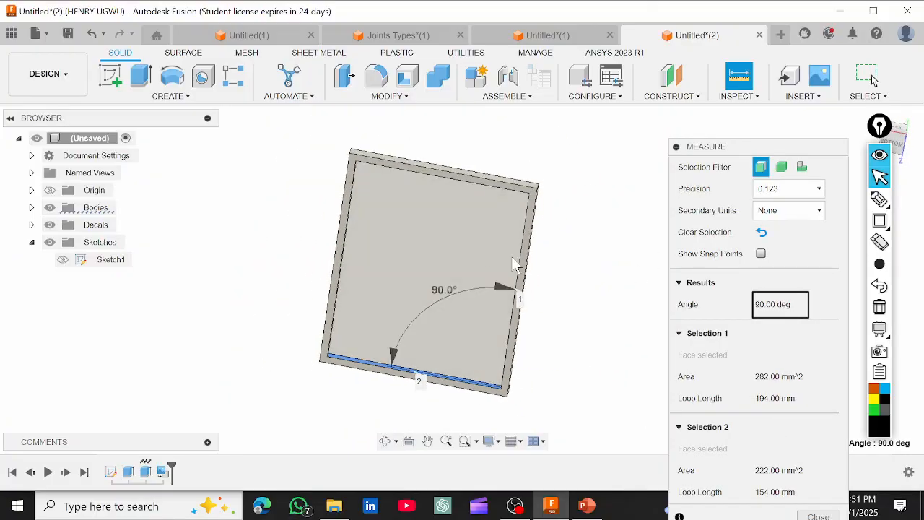
{"action": "left_click_drag", "start_coordinate": [722, 148], "coordinate": [713, 124]}
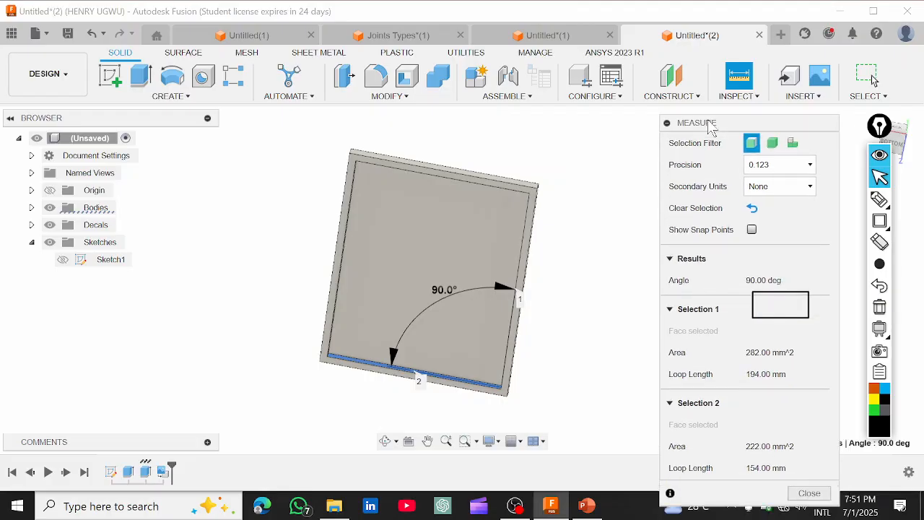
{"action": "left_click", "coordinate": [809, 493]}
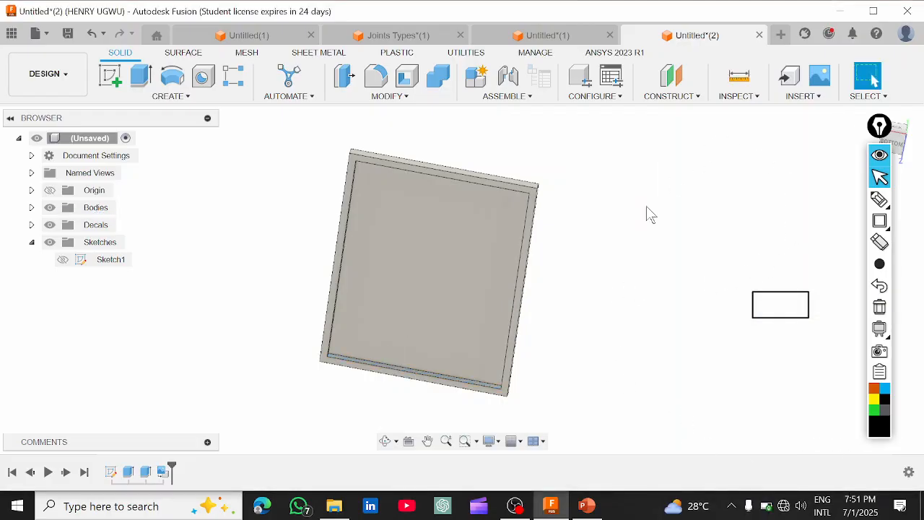
Start a Section Analysis of the solar panel using the outer face of one short end as the cut plane
{"action": "middle_click_drag", "start_coordinate": [503, 239], "coordinate": [570, 287], "text": "shift"}
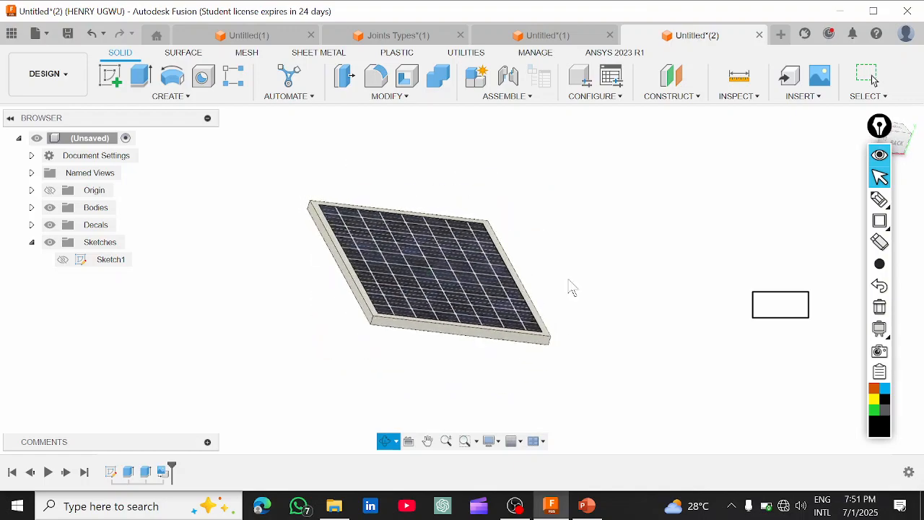
{"action": "left_click", "coordinate": [737, 99]}
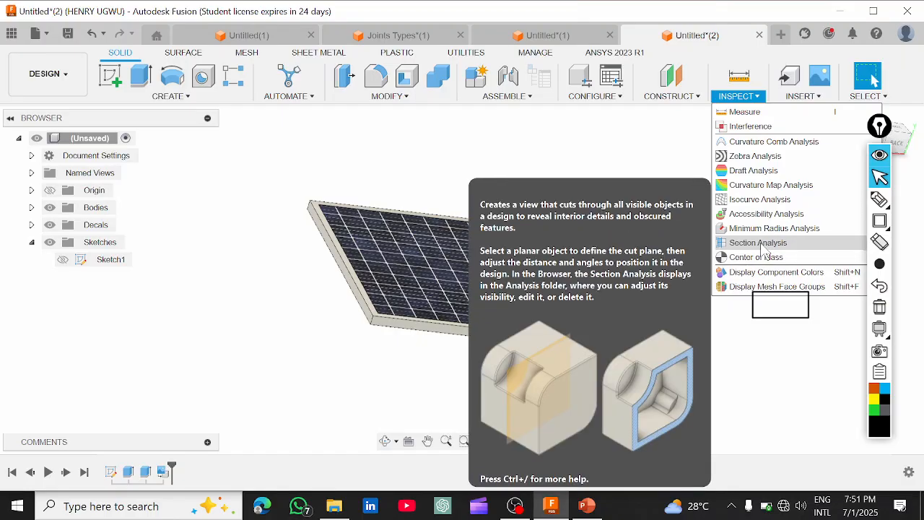
{"action": "left_click", "coordinate": [763, 245]}
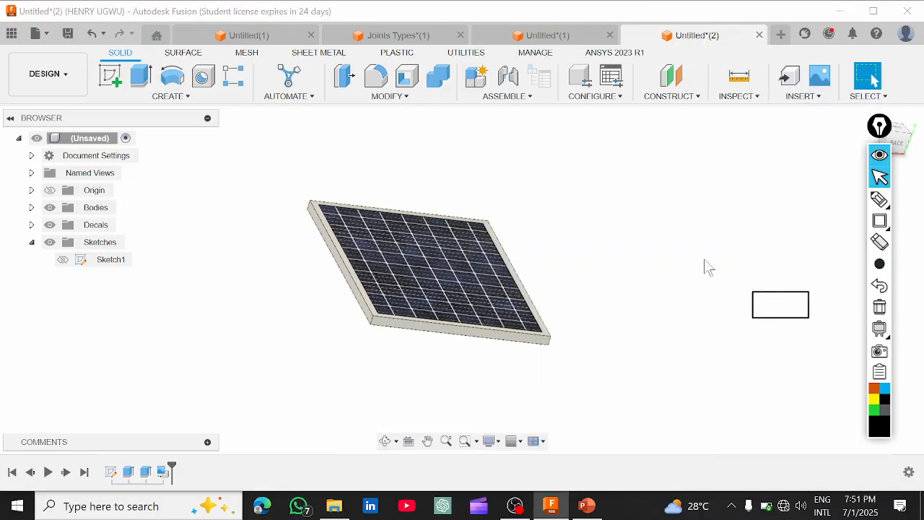
{"action": "scroll", "coordinate": [490, 366], "scroll_direction": "up", "scroll_amount": 2}
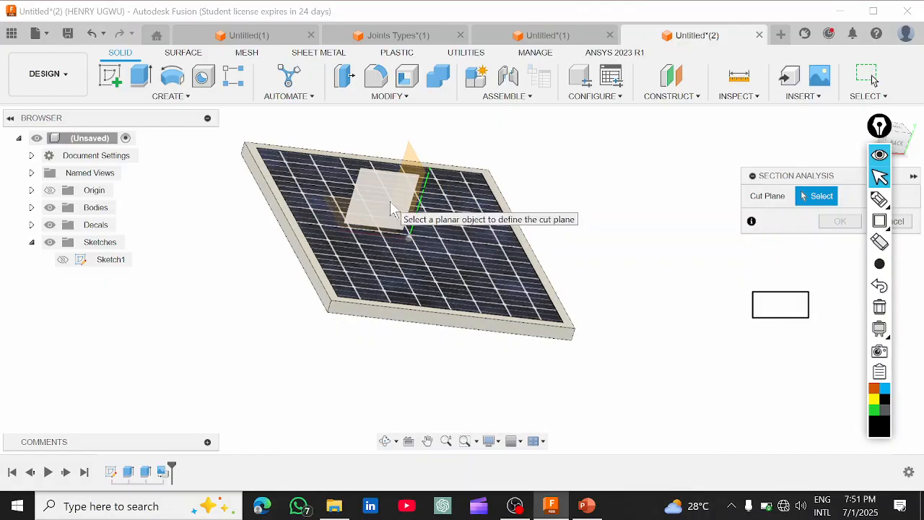
{"action": "left_click", "coordinate": [387, 320]}
{"action": "scroll", "coordinate": [430, 365], "scroll_direction": "up", "scroll_amount": 3}
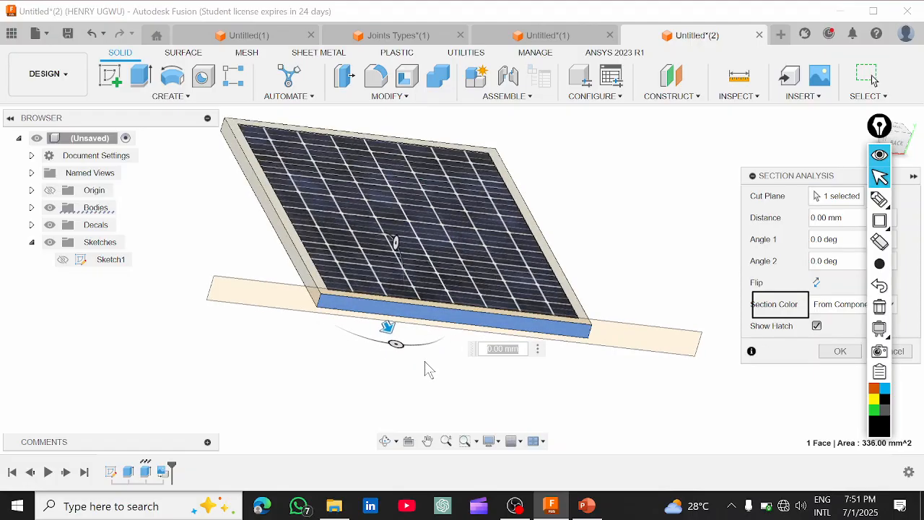
Offset the section's cut plane by -35 mm into the panel and view the cut through the frame
{"action": "middle_click_drag", "start_coordinate": [412, 258], "coordinate": [446, 309]}
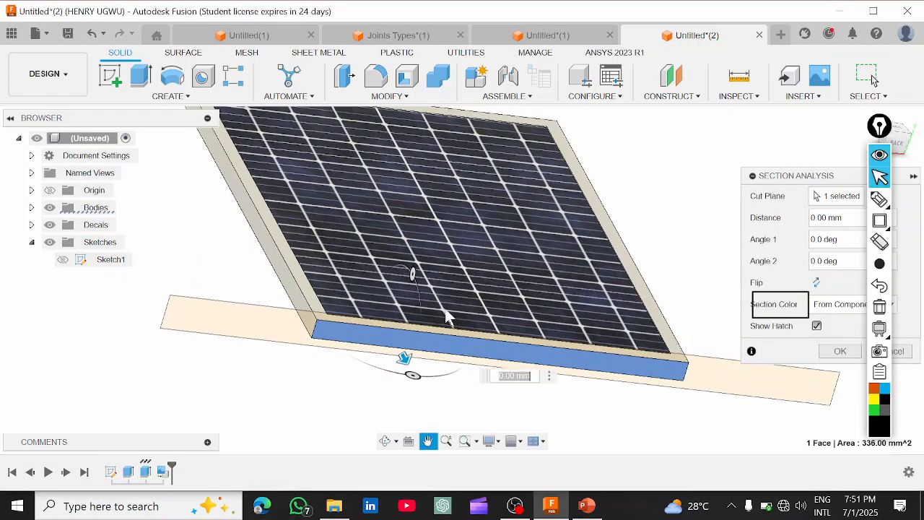
{"action": "left_click_drag", "start_coordinate": [405, 355], "coordinate": [358, 273]}
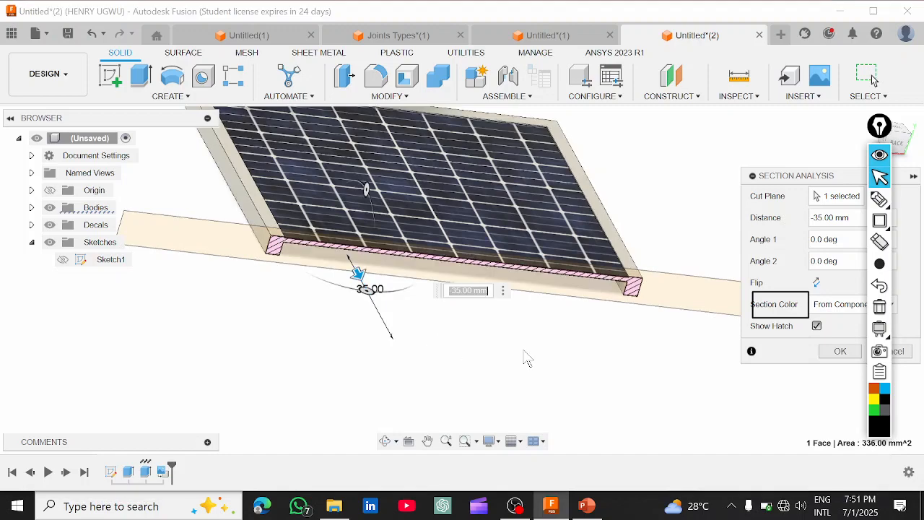
{"action": "mouse_move", "coordinate": [527, 359]}
{"action": "middle_mouse_down", "text": "shift"}
{"action": "mouse_move", "coordinate": [520, 320]}
{"action": "mouse_move", "coordinate": [495, 293]}
{"action": "mouse_move", "coordinate": [524, 300]}
{"action": "mouse_move", "coordinate": [532, 319]}
{"action": "mouse_move", "coordinate": [522, 313]}
{"action": "mouse_move", "coordinate": [519, 330]}
{"action": "mouse_move", "coordinate": [536, 296]}
{"action": "middle_mouse_up", "text": "shift"}
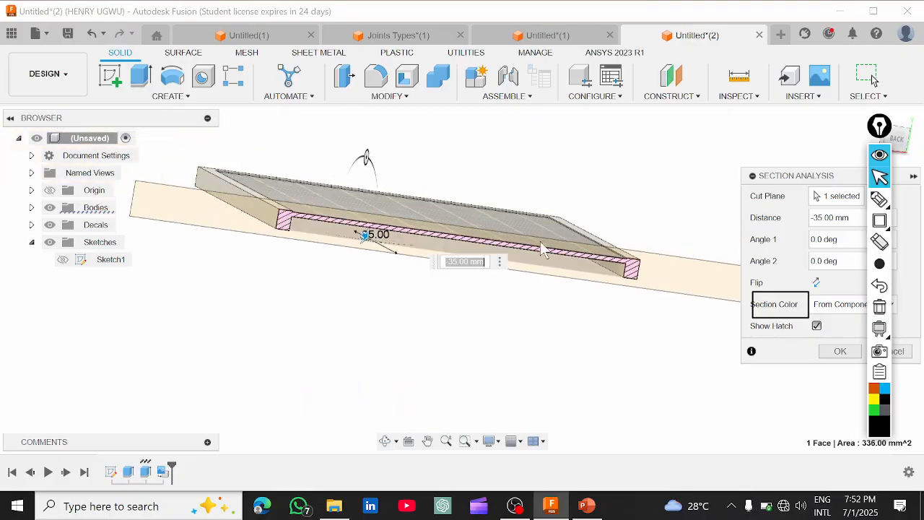
{"action": "middle_click_drag", "start_coordinate": [409, 226], "coordinate": [333, 209], "text": "shift"}
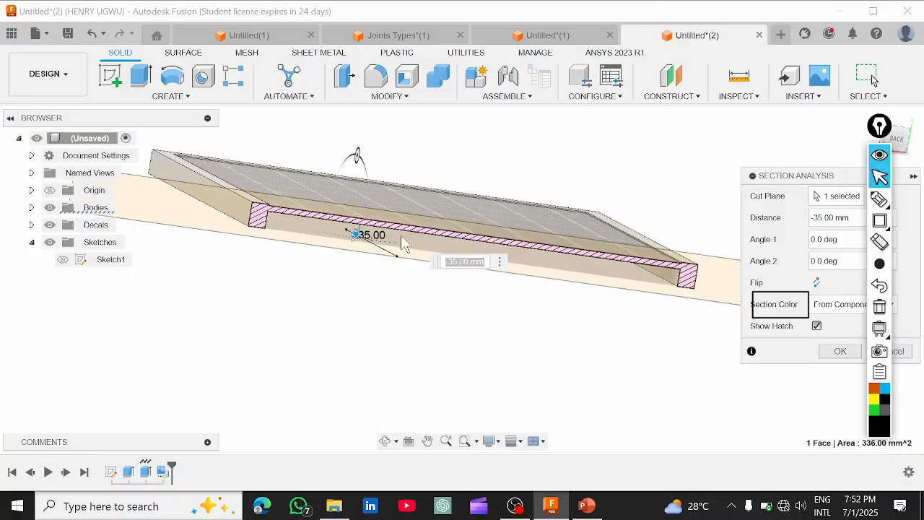
{"action": "mouse_move", "coordinate": [602, 291]}
{"action": "middle_mouse_down", "text": "shift"}
{"action": "mouse_move", "coordinate": [628, 353]}
{"action": "mouse_move", "coordinate": [624, 327]}
{"action": "middle_mouse_up", "text": "shift"}
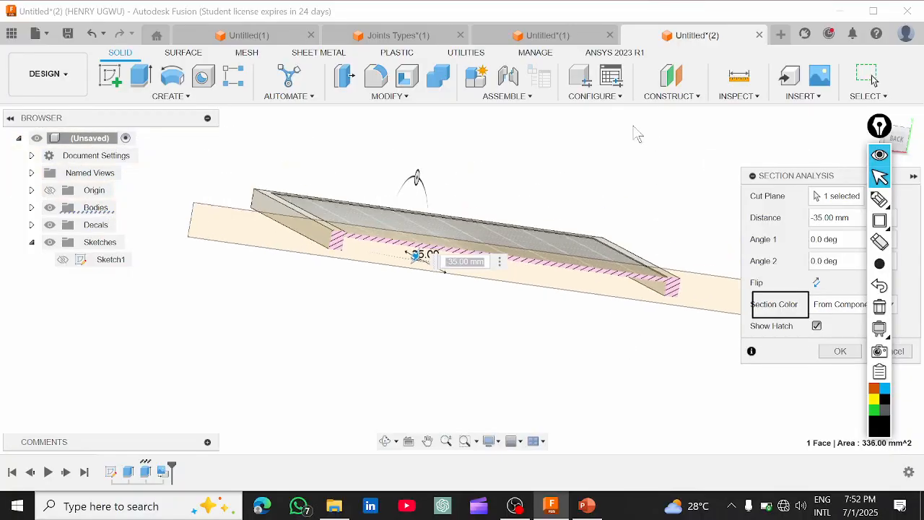
Switch to the chess pawn document and start a Section Analysis of the pawn using the vertical XY origin plane as the cut plane
{"action": "left_click", "coordinate": [533, 35]}
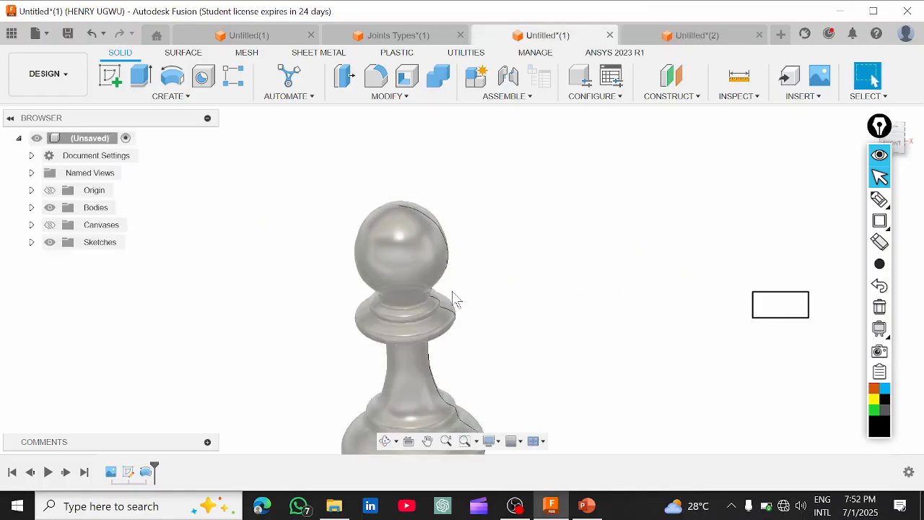
{"action": "scroll", "coordinate": [455, 299], "scroll_direction": "down", "scroll_amount": 3}
{"action": "middle_click_drag", "start_coordinate": [466, 325], "coordinate": [466, 262]}
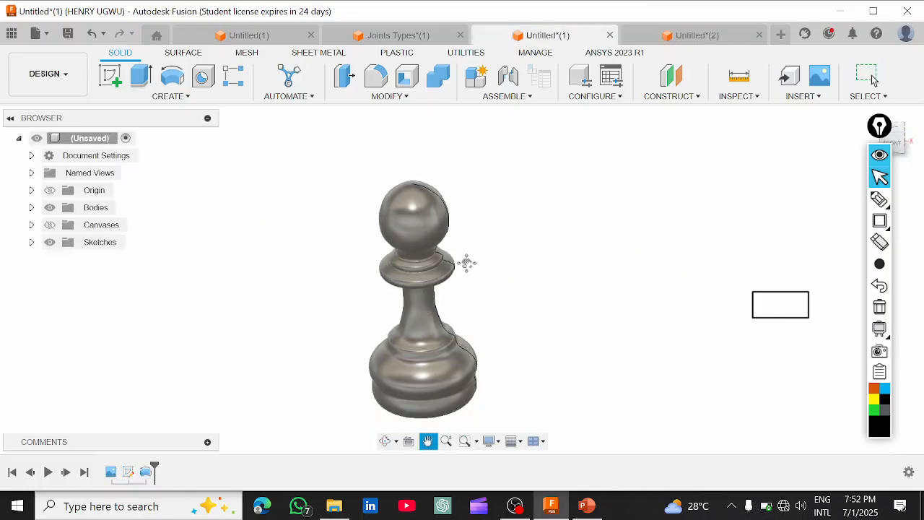
{"action": "left_click", "coordinate": [737, 98]}
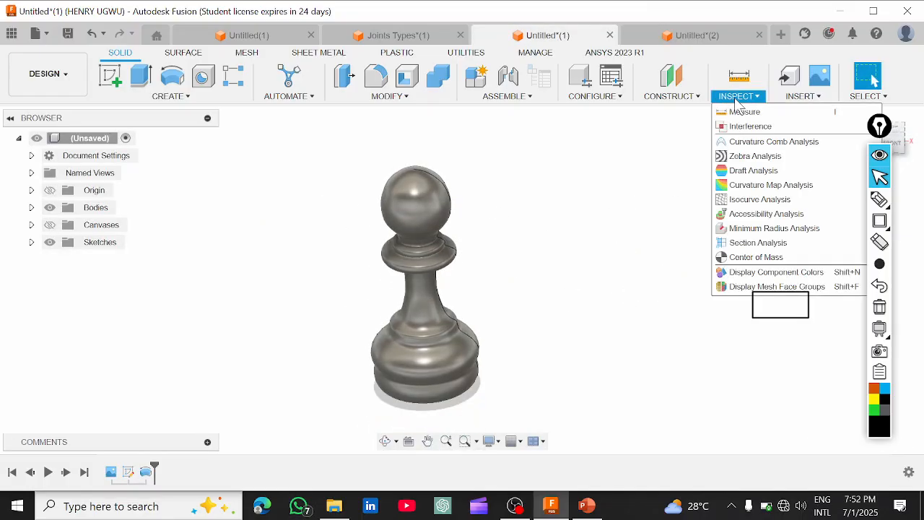
{"action": "left_click", "coordinate": [758, 243]}
{"action": "scroll", "coordinate": [489, 354], "scroll_direction": "up", "scroll_amount": 2}
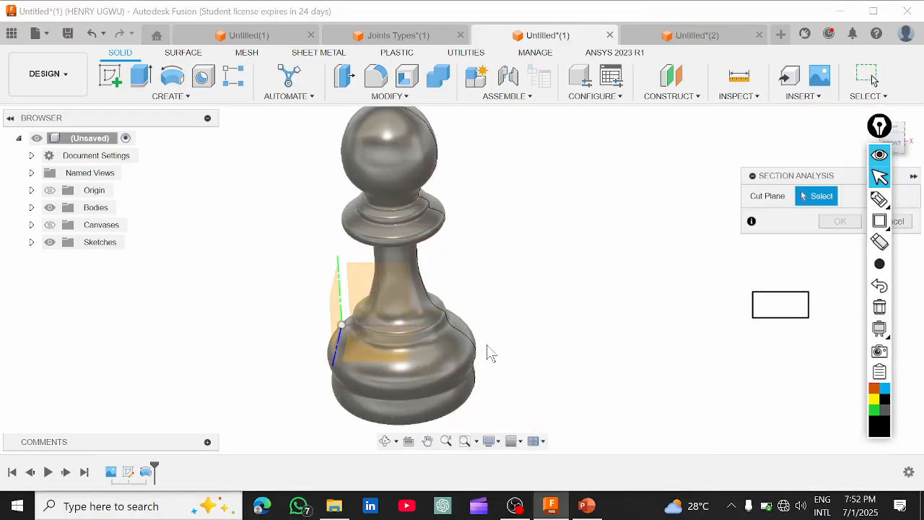
{"action": "left_click", "coordinate": [361, 288]}
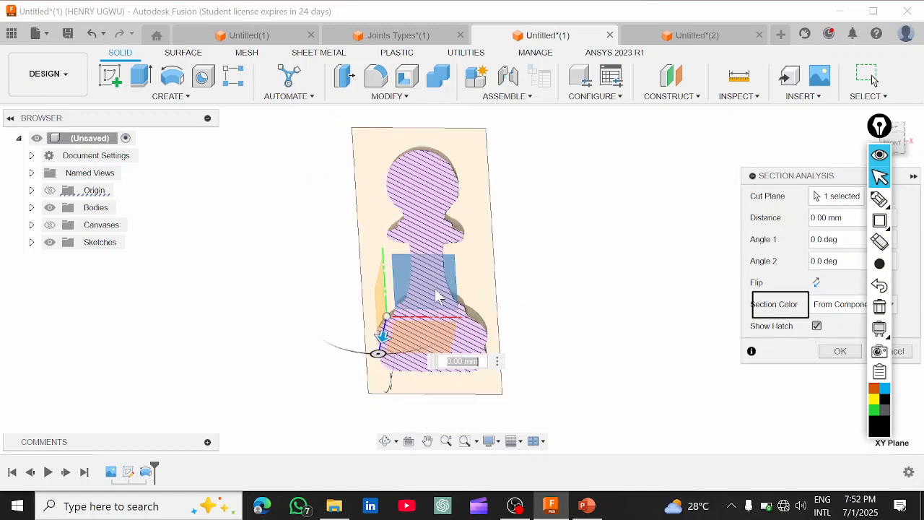
Examine the pawn's cross-section from an angle, offset the cut plane by 1 mm, and cancel the section analysis
{"action": "middle_click_drag", "start_coordinate": [466, 267], "coordinate": [482, 332], "text": "shift"}
{"action": "scroll", "coordinate": [429, 350], "scroll_direction": "up", "scroll_amount": 3}
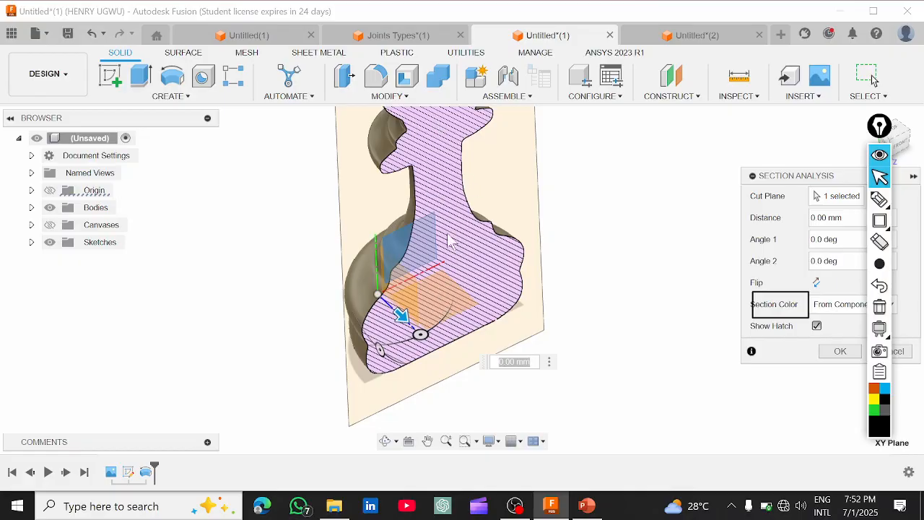
{"action": "scroll", "coordinate": [433, 263], "scroll_direction": "down", "scroll_amount": 3}
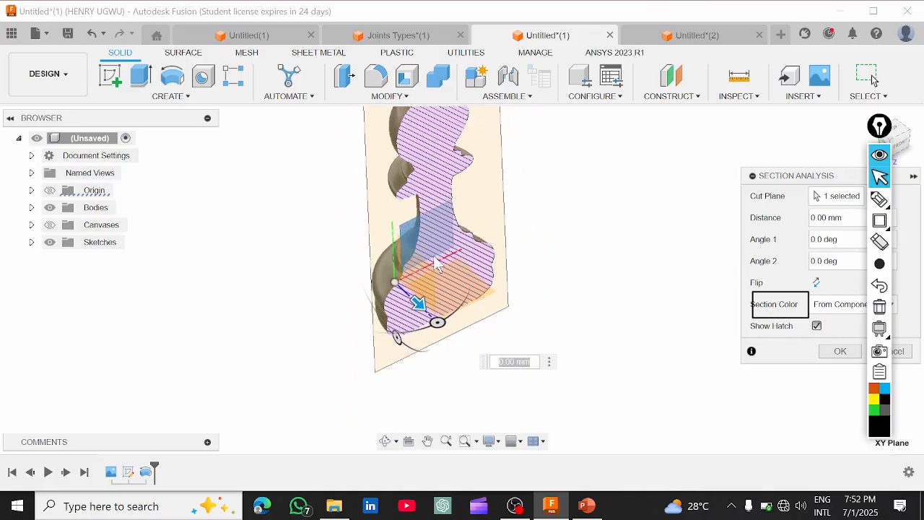
{"action": "middle_click_drag", "start_coordinate": [435, 287], "coordinate": [431, 325]}
{"action": "left_click_drag", "start_coordinate": [417, 348], "coordinate": [426, 353]}
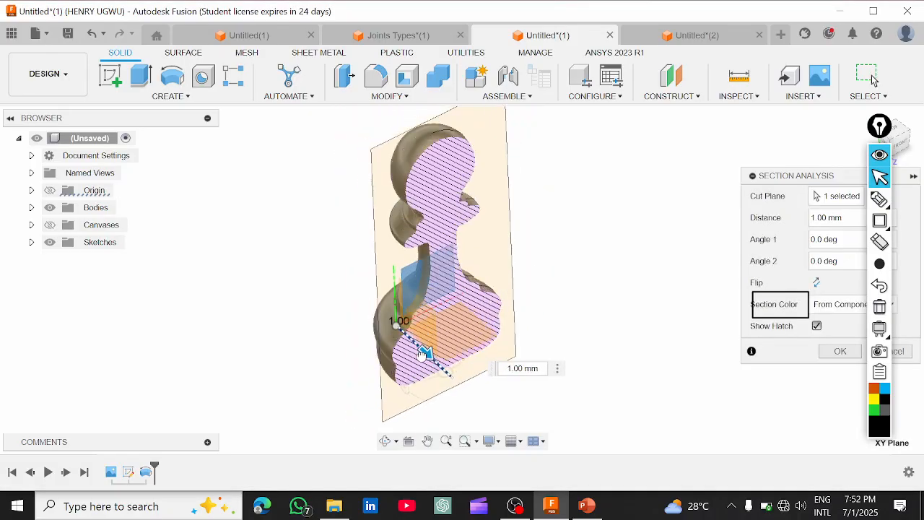
{"action": "left_click", "coordinate": [903, 355]}
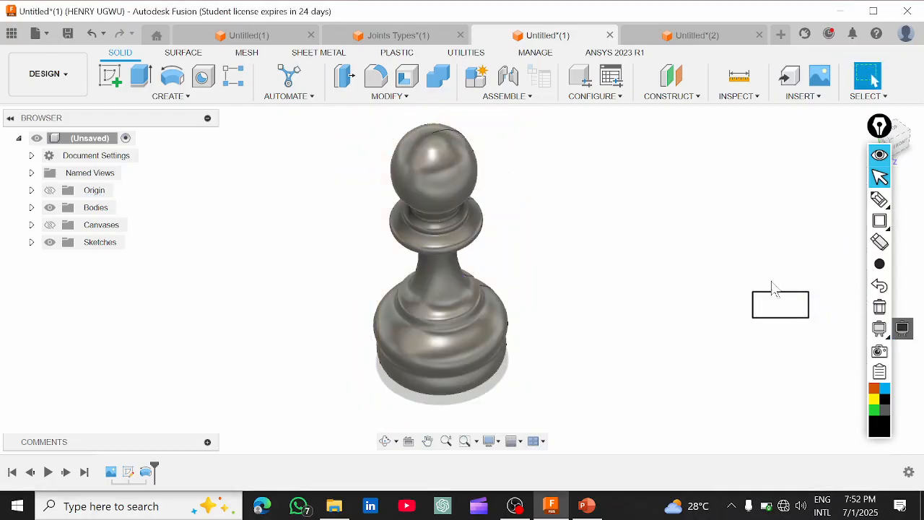
Try to shell the pawn through its flat bottom face with an inside thickness of 1 mm
{"action": "scroll", "coordinate": [466, 278], "scroll_direction": "up", "scroll_amount": 3}
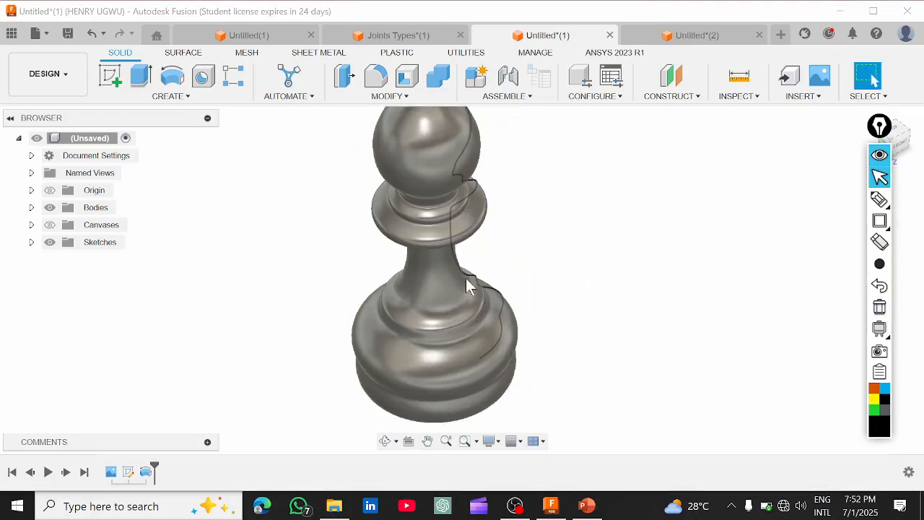
{"action": "scroll", "coordinate": [491, 314], "scroll_direction": "down", "scroll_amount": 5}
{"action": "middle_click_drag", "start_coordinate": [491, 324], "coordinate": [486, 105], "text": "shift"}
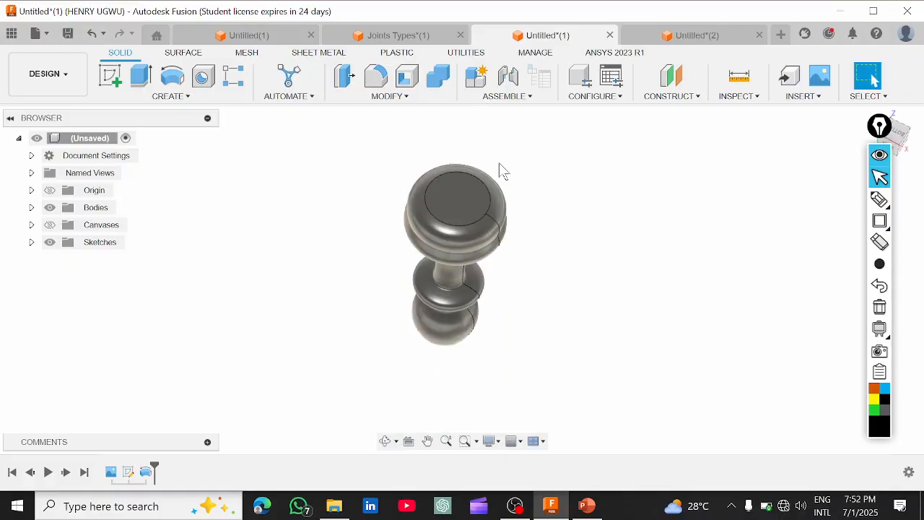
{"action": "left_click", "coordinate": [389, 98]}
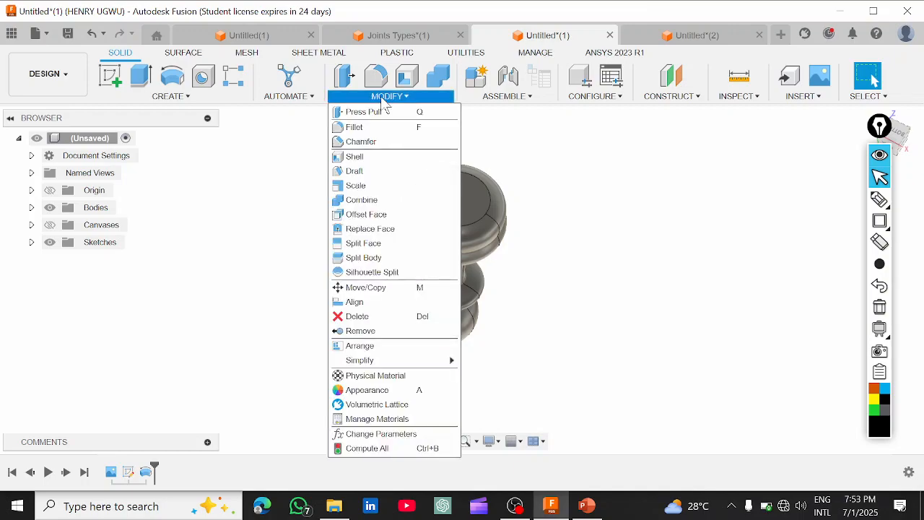
{"action": "left_click", "coordinate": [364, 158]}
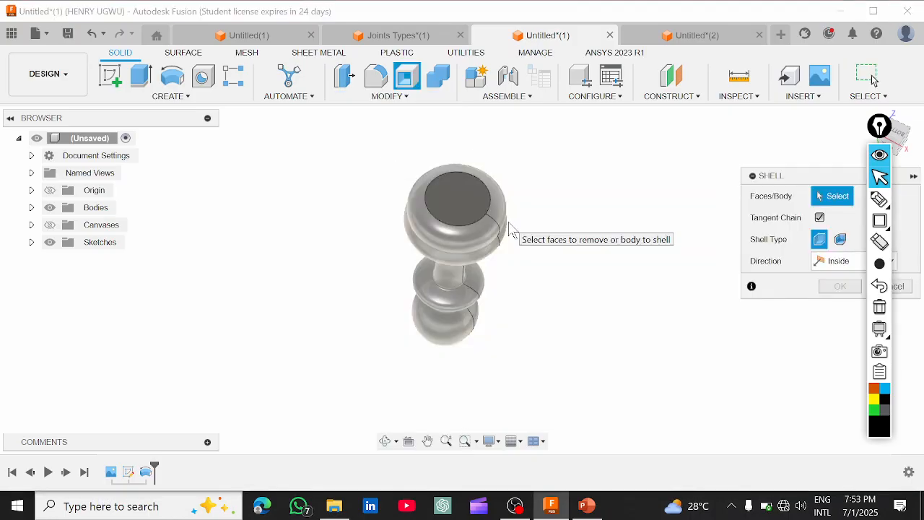
{"action": "left_click_drag", "start_coordinate": [821, 174], "coordinate": [690, 152]}
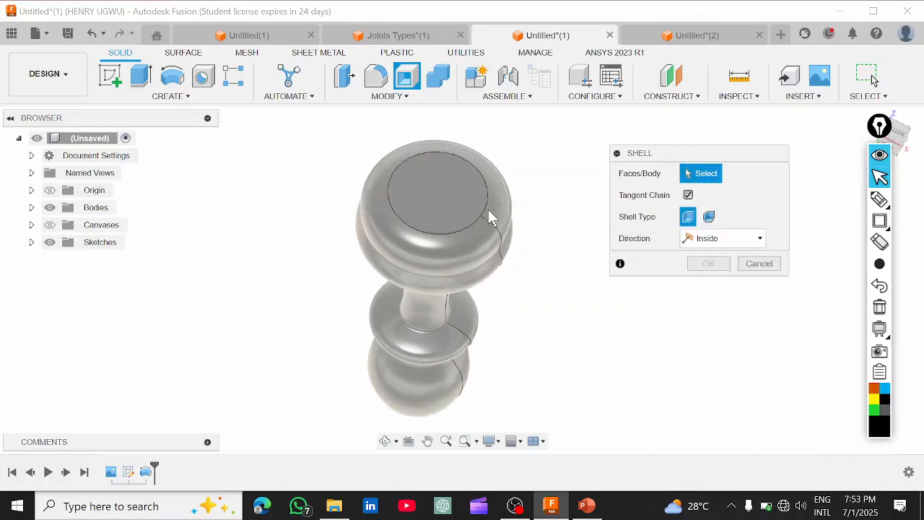
{"action": "scroll", "coordinate": [470, 199], "scroll_direction": "up", "scroll_amount": 2}
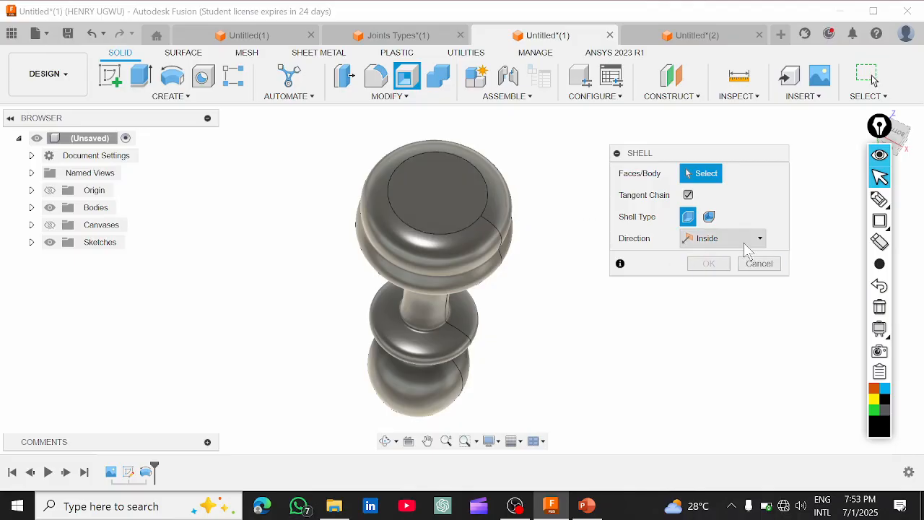
{"action": "left_click", "coordinate": [448, 189]}
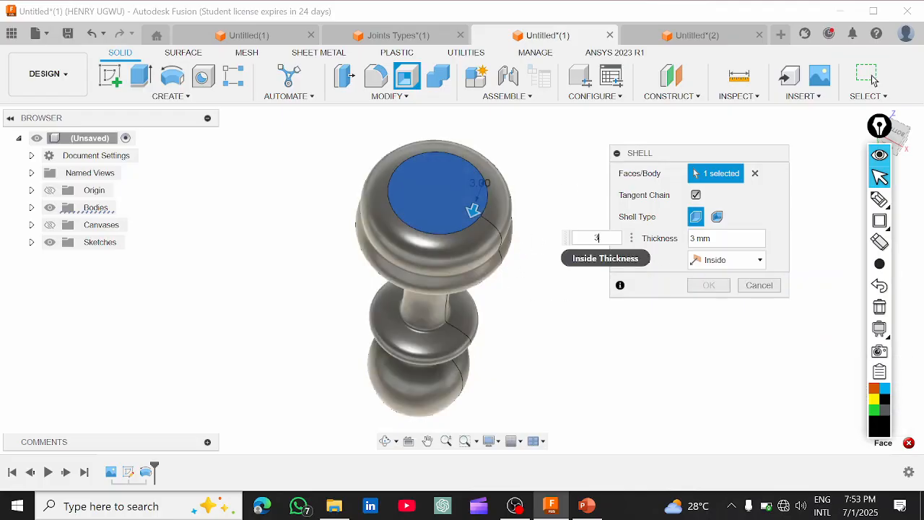
{"action": "type", "text": "1"}
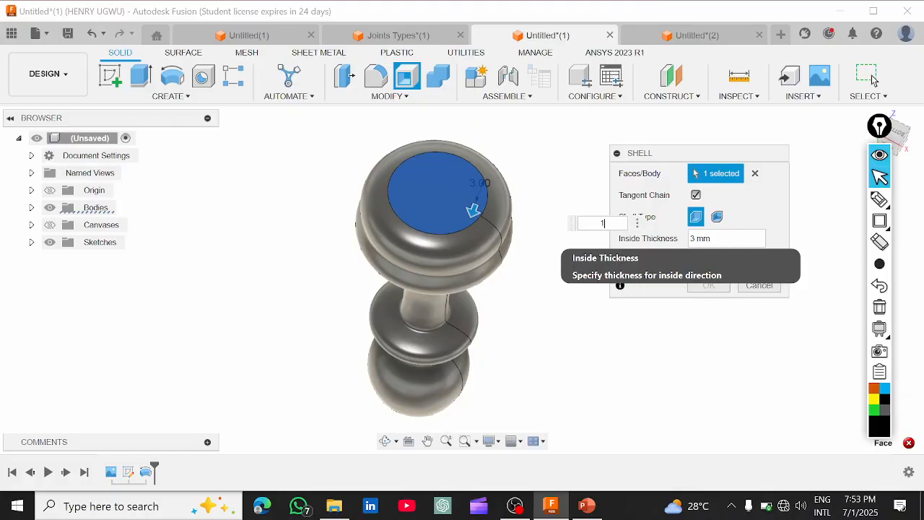
{"action": "key", "text": "Return"}
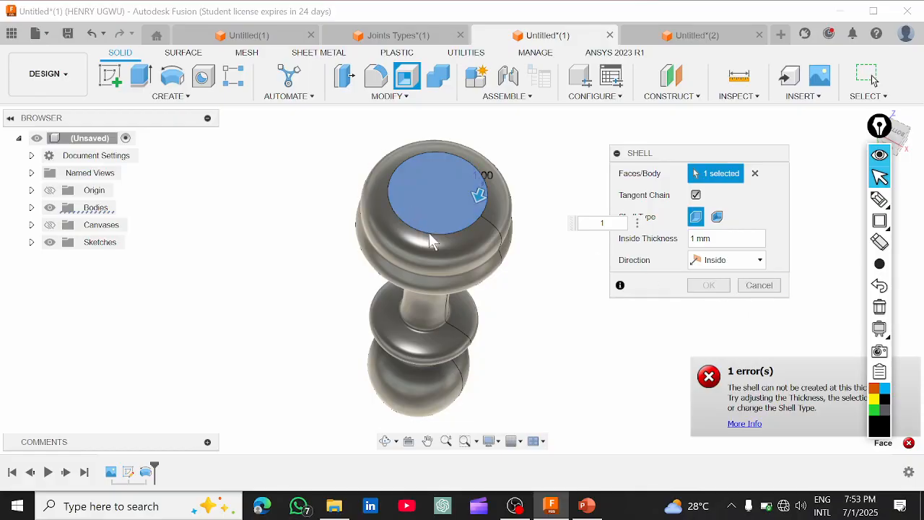
Try an inside thickness of 0.5 mm for the pawn's shell and cancel the Shell command
{"action": "scroll", "coordinate": [447, 230], "scroll_direction": "down", "scroll_amount": 2}
{"action": "middle_click_drag", "start_coordinate": [447, 229], "coordinate": [399, 331], "text": "shift"}
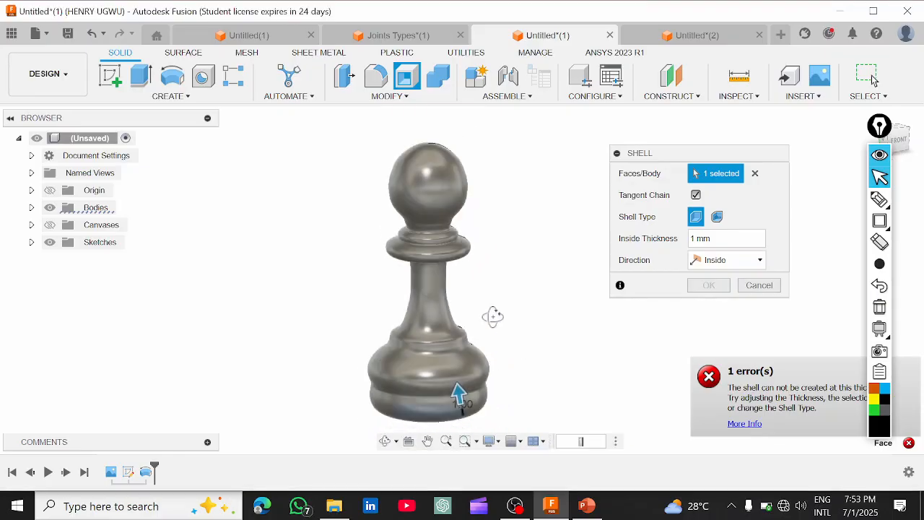
{"action": "mouse_move", "coordinate": [491, 315]}
{"action": "middle_mouse_down", "text": "shift"}
{"action": "mouse_move", "coordinate": [499, 248]}
{"action": "mouse_move", "coordinate": [493, 296]}
{"action": "mouse_move", "coordinate": [448, 338]}
{"action": "mouse_move", "coordinate": [451, 311]}
{"action": "mouse_move", "coordinate": [429, 282]}
{"action": "mouse_move", "coordinate": [470, 325]}
{"action": "mouse_move", "coordinate": [473, 372]}
{"action": "mouse_move", "coordinate": [495, 211]}
{"action": "middle_mouse_up", "text": "shift"}
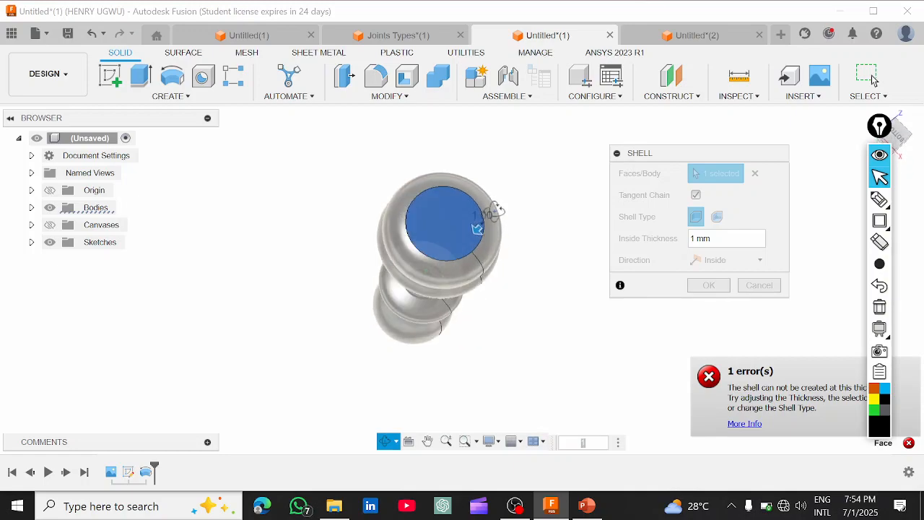
{"action": "type", "text": ".5"}
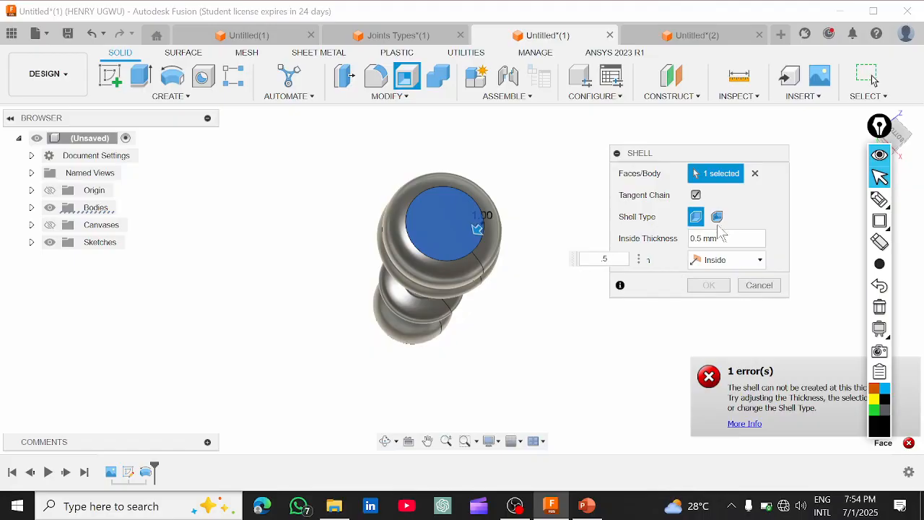
{"action": "left_click", "coordinate": [757, 285]}
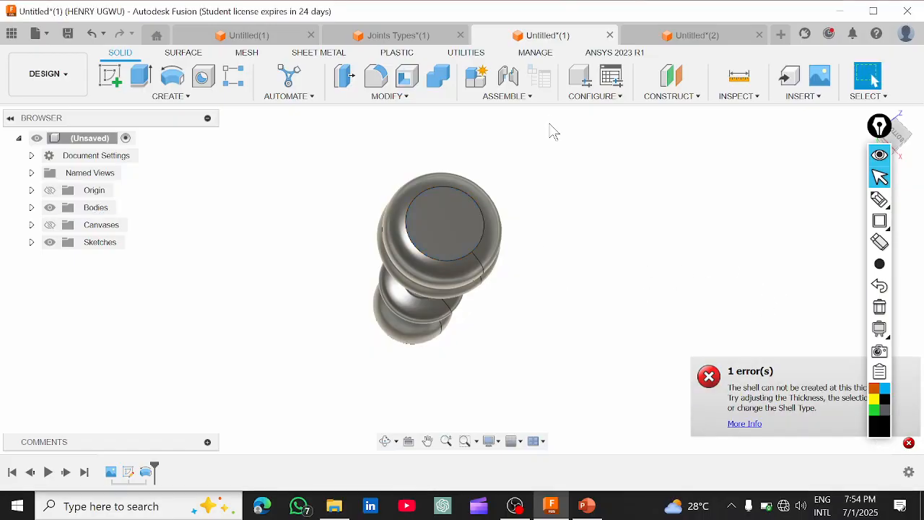
Sketch a two-point rectangle about 25 by 15 mm beside the pawn on the horizontal origin plane and finish the sketch
{"action": "mouse_move", "coordinate": [467, 266]}
{"action": "middle_mouse_down", "text": "shift"}
{"action": "mouse_move", "coordinate": [470, 254]}
{"action": "mouse_move", "coordinate": [460, 390]}
{"action": "mouse_move", "coordinate": [466, 320]}
{"action": "mouse_move", "coordinate": [458, 345]}
{"action": "middle_mouse_up", "text": "shift"}
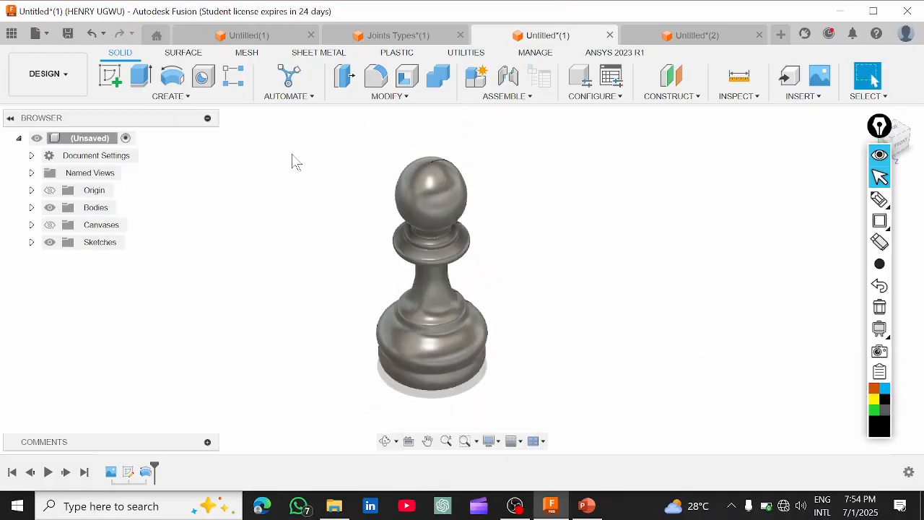
{"action": "left_click", "coordinate": [165, 95]}
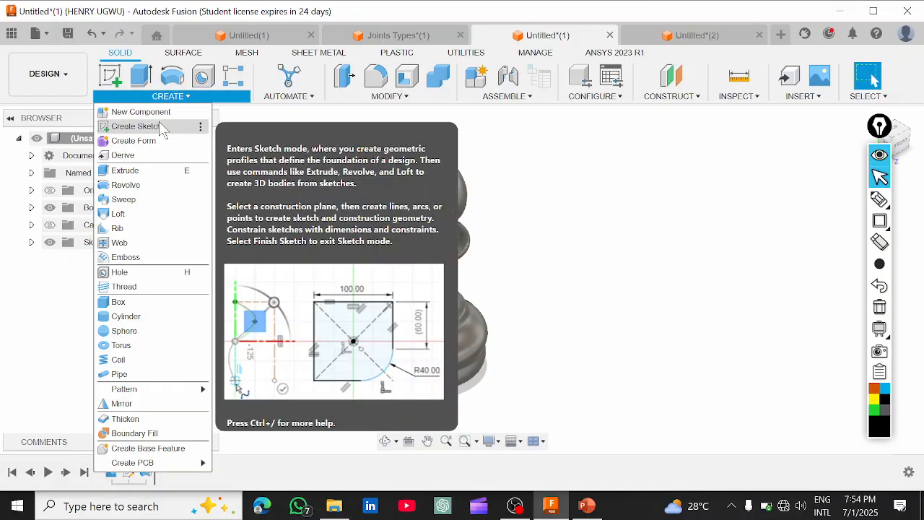
{"action": "left_click", "coordinate": [138, 127]}
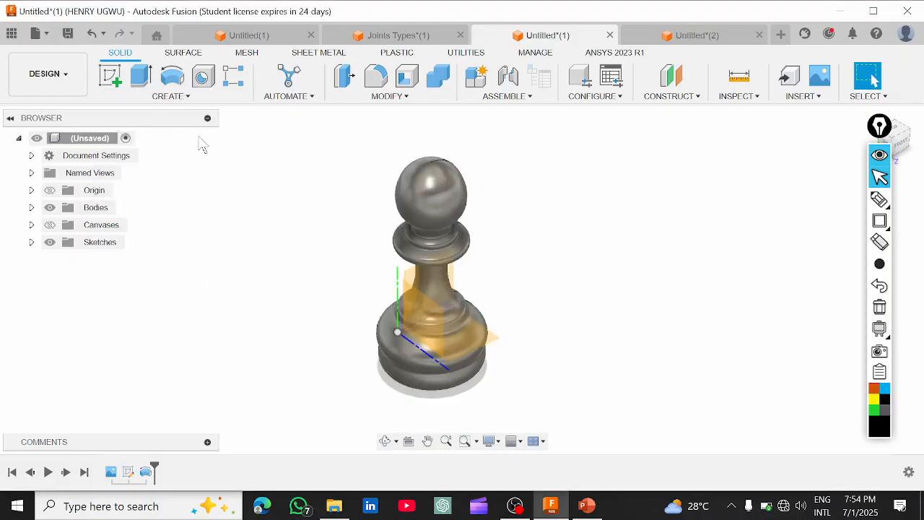
{"action": "left_click", "coordinate": [491, 344]}
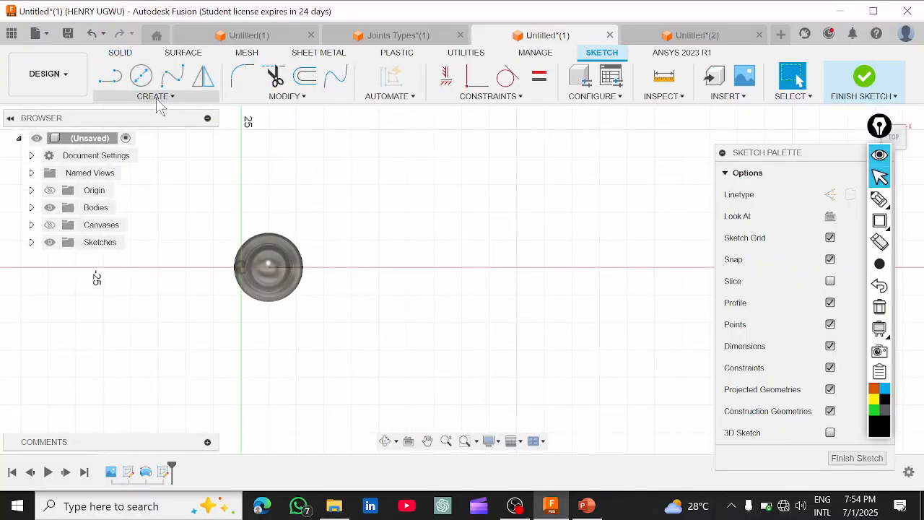
{"action": "left_click", "coordinate": [158, 104]}
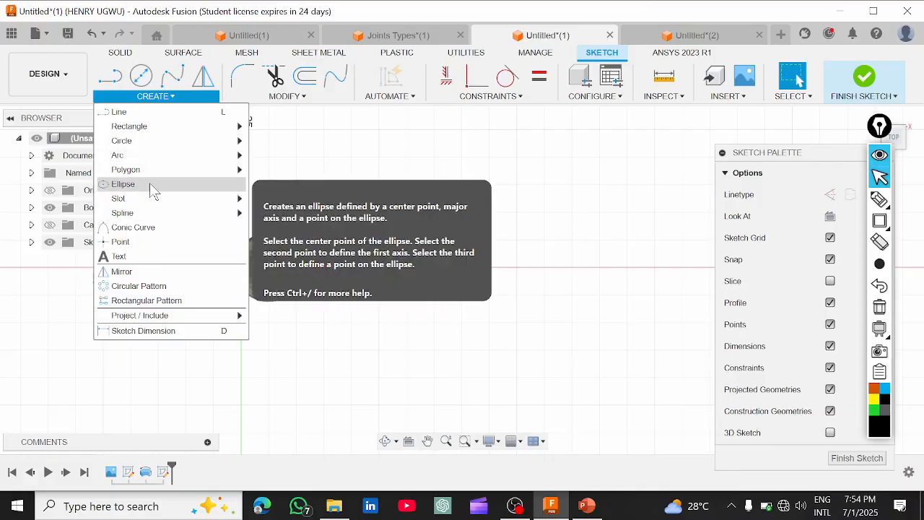
{"action": "mouse_move", "coordinate": [212, 128]}
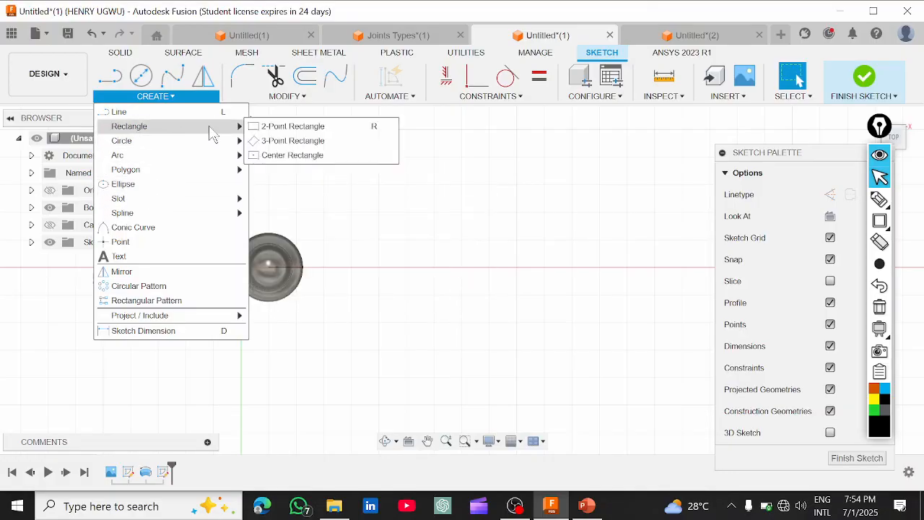
{"action": "left_click", "coordinate": [283, 127]}
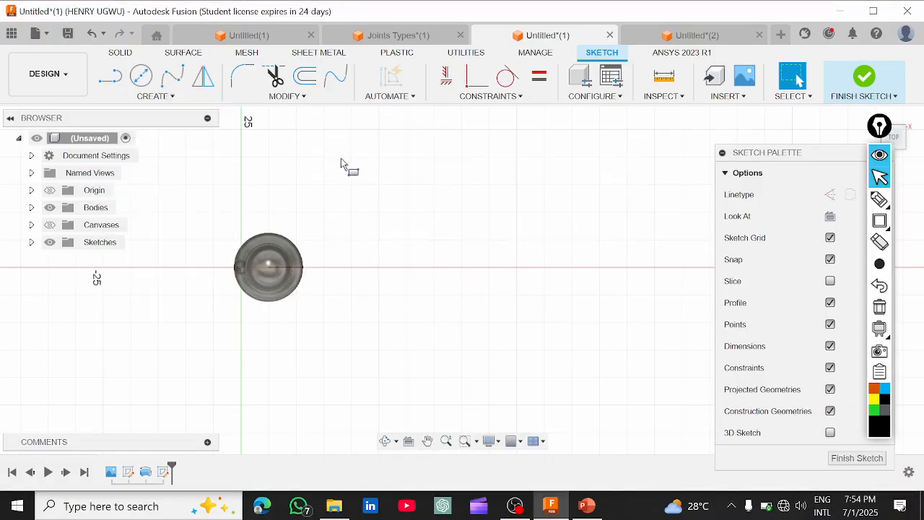
{"action": "left_click", "coordinate": [379, 186]}
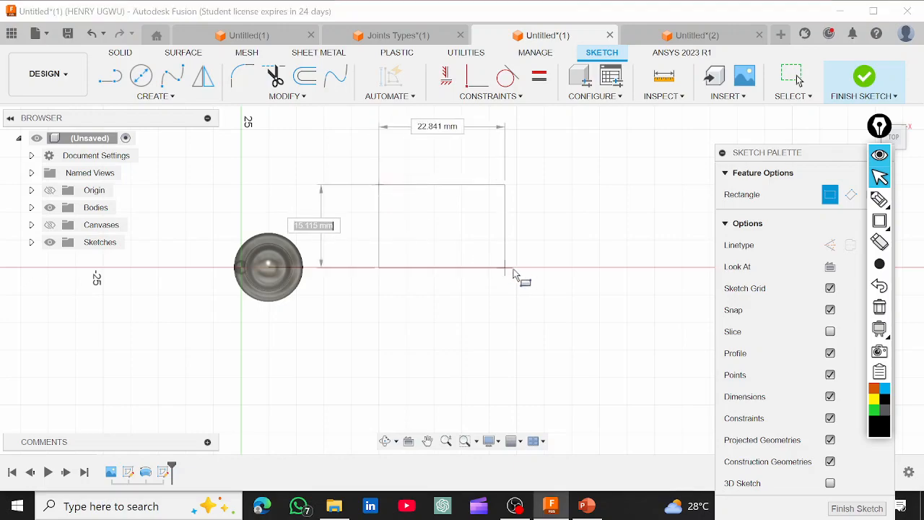
{"action": "left_click", "coordinate": [518, 273]}
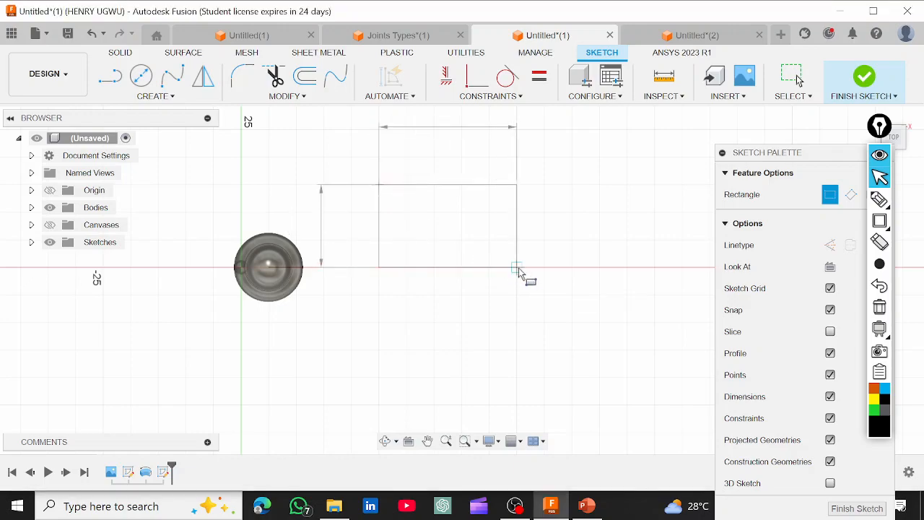
{"action": "left_click", "coordinate": [864, 76]}
Extrude the rectangle beside the pawn 15 mm upward as a new body
{"action": "mouse_move", "coordinate": [435, 332]}
{"action": "middle_mouse_down", "text": "shift"}
{"action": "mouse_move", "coordinate": [427, 250]}
{"action": "mouse_move", "coordinate": [437, 266]}
{"action": "middle_mouse_up", "text": "shift"}
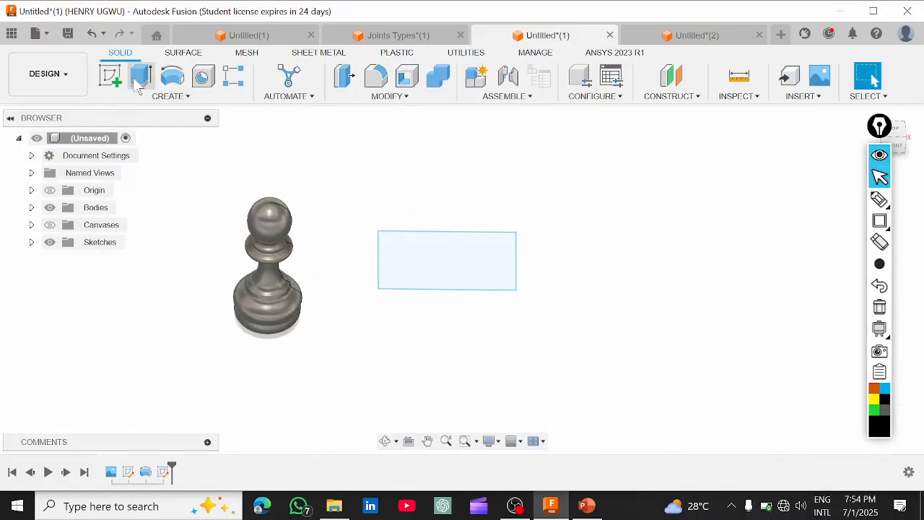
{"action": "key", "text": "e"}
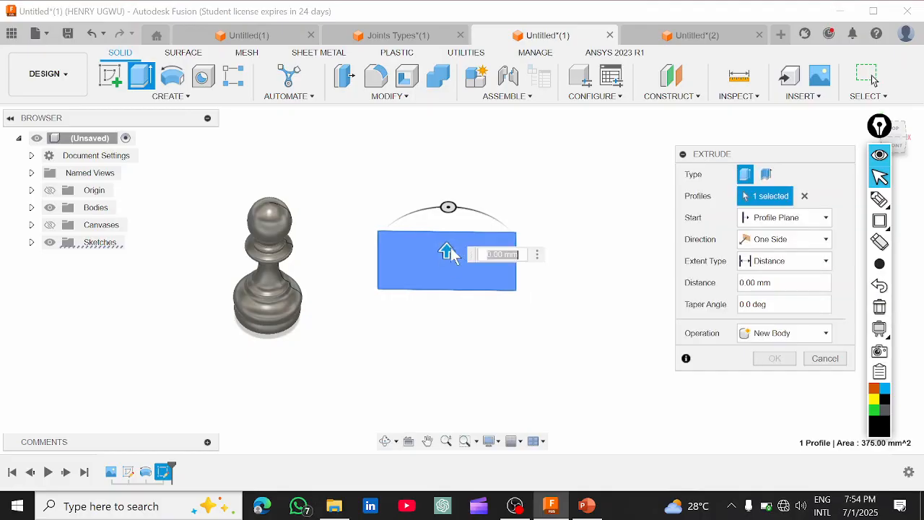
{"action": "left_click_drag", "start_coordinate": [447, 252], "coordinate": [448, 194]}
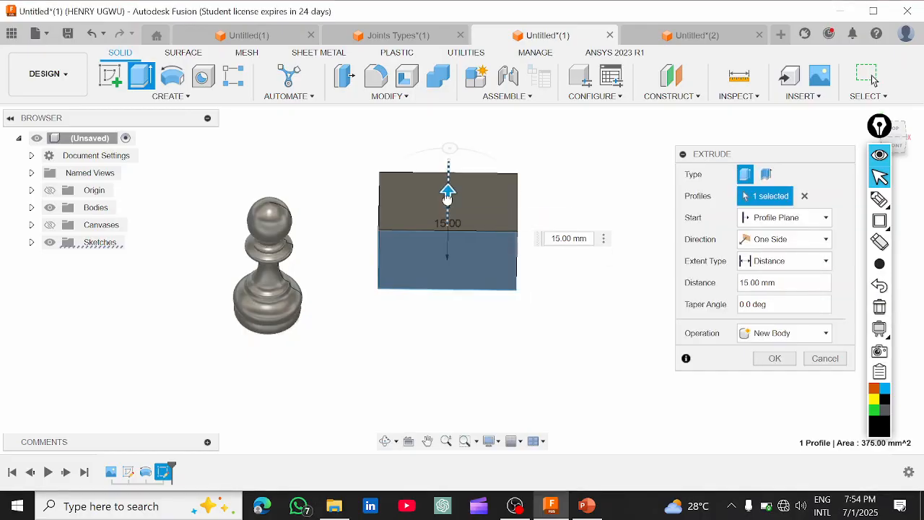
{"action": "left_click", "coordinate": [777, 359]}
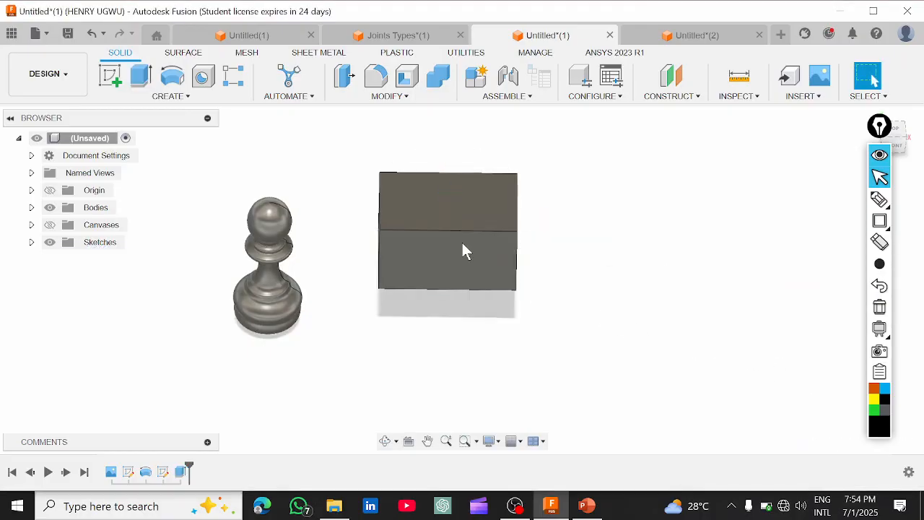
Shell the box beside the pawn through its top face with an inside thickness of 2 mm
{"action": "scroll", "coordinate": [436, 192], "scroll_direction": "up", "scroll_amount": 2}
{"action": "scroll", "coordinate": [449, 205], "scroll_direction": "up", "scroll_amount": 2}
{"action": "scroll", "coordinate": [447, 201], "scroll_direction": "down", "scroll_amount": 1}
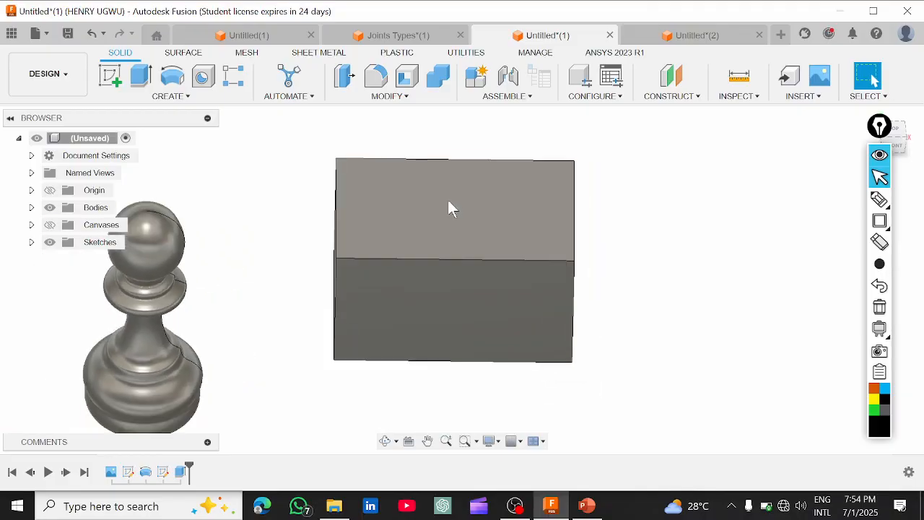
{"action": "left_click", "coordinate": [389, 98]}
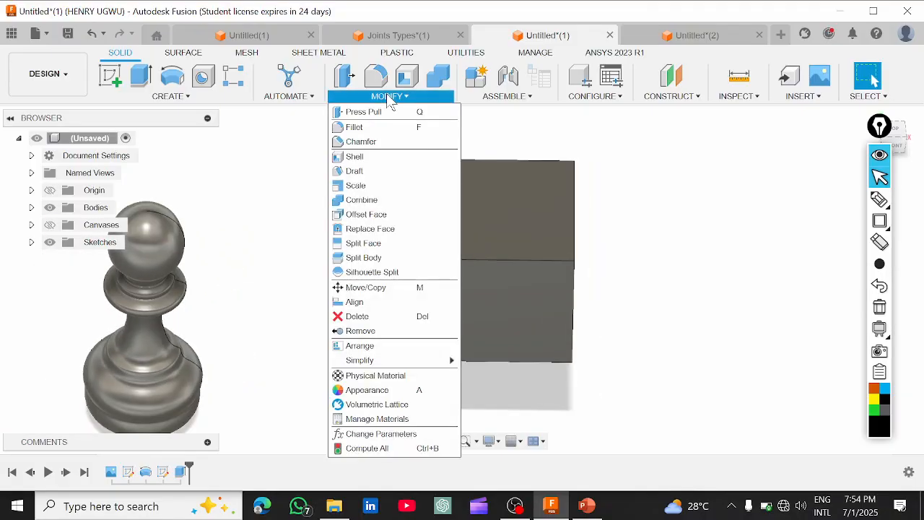
{"action": "left_click", "coordinate": [377, 157]}
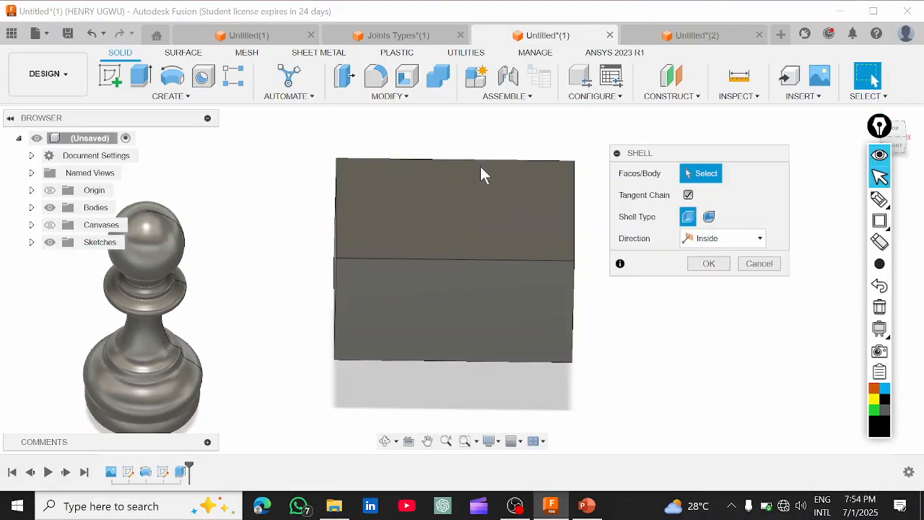
{"action": "left_click", "coordinate": [478, 208]}
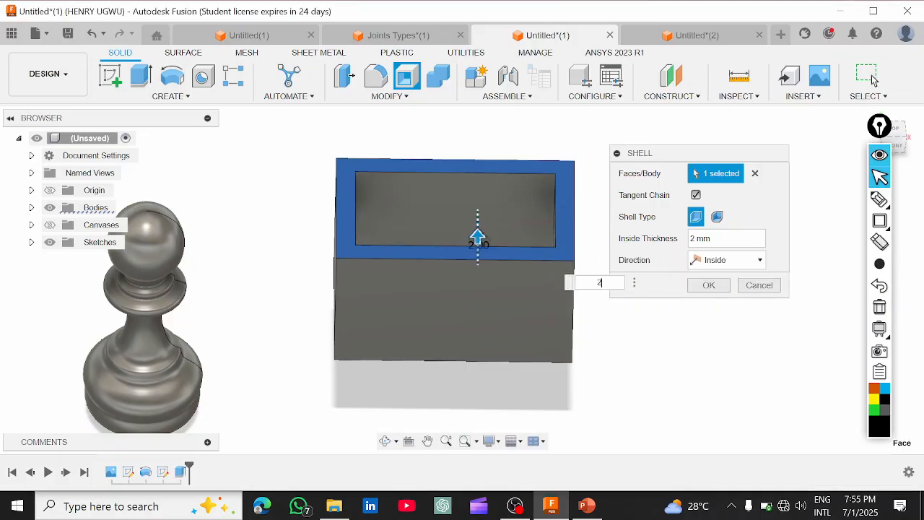
{"action": "middle_click_drag", "start_coordinate": [477, 236], "coordinate": [439, 211], "text": "shift"}
{"action": "scroll", "coordinate": [468, 279], "scroll_direction": "up", "scroll_amount": 2}
{"action": "scroll", "coordinate": [467, 279], "scroll_direction": "down", "scroll_amount": 3}
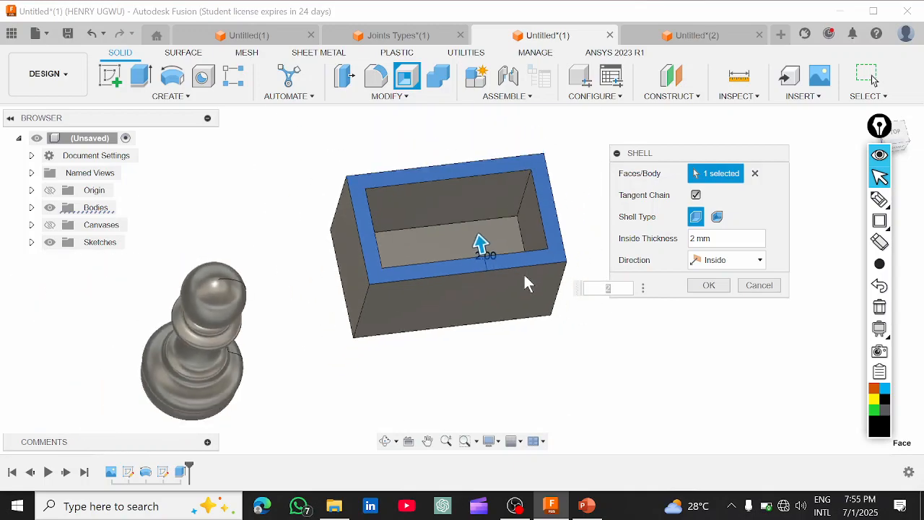
{"action": "scroll", "coordinate": [480, 241], "scroll_direction": "up", "scroll_amount": 2}
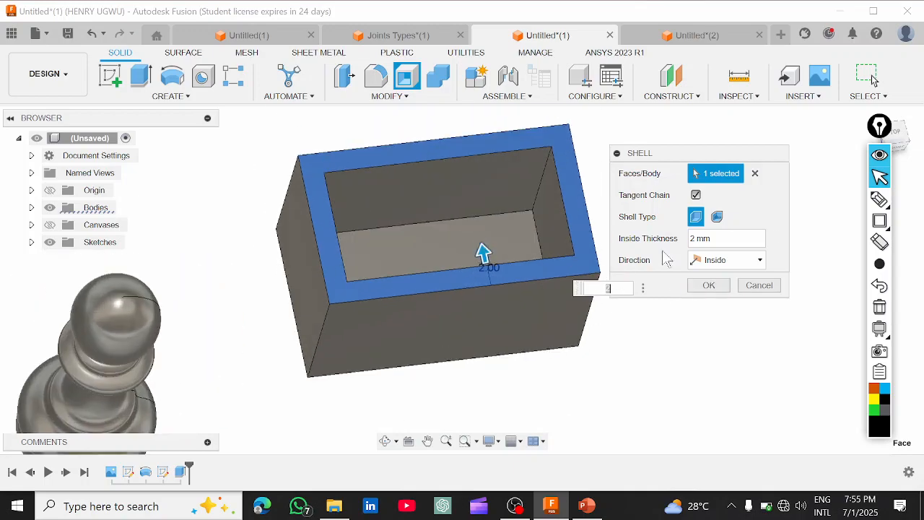
{"action": "left_click", "coordinate": [709, 285]}
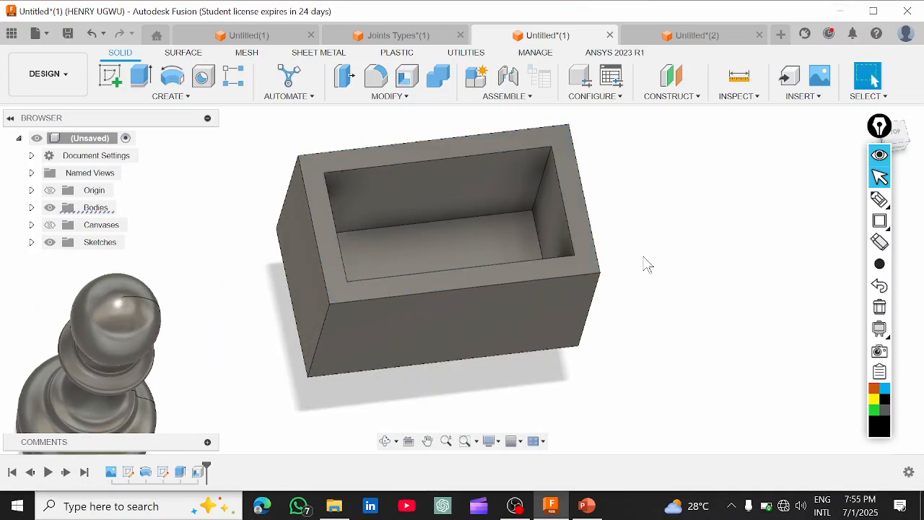
Start a section analysis using the shelled box's long front face as the cut plane
{"action": "left_click", "coordinate": [739, 97]}
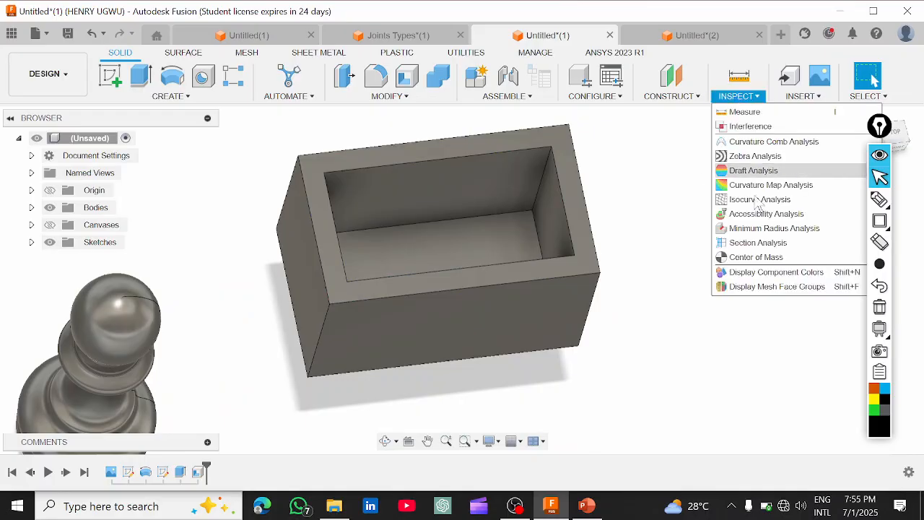
{"action": "left_click", "coordinate": [758, 242]}
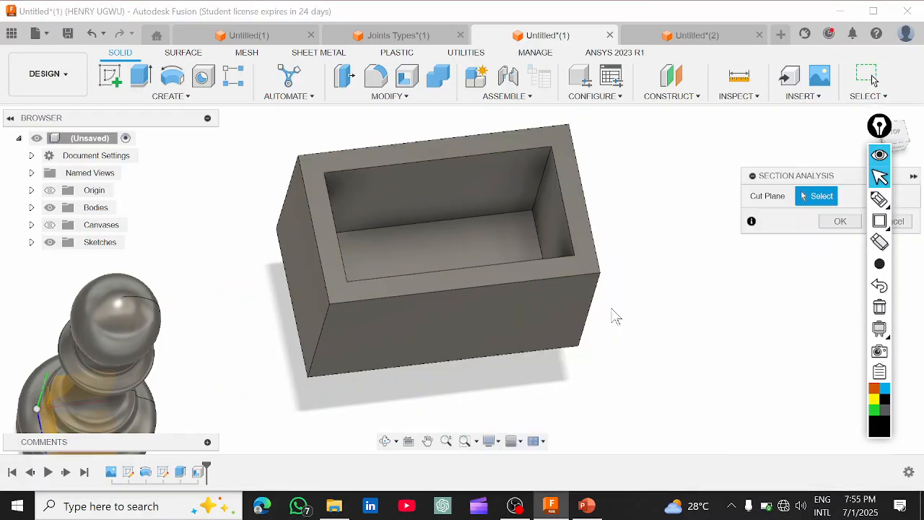
{"action": "scroll", "coordinate": [585, 318], "scroll_direction": "down", "scroll_amount": 1}
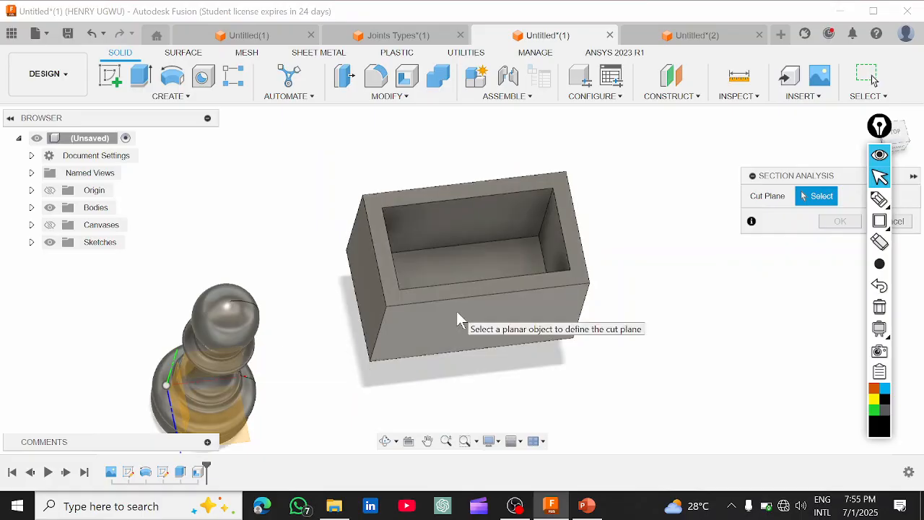
{"action": "left_click", "coordinate": [488, 332]}
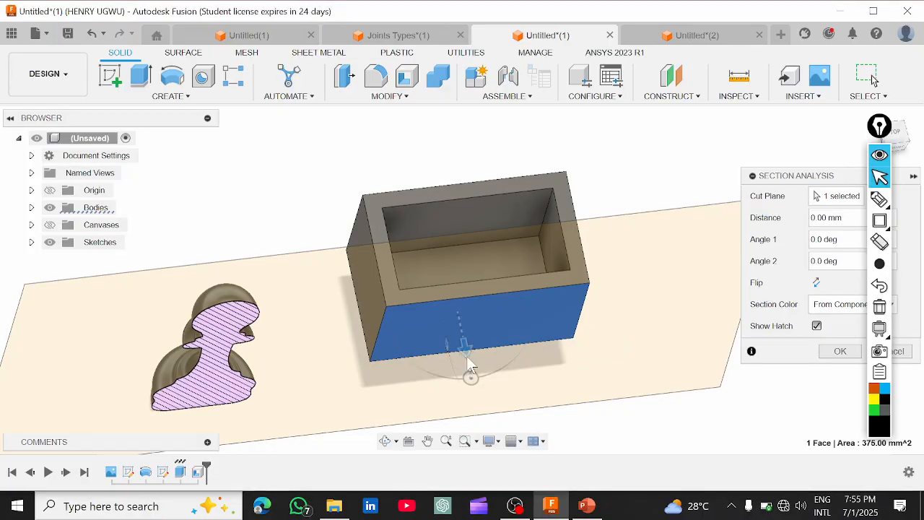
{"action": "middle_click_drag", "start_coordinate": [468, 365], "coordinate": [440, 383], "text": "shift"}
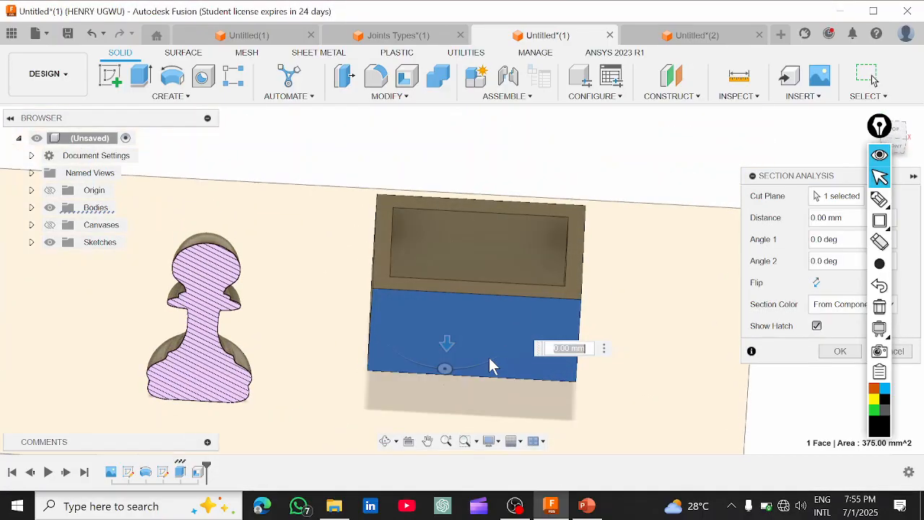
{"action": "middle_click_drag", "start_coordinate": [510, 290], "coordinate": [530, 338], "text": "shift"}
{"action": "scroll", "coordinate": [498, 338], "scroll_direction": "up", "scroll_amount": 3}
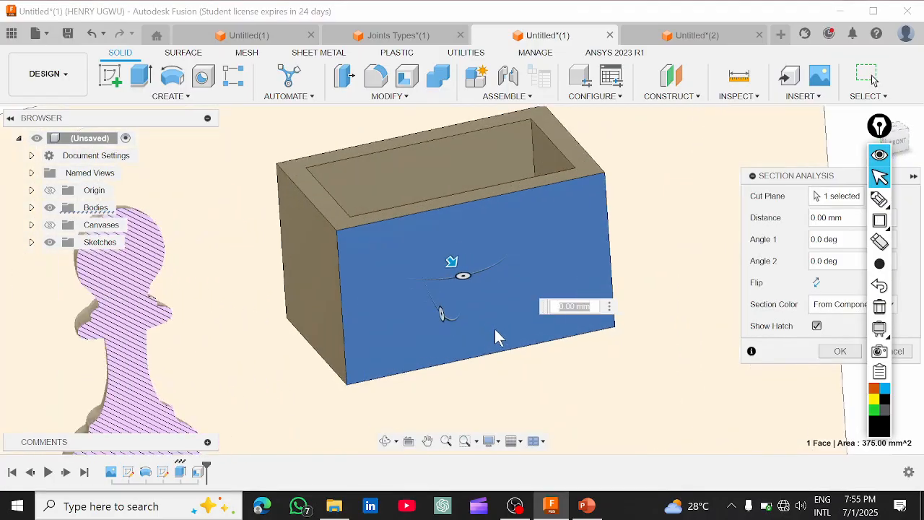
Offset the section plane by -4 mm into the box to examine its walls, and cancel the analysis
{"action": "left_click_drag", "start_coordinate": [451, 262], "coordinate": [435, 242]}
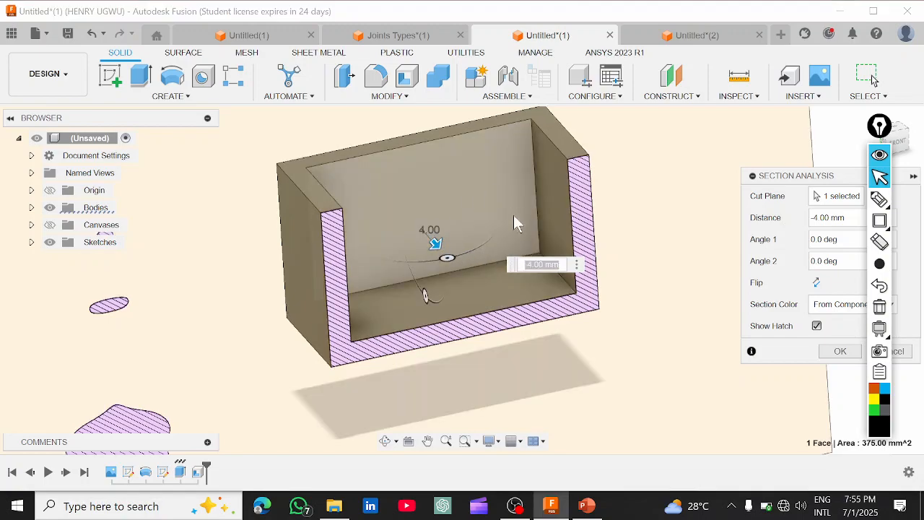
{"action": "scroll", "coordinate": [446, 260], "scroll_direction": "up", "scroll_amount": 2}
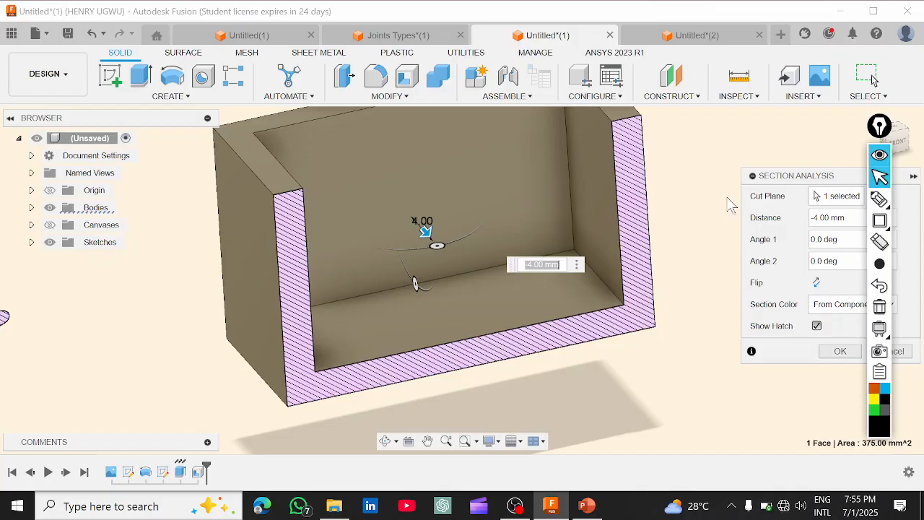
{"action": "left_click_drag", "start_coordinate": [793, 177], "coordinate": [740, 152]}
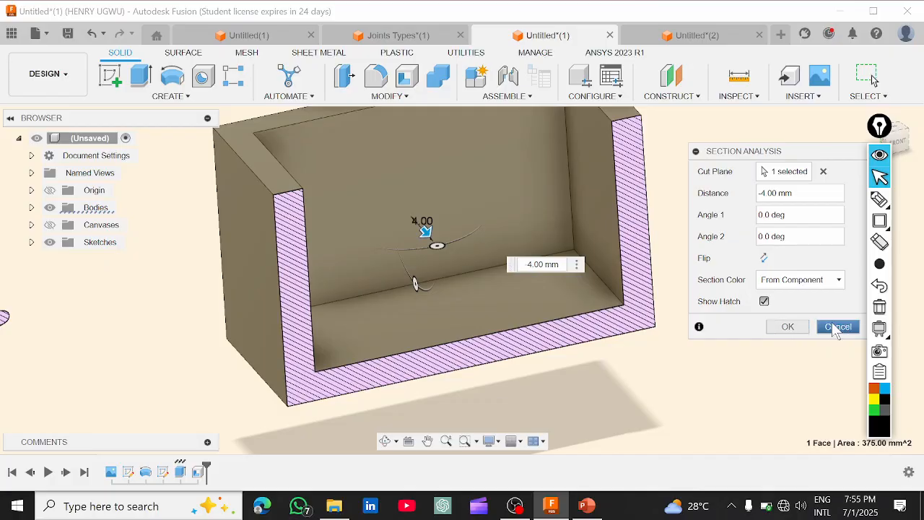
{"action": "left_click", "coordinate": [734, 101]}
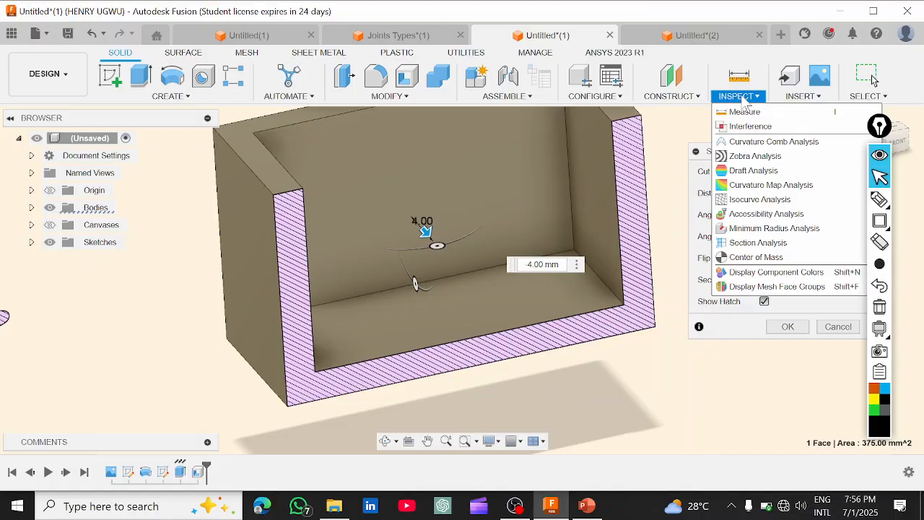
{"action": "left_click", "coordinate": [744, 97]}
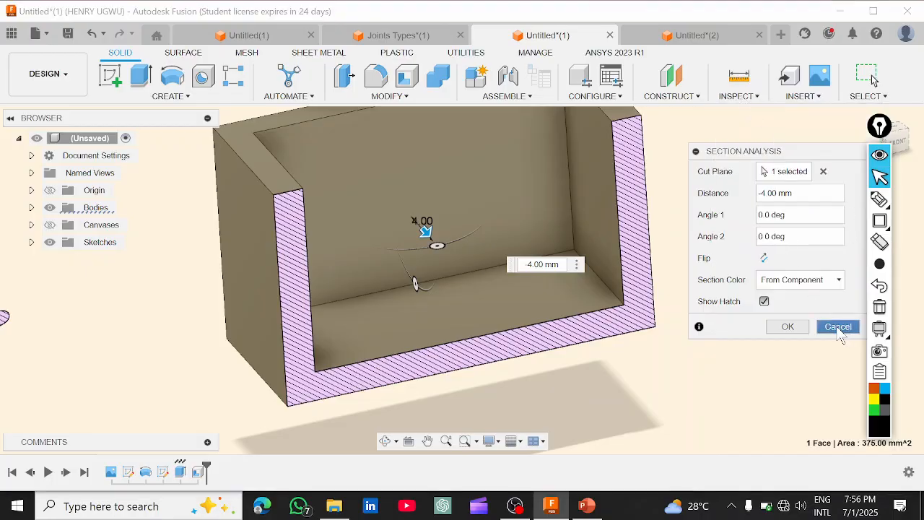
{"action": "left_click", "coordinate": [838, 327]}
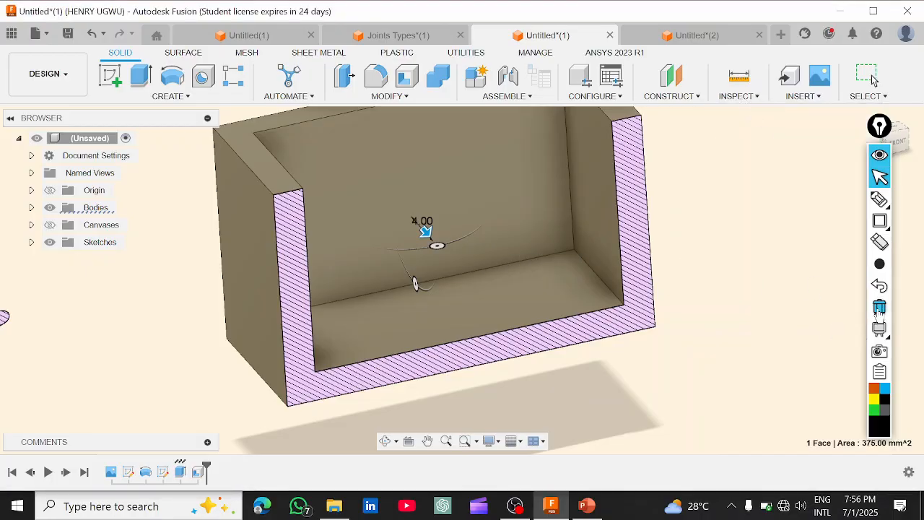
{"action": "left_click", "coordinate": [880, 309]}
{"action": "scroll", "coordinate": [422, 278], "scroll_direction": "down", "scroll_amount": 3}
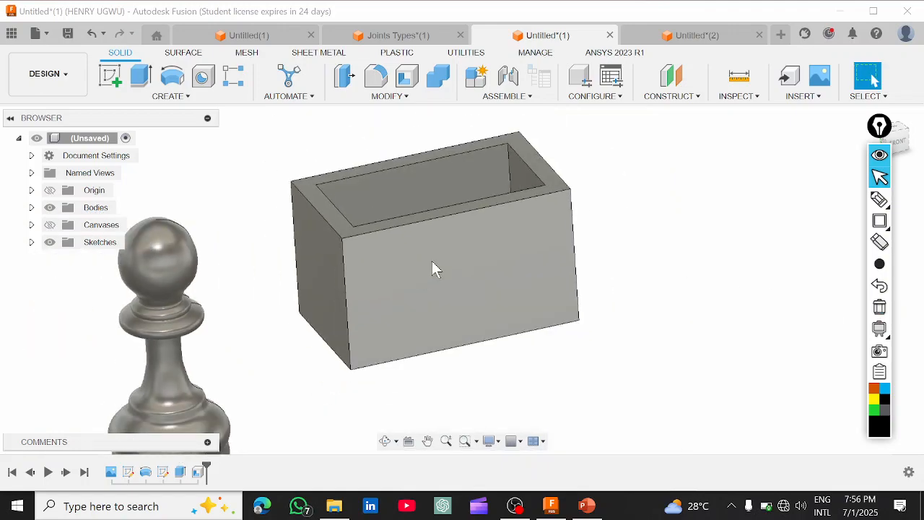
Switch to the Joints Types design in Fusion, checking the Learning Objectives slide in PowerPoint on the way
{"action": "left_click", "coordinate": [751, 38]}
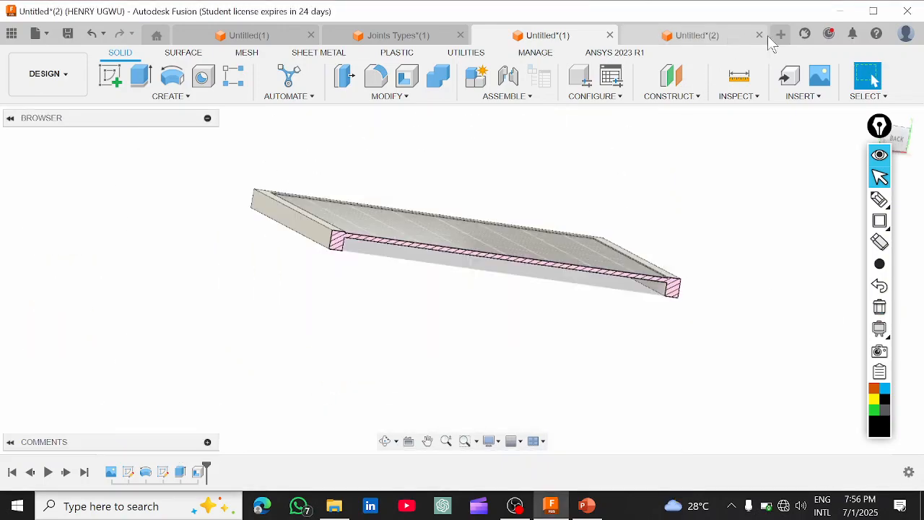
{"action": "left_click", "coordinate": [413, 37]}
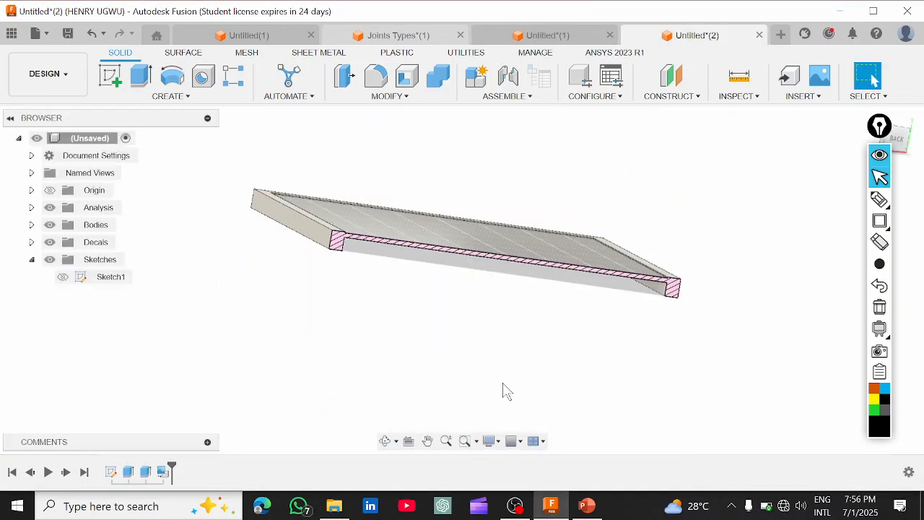
{"action": "left_click", "coordinate": [585, 507]}
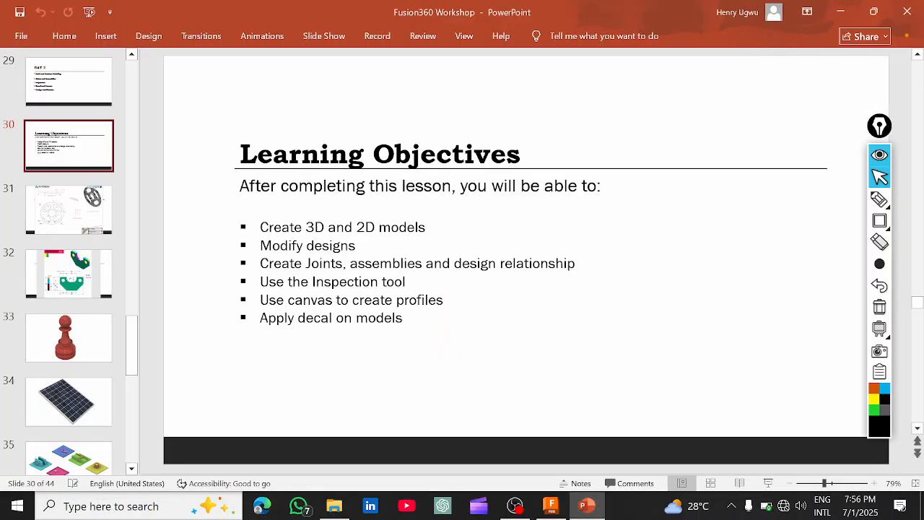
{"action": "left_click", "coordinate": [550, 506]}
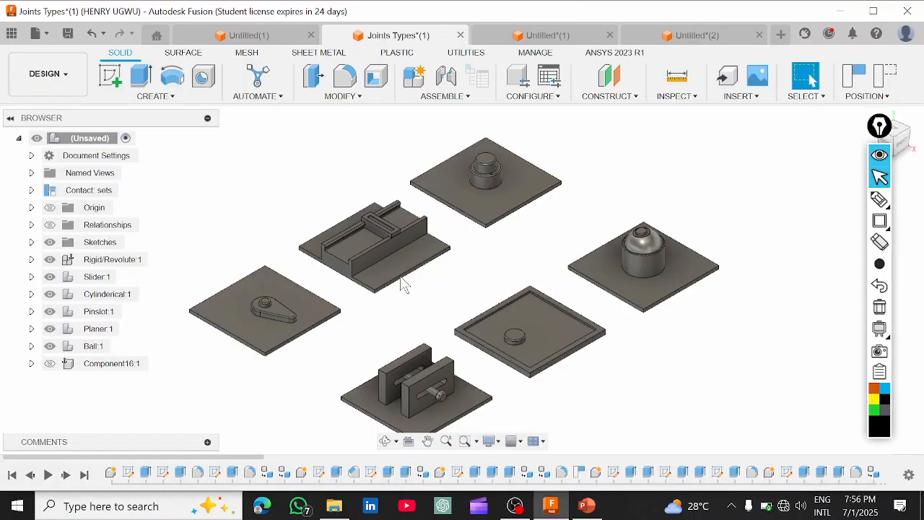
Hide the Pinslot:1 component in the Joints Types assembly
{"action": "left_click", "coordinate": [62, 312]}
{"action": "left_click", "coordinate": [49, 312]}
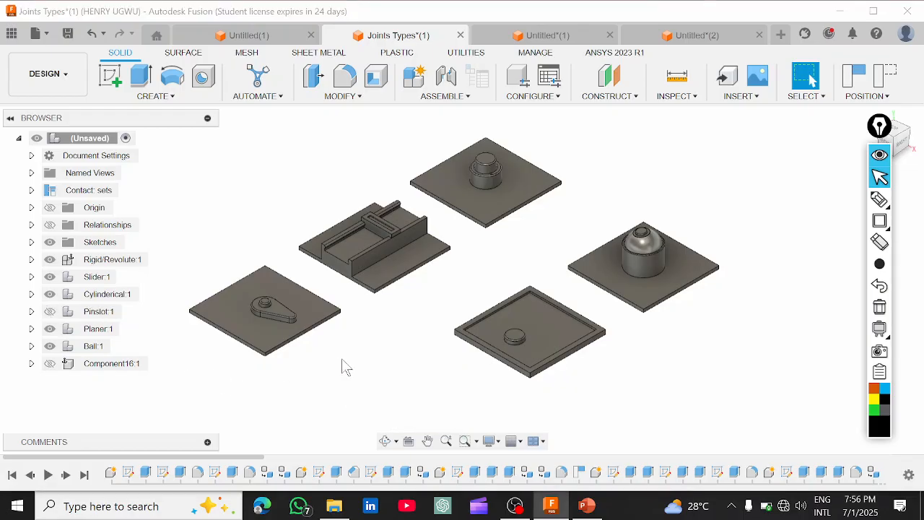
{"action": "scroll", "coordinate": [368, 358], "scroll_direction": "up", "scroll_amount": 2}
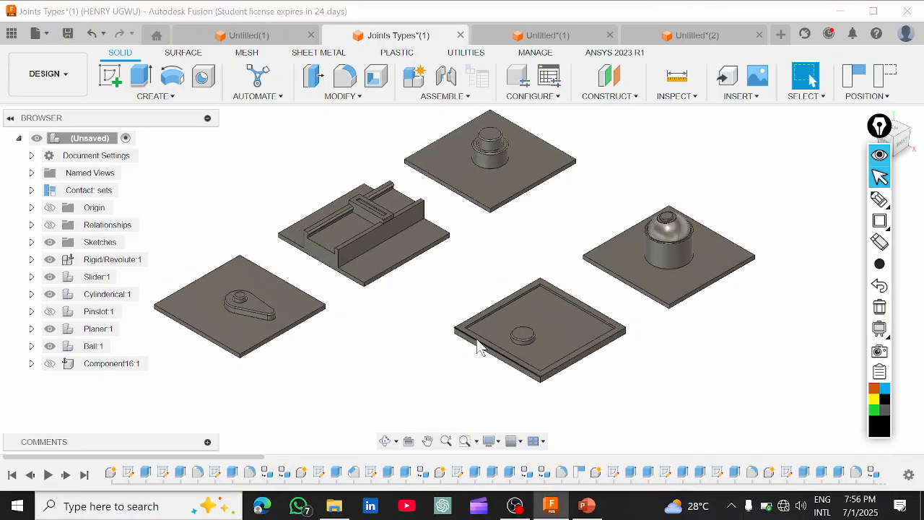
{"action": "scroll", "coordinate": [482, 352], "scroll_direction": "up", "scroll_amount": 2}
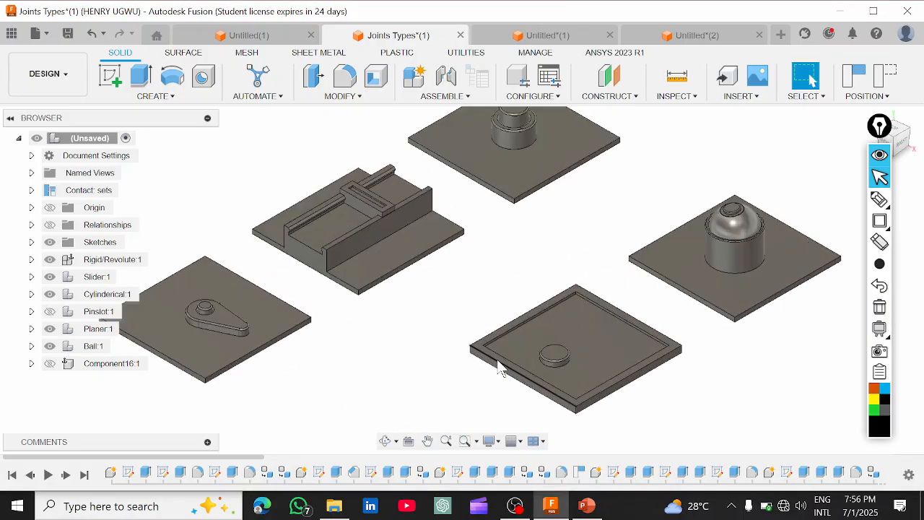
{"action": "scroll", "coordinate": [502, 368], "scroll_direction": "down", "scroll_amount": 2}
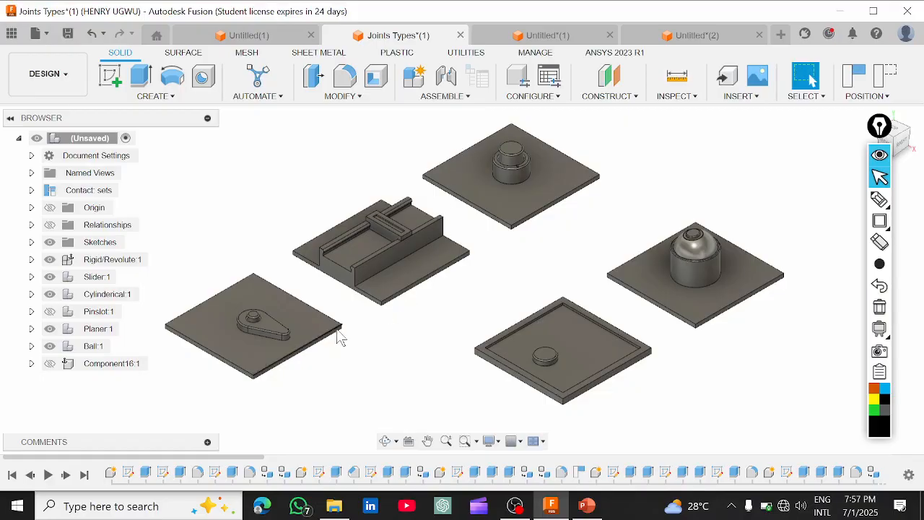
{"action": "scroll", "coordinate": [343, 336], "scroll_direction": "down", "scroll_amount": 1}
{"action": "scroll", "coordinate": [343, 336], "scroll_direction": "down", "scroll_amount": 1}
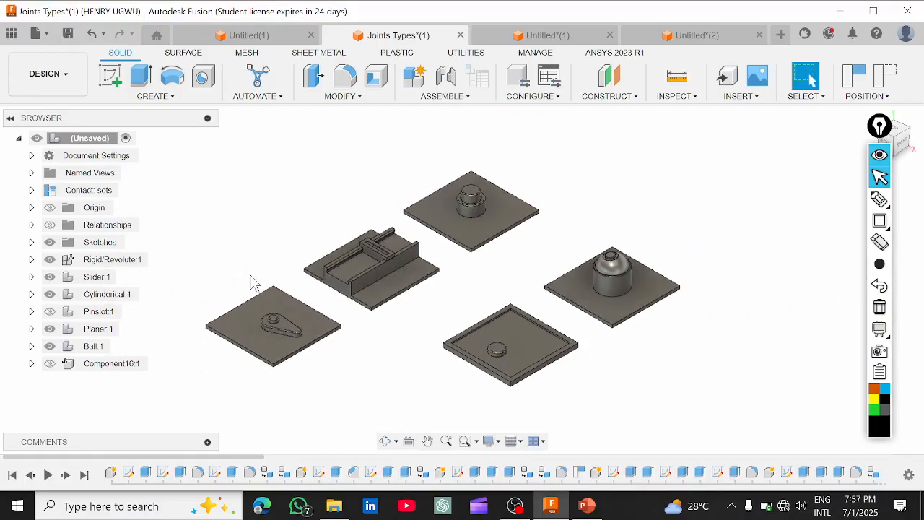
{"action": "left_click", "coordinate": [446, 97]}
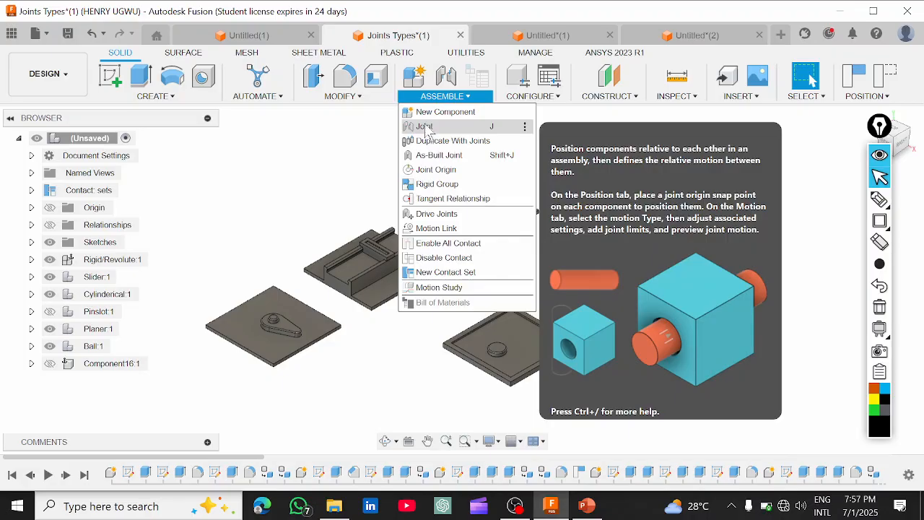
{"action": "key", "text": "Escape"}
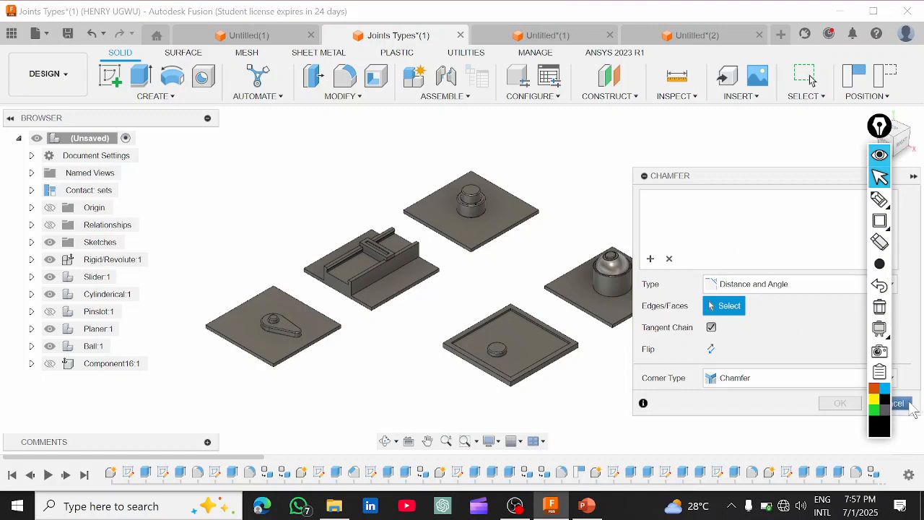
{"action": "left_click", "coordinate": [913, 410]}
Annotate the screen with a black rectangle around the Assemble tools and switch back to the pointer
{"action": "left_click", "coordinate": [879, 220]}
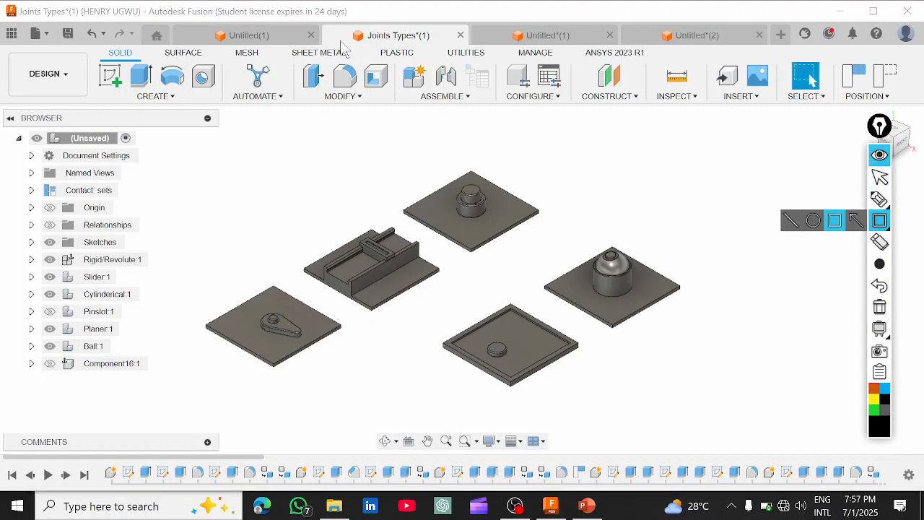
{"action": "left_click_drag", "start_coordinate": [395, 56], "coordinate": [495, 112]}
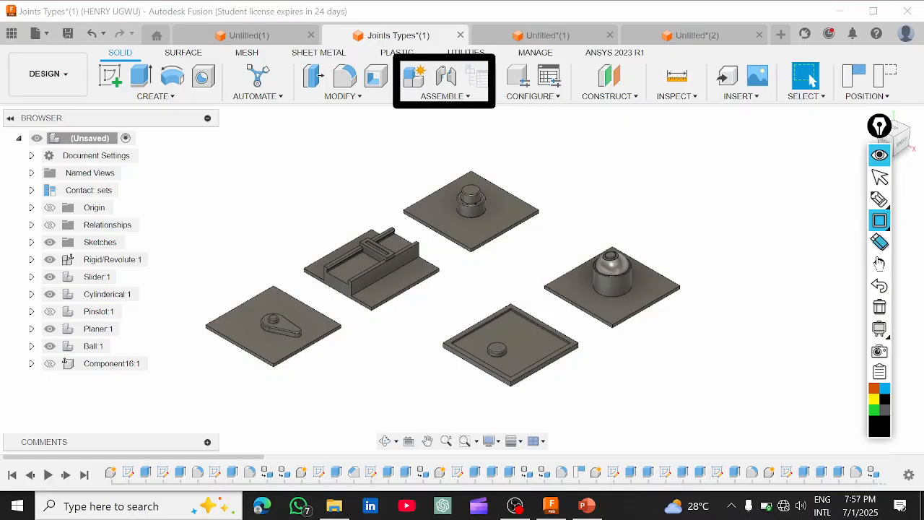
{"action": "mouse_move", "coordinate": [879, 264]}
{"action": "left_click", "coordinate": [777, 272]}
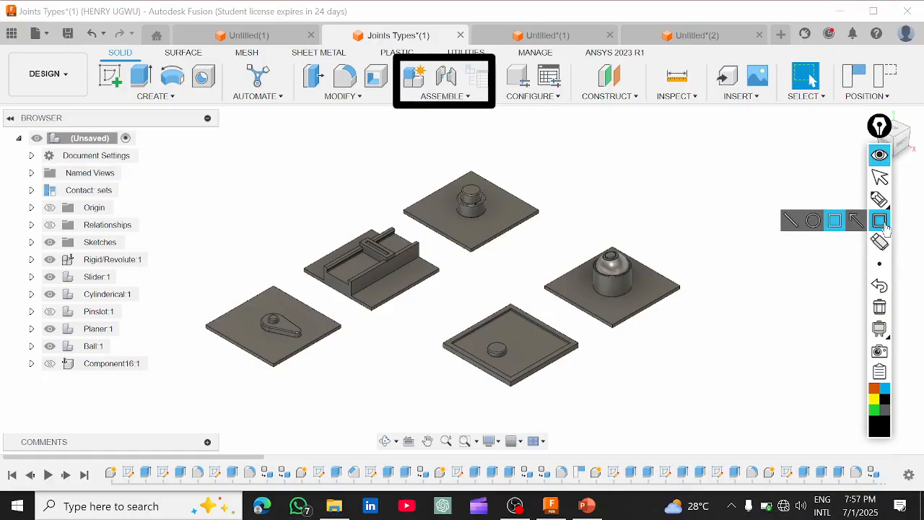
{"action": "left_click", "coordinate": [878, 178]}
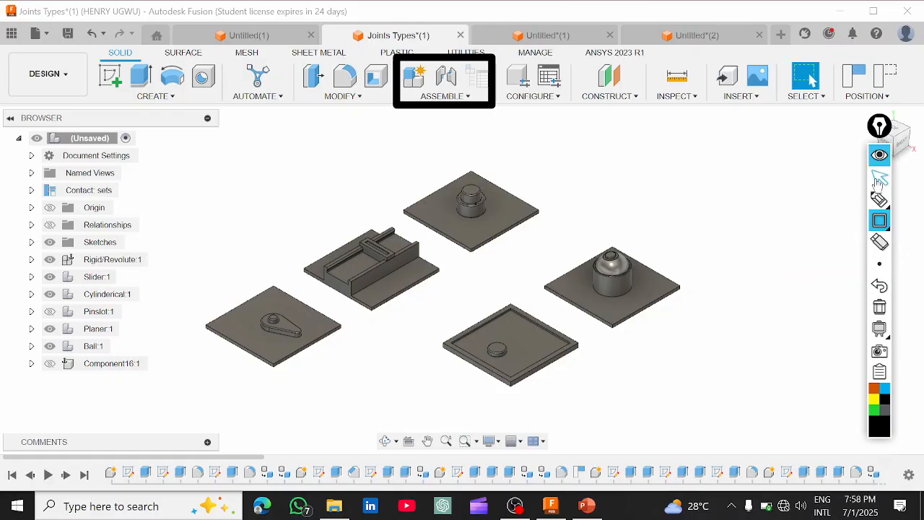
{"action": "left_click", "coordinate": [455, 97]}
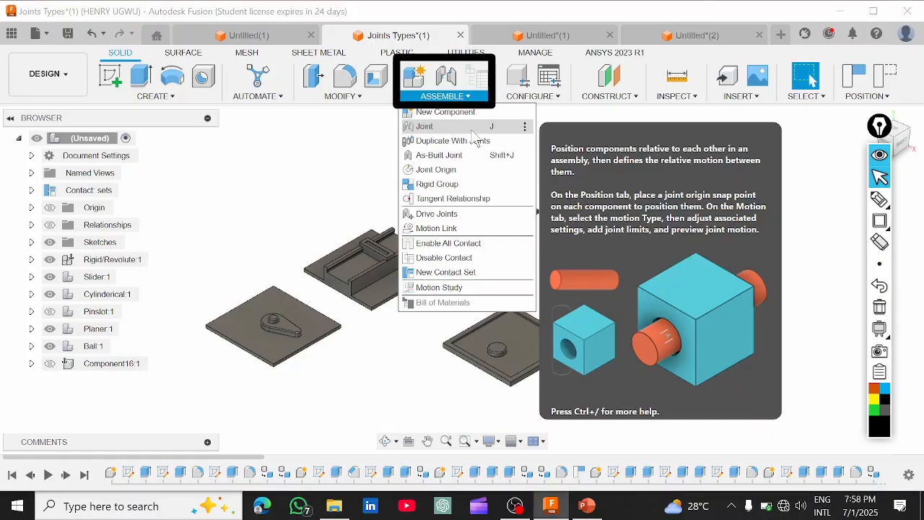
{"action": "left_click", "coordinate": [473, 130]}
{"action": "scroll", "coordinate": [341, 335], "scroll_direction": "down", "scroll_amount": 3}
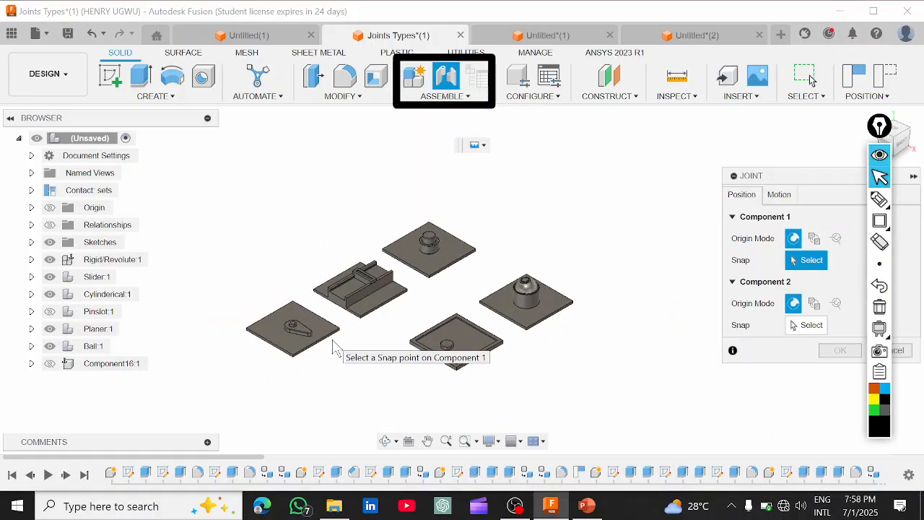
{"action": "middle_click_drag", "start_coordinate": [335, 338], "coordinate": [413, 296]}
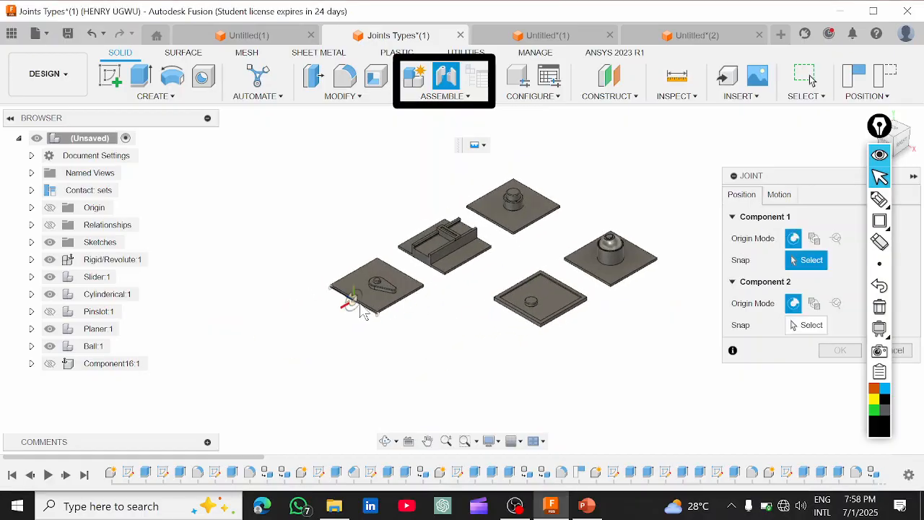
{"action": "scroll", "coordinate": [375, 291], "scroll_direction": "up", "scroll_amount": 5}
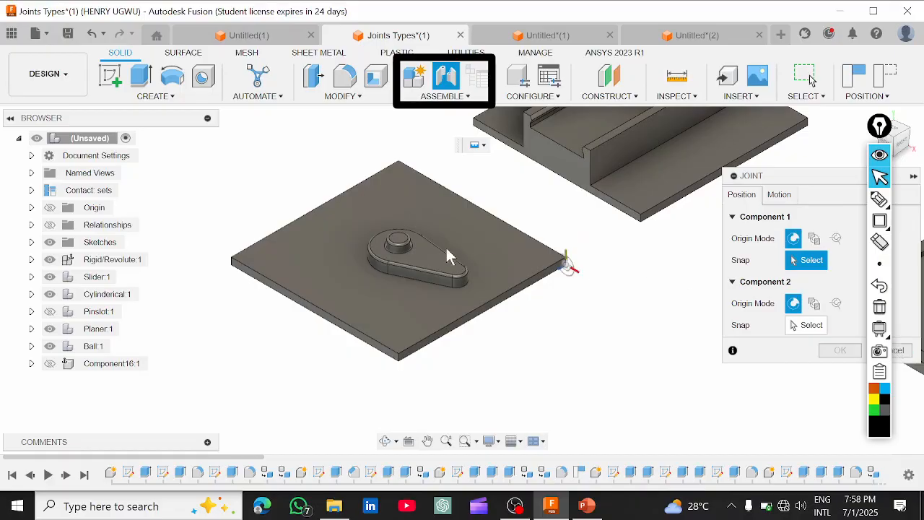
{"action": "left_click", "coordinate": [901, 351]}
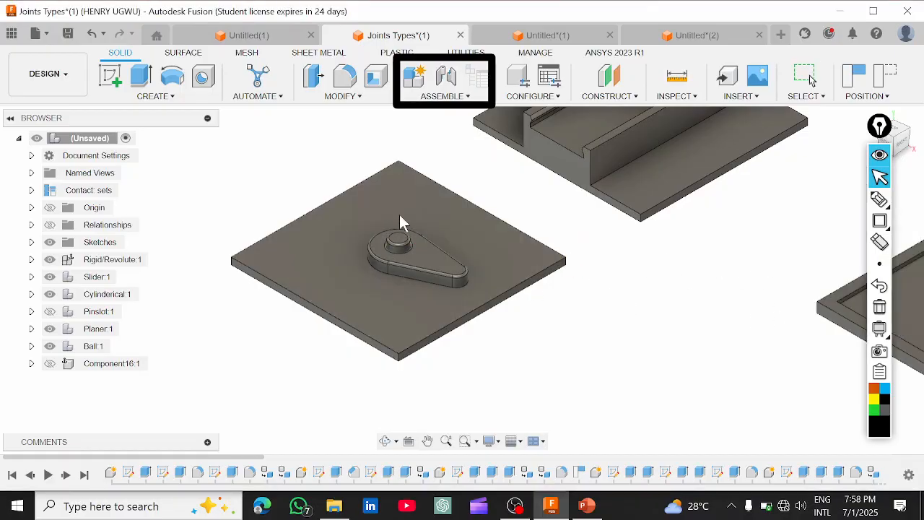
Examine the Rigid:1 and Revolute:1 parts of the Rigid/Revolute:1 component, highlighting each one in the model
{"action": "scroll", "coordinate": [399, 256], "scroll_direction": "up", "scroll_amount": 3}
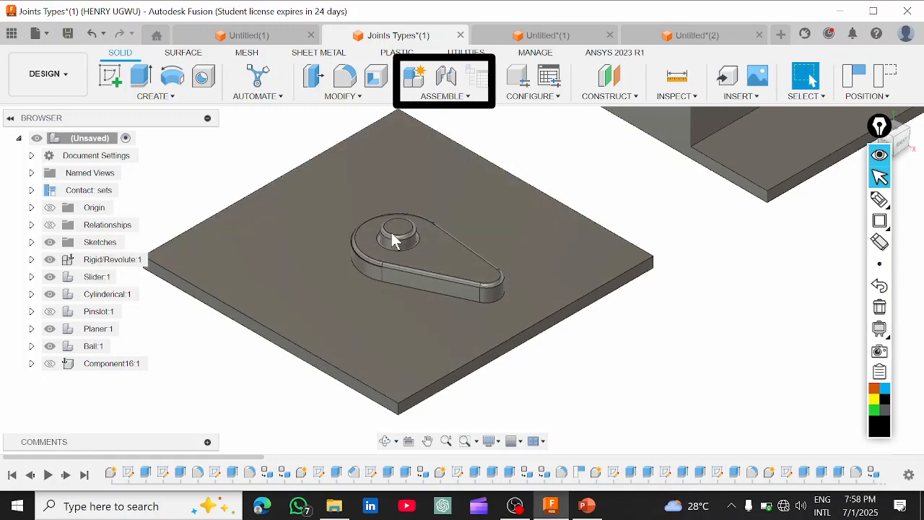
{"action": "left_click", "coordinate": [31, 260]}
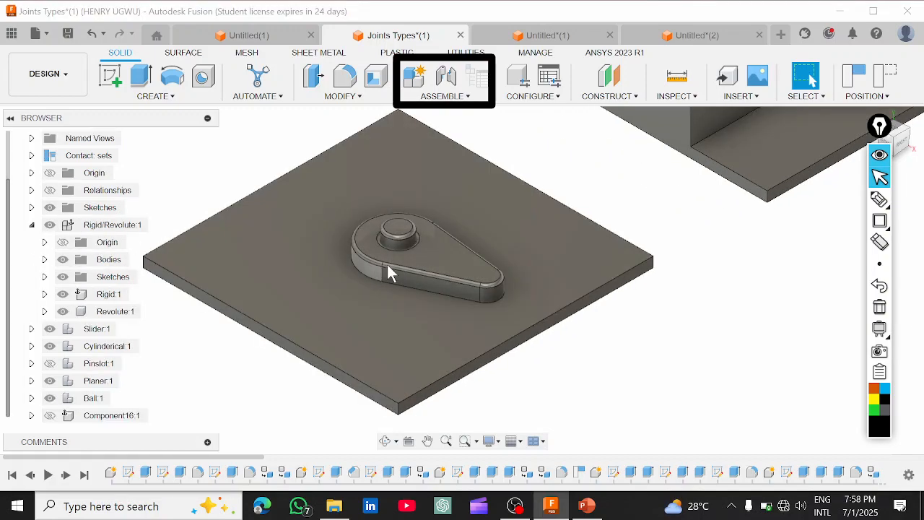
{"action": "left_click", "coordinate": [32, 226]}
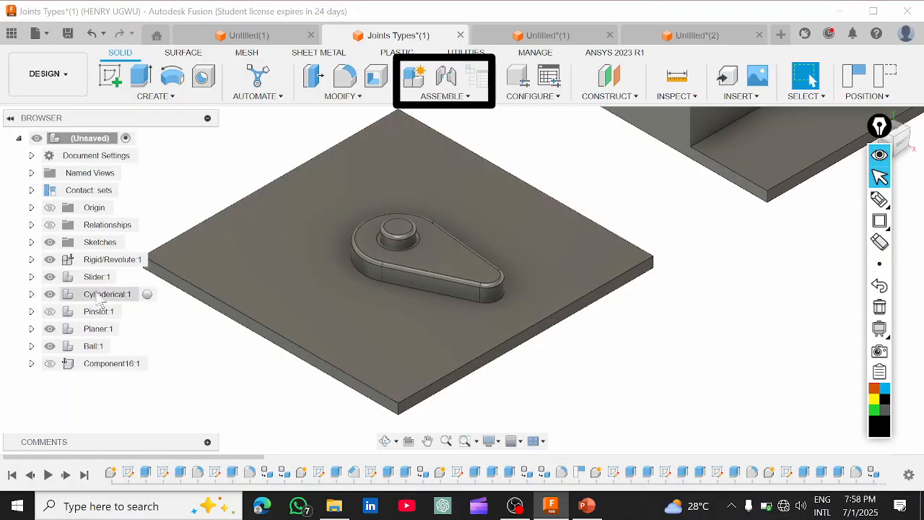
{"action": "left_click", "coordinate": [31, 259]}
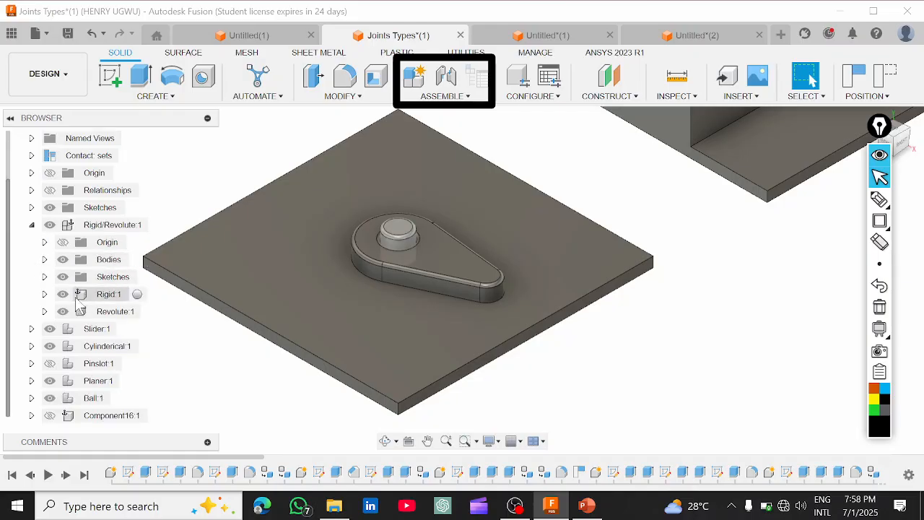
{"action": "left_click", "coordinate": [99, 297]}
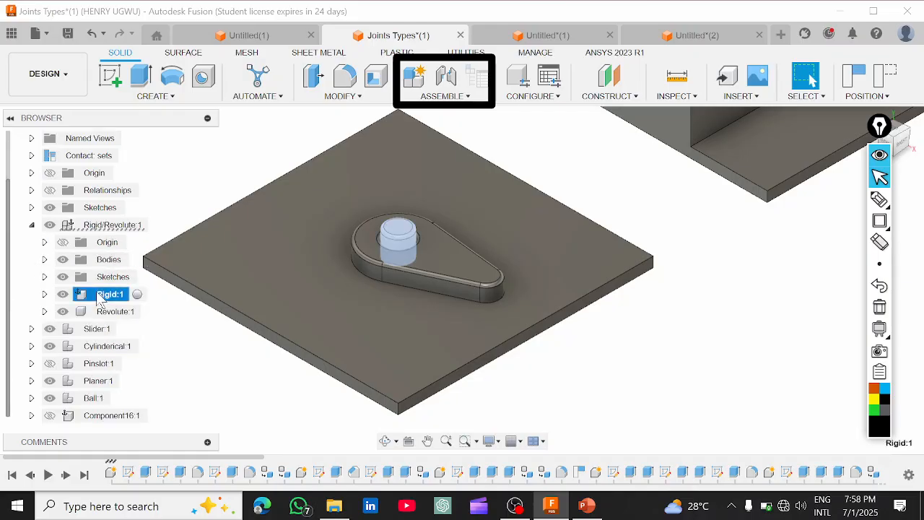
{"action": "left_click", "coordinate": [107, 311]}
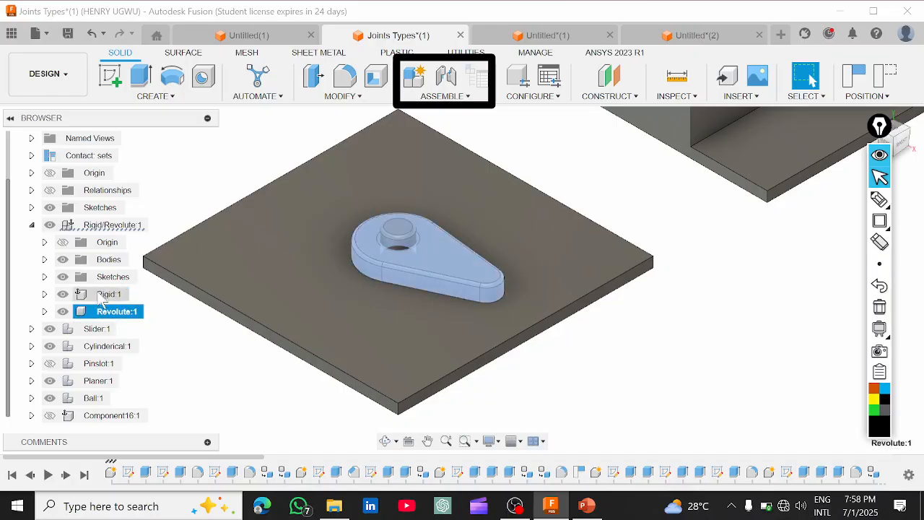
{"action": "left_click", "coordinate": [208, 345]}
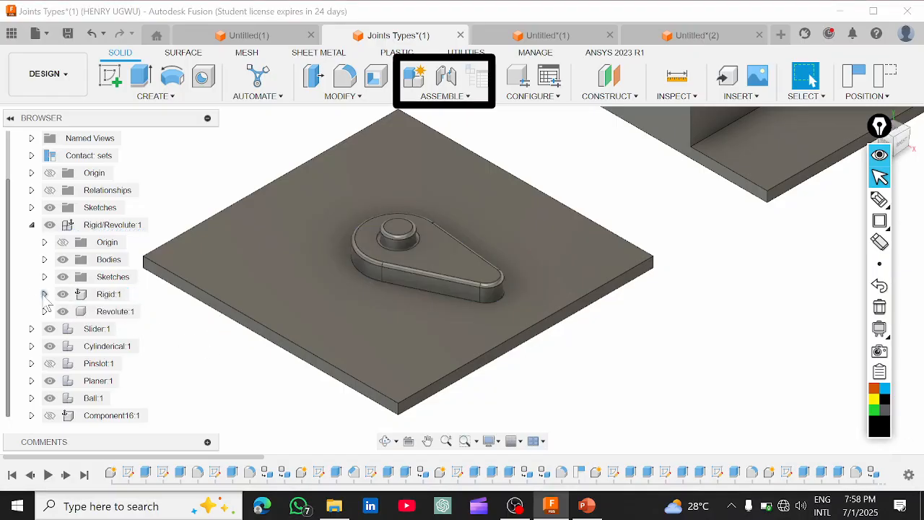
{"action": "left_click", "coordinate": [44, 294]}
{"action": "left_click", "coordinate": [44, 260]}
{"action": "left_click", "coordinate": [31, 224]}
Move the Revolute:1 lever off the Rigid:1 pin, leaving it raised above its base plate
{"action": "scroll", "coordinate": [527, 354], "scroll_direction": "down", "scroll_amount": 6}
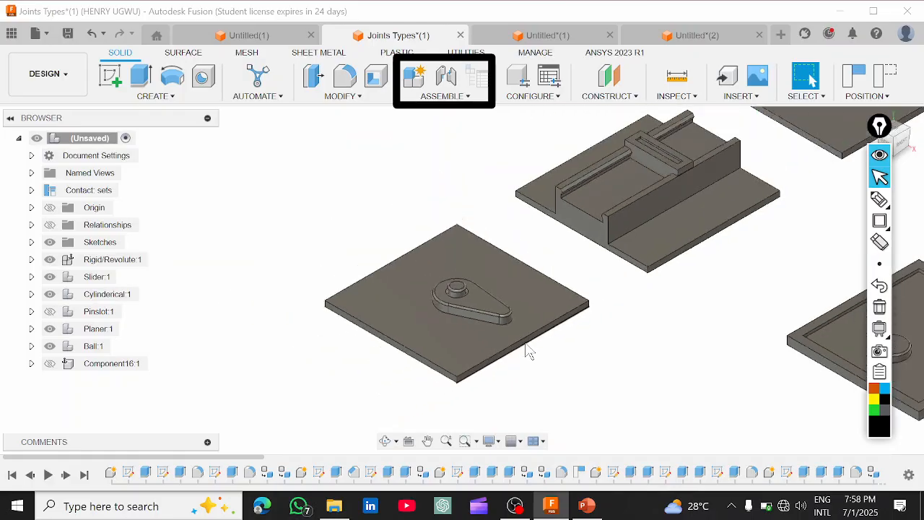
{"action": "middle_click_drag", "start_coordinate": [582, 345], "coordinate": [417, 310]}
{"action": "scroll", "coordinate": [364, 268], "scroll_direction": "up", "scroll_amount": 3}
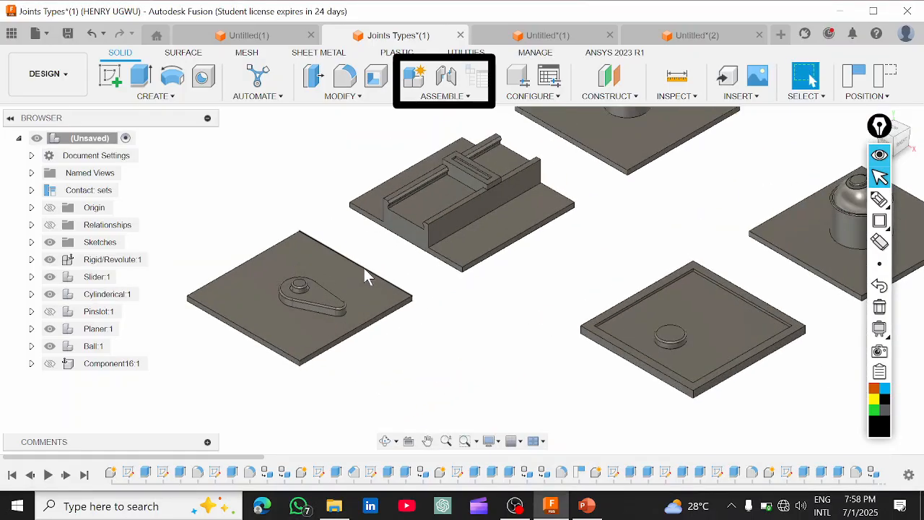
{"action": "scroll", "coordinate": [364, 268], "scroll_direction": "down", "scroll_amount": 2}
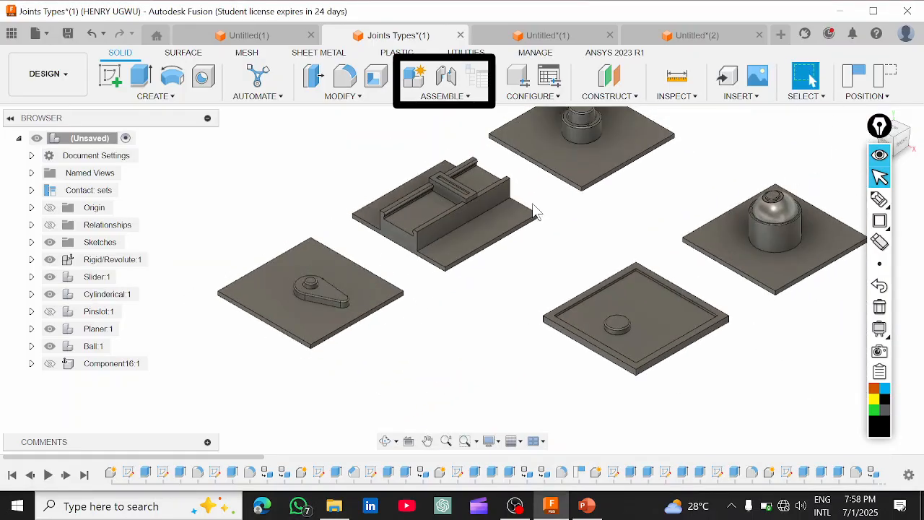
{"action": "mouse_move", "coordinate": [332, 295]}
{"action": "left_mouse_down"}
{"action": "mouse_move", "coordinate": [317, 305]}
{"action": "mouse_move", "coordinate": [315, 323]}
{"action": "mouse_move", "coordinate": [321, 269]}
{"action": "mouse_move", "coordinate": [301, 290]}
{"action": "mouse_move", "coordinate": [337, 300]}
{"action": "mouse_move", "coordinate": [276, 318]}
{"action": "mouse_move", "coordinate": [266, 262]}
{"action": "mouse_move", "coordinate": [343, 283]}
{"action": "mouse_move", "coordinate": [328, 320]}
{"action": "mouse_move", "coordinate": [304, 287]}
{"action": "mouse_move", "coordinate": [316, 279]}
{"action": "mouse_move", "coordinate": [336, 298]}
{"action": "mouse_move", "coordinate": [303, 301]}
{"action": "mouse_move", "coordinate": [287, 269]}
{"action": "mouse_move", "coordinate": [330, 265]}
{"action": "mouse_move", "coordinate": [330, 295]}
{"action": "mouse_move", "coordinate": [286, 289]}
{"action": "mouse_move", "coordinate": [302, 256]}
{"action": "mouse_move", "coordinate": [350, 264]}
{"action": "mouse_move", "coordinate": [317, 288]}
{"action": "left_mouse_up"}
{"action": "scroll", "coordinate": [314, 294], "scroll_direction": "up", "scroll_amount": 2}
{"action": "scroll", "coordinate": [316, 292], "scroll_direction": "up", "scroll_amount": 2}
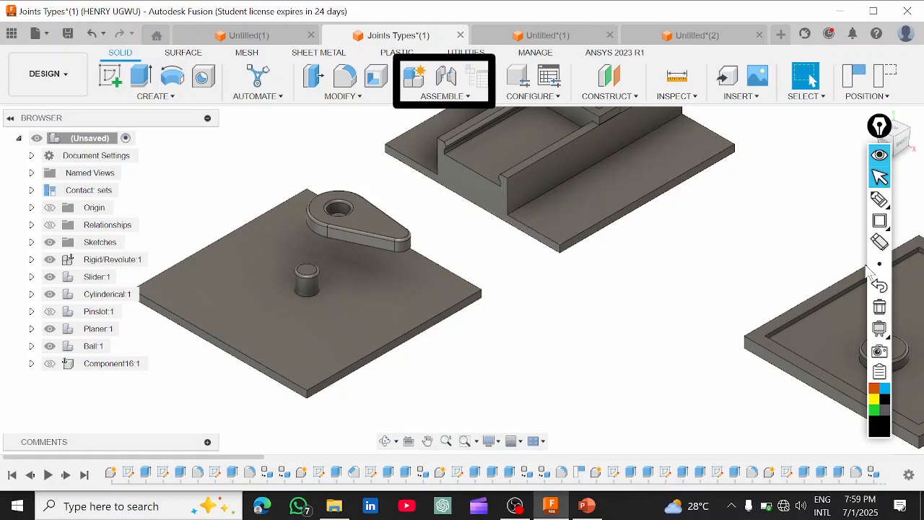
Annotate the screen with a black rectangle around the Position tools and switch back to the pointer
{"action": "left_click", "coordinate": [879, 222]}
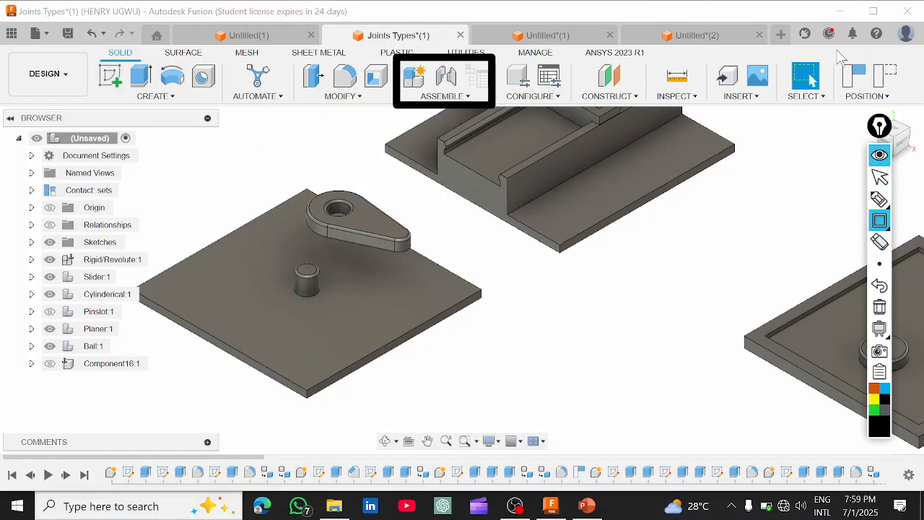
{"action": "mouse_move", "coordinate": [834, 46]}
{"action": "left_mouse_down"}
{"action": "mouse_move", "coordinate": [849, 78]}
{"action": "mouse_move", "coordinate": [902, 122]}
{"action": "mouse_move", "coordinate": [914, 106]}
{"action": "left_mouse_up"}
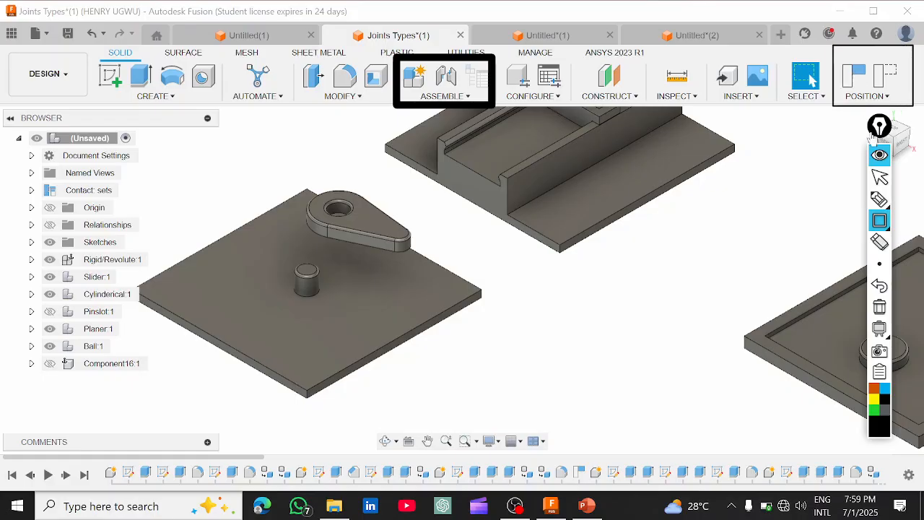
{"action": "left_click", "coordinate": [880, 177]}
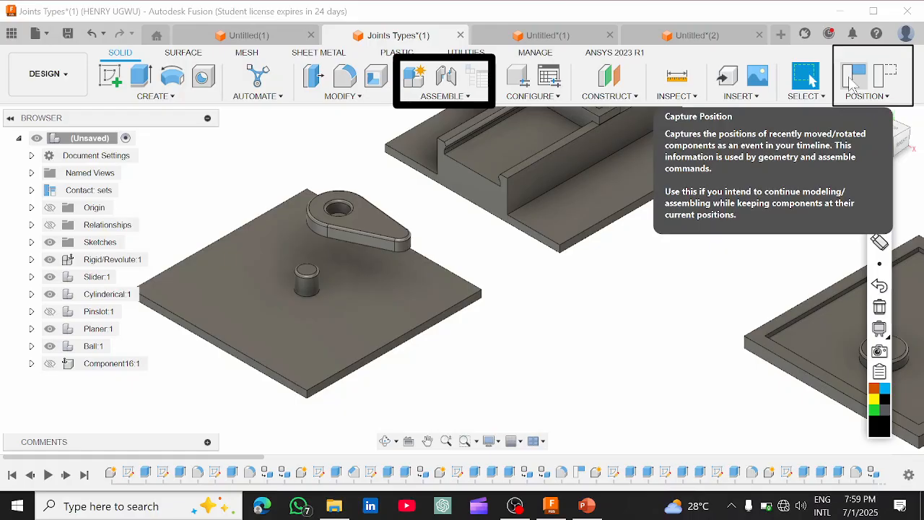
Revert the moved lever to its captured position and clear all annotations from the screen
{"action": "left_click", "coordinate": [889, 80]}
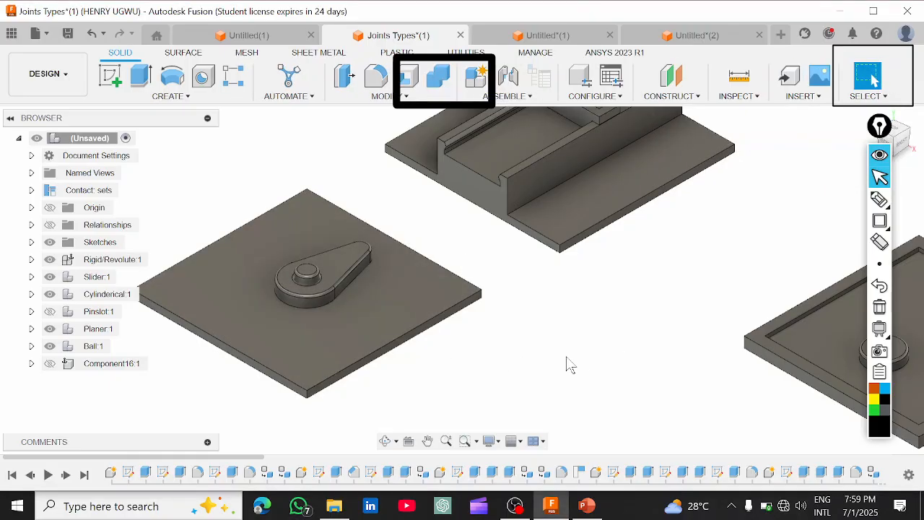
{"action": "scroll", "coordinate": [561, 359], "scroll_direction": "down", "scroll_amount": 2}
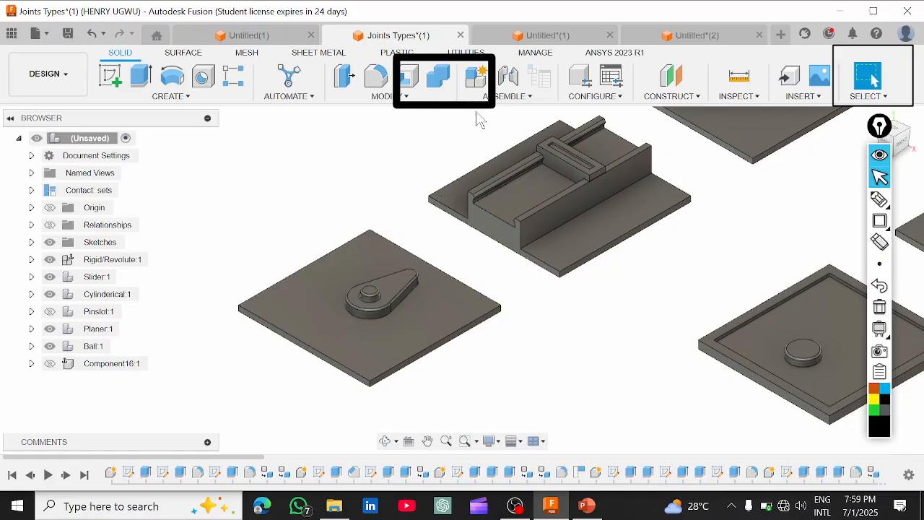
{"action": "left_click", "coordinate": [879, 307]}
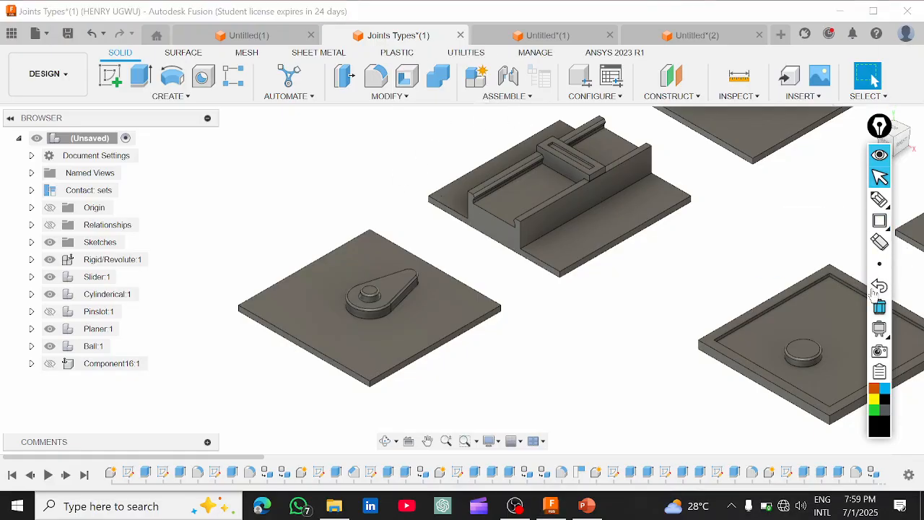
Start a joint that snaps the top center of the Rigid:1 pin to the hole center of the Revolute:1 lever
{"action": "left_click", "coordinate": [502, 98]}
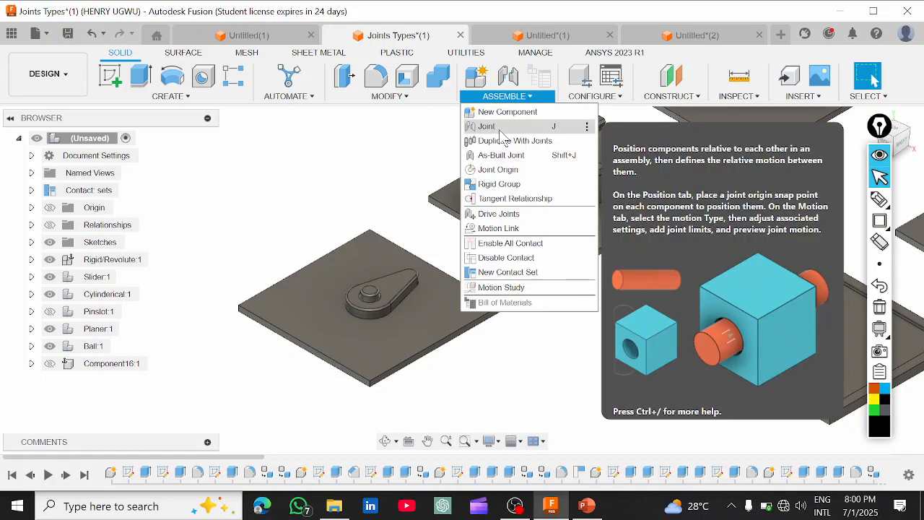
{"action": "left_click", "coordinate": [498, 130]}
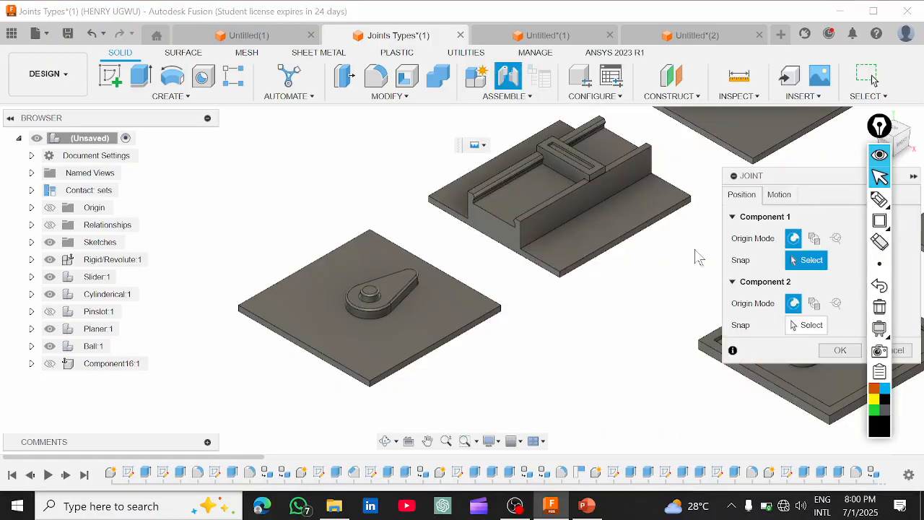
{"action": "left_click_drag", "start_coordinate": [800, 183], "coordinate": [749, 209]}
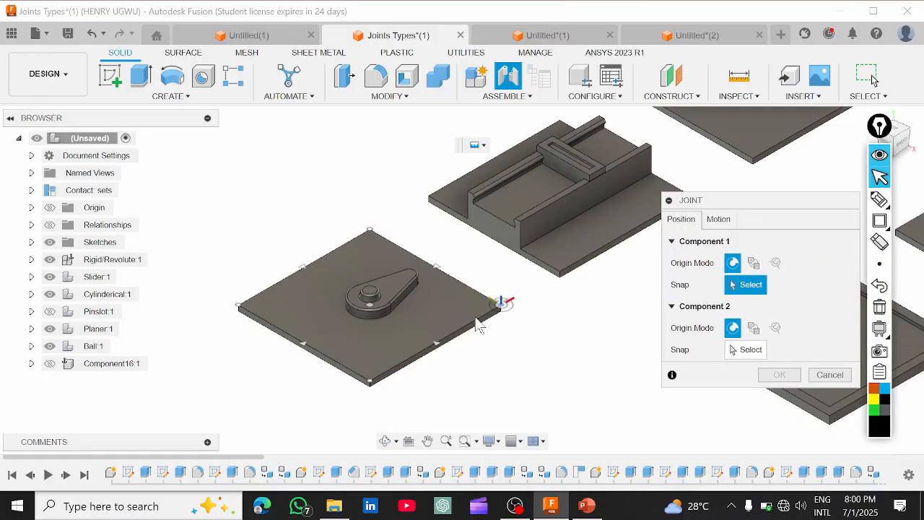
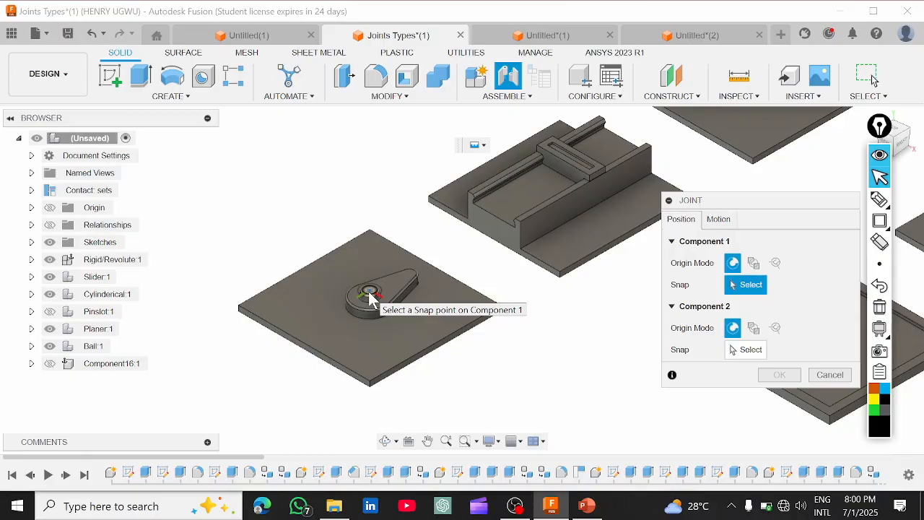
{"action": "scroll", "coordinate": [368, 298], "scroll_direction": "up", "scroll_amount": 5}
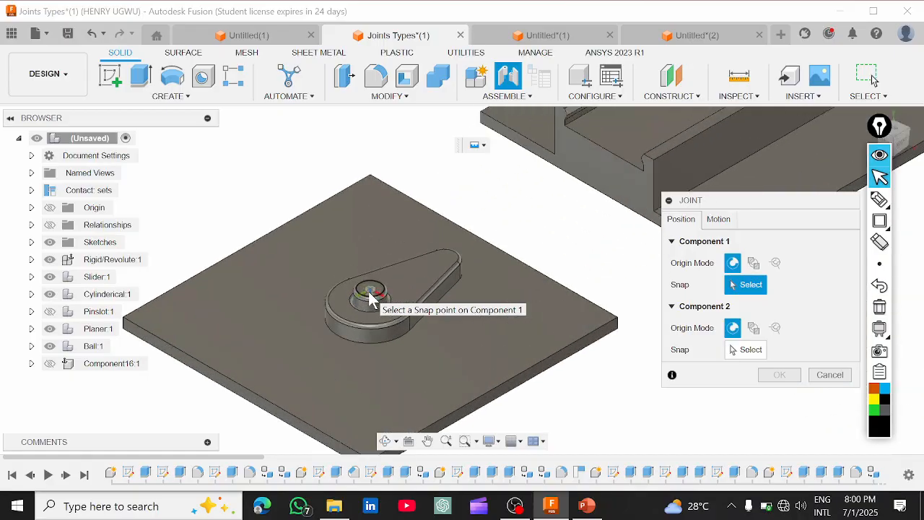
{"action": "scroll", "coordinate": [369, 298], "scroll_direction": "up", "scroll_amount": 3}
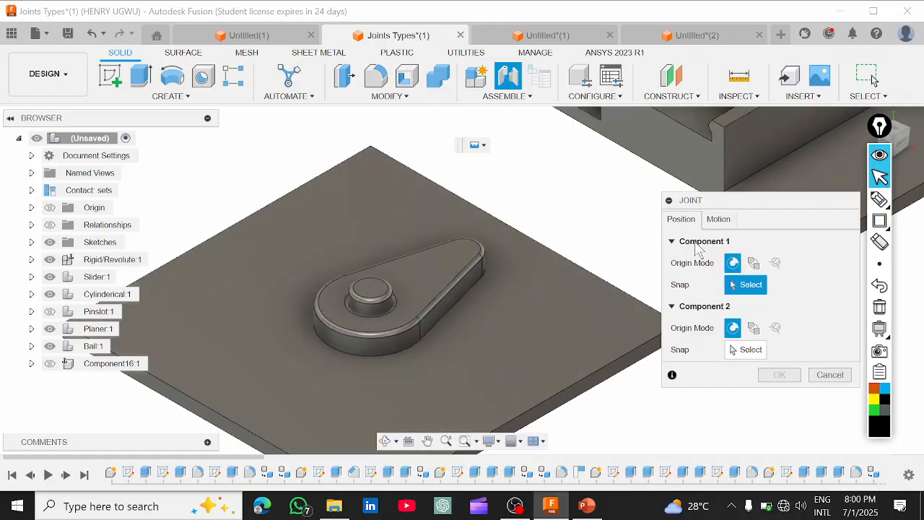
{"action": "left_click_drag", "start_coordinate": [731, 199], "coordinate": [728, 189]}
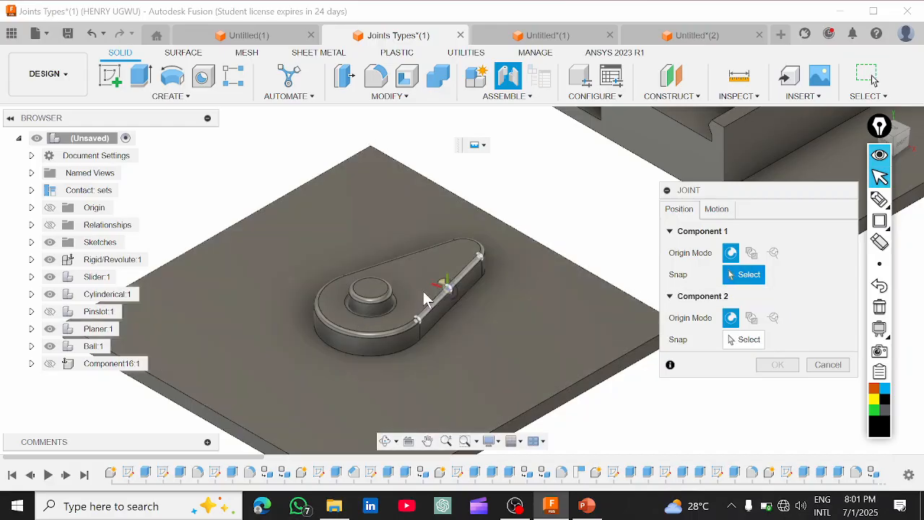
{"action": "left_click", "coordinate": [380, 304]}
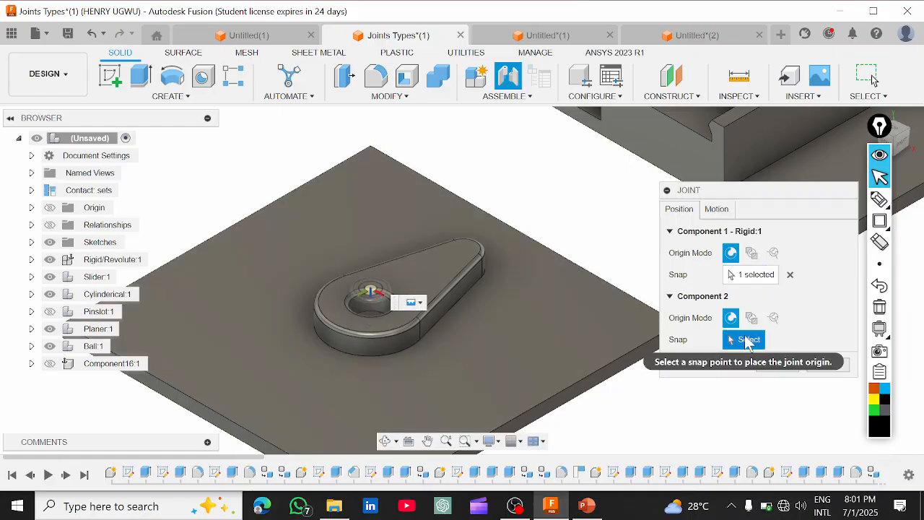
{"action": "left_click", "coordinate": [399, 335]}
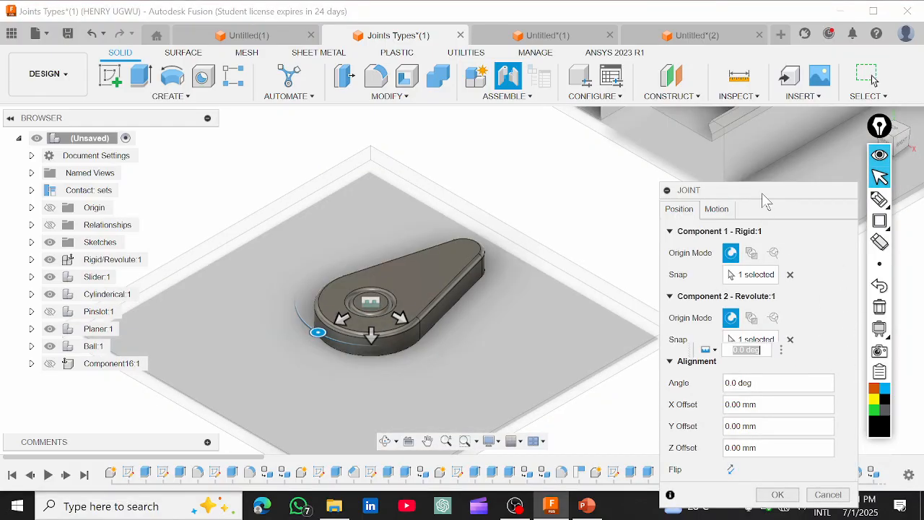
{"action": "left_click_drag", "start_coordinate": [770, 189], "coordinate": [784, 126]}
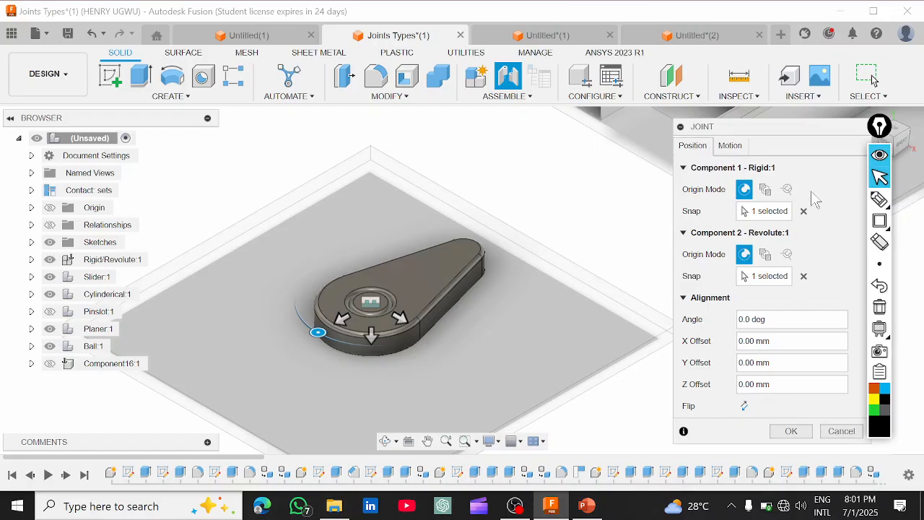
Mark the joint's Position and Motion headings with a black rectangle, and finish the joint with the Rigid motion type
{"action": "left_click", "coordinate": [879, 223]}
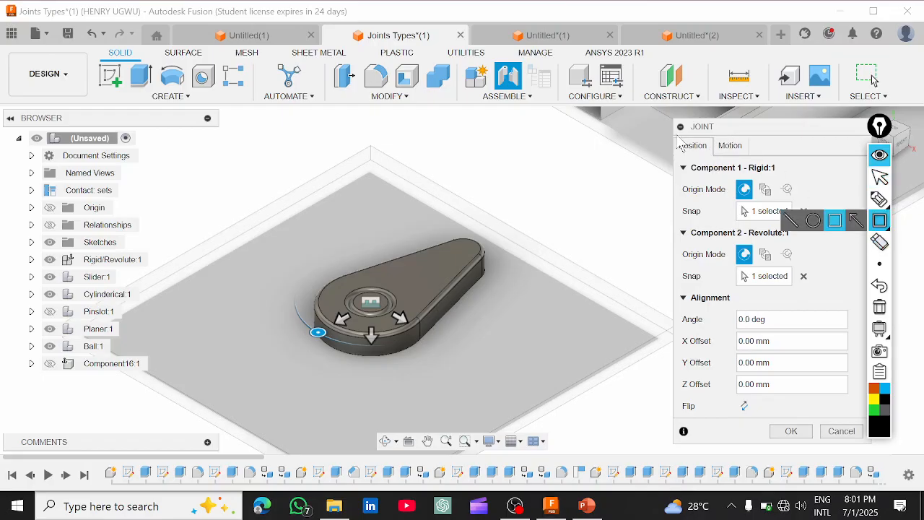
{"action": "left_click_drag", "start_coordinate": [677, 135], "coordinate": [754, 170]}
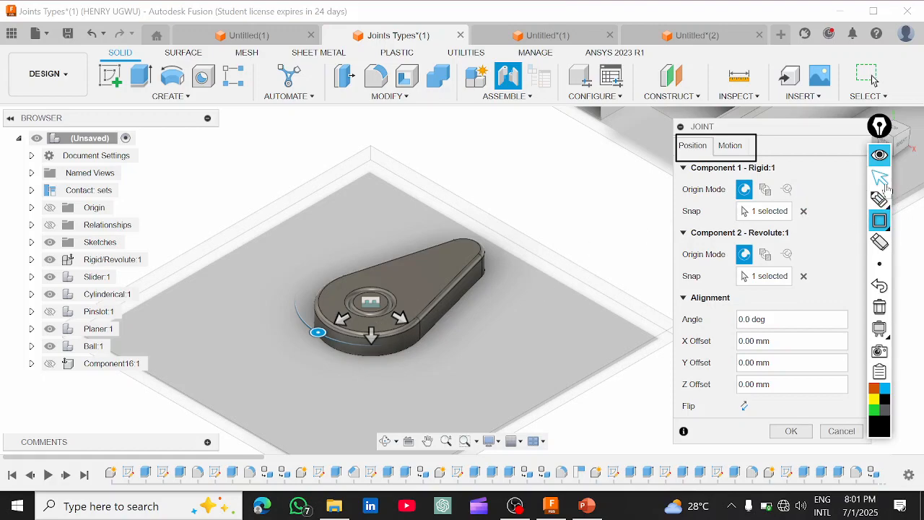
{"action": "left_click", "coordinate": [880, 177]}
{"action": "left_click", "coordinate": [729, 148]}
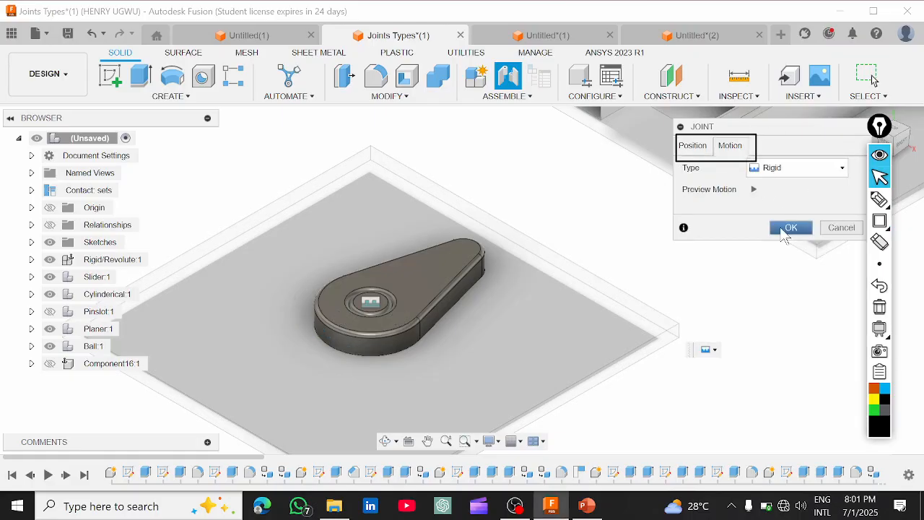
{"action": "left_click", "coordinate": [788, 229]}
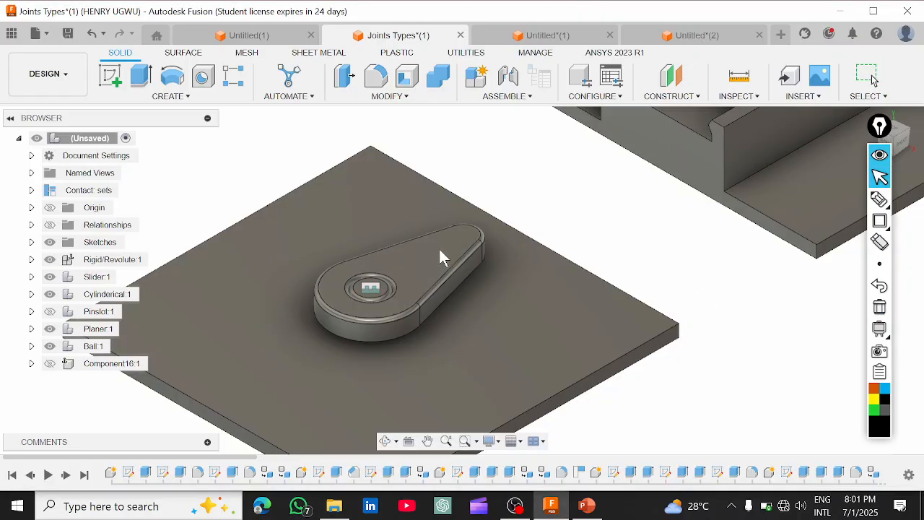
Edit the newest joint in the timeline, changing its motion type to Revolute about the Z Axis
{"action": "scroll", "coordinate": [810, 485], "scroll_direction": "down", "scroll_amount": 9}
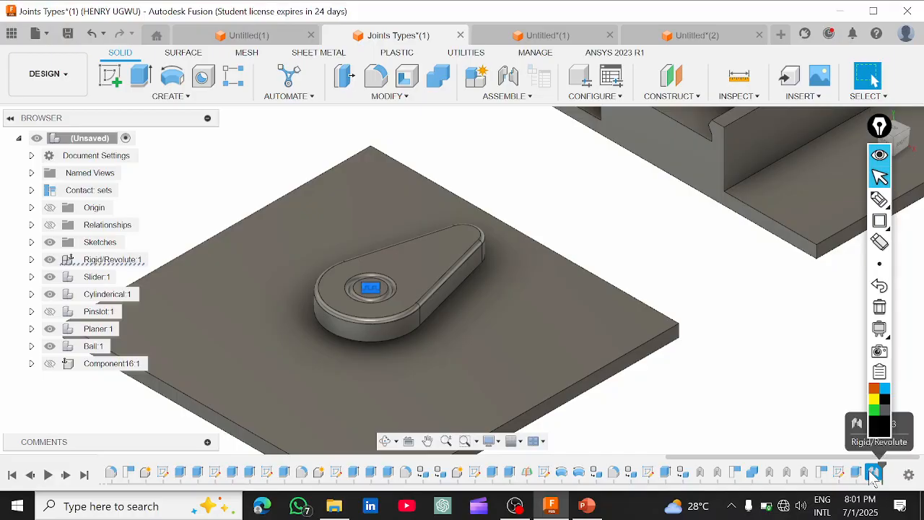
{"action": "right_click", "coordinate": [873, 475]}
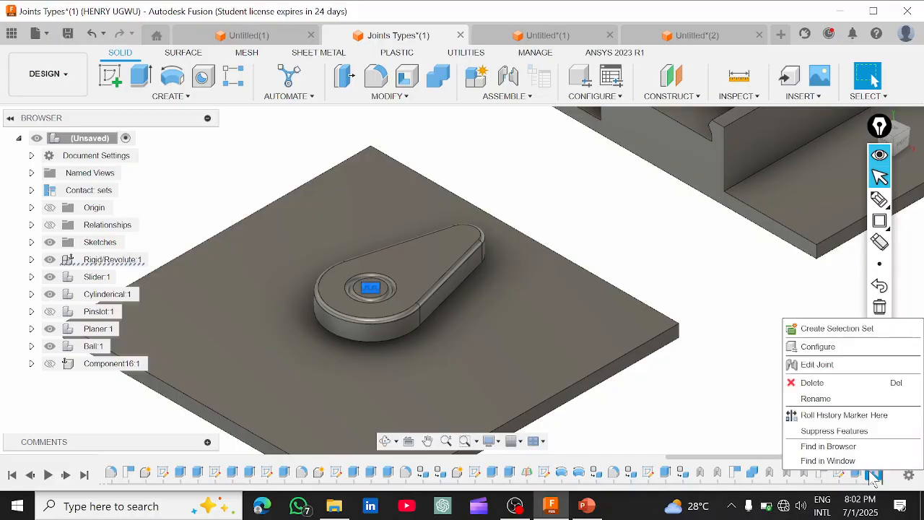
{"action": "left_click", "coordinate": [830, 368]}
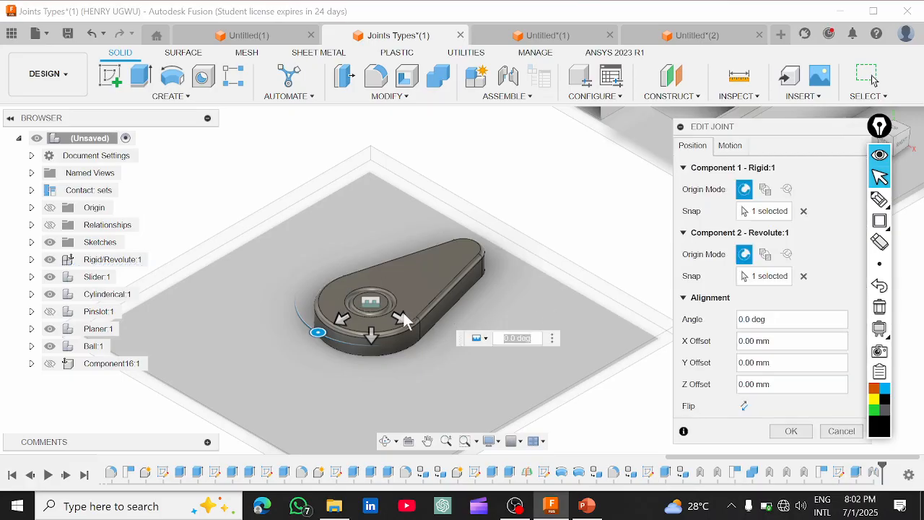
{"action": "left_click", "coordinate": [730, 147]}
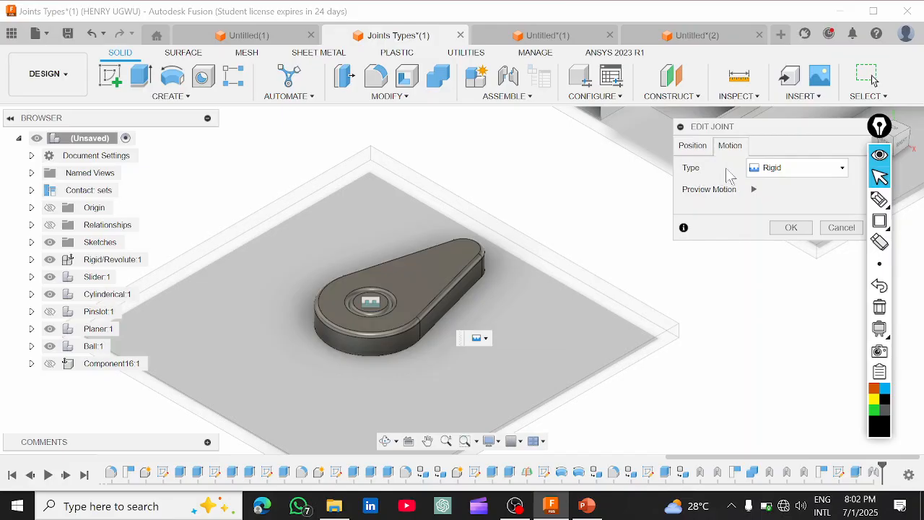
{"action": "left_click", "coordinate": [808, 174]}
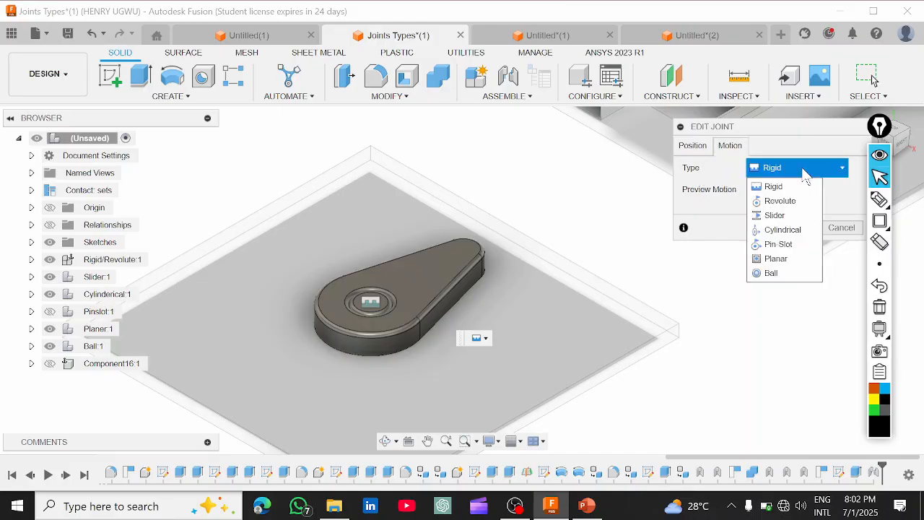
{"action": "left_click", "coordinate": [781, 202]}
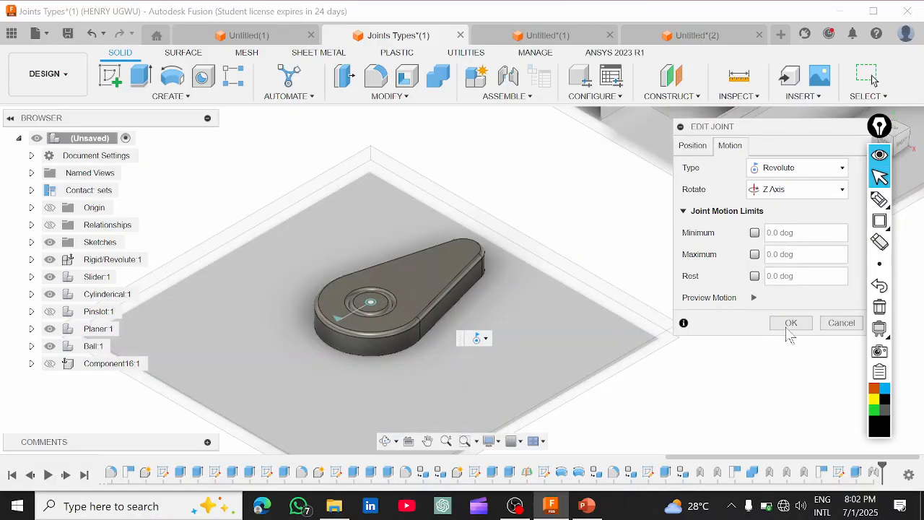
{"action": "left_click", "coordinate": [790, 325]}
{"action": "scroll", "coordinate": [461, 322], "scroll_direction": "down", "scroll_amount": 3}
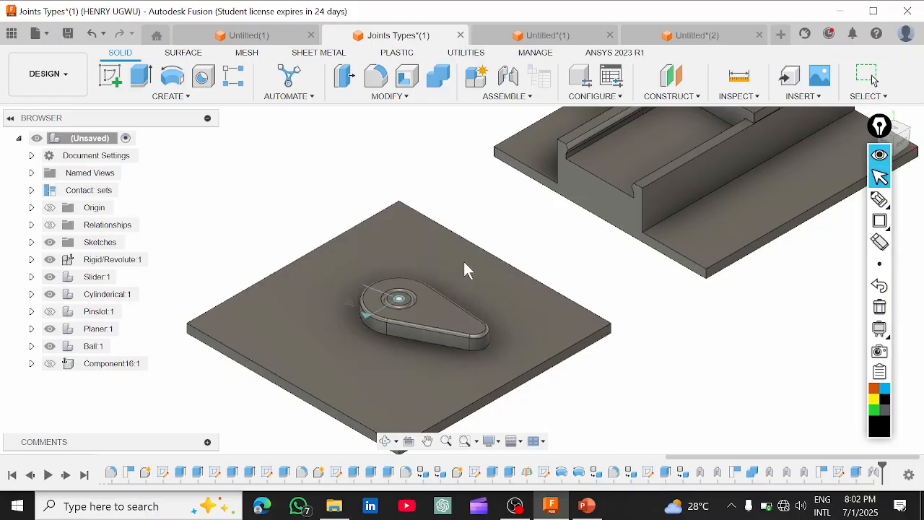
{"action": "key", "text": "Escape"}
Examine the layout of the lever, slider, cylindrical, planar and ball example assemblies
{"action": "scroll", "coordinate": [462, 338], "scroll_direction": "down", "scroll_amount": 5}
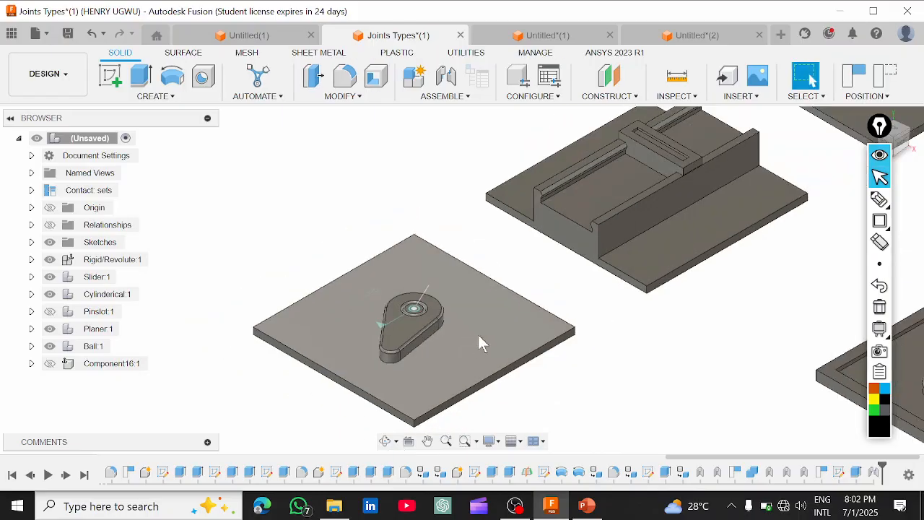
{"action": "middle_click_drag", "start_coordinate": [541, 330], "coordinate": [407, 333]}
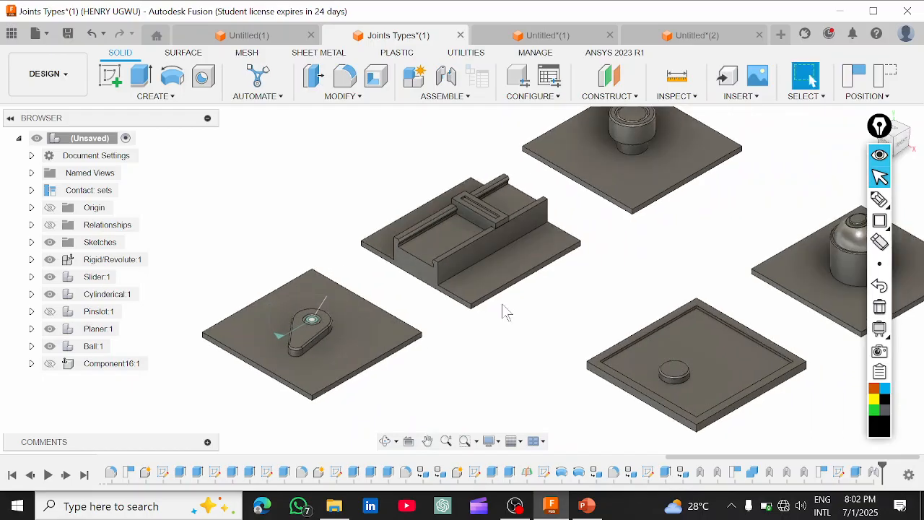
{"action": "scroll", "coordinate": [505, 300], "scroll_direction": "up", "scroll_amount": 3}
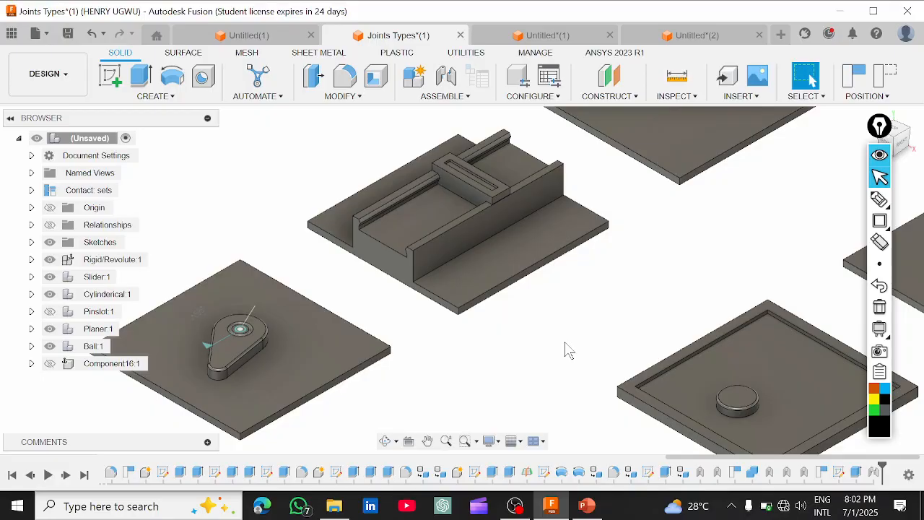
{"action": "scroll", "coordinate": [547, 339], "scroll_direction": "down", "scroll_amount": 4}
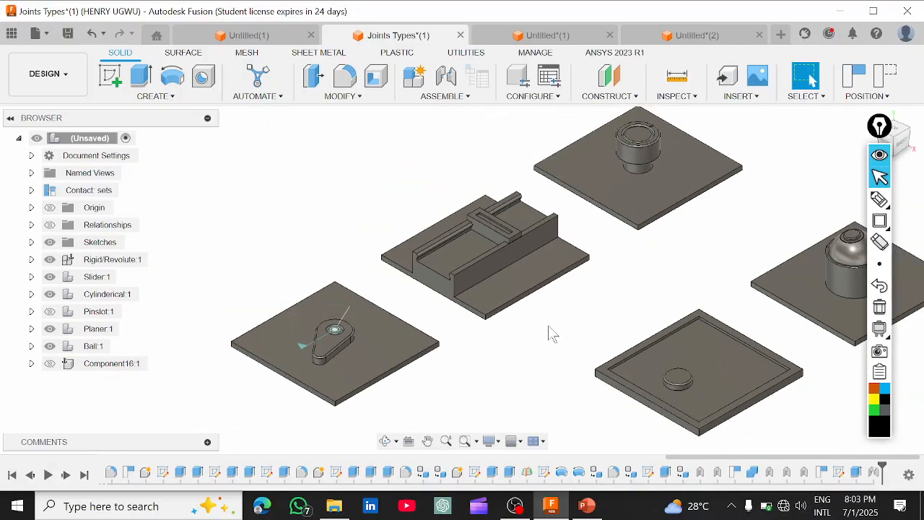
{"action": "middle_click_drag", "start_coordinate": [531, 238], "coordinate": [491, 276]}
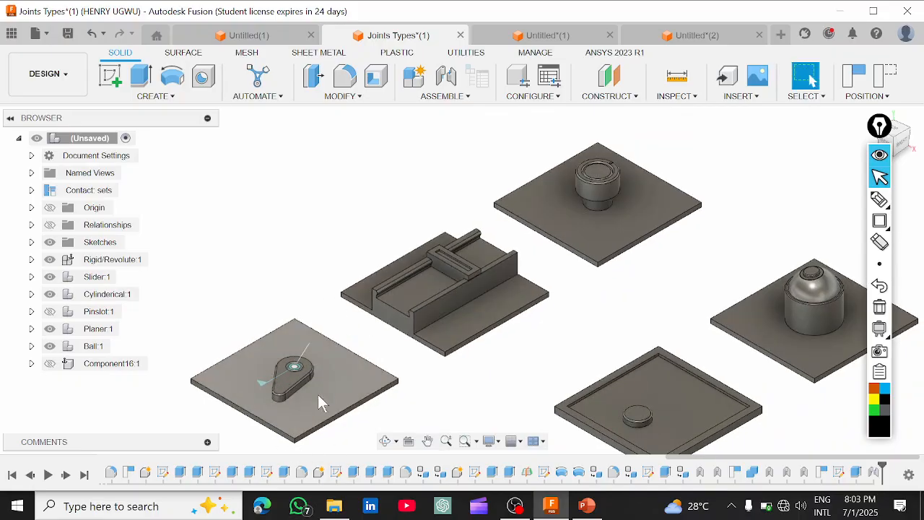
{"action": "scroll", "coordinate": [307, 394], "scroll_direction": "up", "scroll_amount": 2}
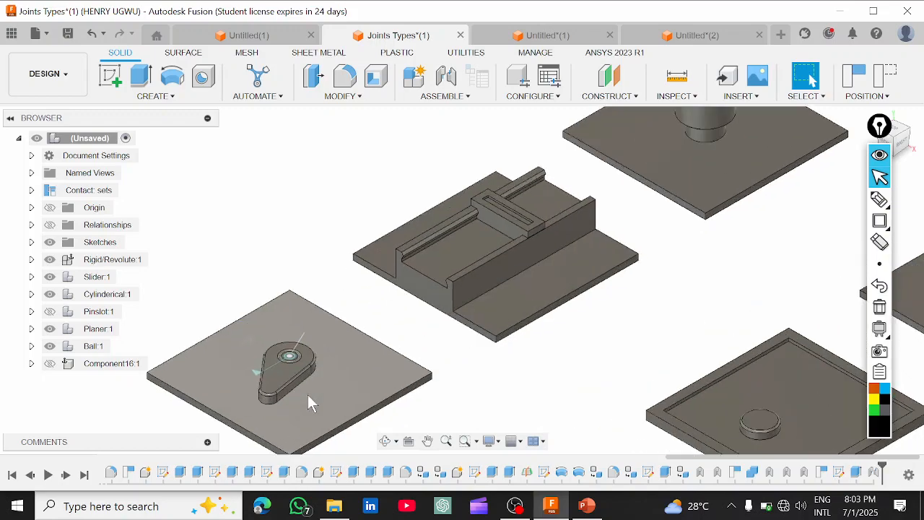
{"action": "scroll", "coordinate": [559, 369], "scroll_direction": "down", "scroll_amount": 5}
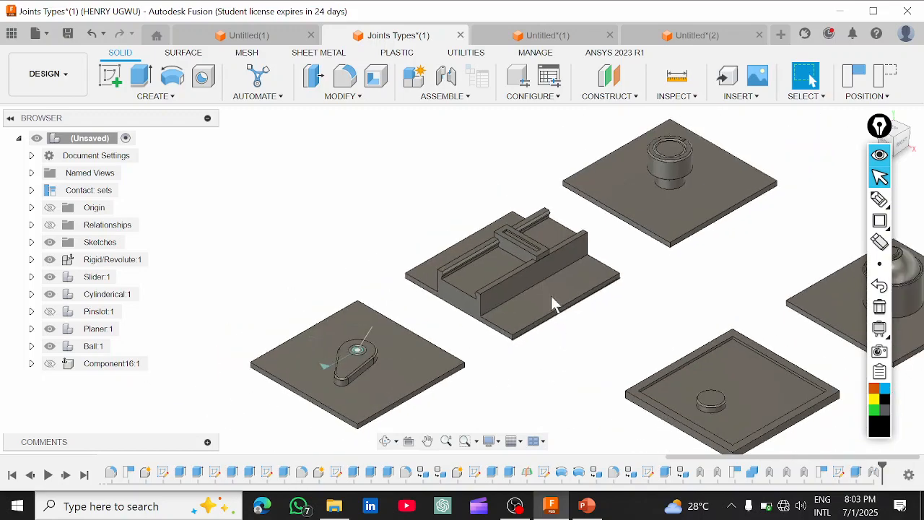
Start a joint that snaps the channel floor of the slider base to the slot edge on top of the sliding block
{"action": "scroll", "coordinate": [473, 302], "scroll_direction": "up", "scroll_amount": 3}
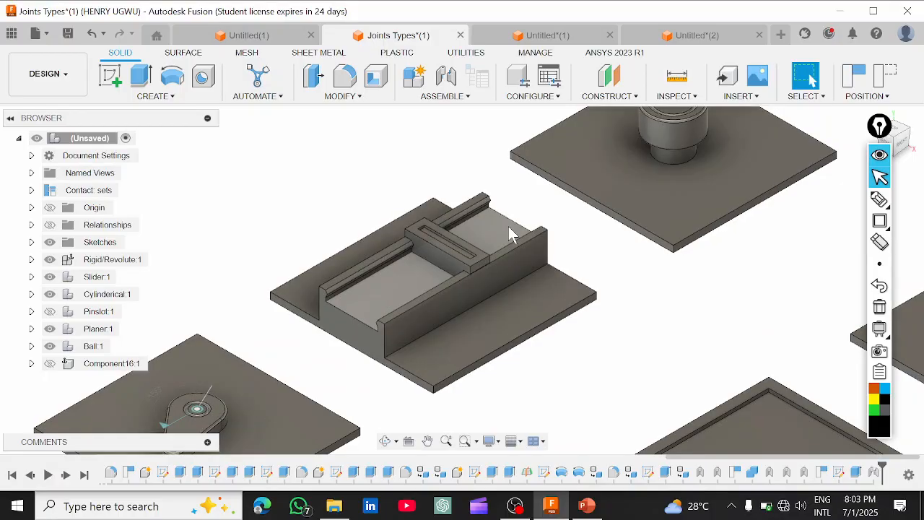
{"action": "scroll", "coordinate": [426, 288], "scroll_direction": "up", "scroll_amount": 3}
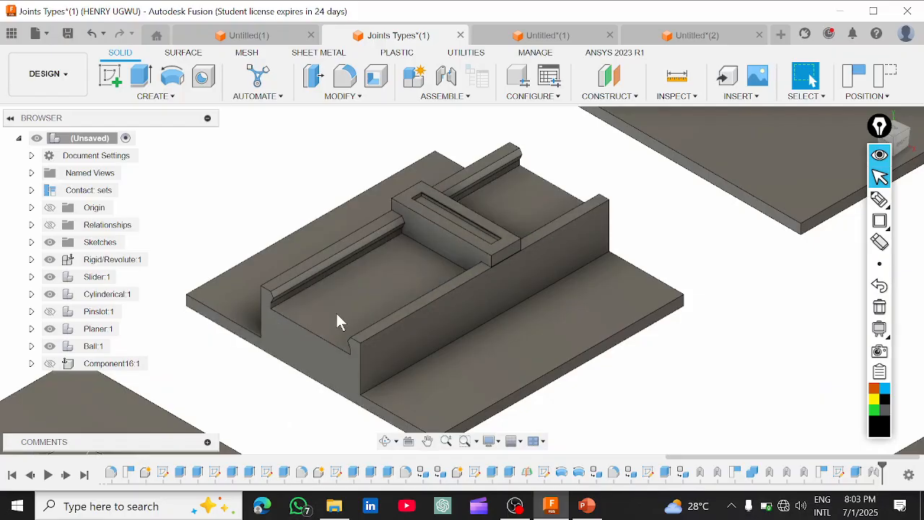
{"action": "left_click", "coordinate": [452, 97]}
{"action": "left_click", "coordinate": [453, 126]}
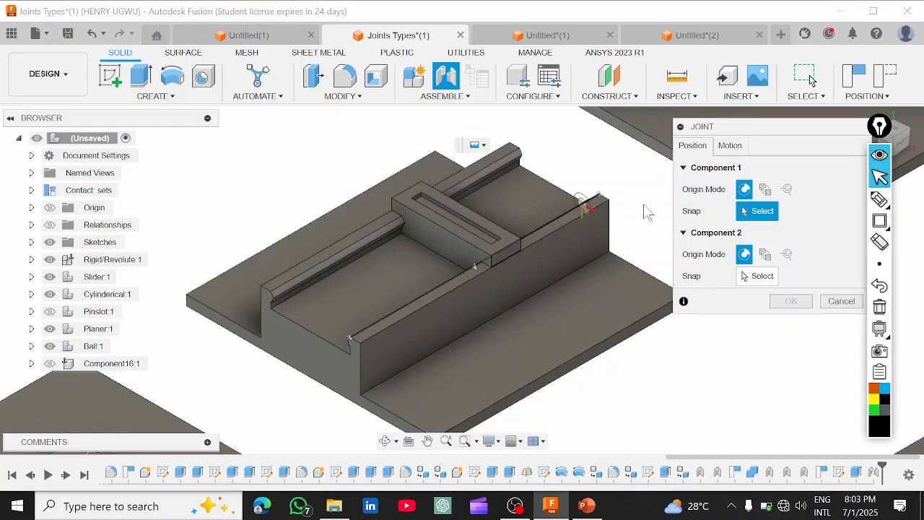
{"action": "left_click", "coordinate": [528, 210]}
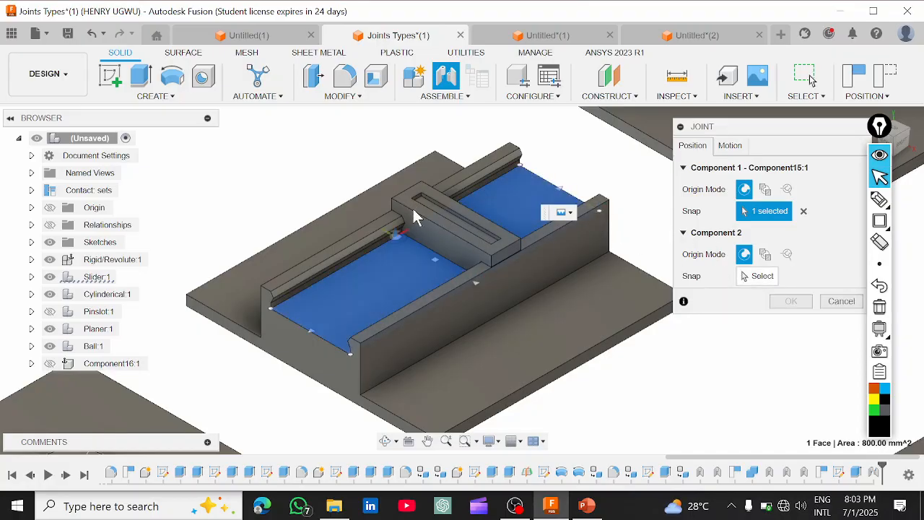
{"action": "left_click", "coordinate": [751, 276]}
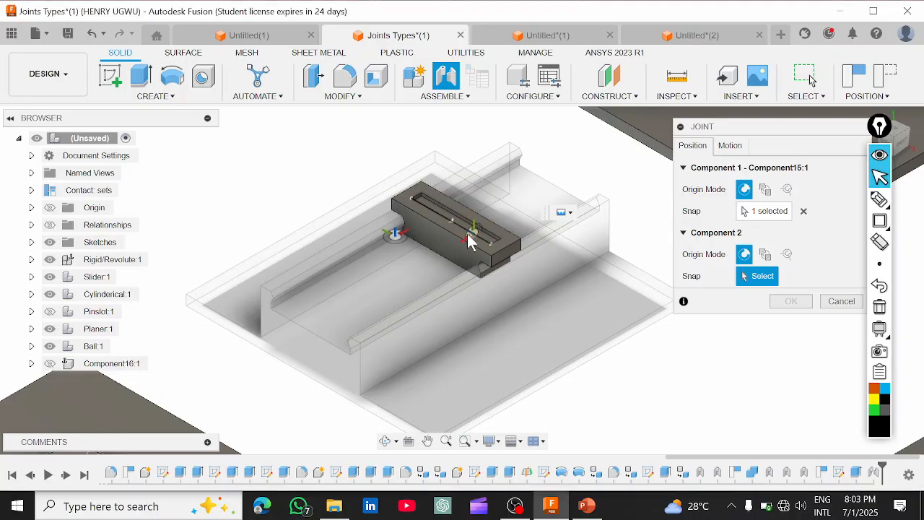
{"action": "left_click", "coordinate": [468, 240]}
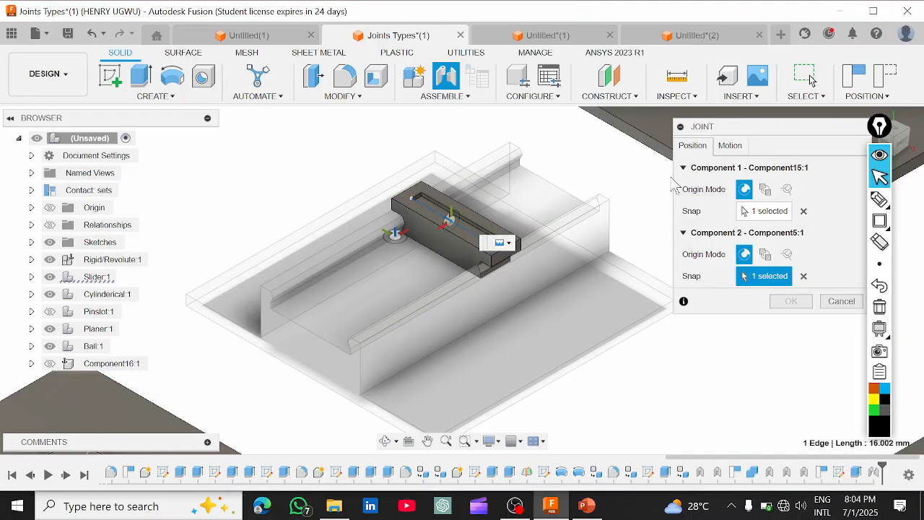
Set the joint's motion type to Slider with the X Axis as its slide direction
{"action": "left_click", "coordinate": [730, 146]}
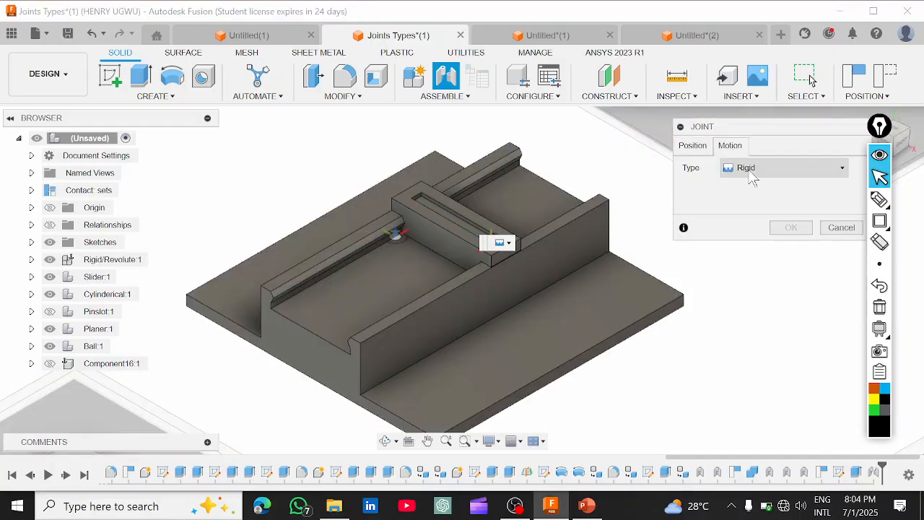
{"action": "left_click", "coordinate": [791, 171]}
{"action": "left_click", "coordinate": [759, 217]}
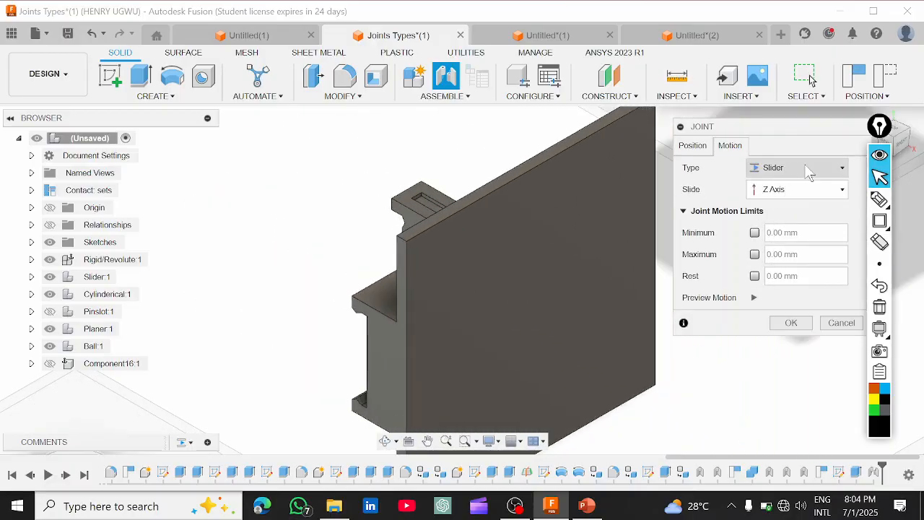
{"action": "left_click", "coordinate": [797, 192]}
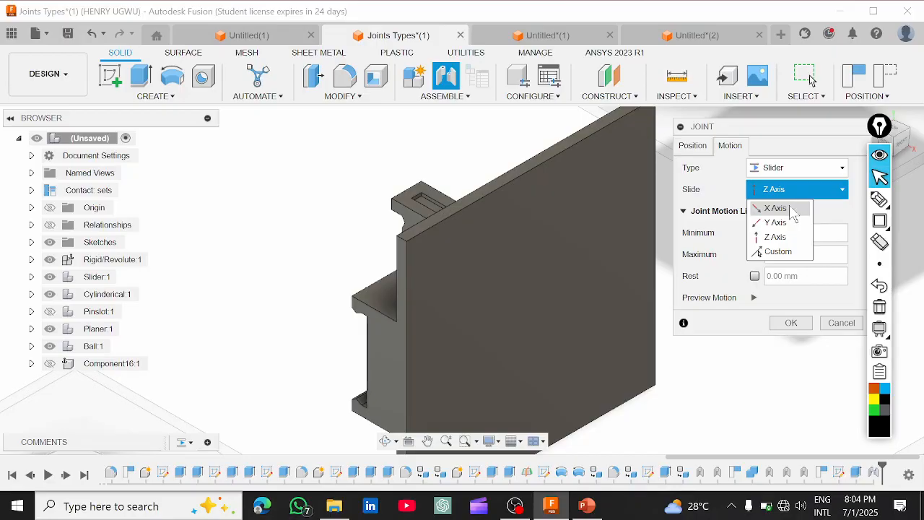
{"action": "left_click", "coordinate": [776, 207]}
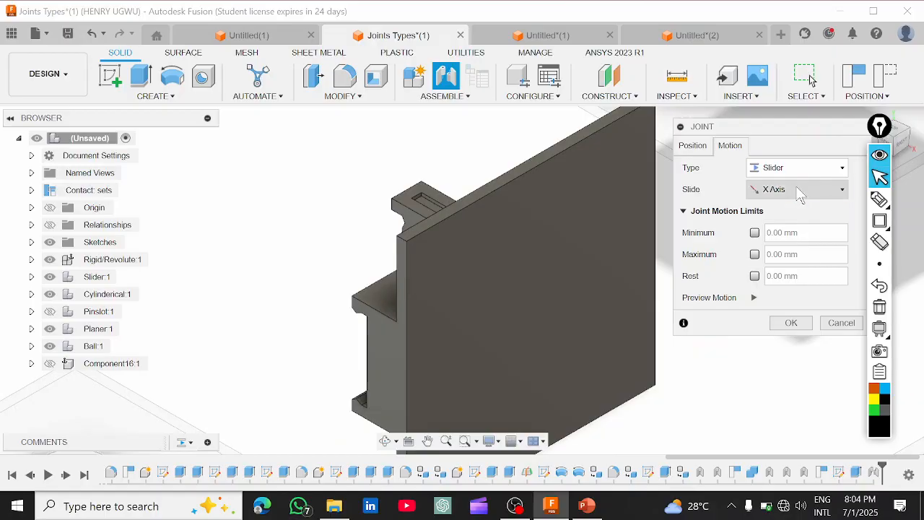
Try the Y Axis and Z Axis as the slider joint's slide direction, then return it to the X Axis
{"action": "left_click", "coordinate": [799, 192]}
{"action": "left_click", "coordinate": [787, 221]}
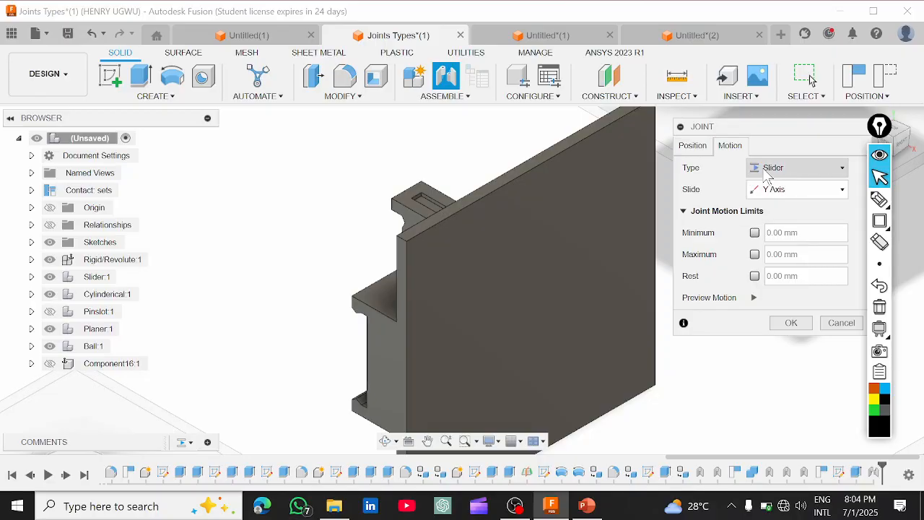
{"action": "left_click", "coordinate": [694, 146]}
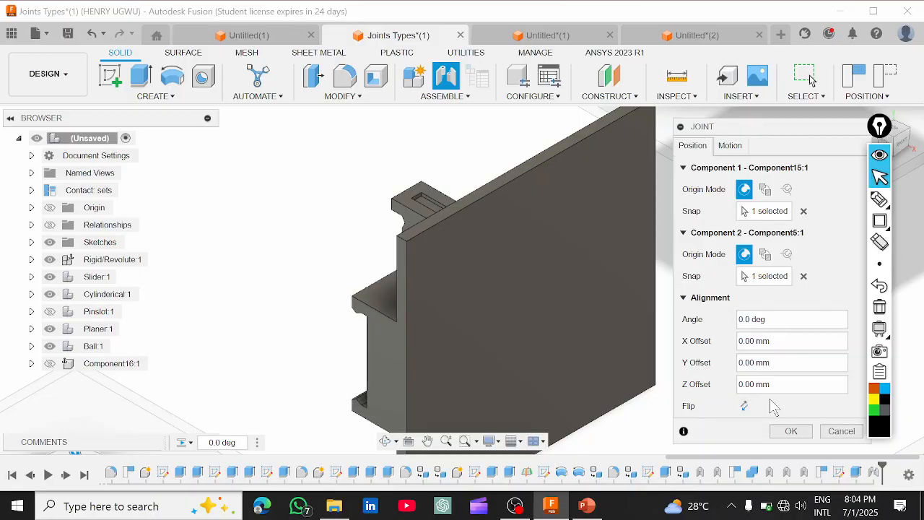
{"action": "left_click", "coordinate": [729, 146]}
{"action": "left_click", "coordinate": [774, 190]}
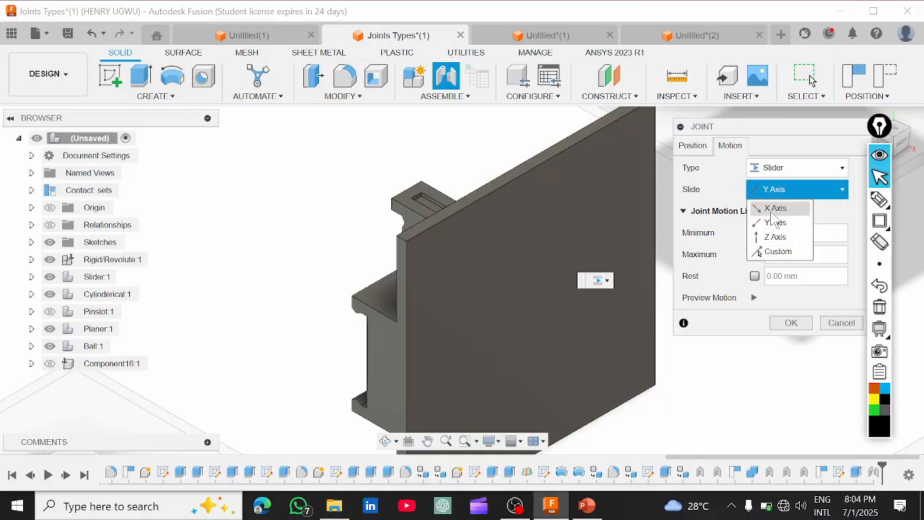
{"action": "left_click", "coordinate": [775, 236]}
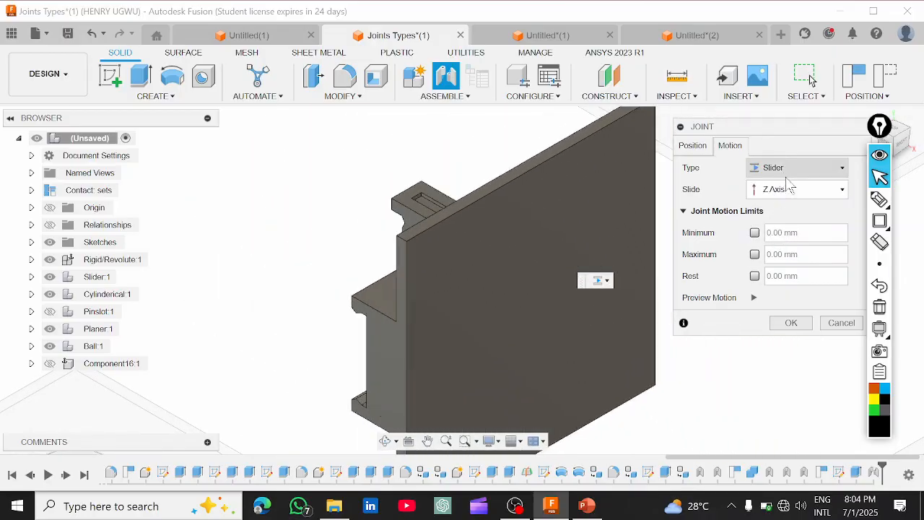
{"action": "left_click", "coordinate": [791, 188]}
{"action": "left_click", "coordinate": [779, 208]}
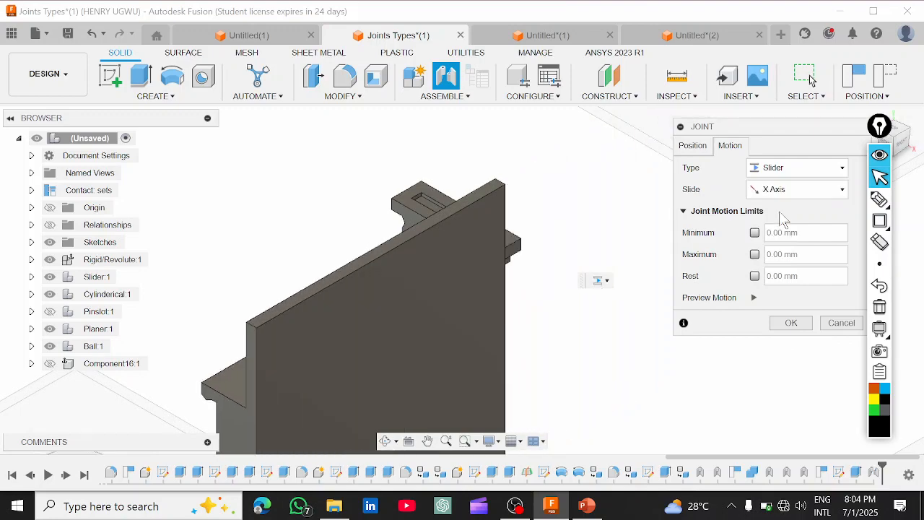
Clear both joint snaps and reselect the sliding block's upper long edge as Component 1 and the base's channel floor as Component 2
{"action": "left_click", "coordinate": [692, 145]}
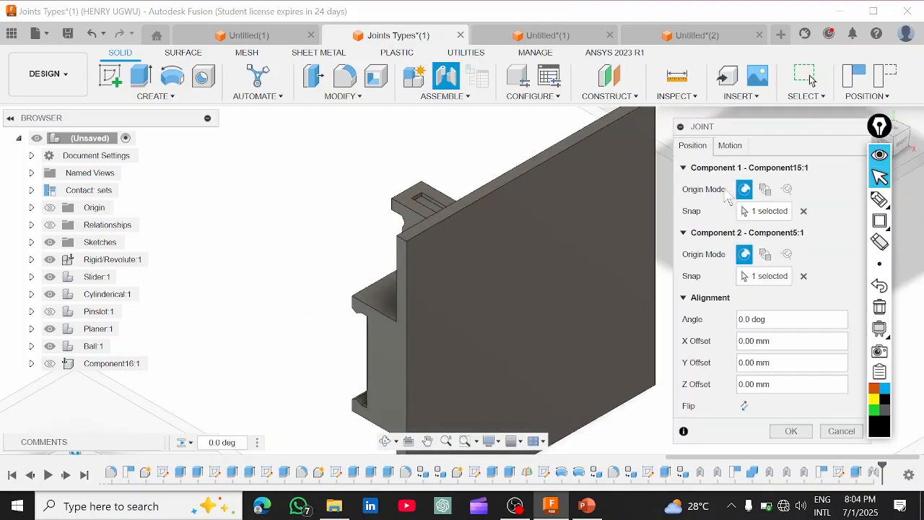
{"action": "left_click", "coordinate": [804, 211]}
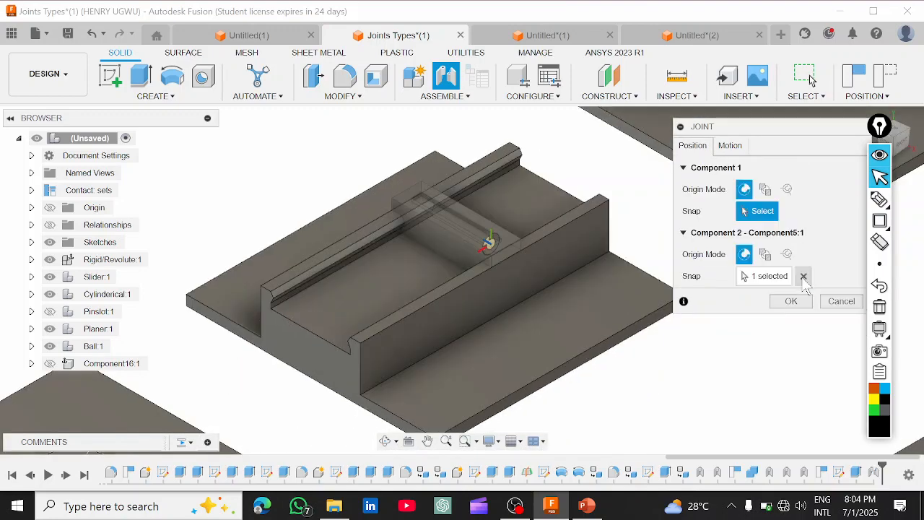
{"action": "left_click", "coordinate": [803, 277]}
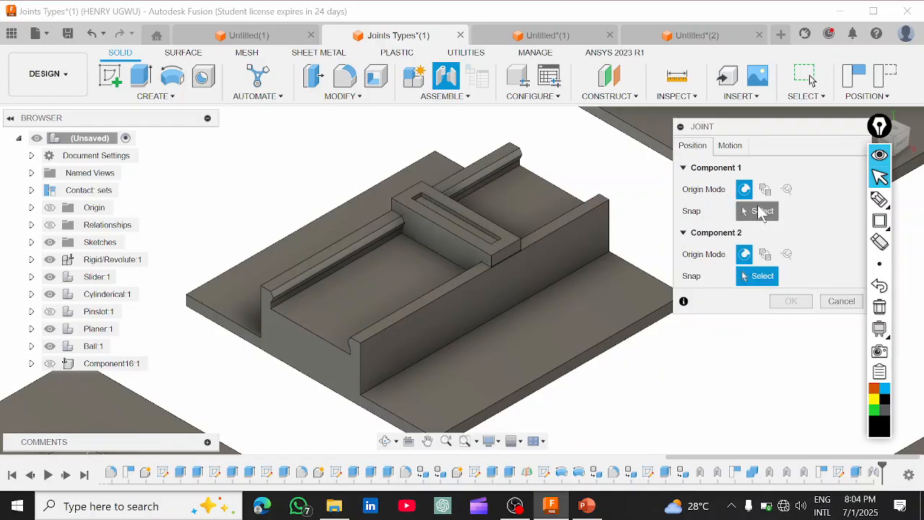
{"action": "left_click", "coordinate": [758, 211]}
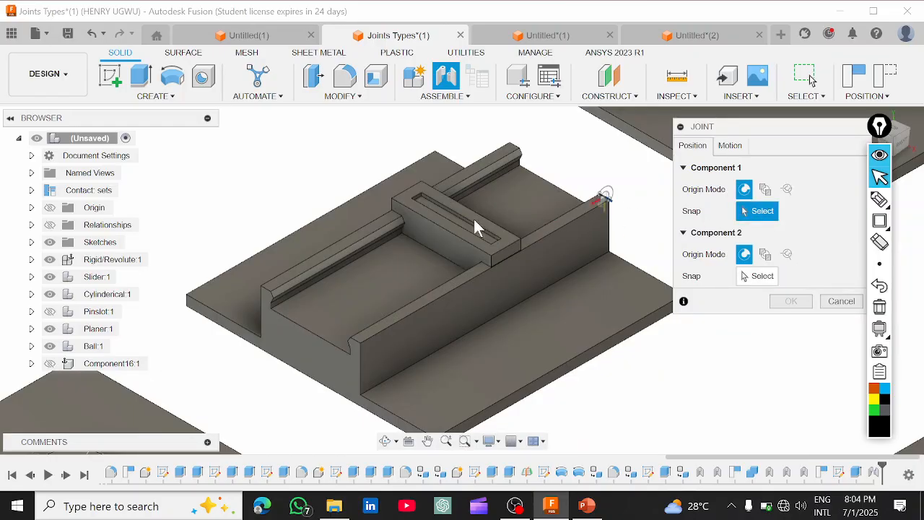
{"action": "left_click", "coordinate": [453, 229]}
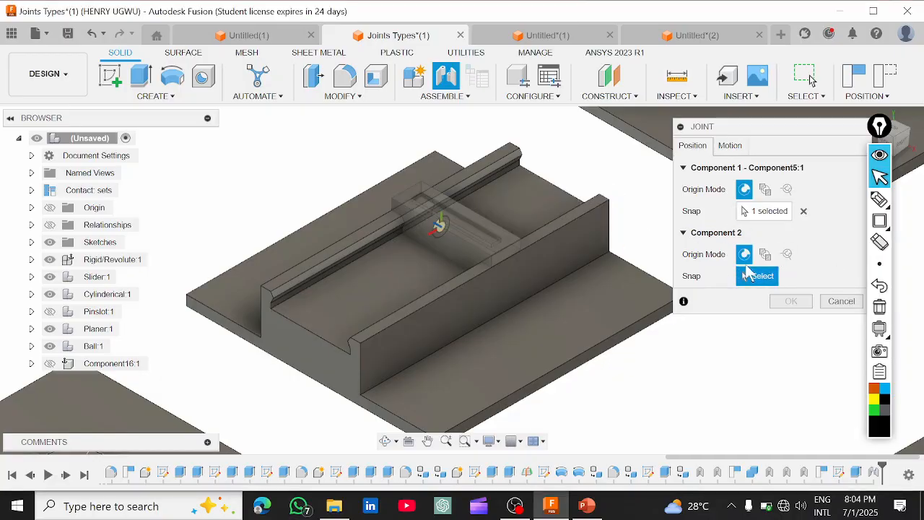
{"action": "left_click", "coordinate": [415, 271]}
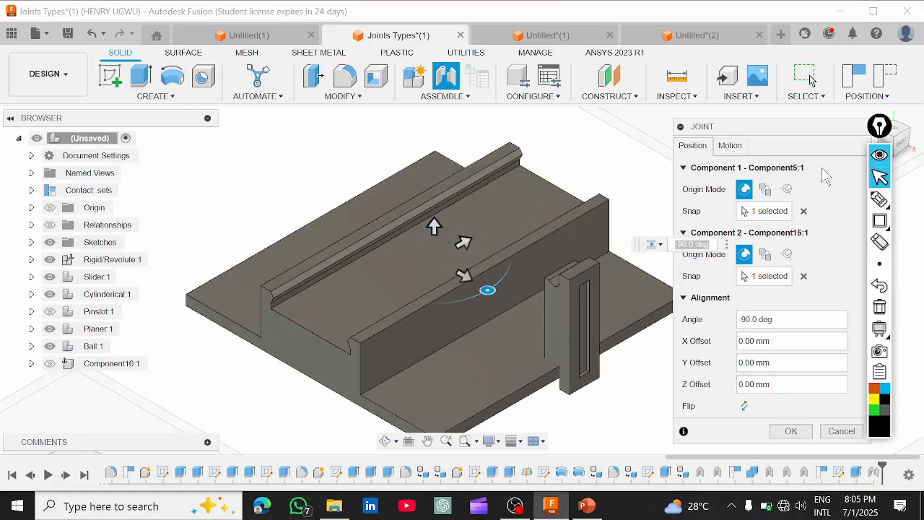
Try the Z Axis, X Axis and Y Axis in turn as the slider joint's slide direction
{"action": "left_click", "coordinate": [730, 146]}
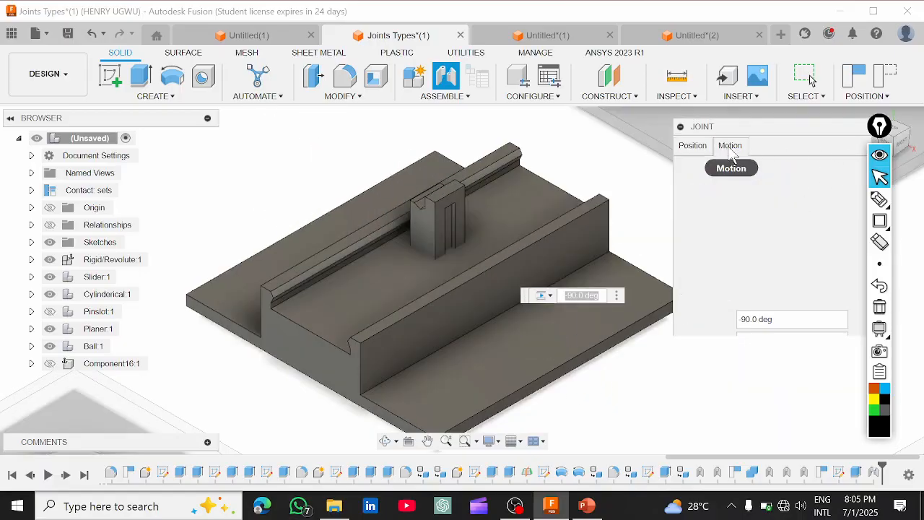
{"action": "left_click", "coordinate": [779, 189]}
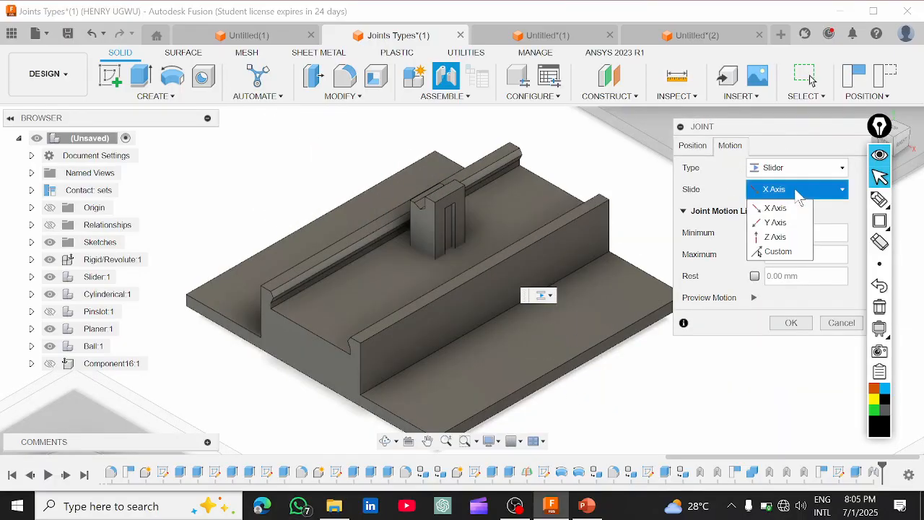
{"action": "left_click", "coordinate": [783, 237]}
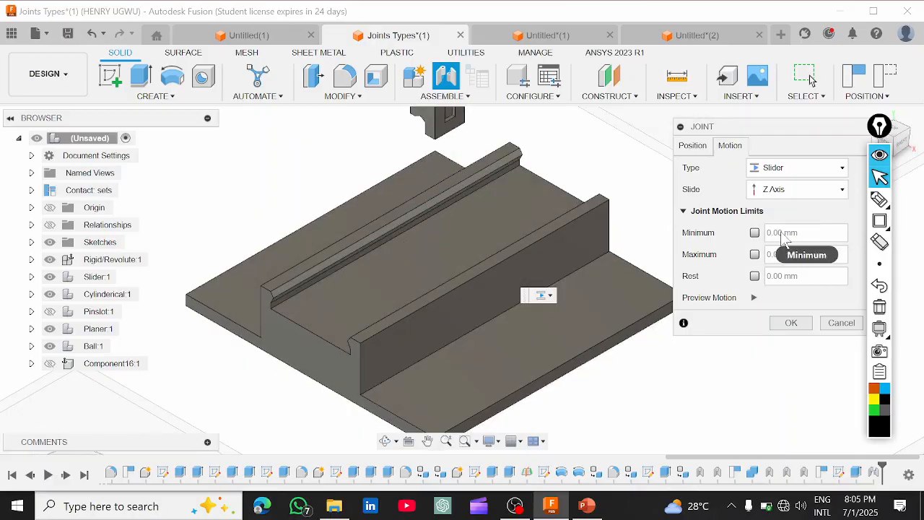
{"action": "left_click", "coordinate": [798, 192]}
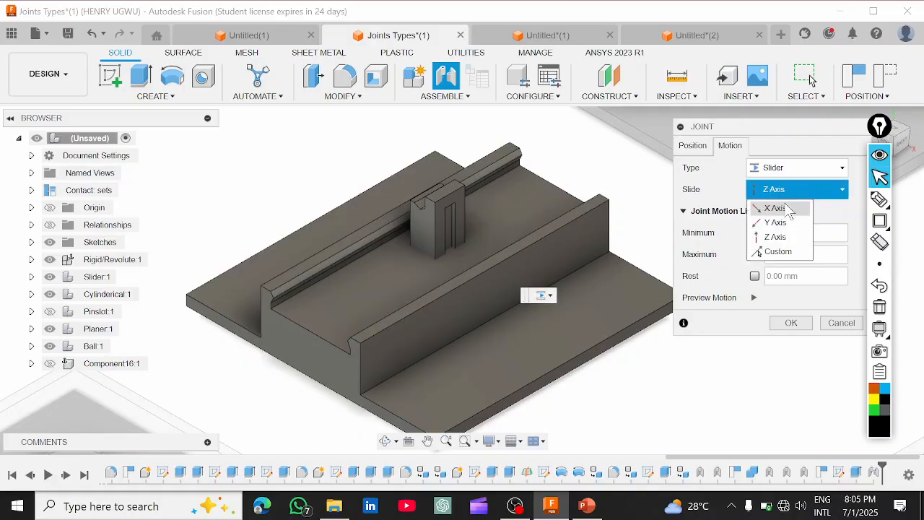
{"action": "left_click", "coordinate": [785, 209]}
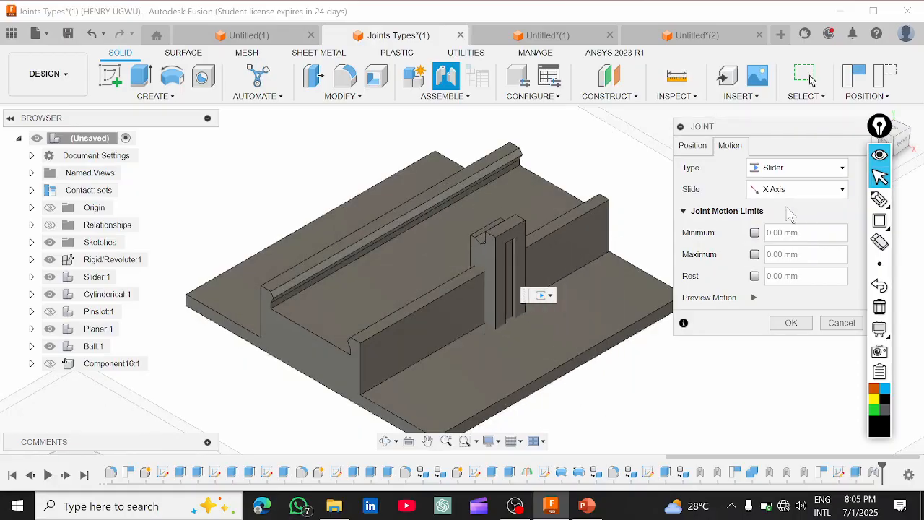
{"action": "left_click", "coordinate": [795, 190]}
{"action": "left_click", "coordinate": [770, 221]}
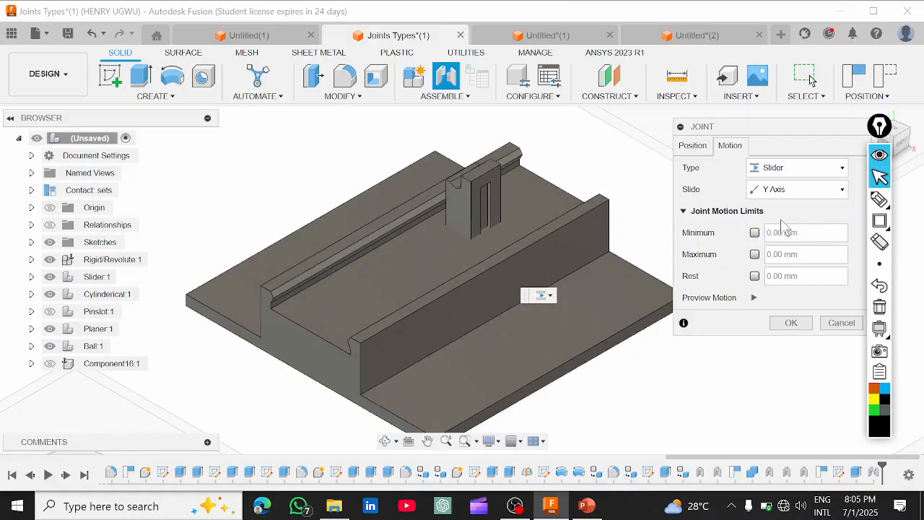
{"action": "left_click", "coordinate": [798, 191]}
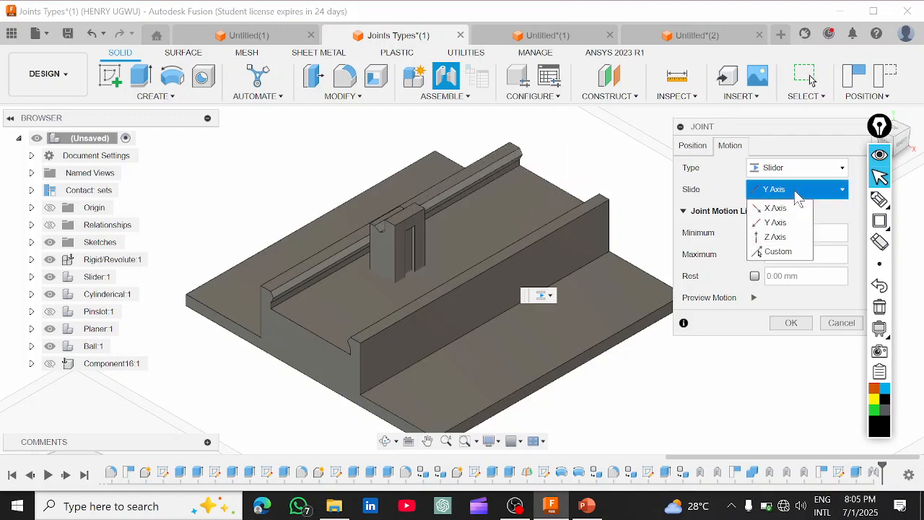
Try a Custom slide direction along the base's rail, then clear it and set the slide direction to the Z Axis
{"action": "left_click", "coordinate": [773, 241]}
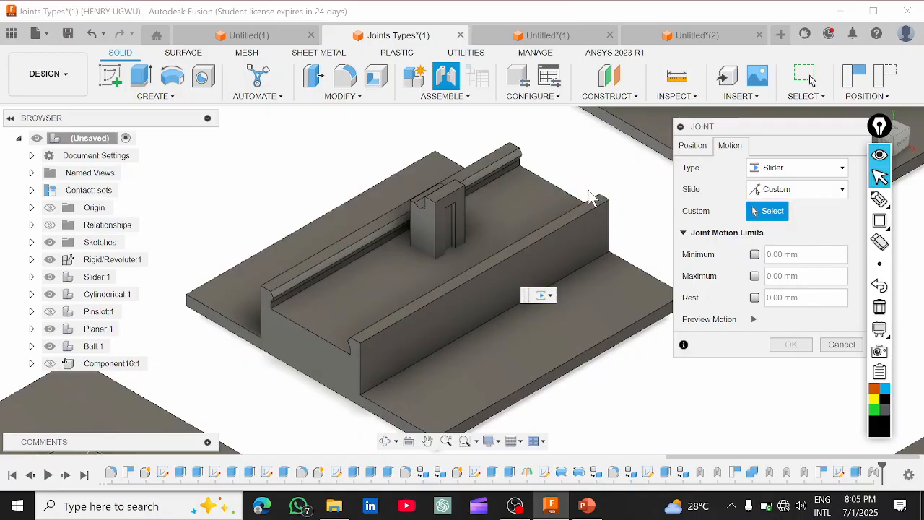
{"action": "left_click", "coordinate": [497, 175]}
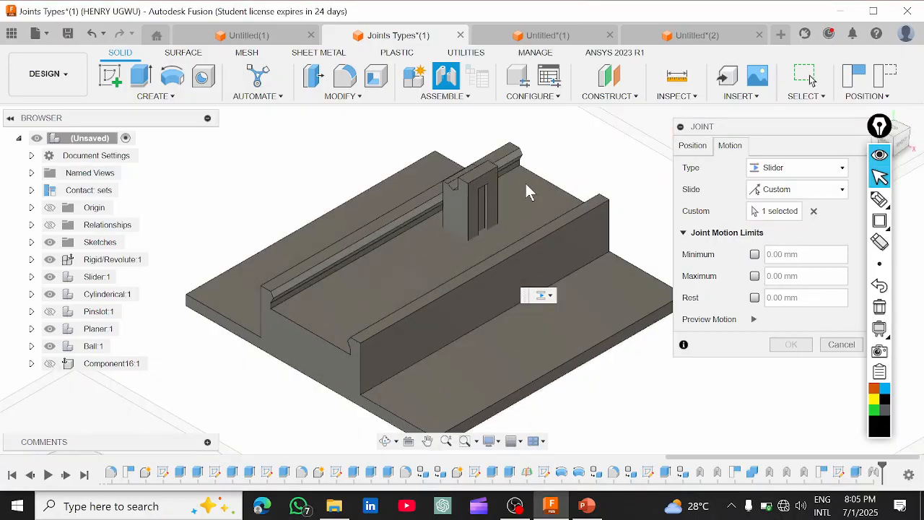
{"action": "left_click", "coordinate": [812, 211]}
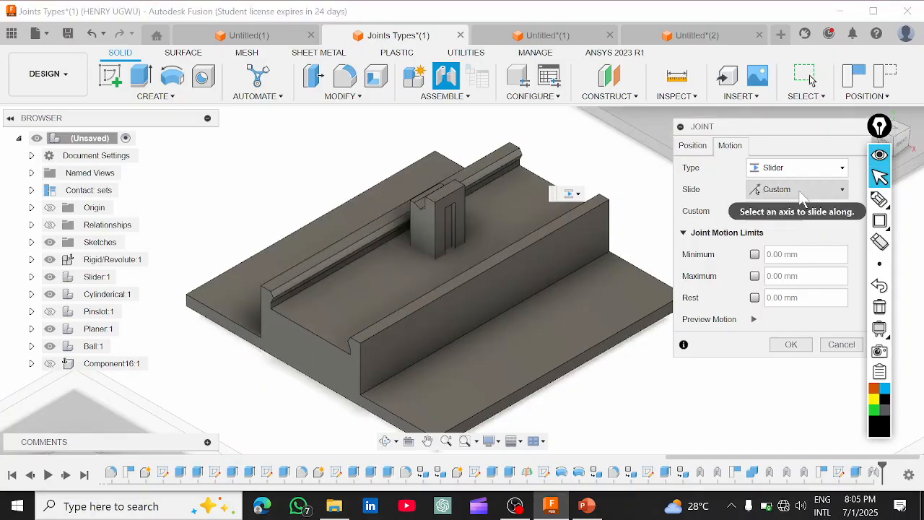
{"action": "left_click", "coordinate": [801, 191]}
{"action": "left_click", "coordinate": [778, 236]}
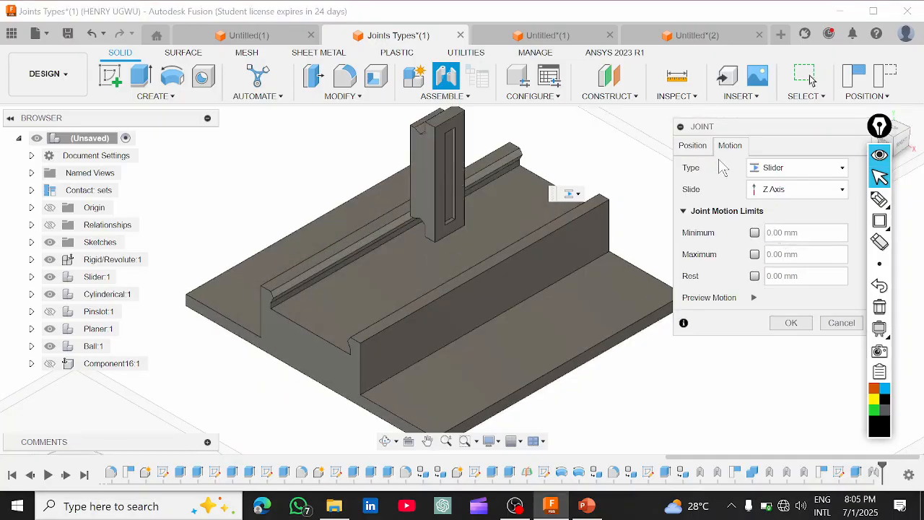
{"action": "left_click", "coordinate": [704, 147]}
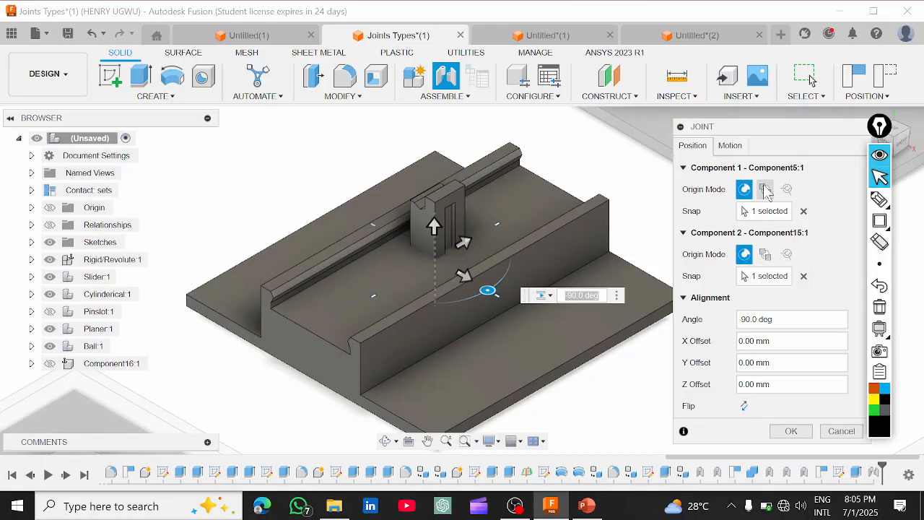
{"action": "left_click", "coordinate": [730, 145]}
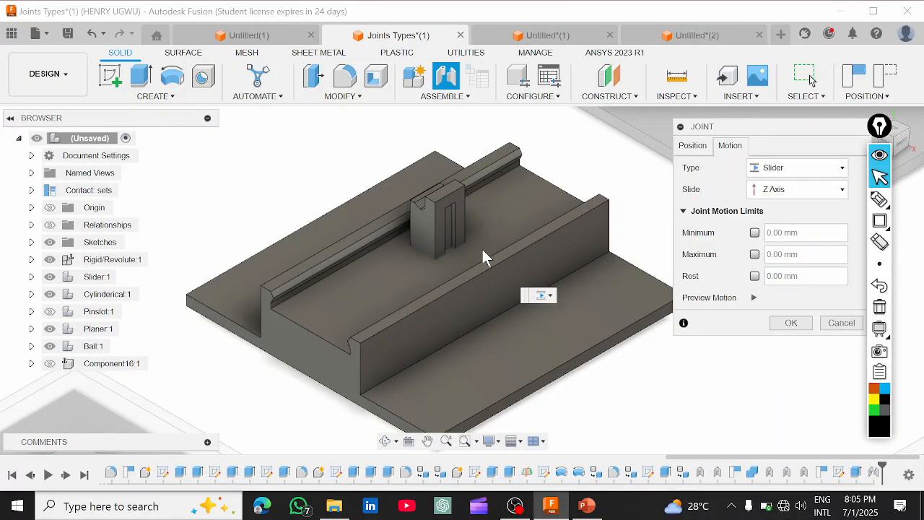
{"action": "left_click", "coordinate": [551, 296]}
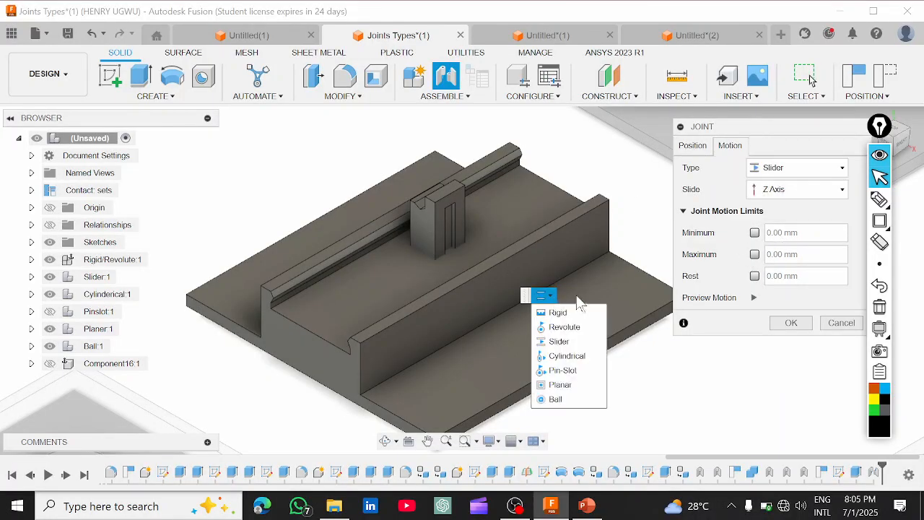
{"action": "left_click", "coordinate": [778, 191]}
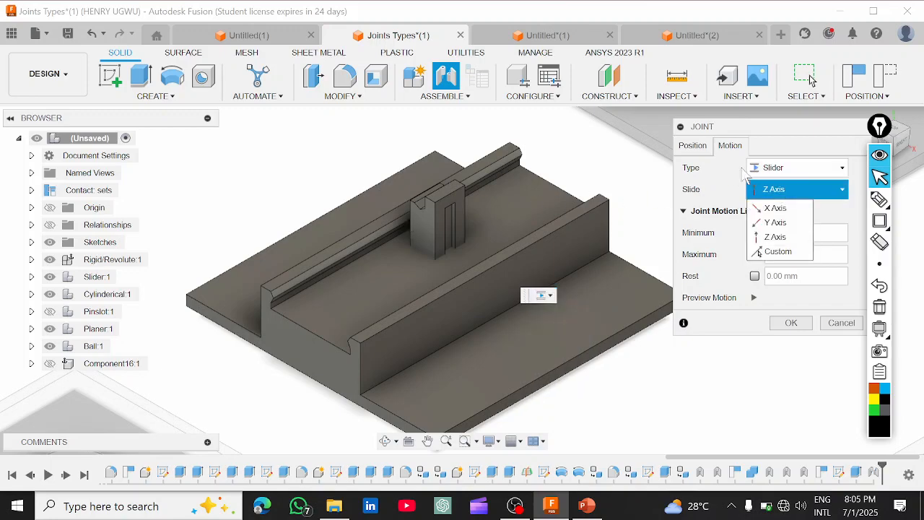
Clear both snaps and reselect the midpoint of the block's lower long edge as Component 2 and the base's channel floor as Component 1
{"action": "left_click", "coordinate": [692, 145]}
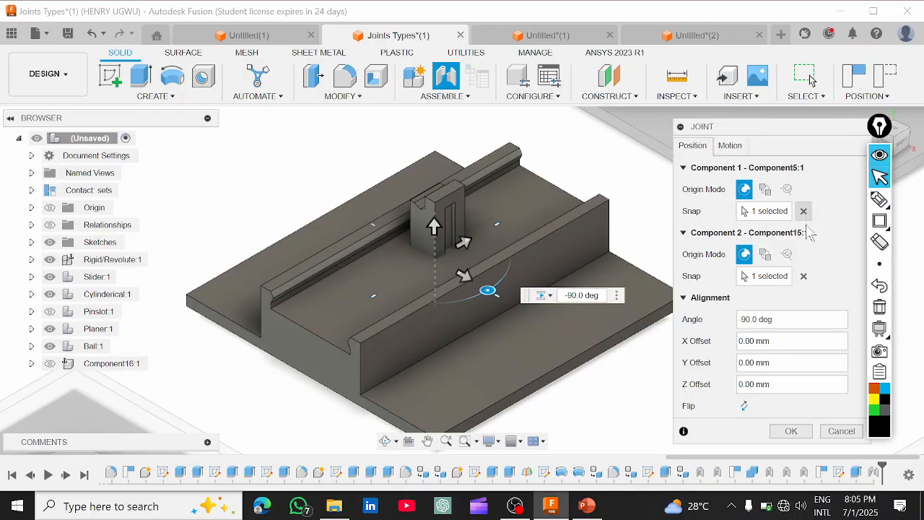
{"action": "left_click", "coordinate": [804, 211]}
{"action": "left_click", "coordinate": [803, 276]}
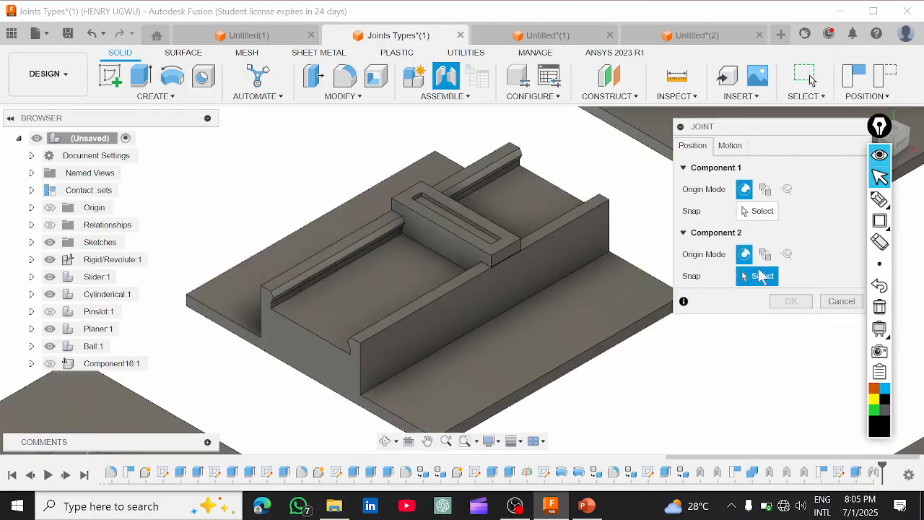
{"action": "scroll", "coordinate": [441, 259], "scroll_direction": "up", "scroll_amount": 5}
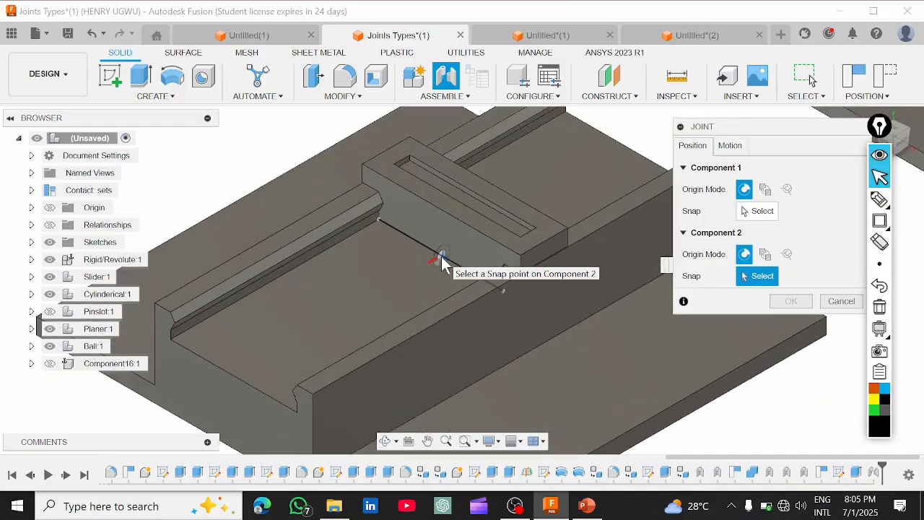
{"action": "scroll", "coordinate": [438, 256], "scroll_direction": "up", "scroll_amount": 2}
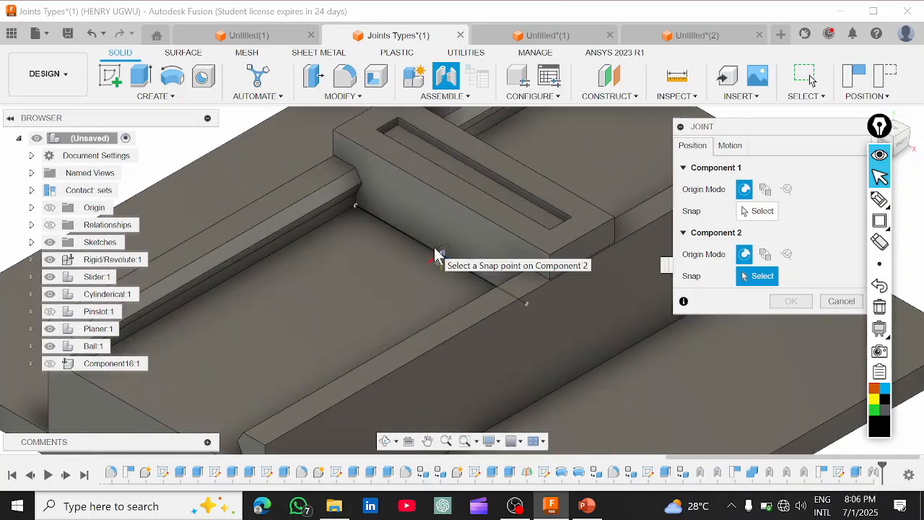
{"action": "left_click", "coordinate": [438, 257]}
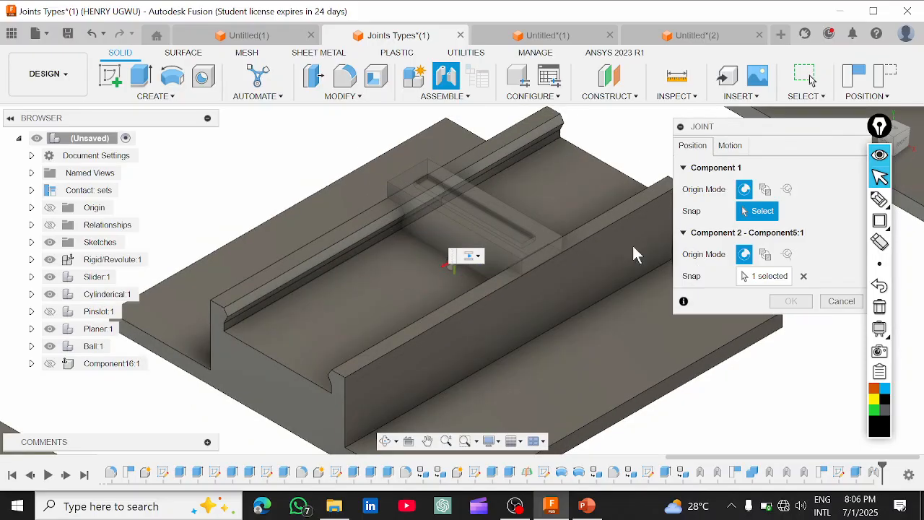
{"action": "left_click", "coordinate": [362, 258]}
Try Revolute as the joint's motion type, then return it to Slider along the Z Axis
{"action": "left_click", "coordinate": [730, 145]}
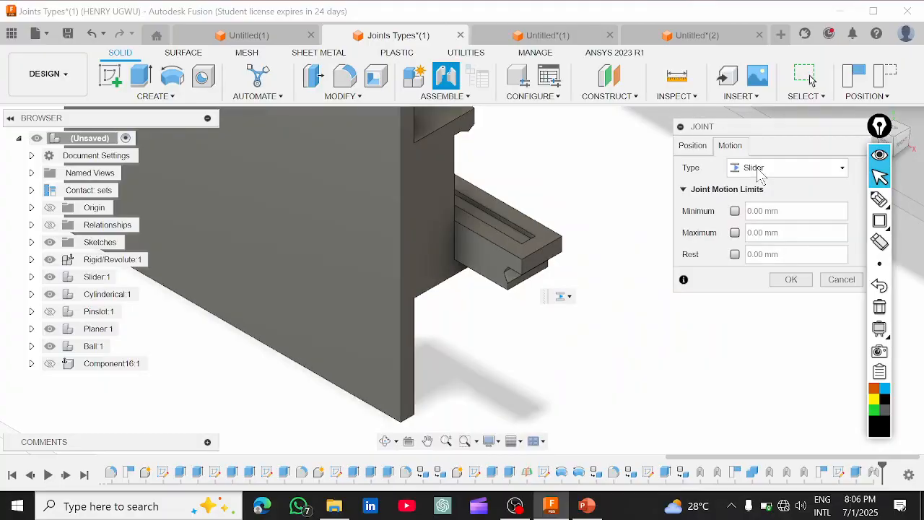
{"action": "left_click", "coordinate": [757, 167]}
{"action": "left_click", "coordinate": [764, 173]}
{"action": "left_click", "coordinate": [809, 168]}
{"action": "left_click", "coordinate": [733, 171]}
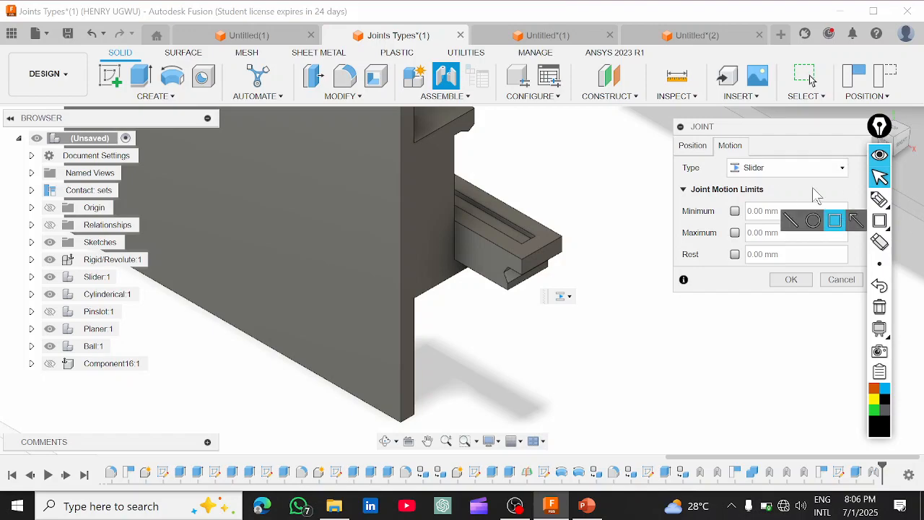
{"action": "left_click", "coordinate": [786, 166]}
{"action": "left_click", "coordinate": [766, 200]}
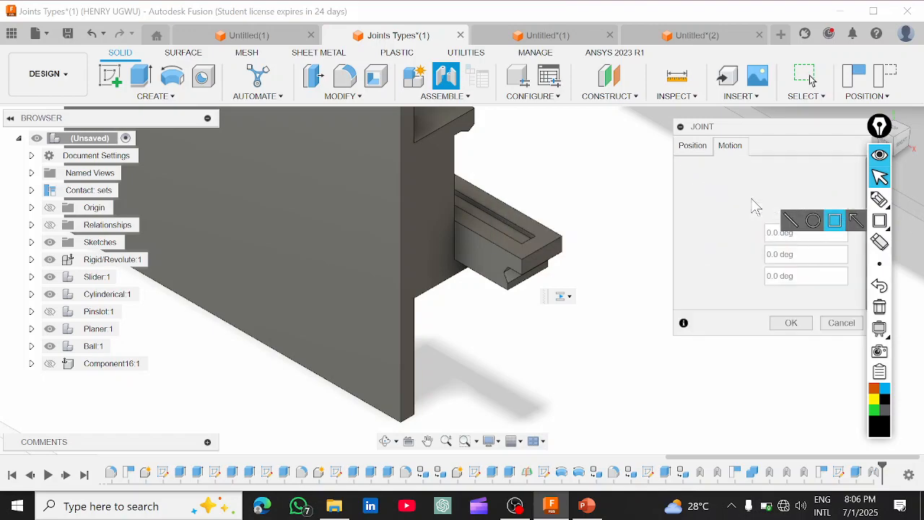
{"action": "left_click", "coordinate": [779, 168]}
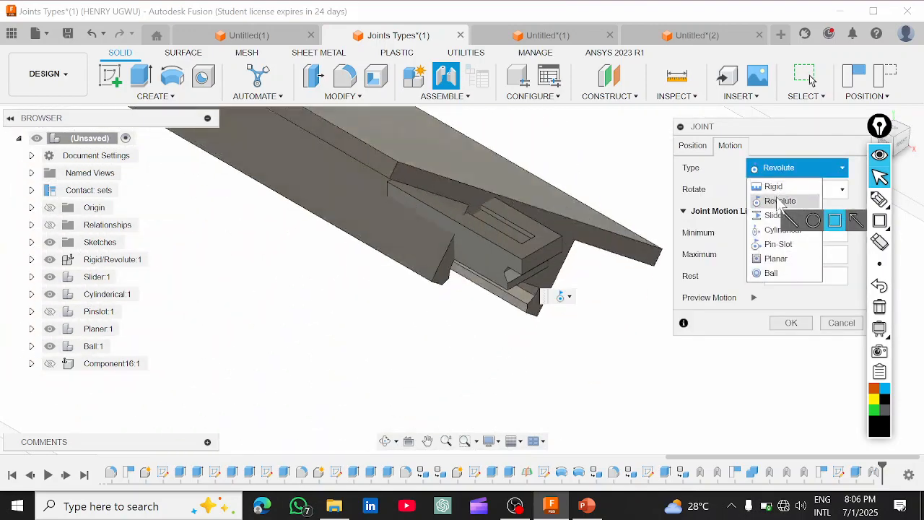
{"action": "left_click", "coordinate": [773, 215]}
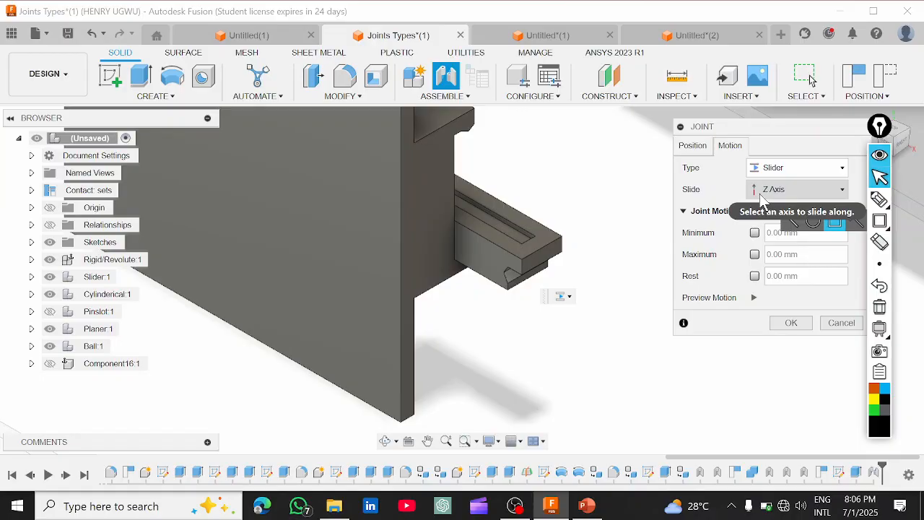
{"action": "left_click", "coordinate": [764, 192]}
{"action": "left_click", "coordinate": [765, 189]}
Collapse the annotation toolbar and clear the Component 1 and Component 2 snaps in the slider joint's position settings
{"action": "left_click", "coordinate": [704, 148]}
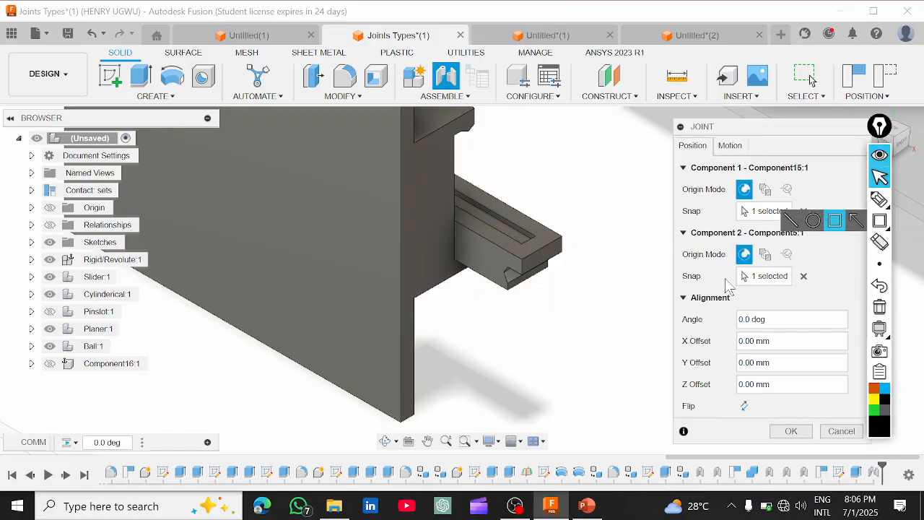
{"action": "mouse_move", "coordinate": [882, 197]}
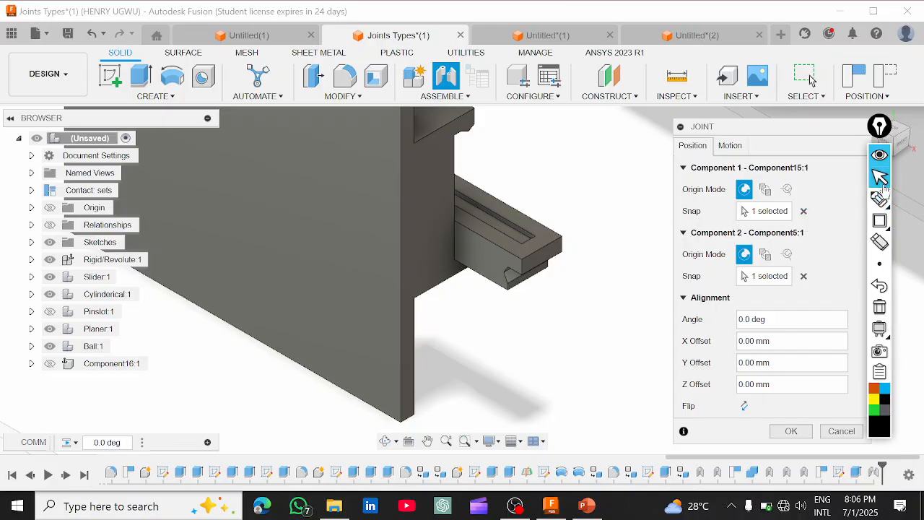
{"action": "left_click", "coordinate": [882, 156]}
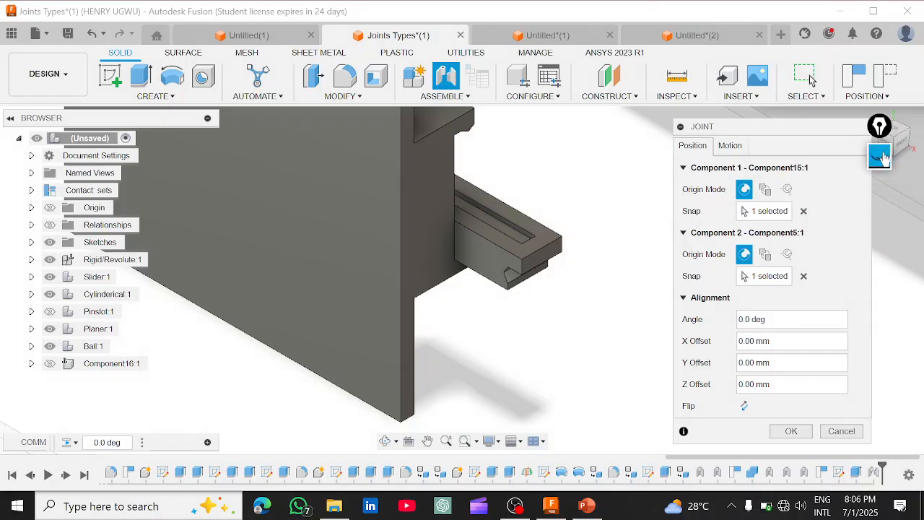
{"action": "left_click", "coordinate": [804, 211]}
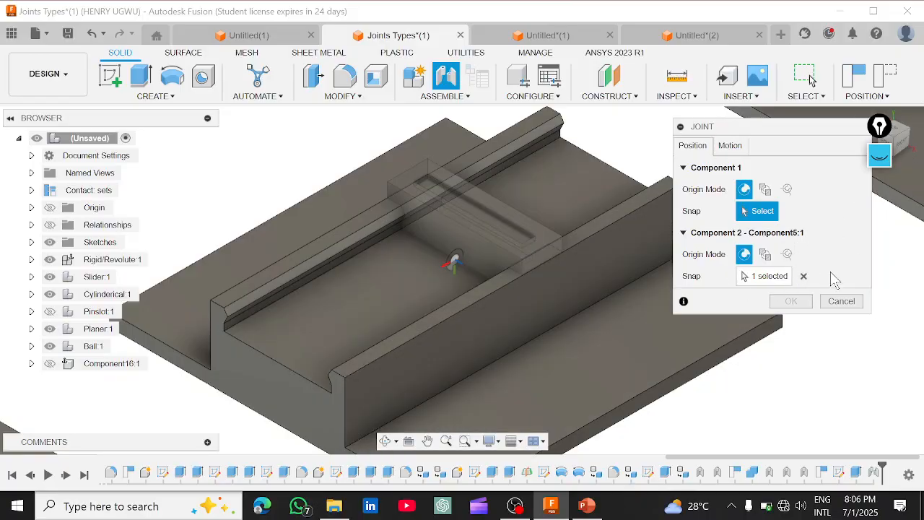
{"action": "left_click", "coordinate": [803, 277]}
Select the end corner of the base's channel floor as the Component 2 snap
{"action": "scroll", "coordinate": [430, 251], "scroll_direction": "up", "scroll_amount": 5}
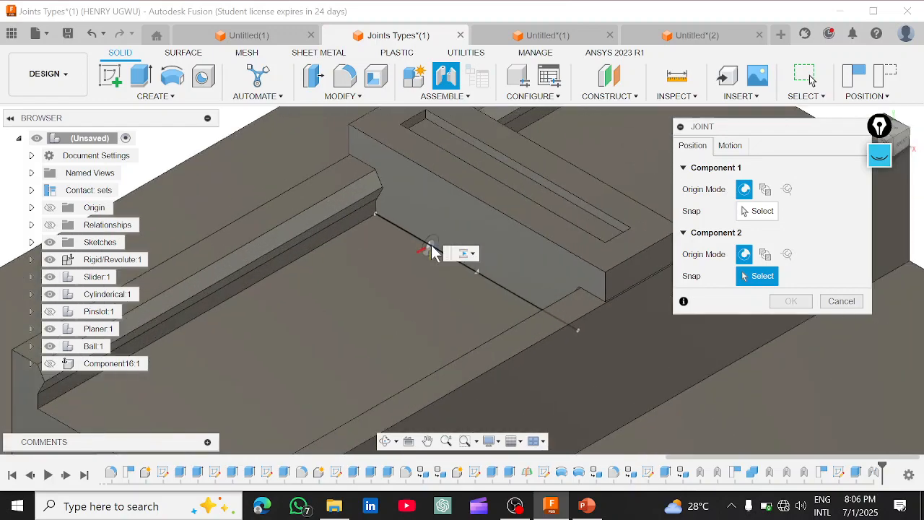
{"action": "scroll", "coordinate": [525, 281], "scroll_direction": "down", "scroll_amount": 3}
{"action": "scroll", "coordinate": [621, 289], "scroll_direction": "up", "scroll_amount": 5}
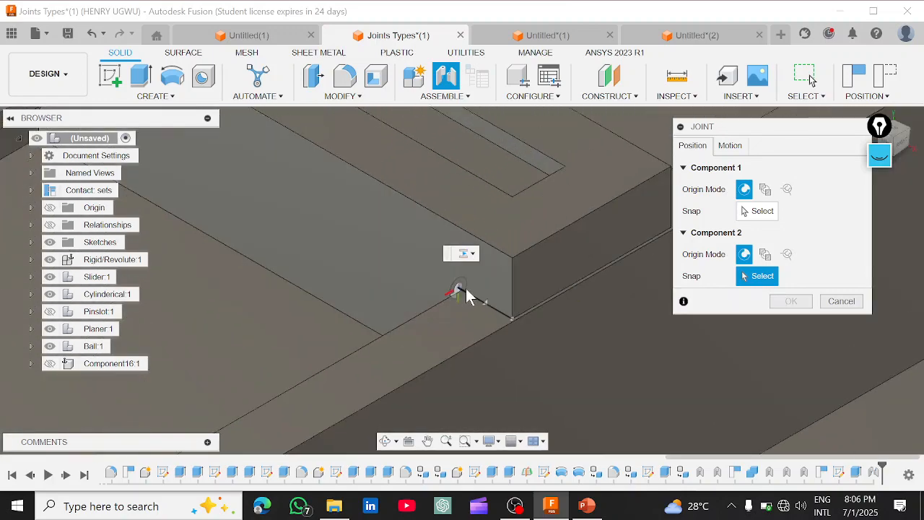
{"action": "scroll", "coordinate": [477, 299], "scroll_direction": "down", "scroll_amount": 5}
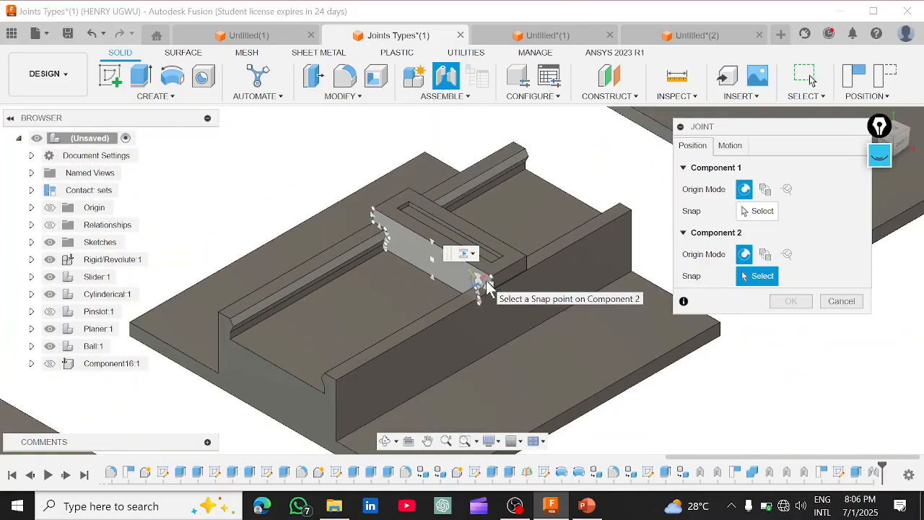
{"action": "scroll", "coordinate": [367, 300], "scroll_direction": "down", "scroll_amount": 1}
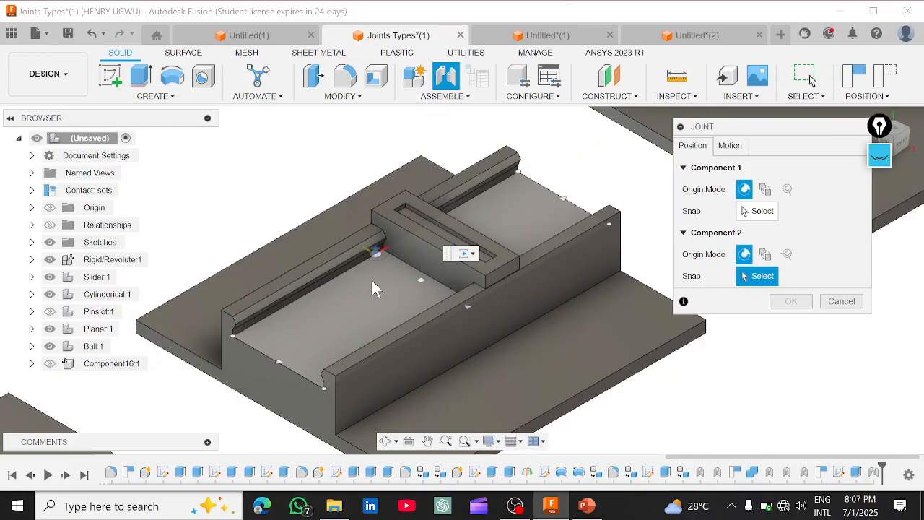
{"action": "scroll", "coordinate": [387, 283], "scroll_direction": "up", "scroll_amount": 3}
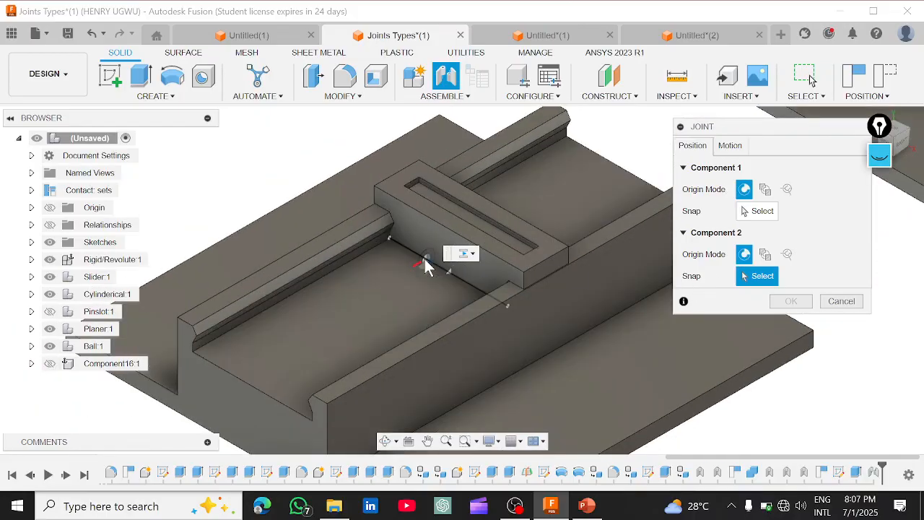
{"action": "scroll", "coordinate": [437, 259], "scroll_direction": "down", "scroll_amount": 2}
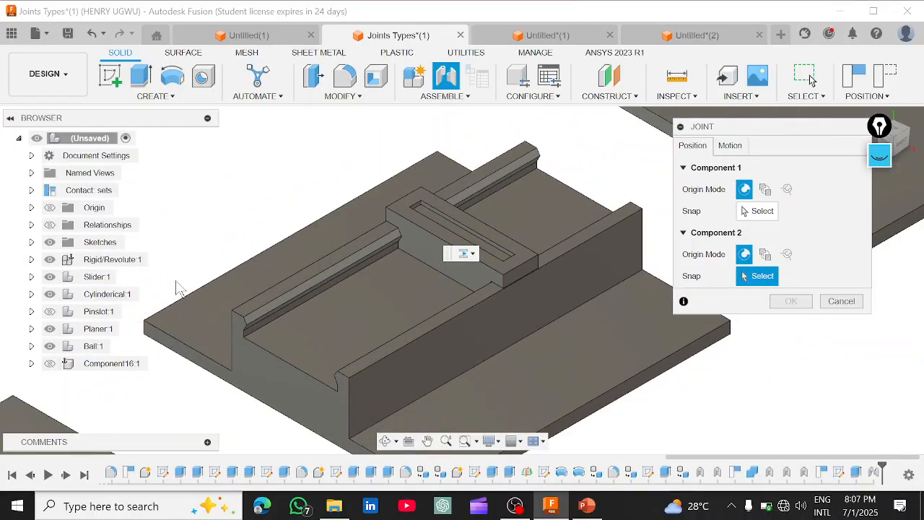
{"action": "middle_click_drag", "start_coordinate": [425, 280], "coordinate": [486, 256], "text": "shift"}
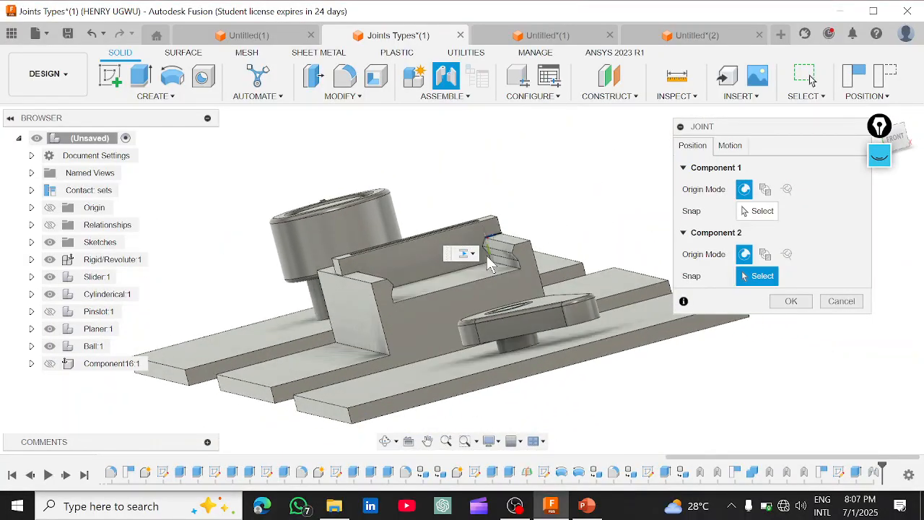
{"action": "scroll", "coordinate": [488, 257], "scroll_direction": "up", "scroll_amount": 4}
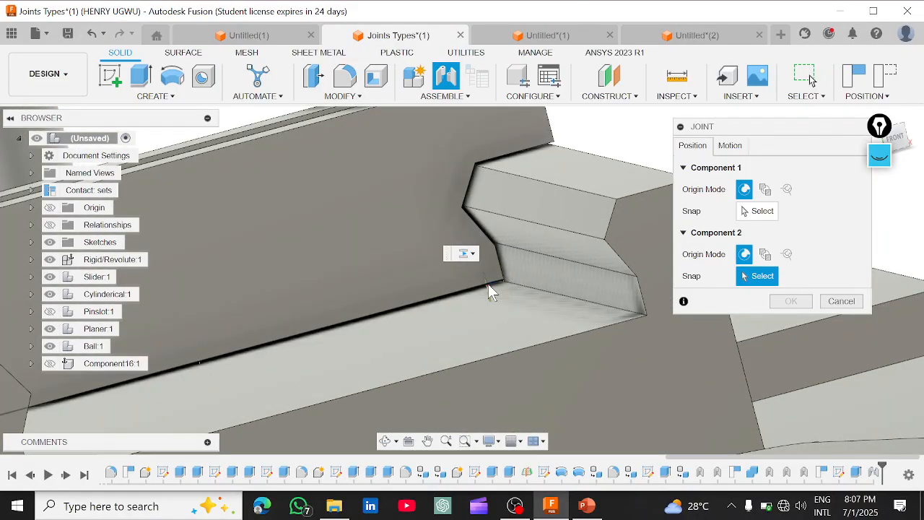
{"action": "scroll", "coordinate": [470, 295], "scroll_direction": "up", "scroll_amount": 5}
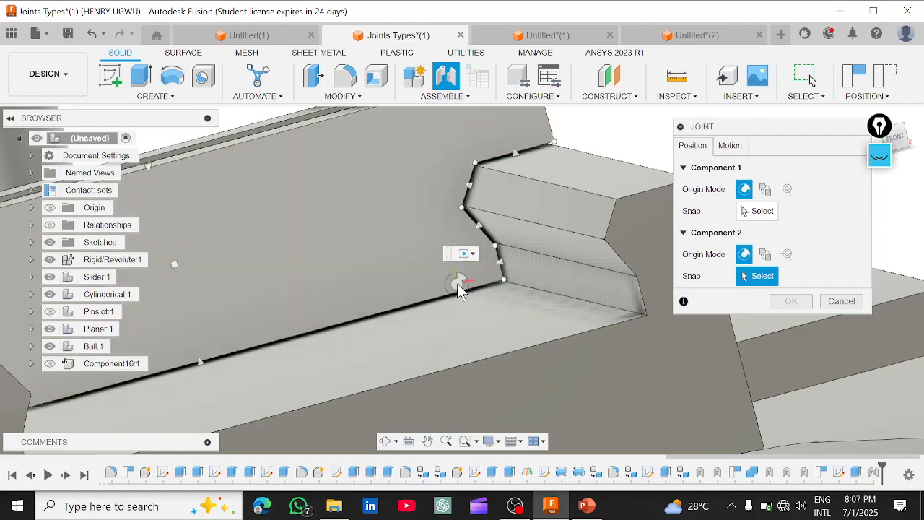
{"action": "scroll", "coordinate": [479, 288], "scroll_direction": "down", "scroll_amount": 5}
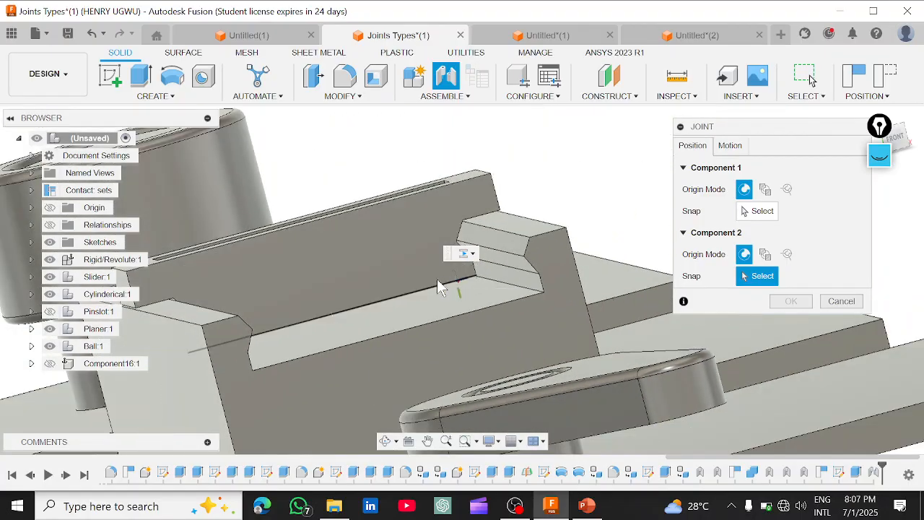
{"action": "left_click", "coordinate": [433, 280]}
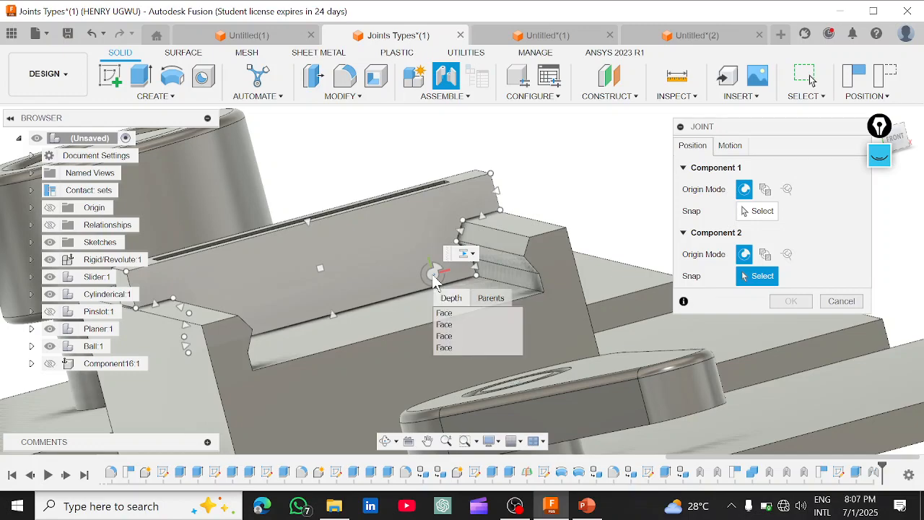
{"action": "left_click", "coordinate": [449, 337]}
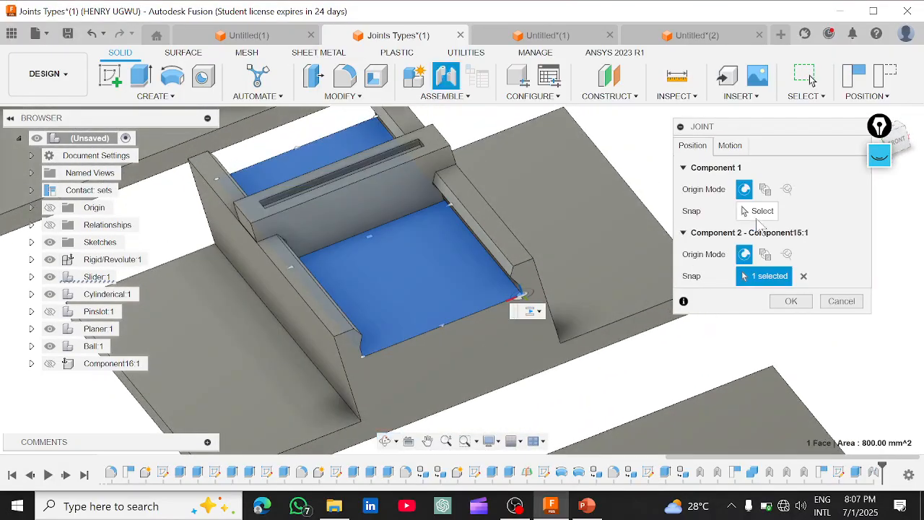
Select a snap point on the sliding block's underside as Component 1
{"action": "scroll", "coordinate": [442, 218], "scroll_direction": "up", "scroll_amount": 3}
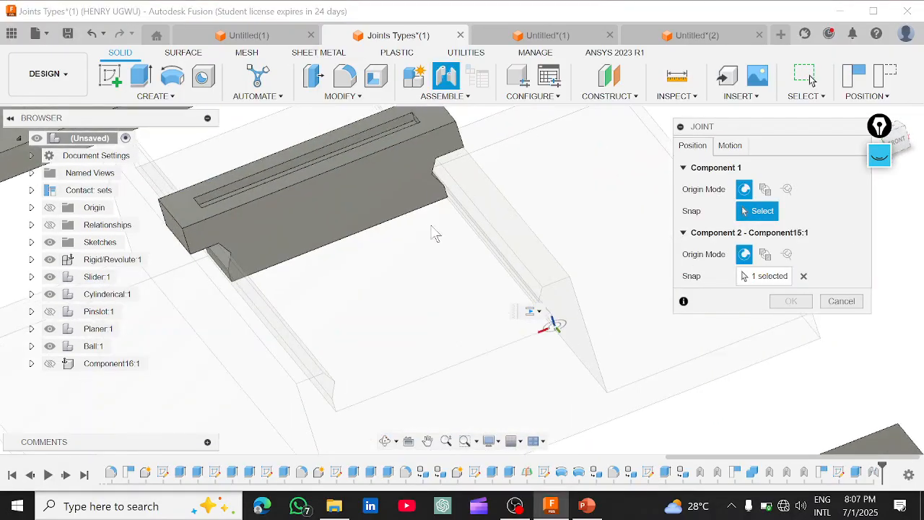
{"action": "left_click_drag", "start_coordinate": [432, 225], "coordinate": [415, 215], "text": "shift"}
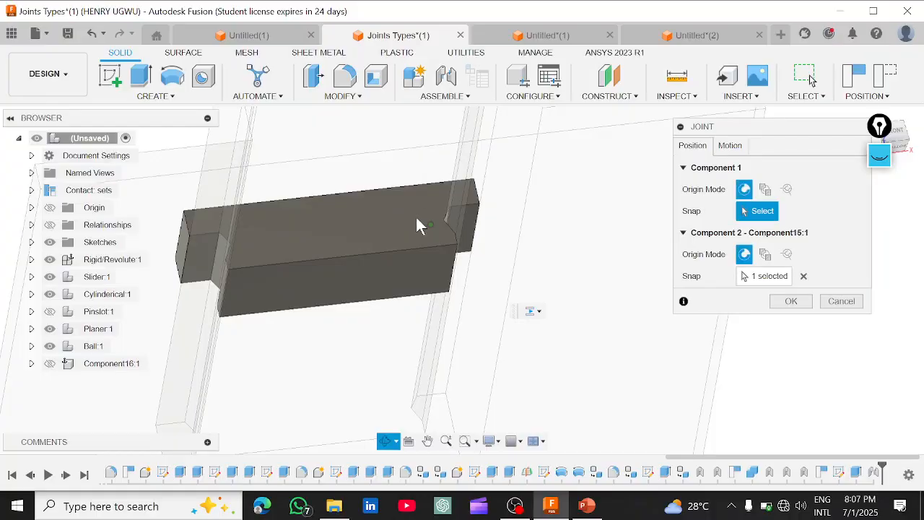
{"action": "left_click", "coordinate": [352, 288]}
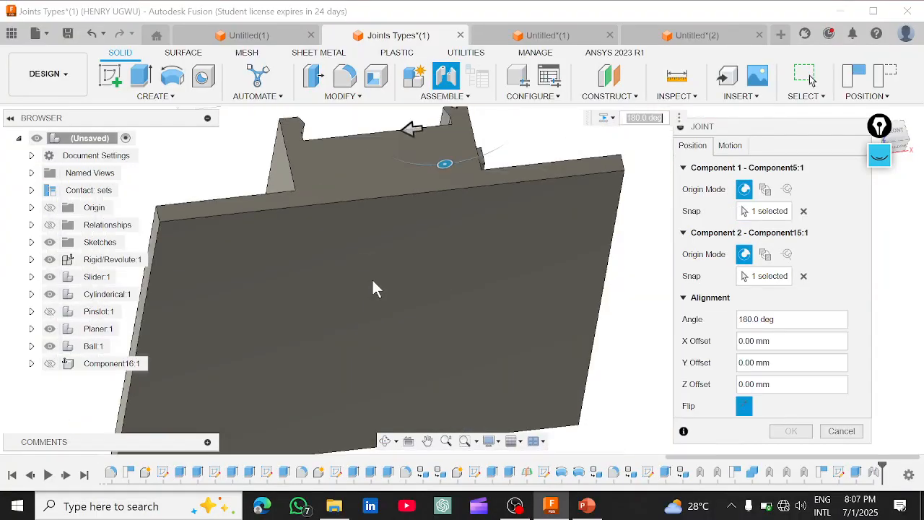
Try the X Axis as the joint's slide direction, then set the slide direction to the Y Axis
{"action": "middle_click_drag", "start_coordinate": [383, 285], "coordinate": [476, 296], "text": "shift"}
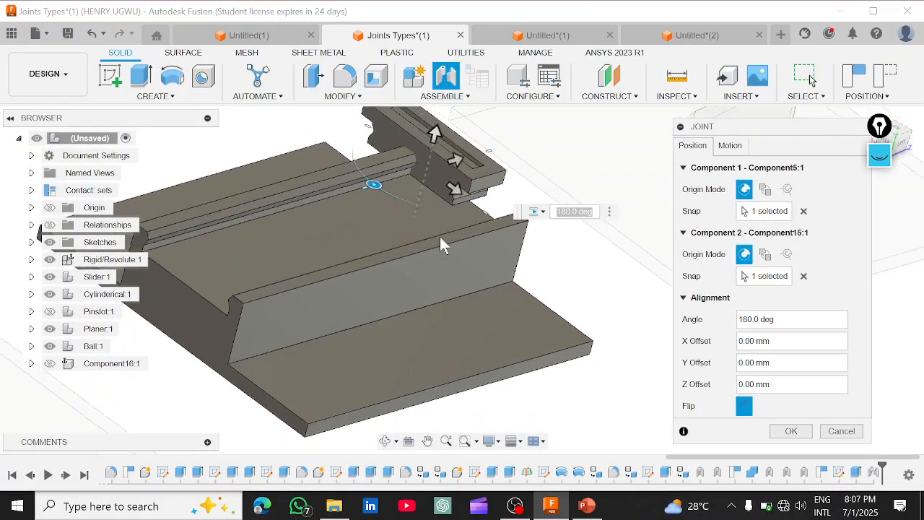
{"action": "scroll", "coordinate": [443, 244], "scroll_direction": "down", "scroll_amount": 1}
{"action": "left_click", "coordinate": [729, 145]}
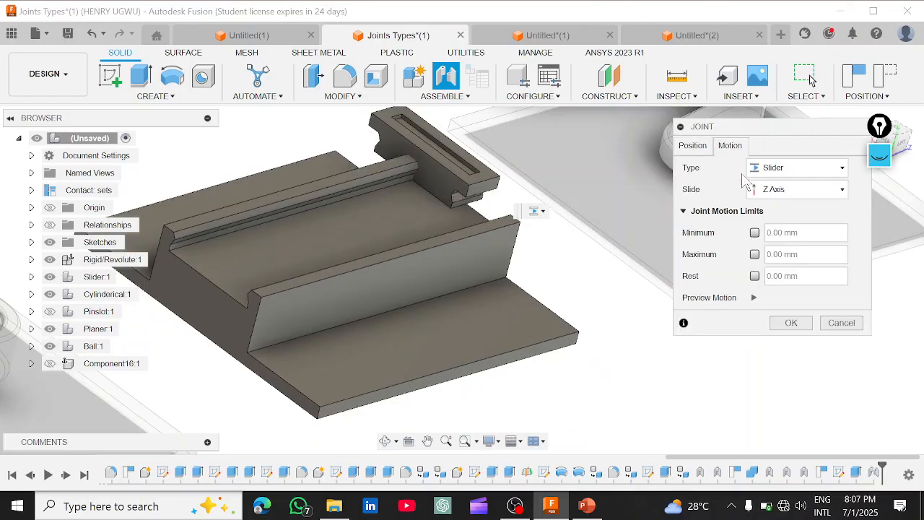
{"action": "left_click", "coordinate": [782, 190]}
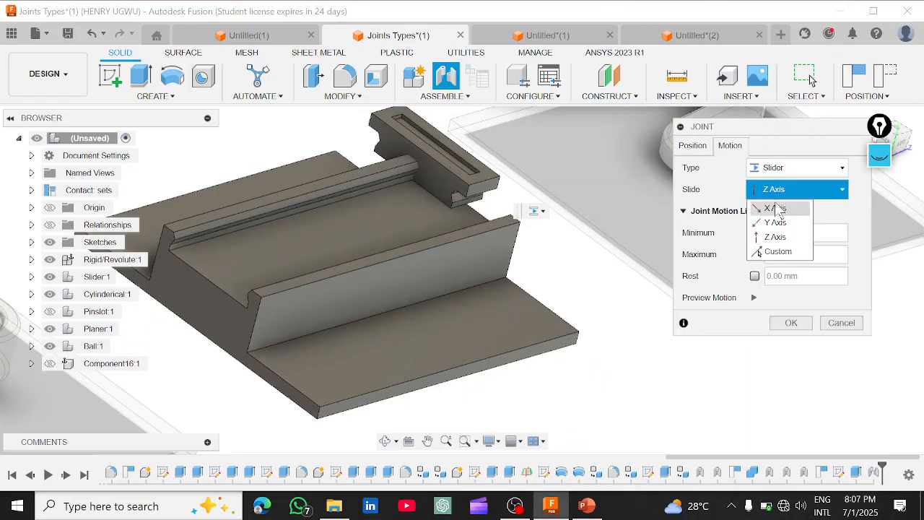
{"action": "left_click", "coordinate": [776, 209]}
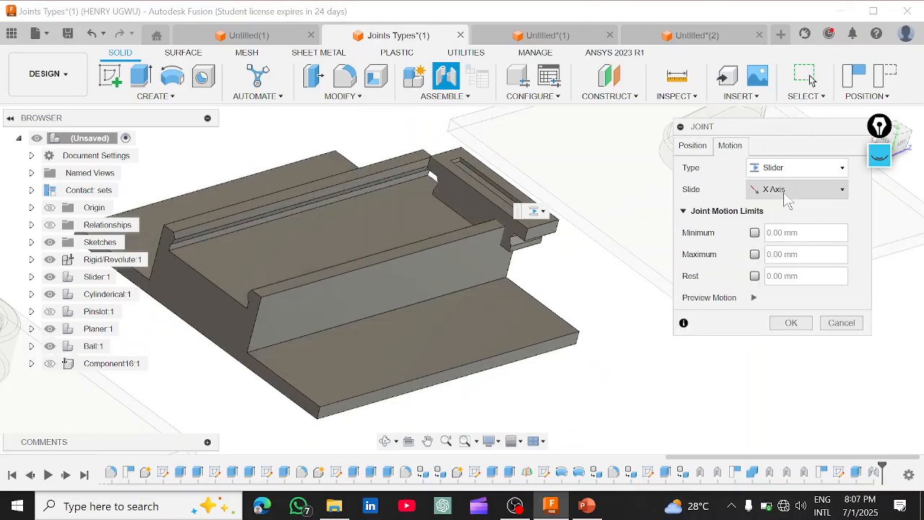
{"action": "left_click", "coordinate": [786, 194]}
{"action": "left_click", "coordinate": [776, 222]}
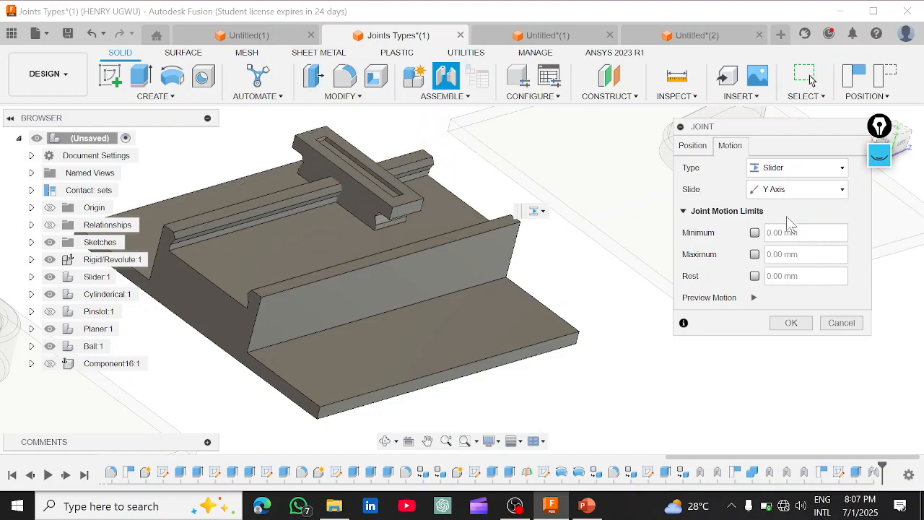
Shift the block sideways to an X offset of 8 mm so it fits between the base's two rails
{"action": "left_click", "coordinate": [692, 147]}
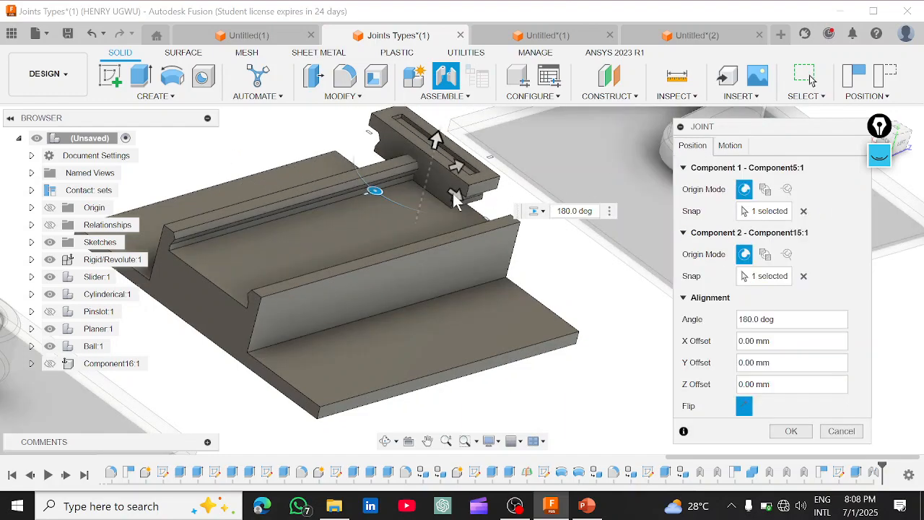
{"action": "scroll", "coordinate": [455, 202], "scroll_direction": "up", "scroll_amount": 2}
{"action": "left_click_drag", "start_coordinate": [441, 185], "coordinate": [476, 247]}
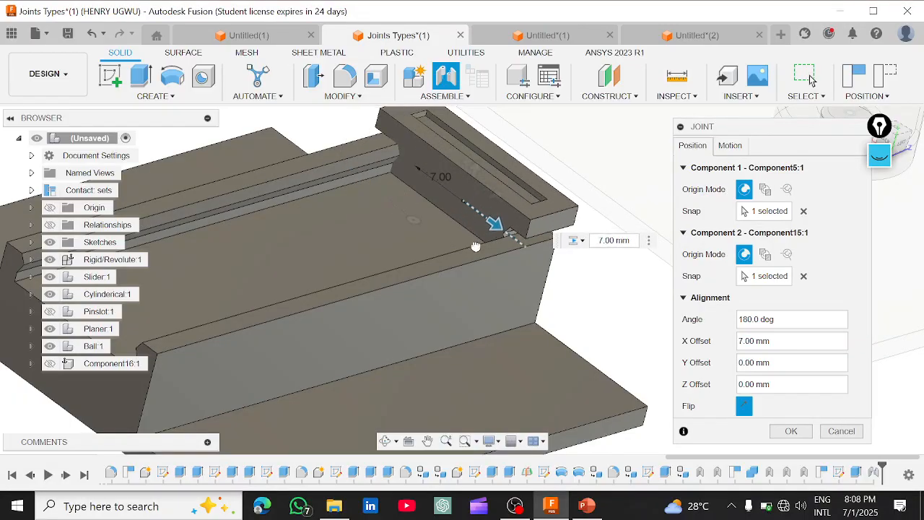
{"action": "scroll", "coordinate": [441, 243], "scroll_direction": "down", "scroll_amount": 4}
{"action": "middle_click_drag", "start_coordinate": [449, 239], "coordinate": [263, 251], "text": "shift"}
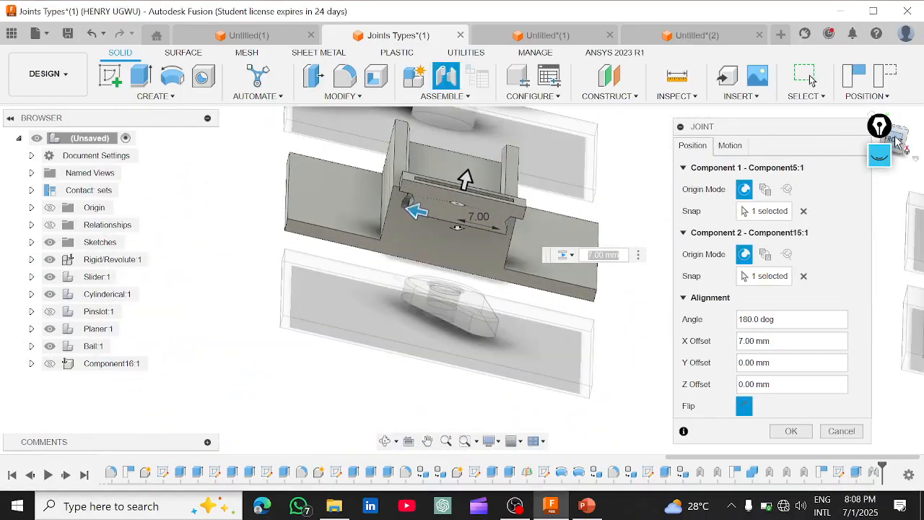
{"action": "left_click", "coordinate": [898, 142]}
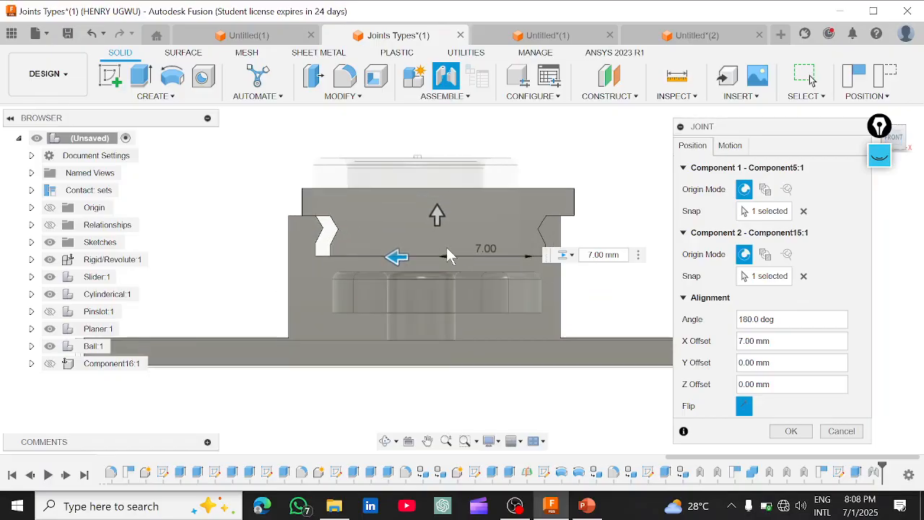
{"action": "scroll", "coordinate": [414, 260], "scroll_direction": "up", "scroll_amount": 2}
{"action": "left_click_drag", "start_coordinate": [410, 260], "coordinate": [395, 261]}
{"action": "scroll", "coordinate": [417, 268], "scroll_direction": "down", "scroll_amount": 2}
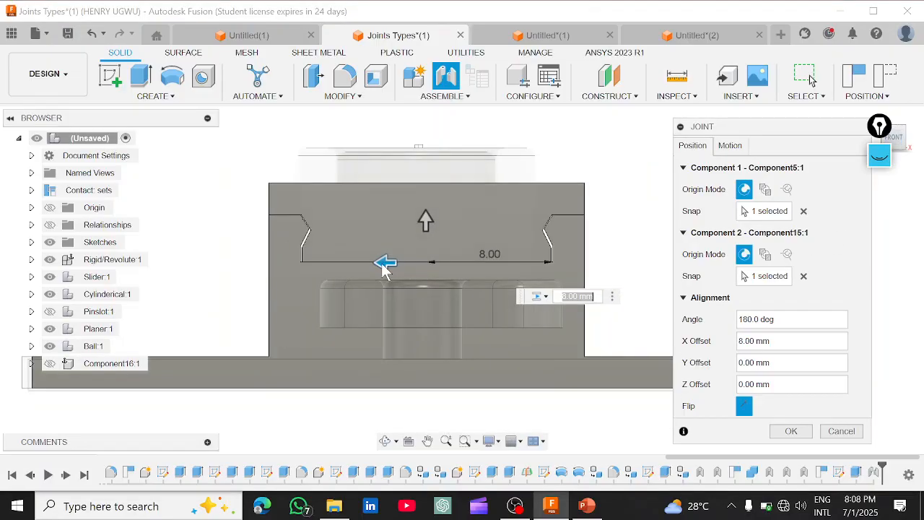
Preview the slider motion along the Y Axis and create the joint
{"action": "middle_click_drag", "start_coordinate": [384, 268], "coordinate": [468, 278], "text": "shift"}
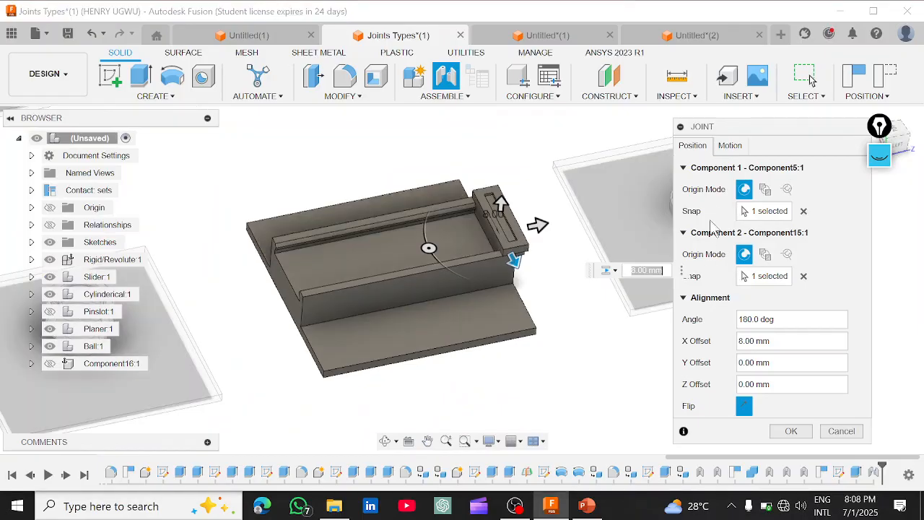
{"action": "left_click", "coordinate": [730, 145]}
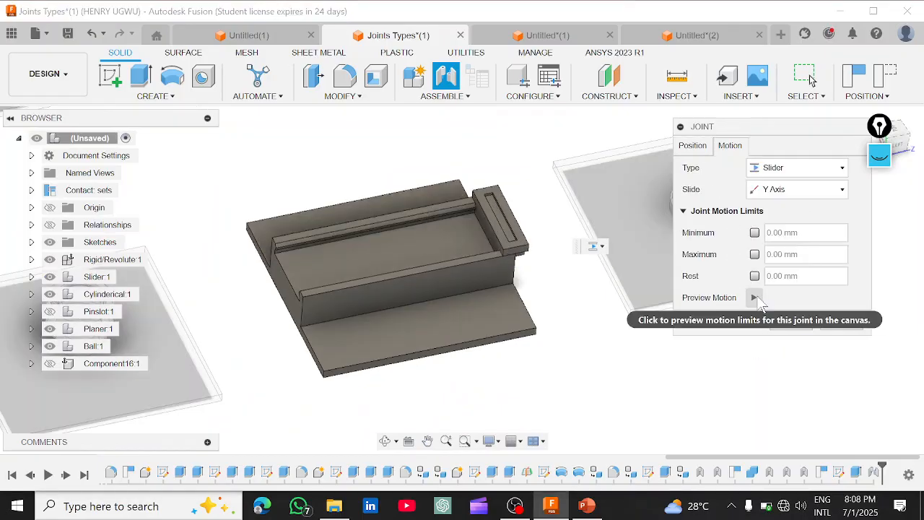
{"action": "left_click", "coordinate": [754, 298]}
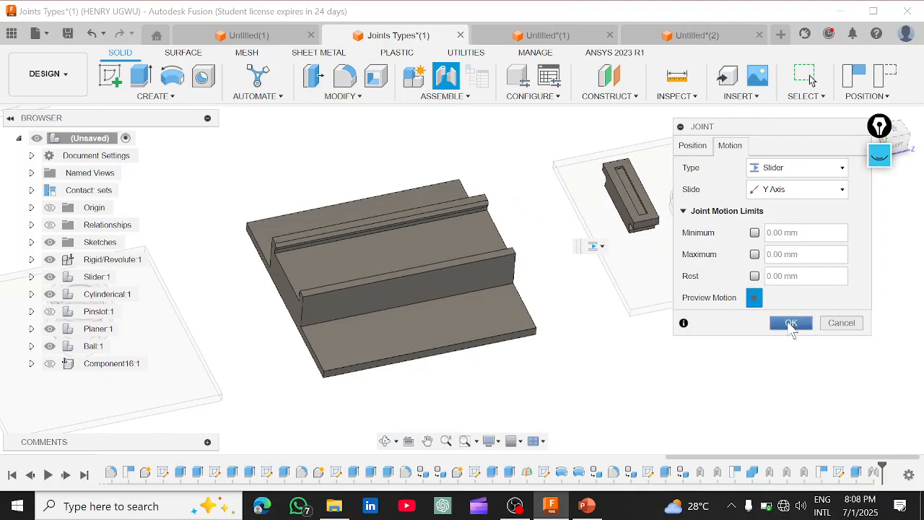
{"action": "left_click", "coordinate": [791, 324]}
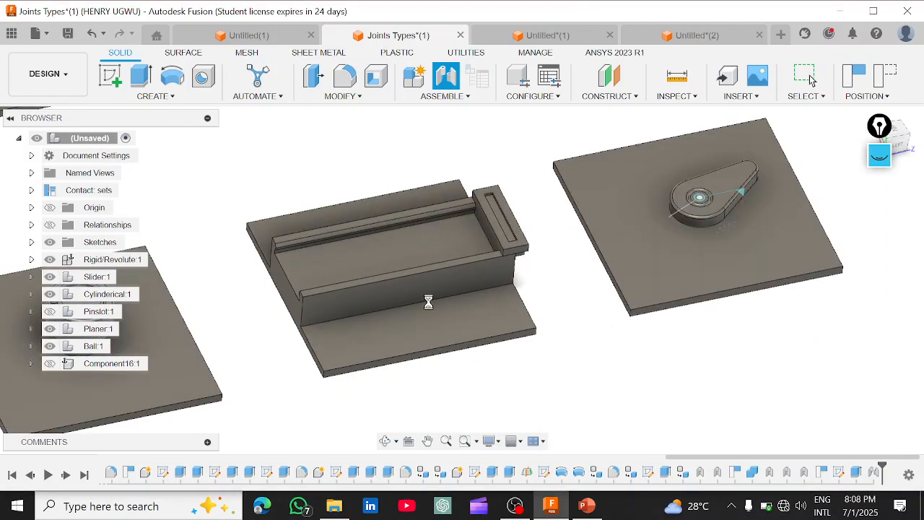
Slide the block along the base's rails from the end to about mid-length to test the joint
{"action": "middle_click_drag", "start_coordinate": [421, 260], "coordinate": [448, 276]}
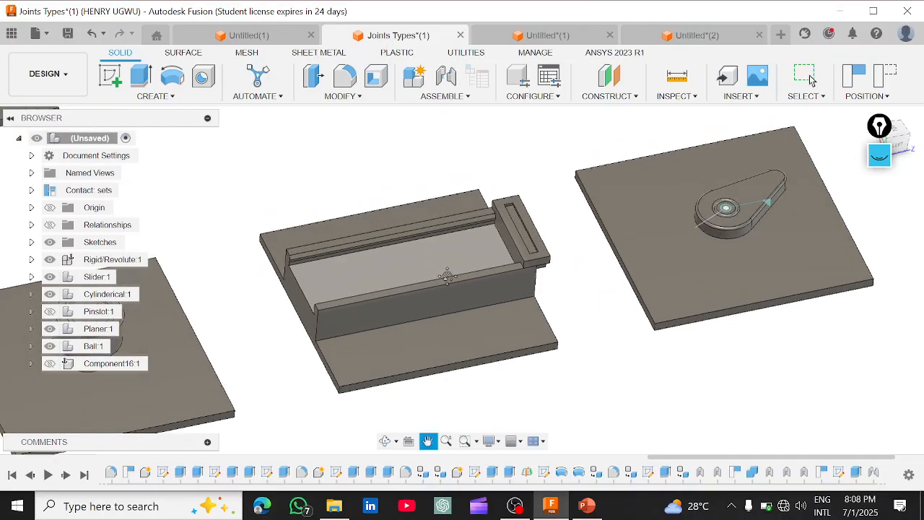
{"action": "left_click_drag", "start_coordinate": [547, 255], "coordinate": [390, 284]}
{"action": "left_click_drag", "start_coordinate": [447, 271], "coordinate": [428, 268]}
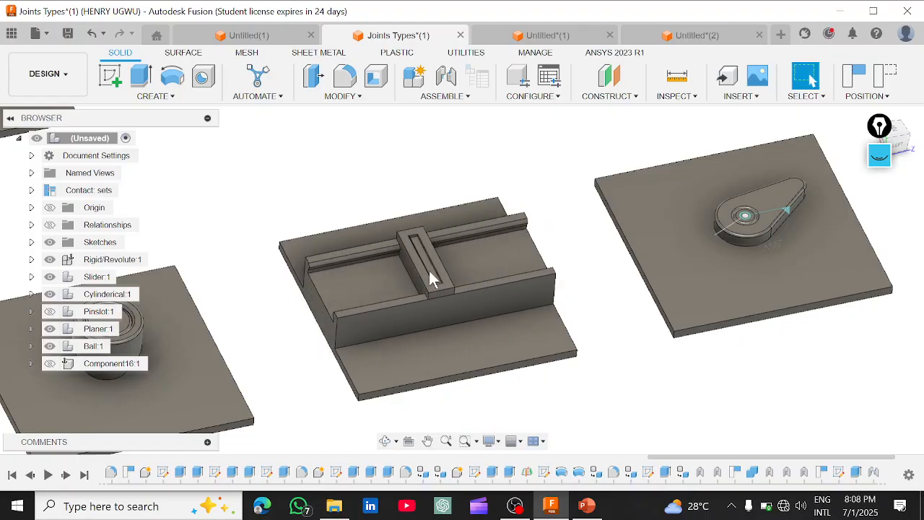
Examine the block's fit between the base's two rails from the front and back sides
{"action": "scroll", "coordinate": [428, 268], "scroll_direction": "up", "scroll_amount": 3}
{"action": "scroll", "coordinate": [428, 268], "scroll_direction": "down", "scroll_amount": 2}
{"action": "scroll", "coordinate": [430, 275], "scroll_direction": "down", "scroll_amount": 3}
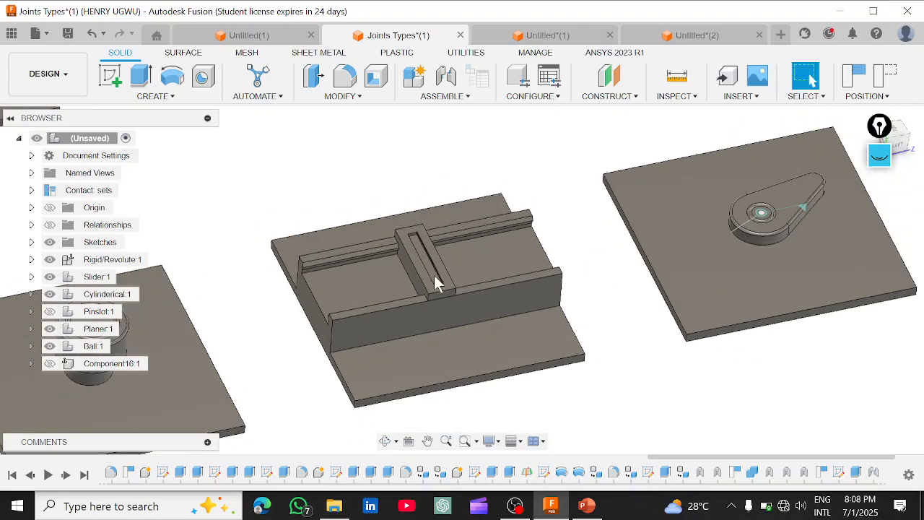
{"action": "middle_click_drag", "start_coordinate": [434, 275], "coordinate": [409, 305], "text": "shift"}
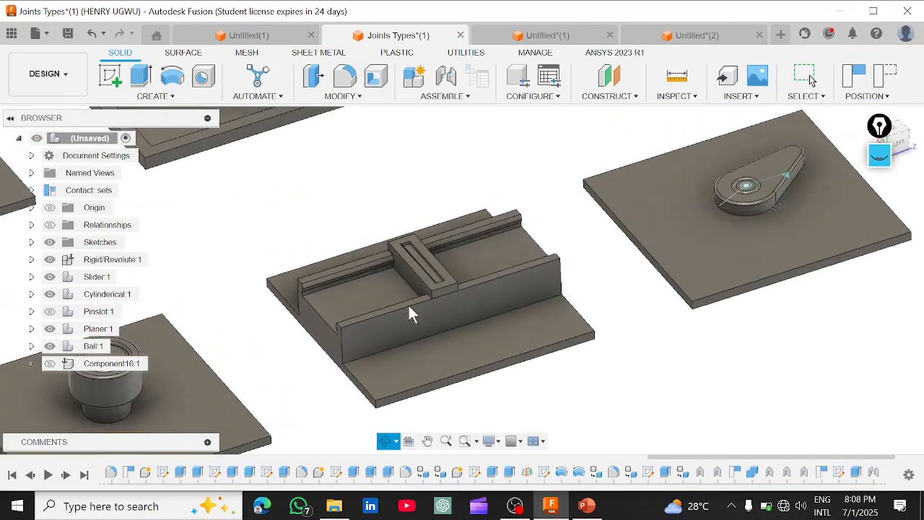
{"action": "scroll", "coordinate": [400, 304], "scroll_direction": "up", "scroll_amount": 3}
{"action": "scroll", "coordinate": [405, 304], "scroll_direction": "down", "scroll_amount": 5}
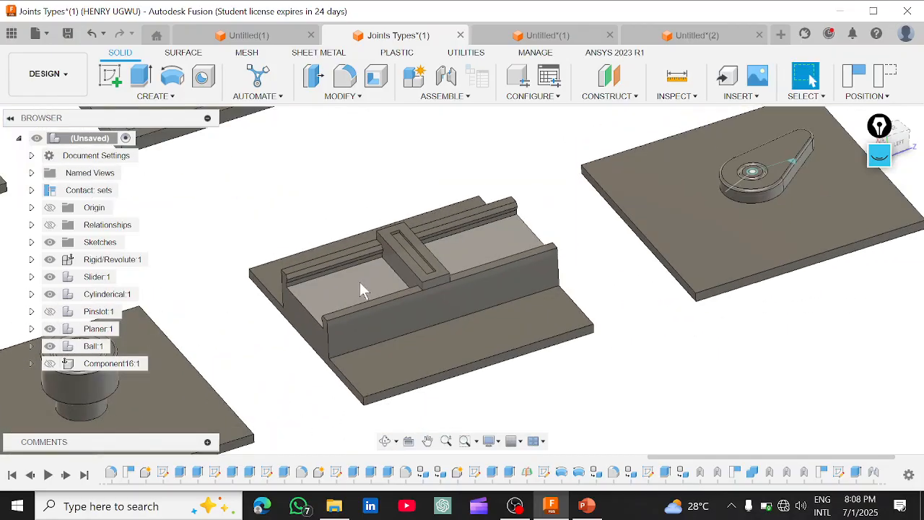
{"action": "middle_click_drag", "start_coordinate": [299, 310], "coordinate": [402, 326], "text": "shift"}
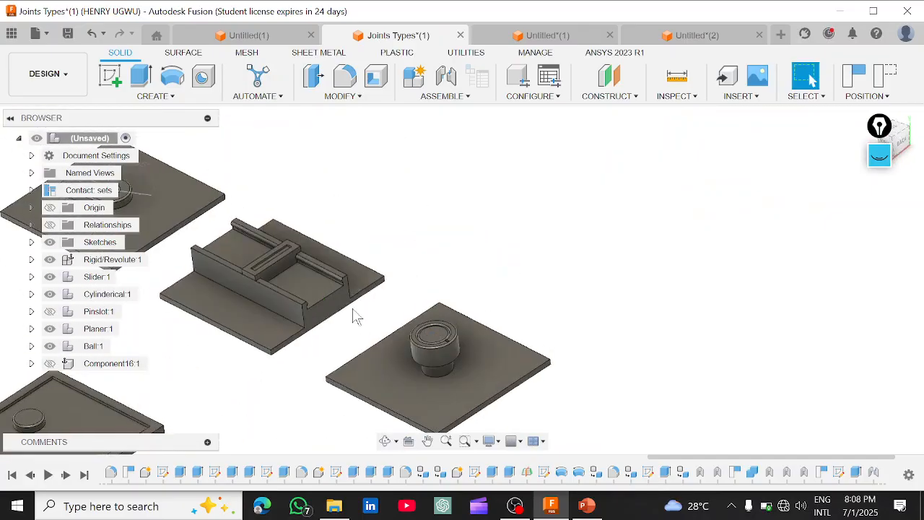
{"action": "middle_click_drag", "start_coordinate": [300, 288], "coordinate": [442, 283]}
{"action": "scroll", "coordinate": [442, 283], "scroll_direction": "up", "scroll_amount": 6}
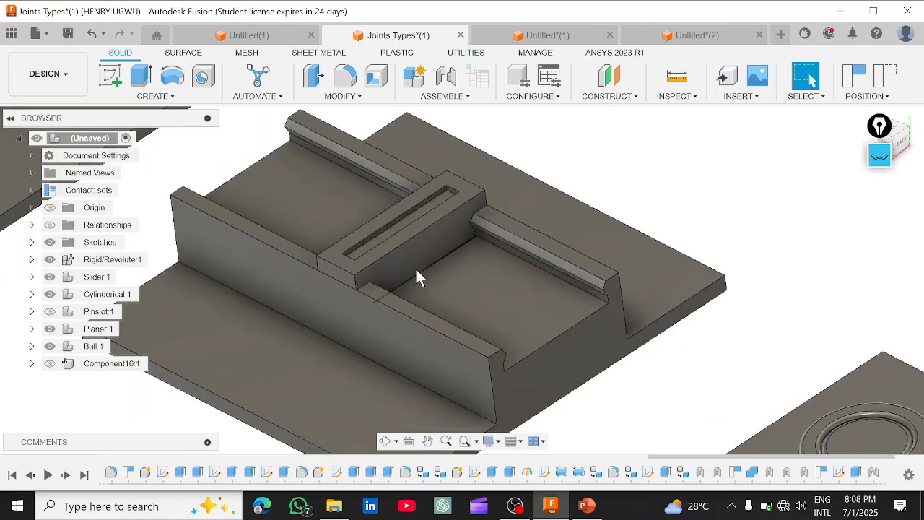
{"action": "scroll", "coordinate": [416, 269], "scroll_direction": "up", "scroll_amount": 1}
{"action": "scroll", "coordinate": [417, 274], "scroll_direction": "down", "scroll_amount": 8}
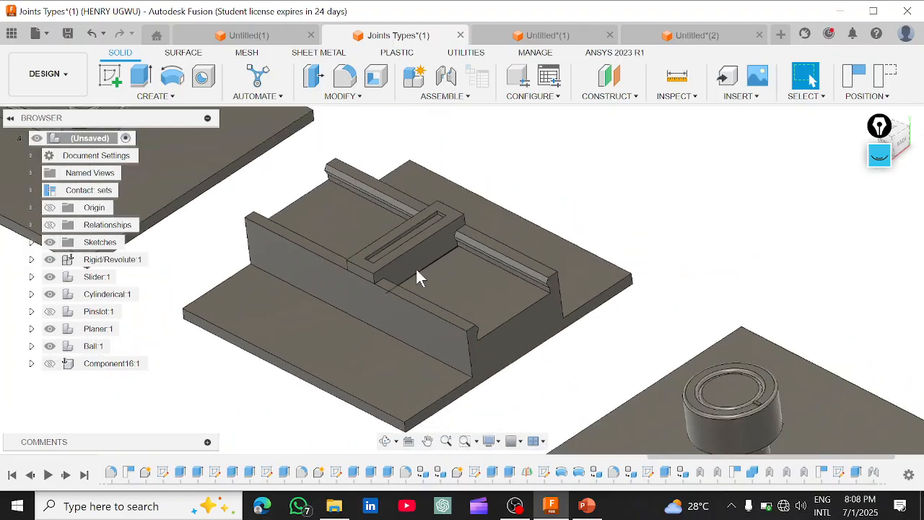
Look over the other joint samples around the slider base, including the cylindrical, planar and ball parts
{"action": "scroll", "coordinate": [421, 277], "scroll_direction": "down", "scroll_amount": 3}
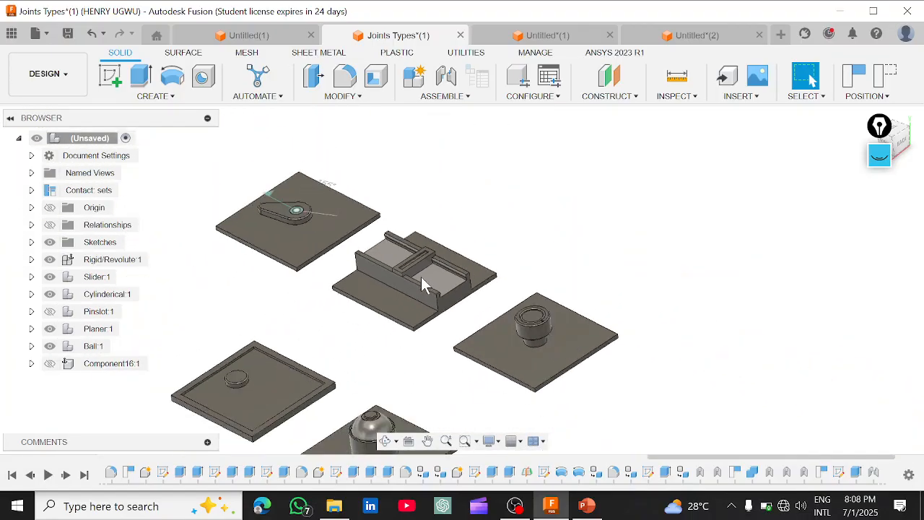
{"action": "scroll", "coordinate": [449, 330], "scroll_direction": "up", "scroll_amount": 3}
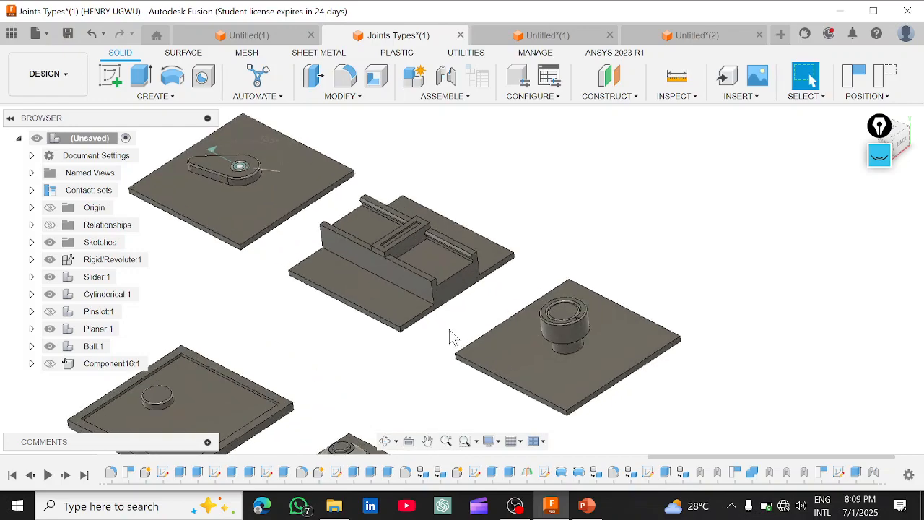
{"action": "scroll", "coordinate": [449, 330], "scroll_direction": "down", "scroll_amount": 4}
{"action": "scroll", "coordinate": [274, 368], "scroll_direction": "up", "scroll_amount": 1}
{"action": "scroll", "coordinate": [275, 368], "scroll_direction": "up", "scroll_amount": 3}
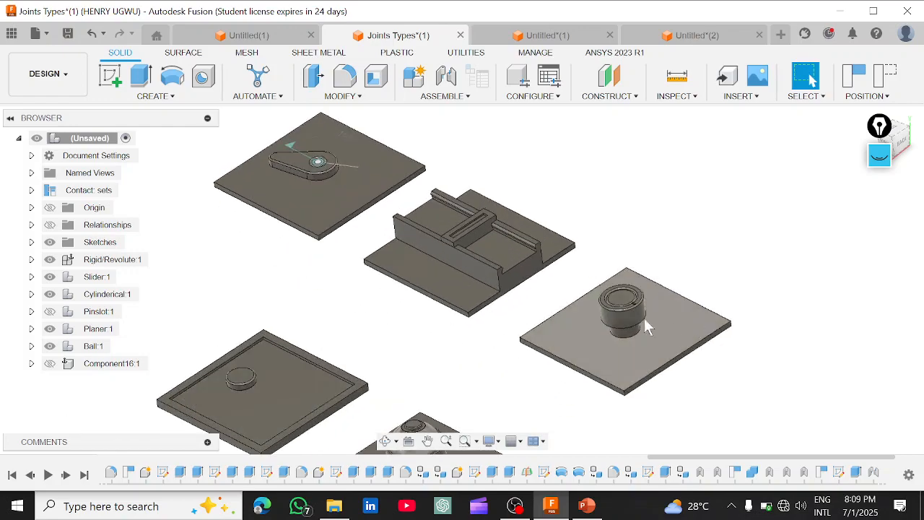
{"action": "scroll", "coordinate": [499, 334], "scroll_direction": "up", "scroll_amount": 1}
{"action": "scroll", "coordinate": [499, 334], "scroll_direction": "down", "scroll_amount": 4}
{"action": "scroll", "coordinate": [499, 334], "scroll_direction": "down", "scroll_amount": 1}
{"action": "middle_click_drag", "start_coordinate": [498, 328], "coordinate": [498, 294]}
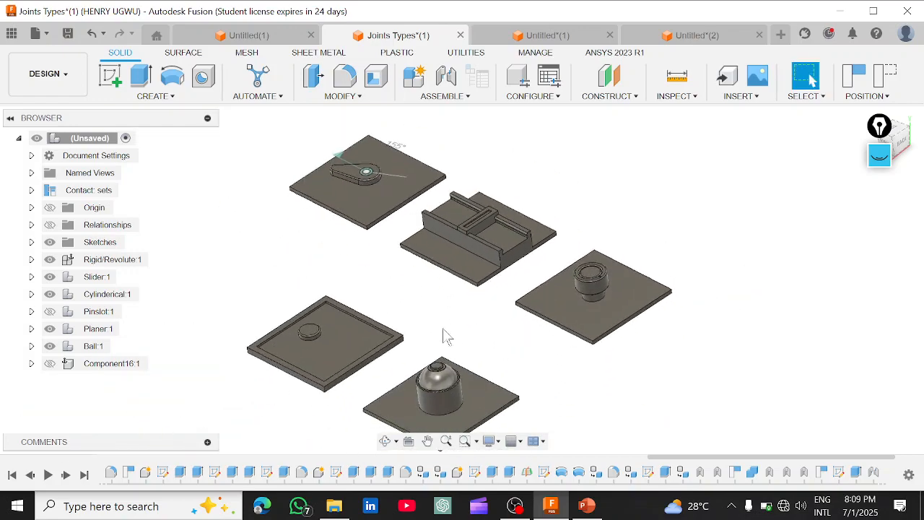
{"action": "scroll", "coordinate": [443, 329], "scroll_direction": "up", "scroll_amount": 3}
{"action": "scroll", "coordinate": [441, 332], "scroll_direction": "down", "scroll_amount": 2}
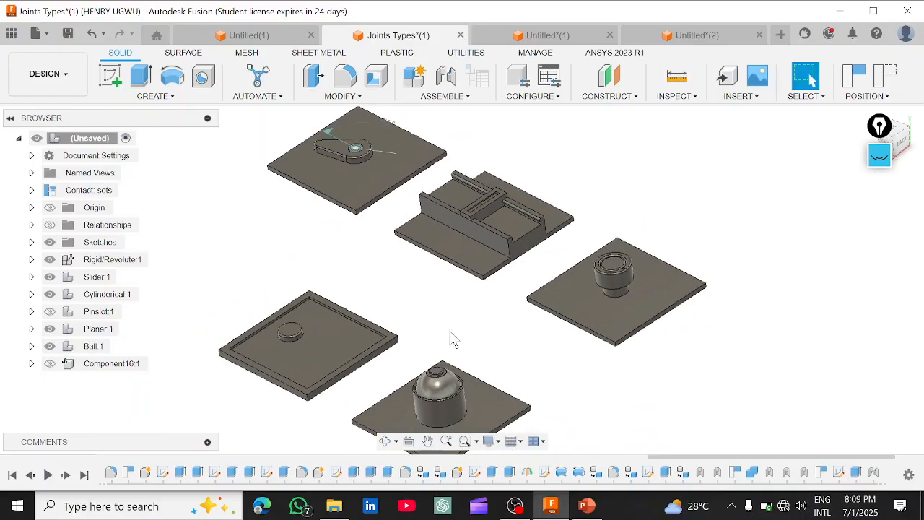
Start a joint using the ball's centre as the first snap point and the socket's rim as the second
{"action": "left_click", "coordinate": [441, 100]}
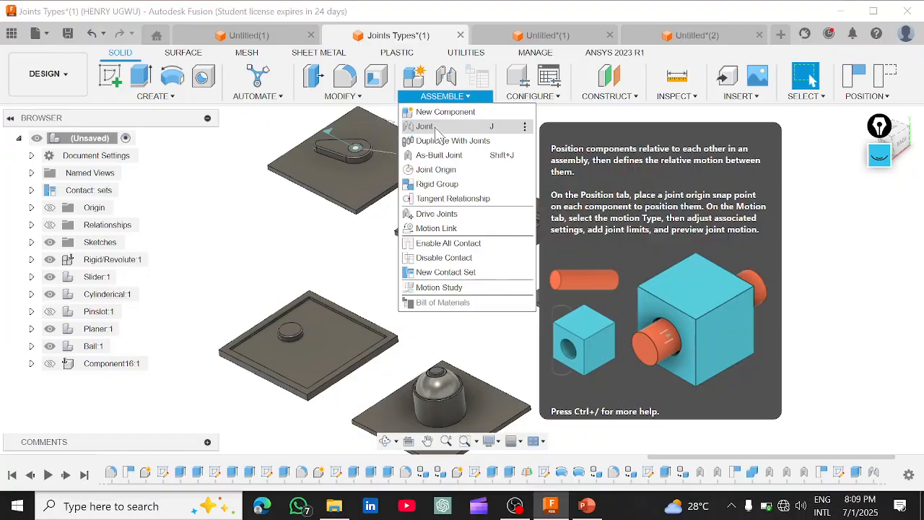
{"action": "left_click", "coordinate": [436, 133]}
{"action": "scroll", "coordinate": [540, 296], "scroll_direction": "down", "scroll_amount": 3}
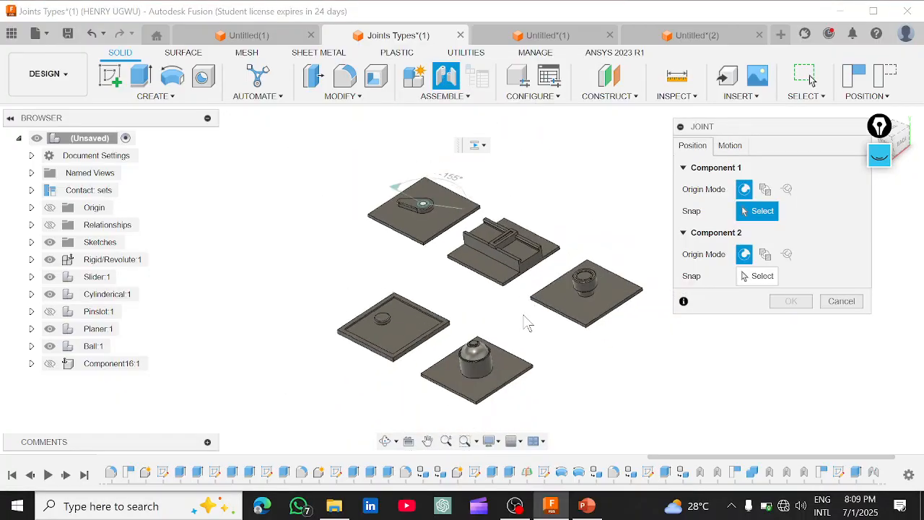
{"action": "scroll", "coordinate": [505, 318], "scroll_direction": "up", "scroll_amount": 5}
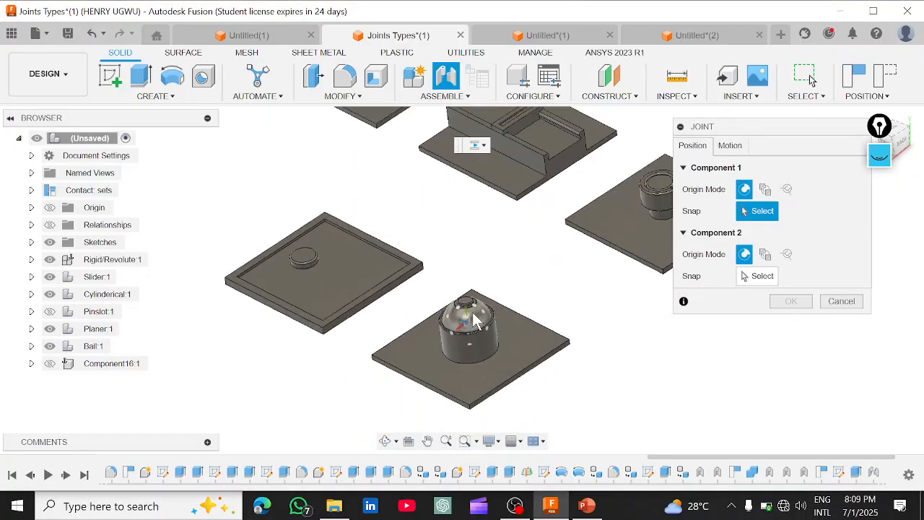
{"action": "scroll", "coordinate": [472, 312], "scroll_direction": "up", "scroll_amount": 4}
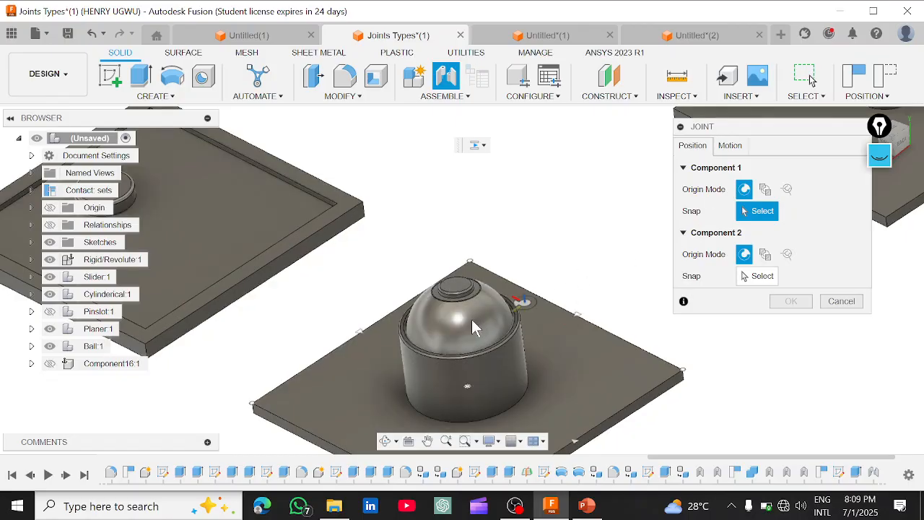
{"action": "scroll", "coordinate": [480, 327], "scroll_direction": "down", "scroll_amount": 1}
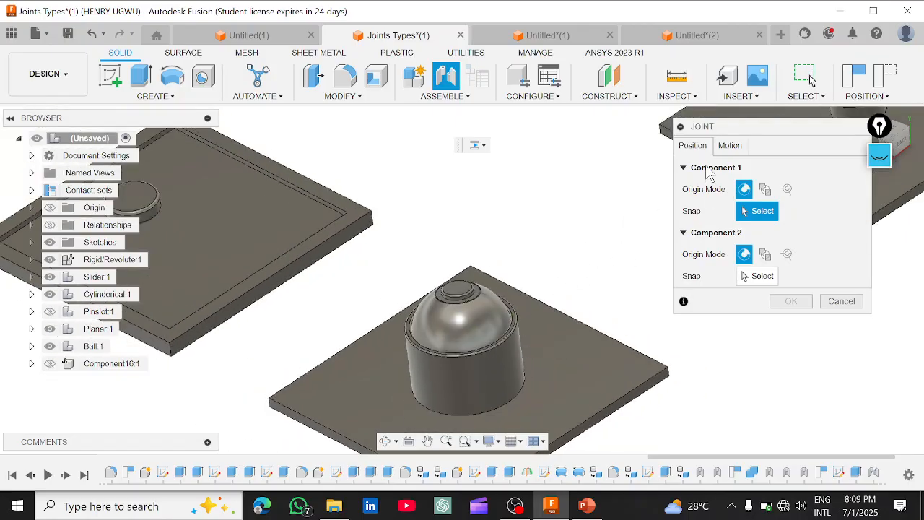
{"action": "left_click", "coordinate": [459, 326]}
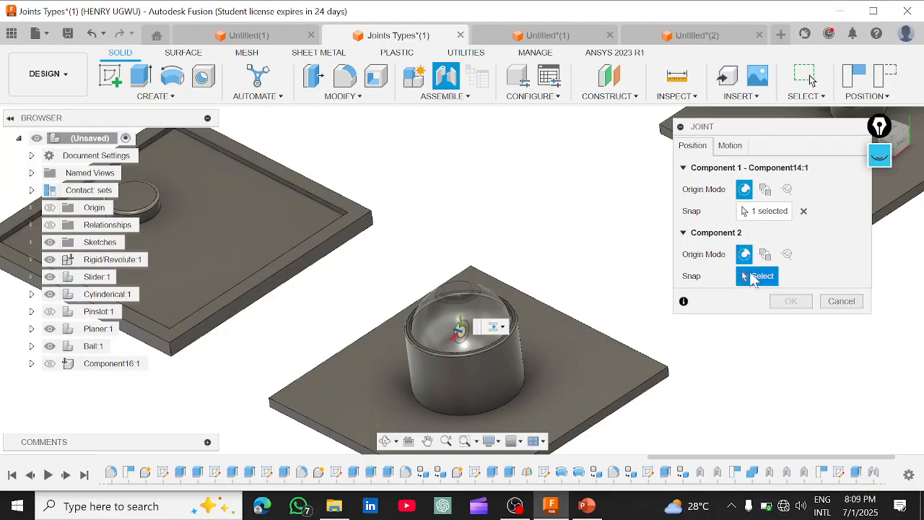
{"action": "scroll", "coordinate": [468, 351], "scroll_direction": "up", "scroll_amount": 2}
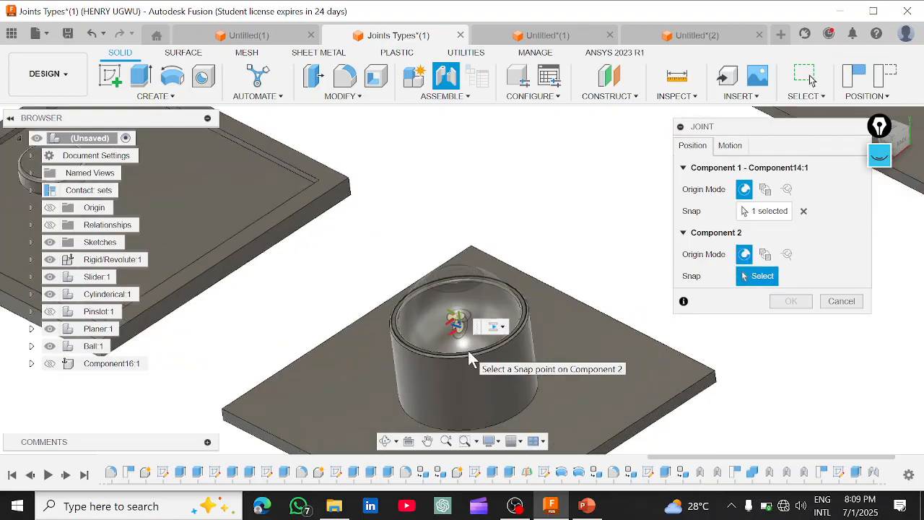
{"action": "left_click", "coordinate": [526, 318]}
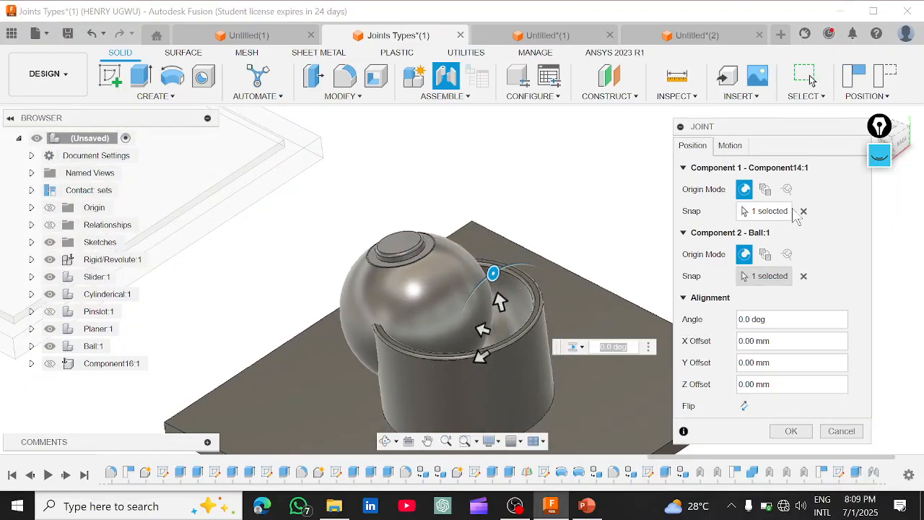
Set the joint's motion type to Ball
{"action": "left_click", "coordinate": [730, 145]}
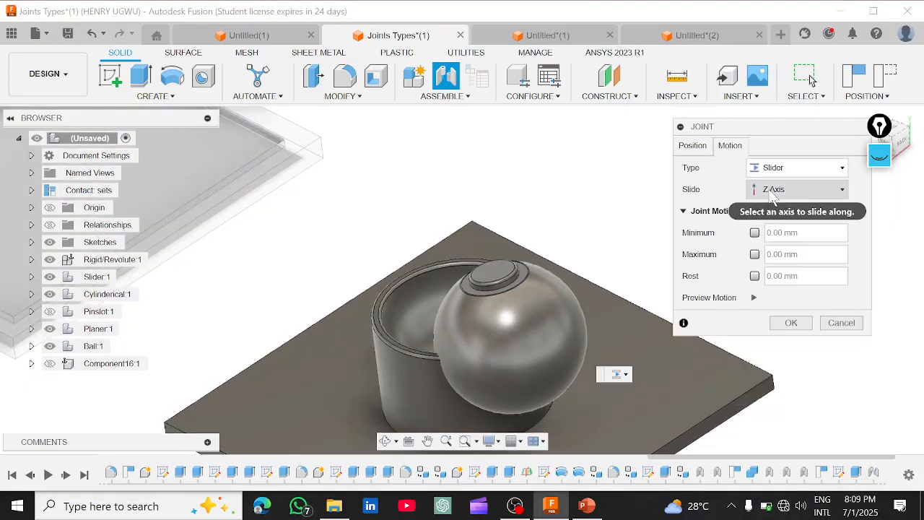
{"action": "left_click", "coordinate": [800, 172]}
{"action": "left_click", "coordinate": [772, 273]}
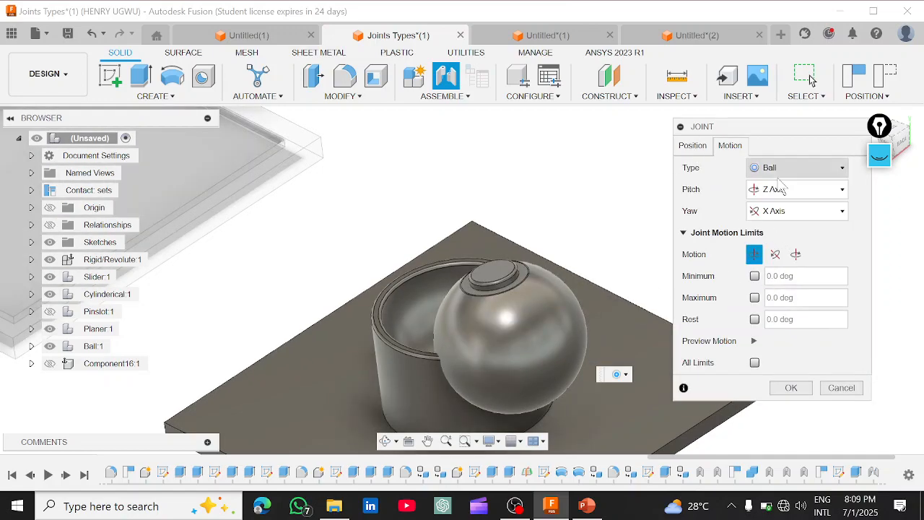
Replace the snap point on the socket with the centre of its spherical cavity and create the joint
{"action": "left_click", "coordinate": [693, 147]}
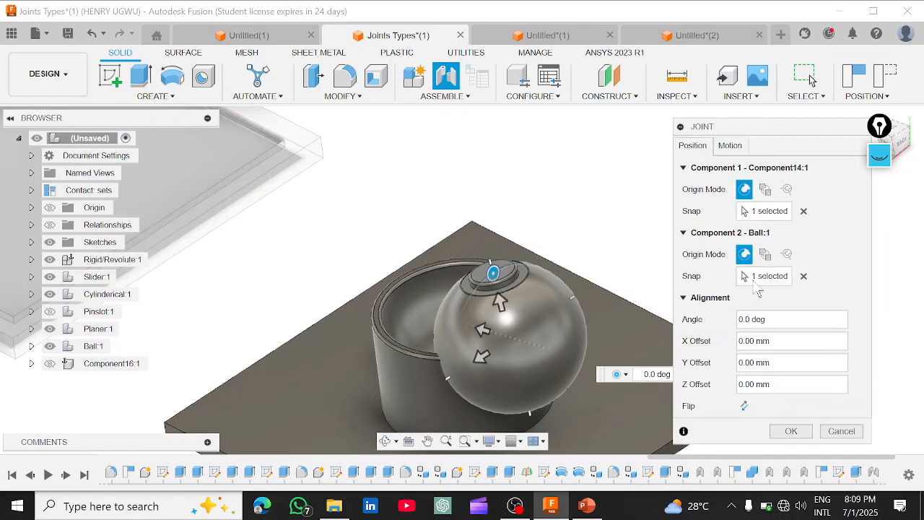
{"action": "left_click", "coordinate": [804, 276]}
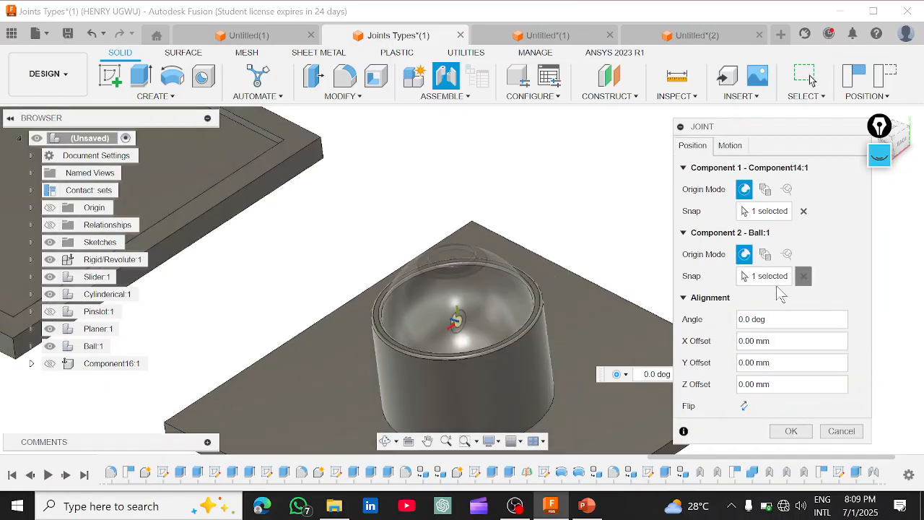
{"action": "scroll", "coordinate": [478, 333], "scroll_direction": "up", "scroll_amount": 5}
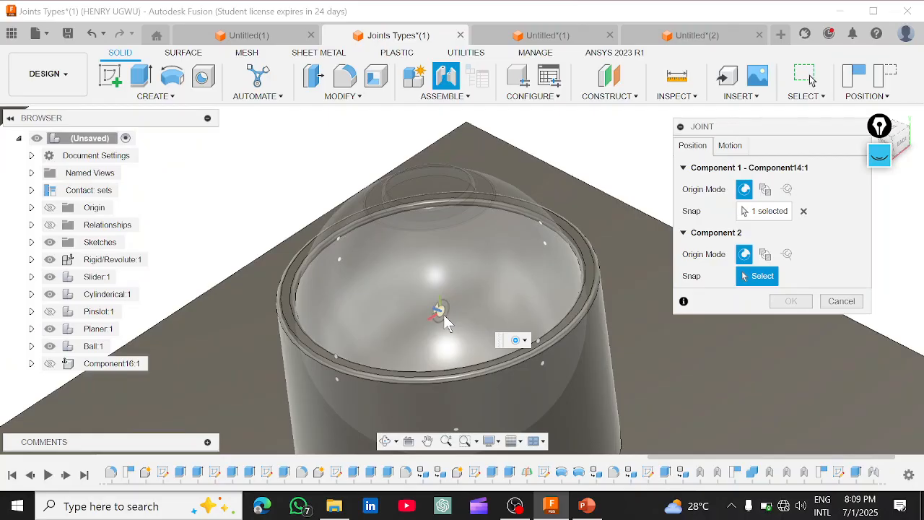
{"action": "left_click", "coordinate": [441, 315]}
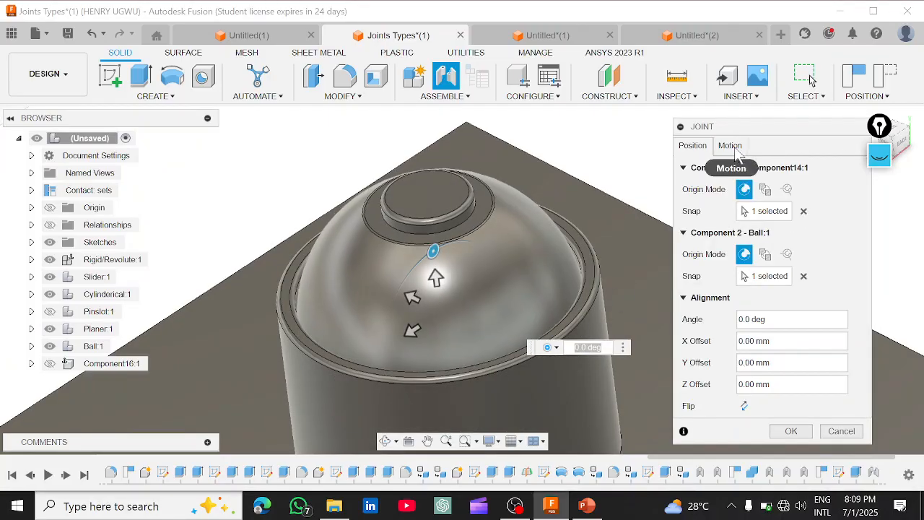
{"action": "left_click", "coordinate": [792, 431]}
Tilt and turn the ball inside its socket to test the Ball joint
{"action": "scroll", "coordinate": [592, 283], "scroll_direction": "down", "scroll_amount": 5}
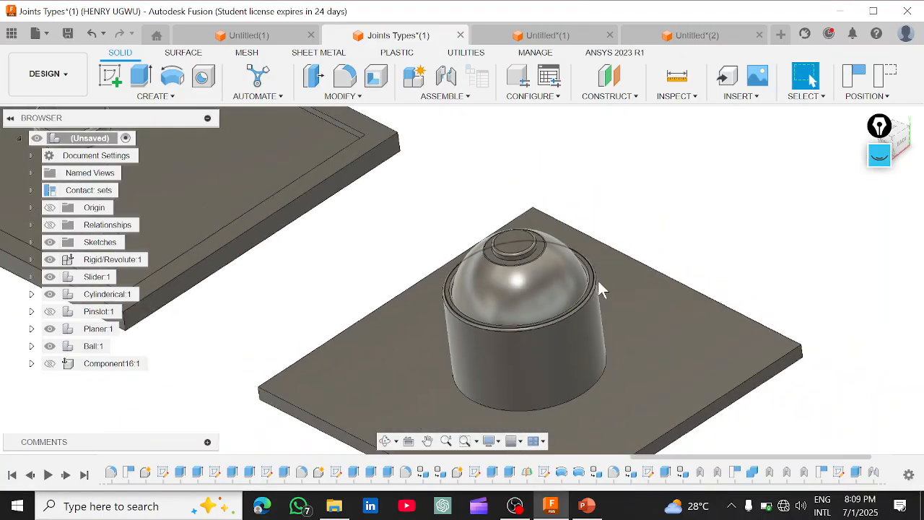
{"action": "scroll", "coordinate": [587, 292], "scroll_direction": "up", "scroll_amount": 2}
{"action": "left_click_drag", "start_coordinate": [552, 271], "coordinate": [503, 251]}
{"action": "left_click_drag", "start_coordinate": [535, 296], "coordinate": [524, 253]}
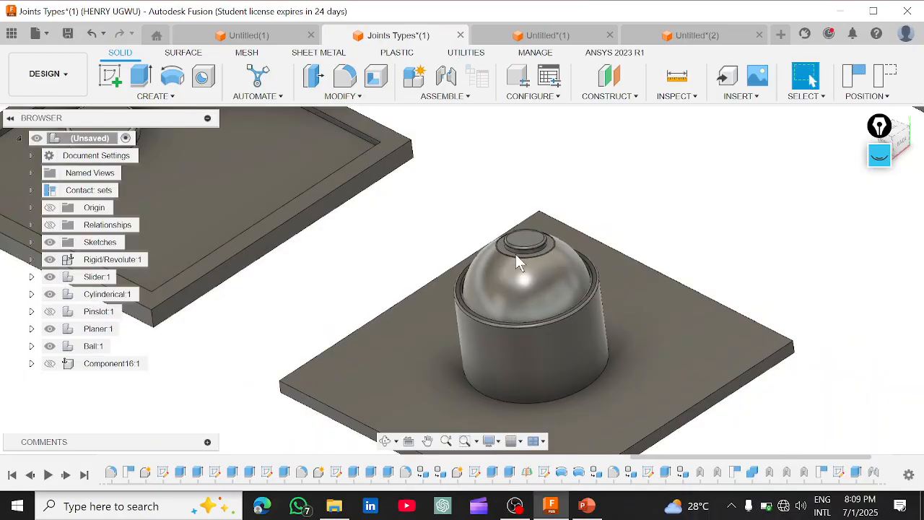
{"action": "scroll", "coordinate": [515, 254], "scroll_direction": "up", "scroll_amount": 4}
{"action": "scroll", "coordinate": [515, 255], "scroll_direction": "down", "scroll_amount": 4}
{"action": "middle_click_drag", "start_coordinate": [514, 257], "coordinate": [527, 274]}
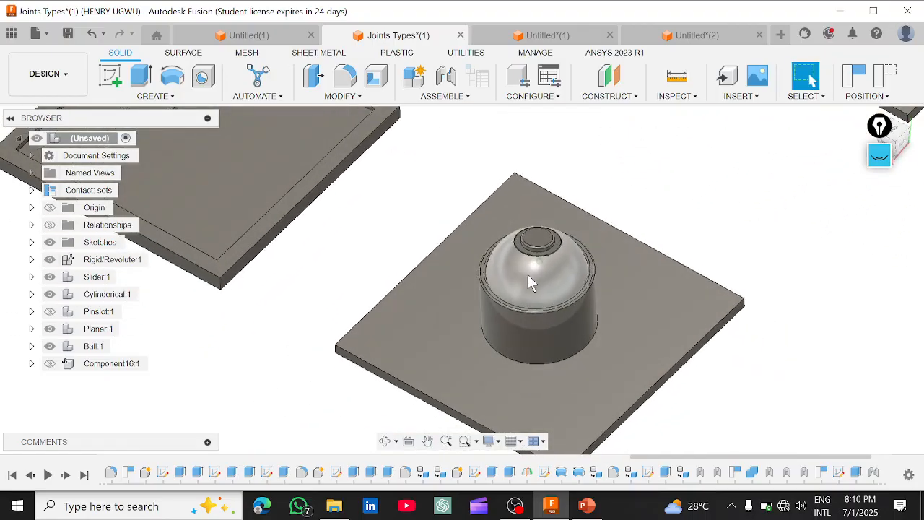
{"action": "scroll", "coordinate": [531, 268], "scroll_direction": "up", "scroll_amount": 5}
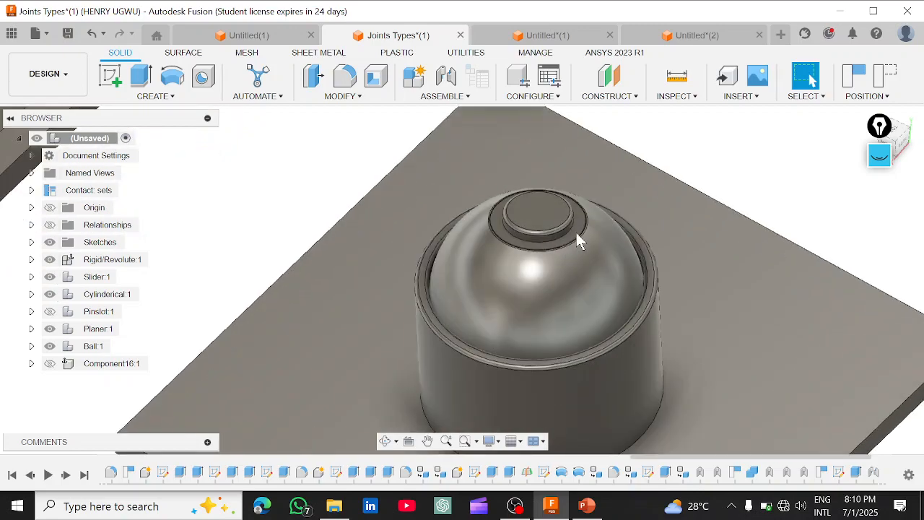
{"action": "left_click_drag", "start_coordinate": [584, 230], "coordinate": [548, 267]}
Swivel the ball a little further in its socket, checking its rotation from a lower side view
{"action": "scroll", "coordinate": [553, 262], "scroll_direction": "down", "scroll_amount": 3}
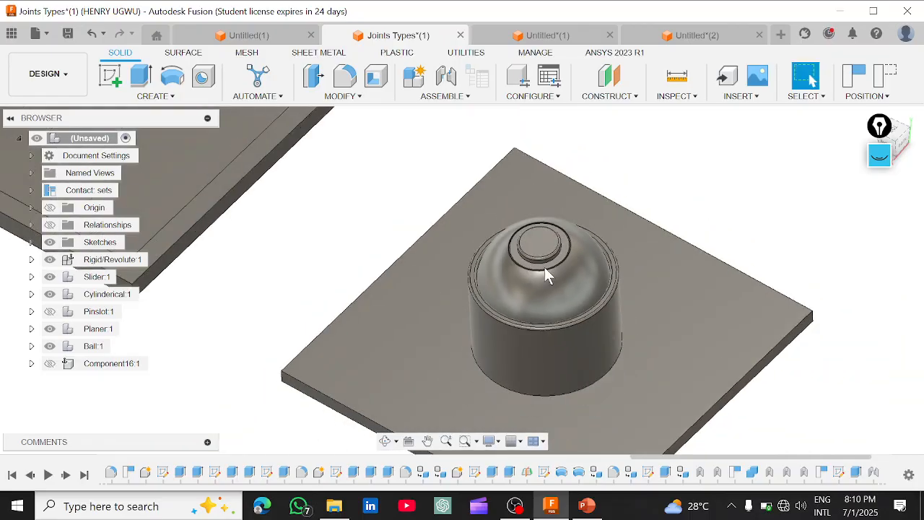
{"action": "scroll", "coordinate": [544, 278], "scroll_direction": "up", "scroll_amount": 3}
{"action": "middle_click_drag", "start_coordinate": [546, 289], "coordinate": [545, 258], "text": "shift"}
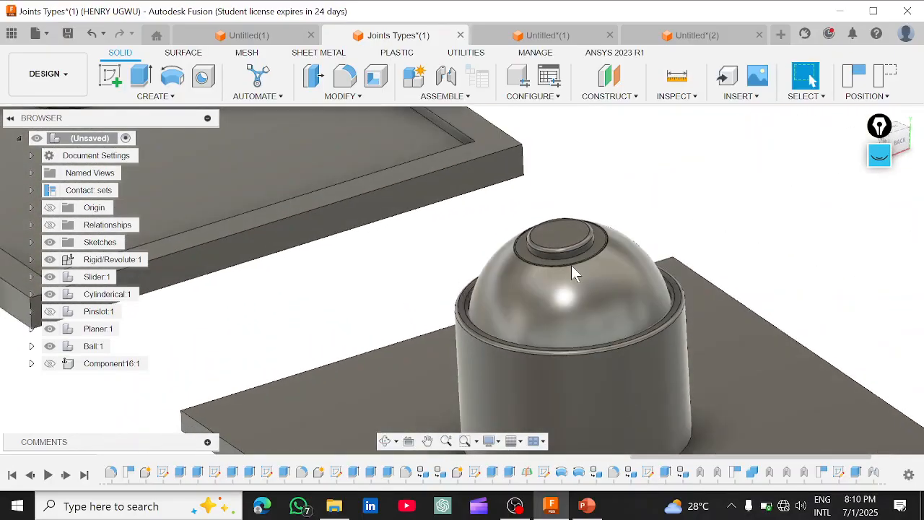
{"action": "left_click_drag", "start_coordinate": [545, 286], "coordinate": [576, 270]}
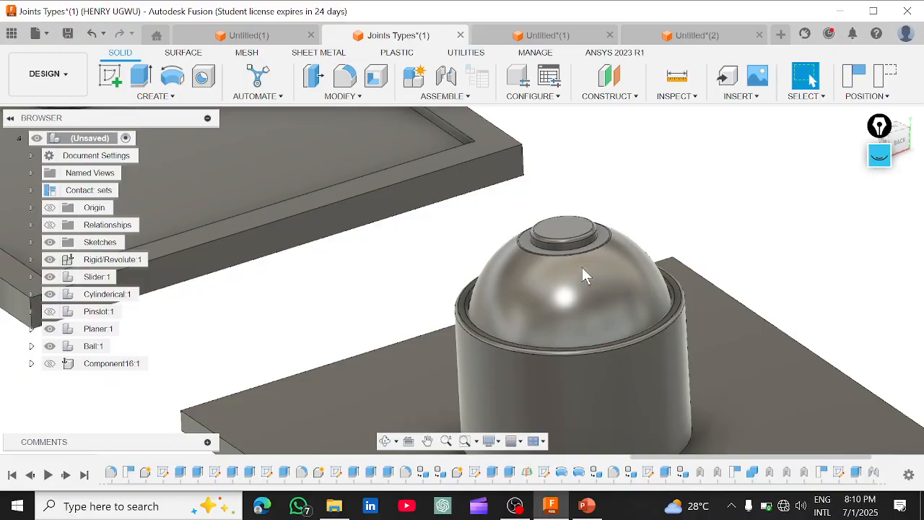
{"action": "scroll", "coordinate": [563, 270], "scroll_direction": "up", "scroll_amount": 3}
{"action": "scroll", "coordinate": [597, 282], "scroll_direction": "down", "scroll_amount": 4}
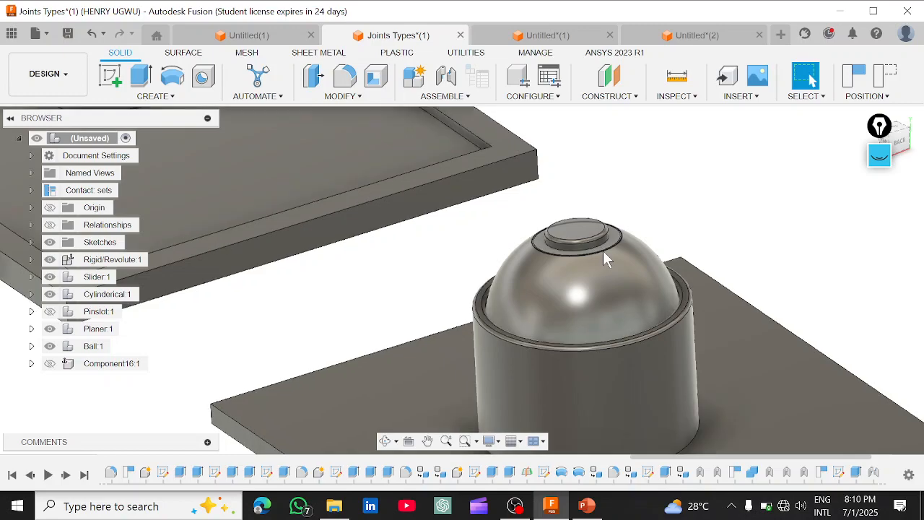
{"action": "mouse_move", "coordinate": [605, 258]}
{"action": "left_mouse_down"}
{"action": "mouse_move", "coordinate": [578, 282]}
{"action": "mouse_move", "coordinate": [587, 254]}
{"action": "mouse_move", "coordinate": [600, 255]}
{"action": "left_mouse_up"}
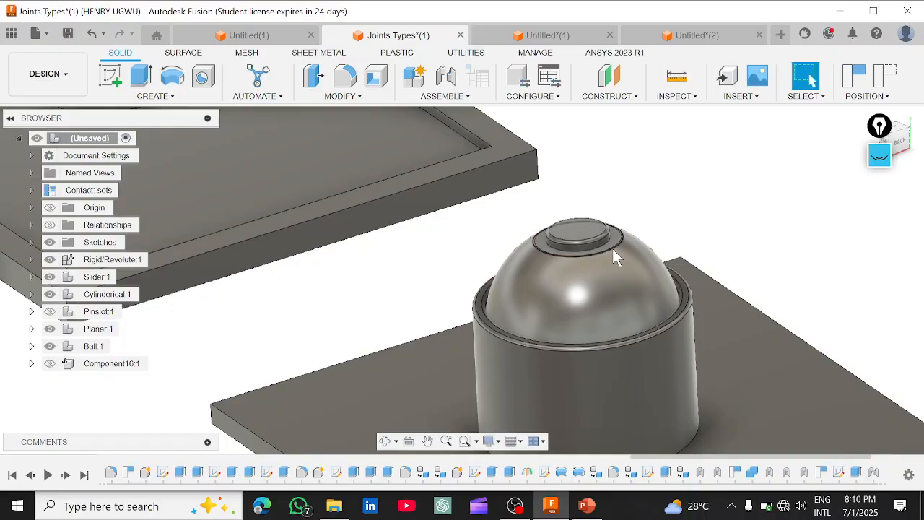
{"action": "scroll", "coordinate": [612, 248], "scroll_direction": "down", "scroll_amount": 2}
{"action": "scroll", "coordinate": [612, 248], "scroll_direction": "down", "scroll_amount": 2}
{"action": "middle_click_drag", "start_coordinate": [612, 249], "coordinate": [612, 265], "text": "shift"}
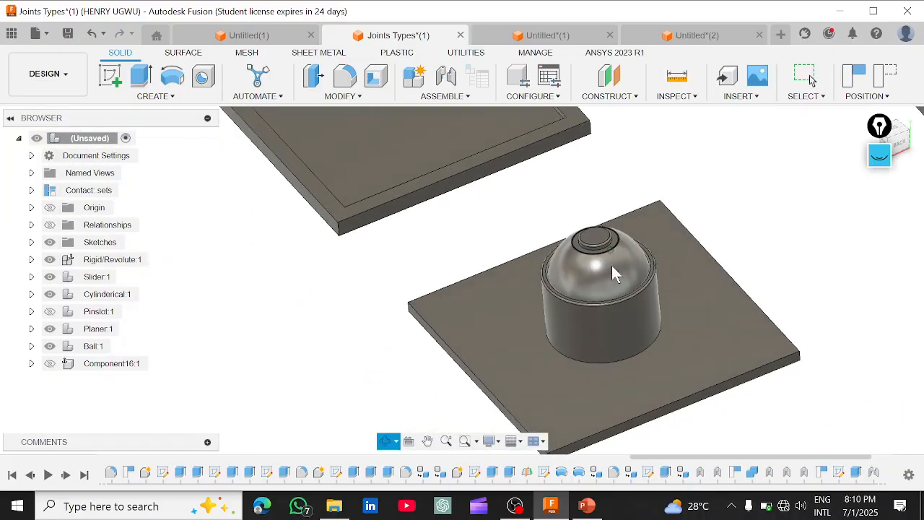
Examine the Ball joint alongside the planar, slider and cylindrical examples, and review the available assembly and contact commands
{"action": "scroll", "coordinate": [623, 262], "scroll_direction": "up", "scroll_amount": 2}
{"action": "scroll", "coordinate": [623, 262], "scroll_direction": "up", "scroll_amount": 2}
{"action": "scroll", "coordinate": [601, 256], "scroll_direction": "down", "scroll_amount": 4}
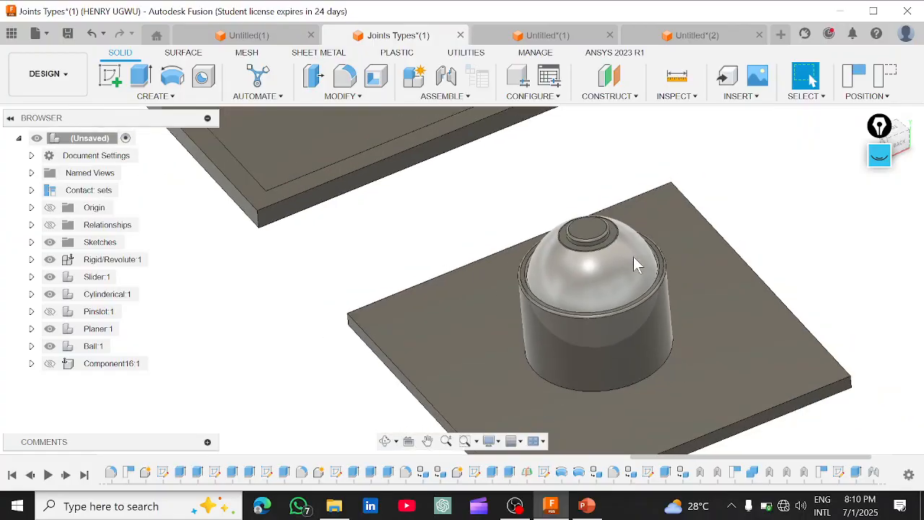
{"action": "scroll", "coordinate": [657, 263], "scroll_direction": "down", "scroll_amount": 3}
{"action": "middle_click_drag", "start_coordinate": [657, 263], "coordinate": [527, 286]}
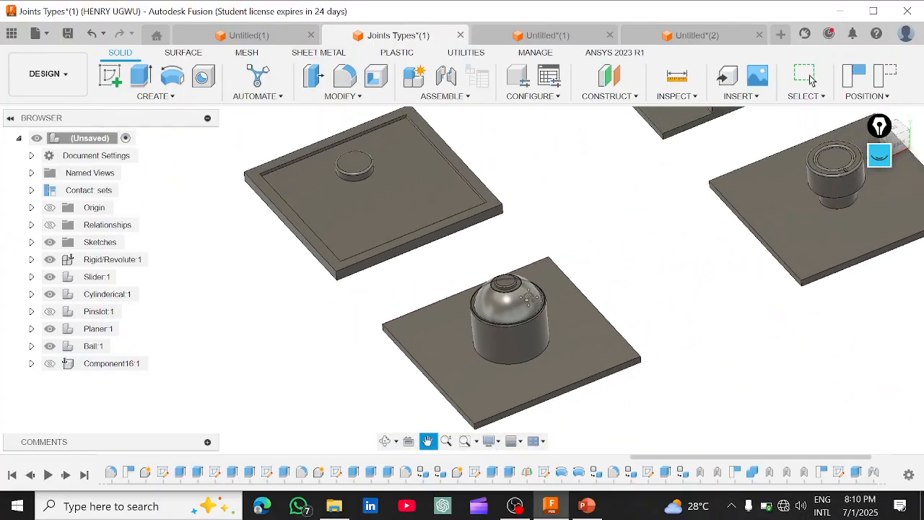
{"action": "scroll", "coordinate": [526, 287], "scroll_direction": "down", "scroll_amount": 3}
{"action": "scroll", "coordinate": [529, 288], "scroll_direction": "up", "scroll_amount": 3}
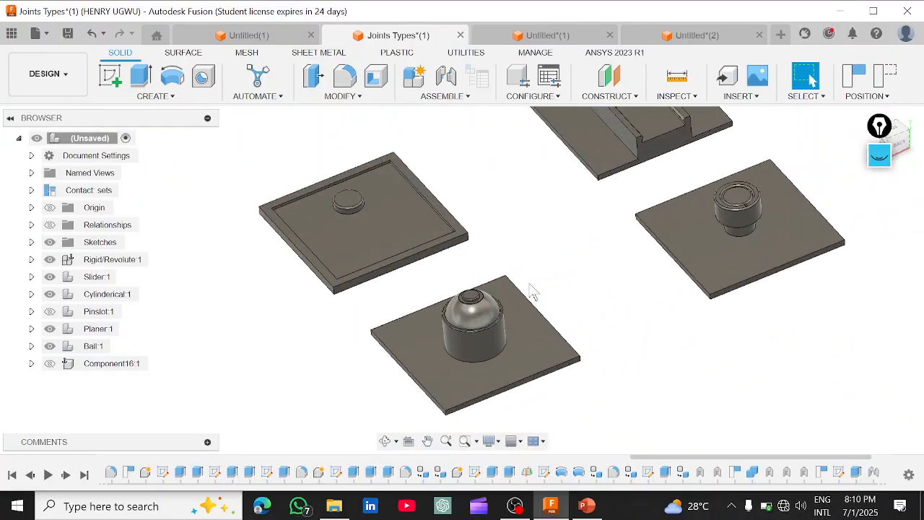
{"action": "scroll", "coordinate": [532, 290], "scroll_direction": "down", "scroll_amount": 1}
{"action": "scroll", "coordinate": [529, 285], "scroll_direction": "up", "scroll_amount": 1}
{"action": "middle_click_drag", "start_coordinate": [527, 285], "coordinate": [499, 307]}
{"action": "scroll", "coordinate": [488, 320], "scroll_direction": "up", "scroll_amount": 3}
{"action": "scroll", "coordinate": [499, 315], "scroll_direction": "down", "scroll_amount": 3}
{"action": "scroll", "coordinate": [519, 292], "scroll_direction": "up", "scroll_amount": 3}
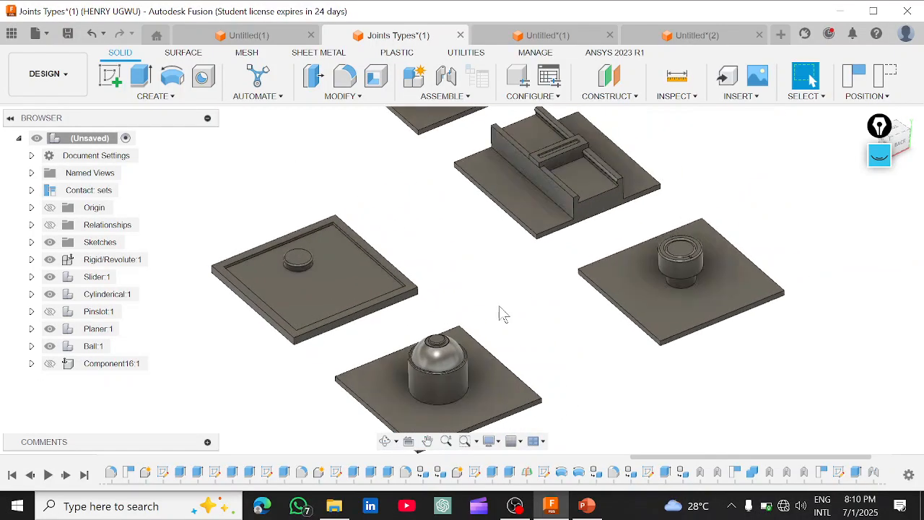
{"action": "scroll", "coordinate": [499, 306], "scroll_direction": "down", "scroll_amount": 4}
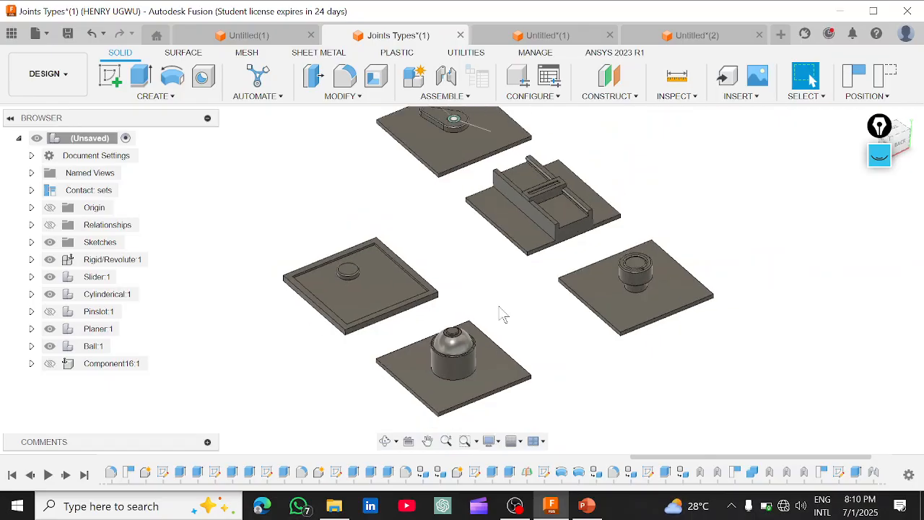
{"action": "left_click", "coordinate": [463, 99]}
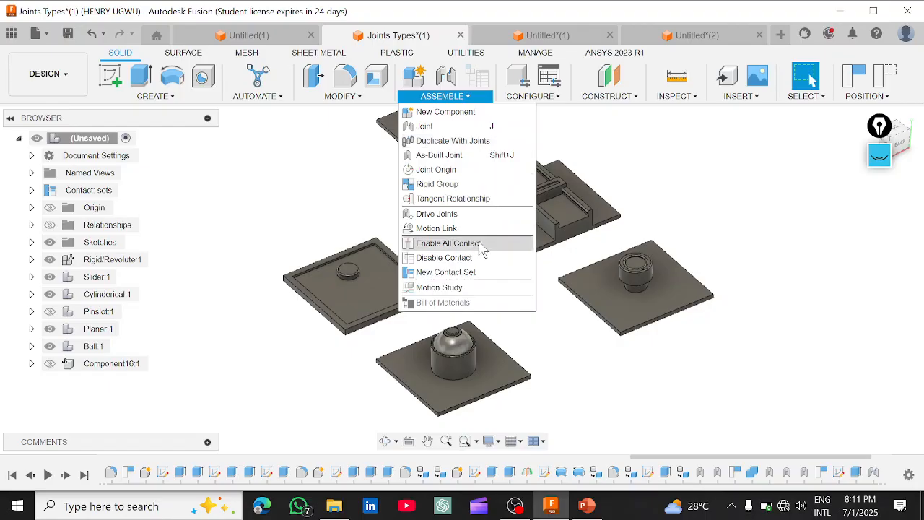
{"action": "left_click", "coordinate": [607, 171]}
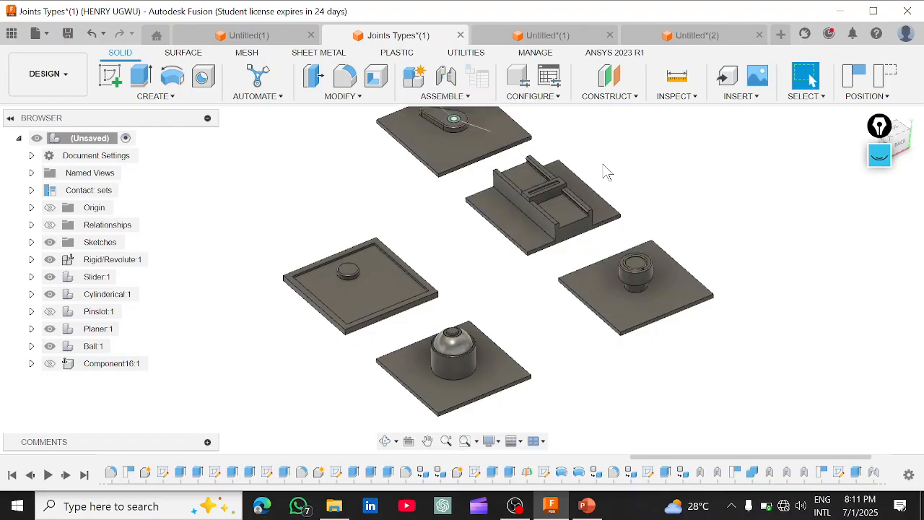
Slide the slotted block along its rails toward the far end of the base to test the Slider joint
{"action": "scroll", "coordinate": [507, 181], "scroll_direction": "up", "scroll_amount": 4}
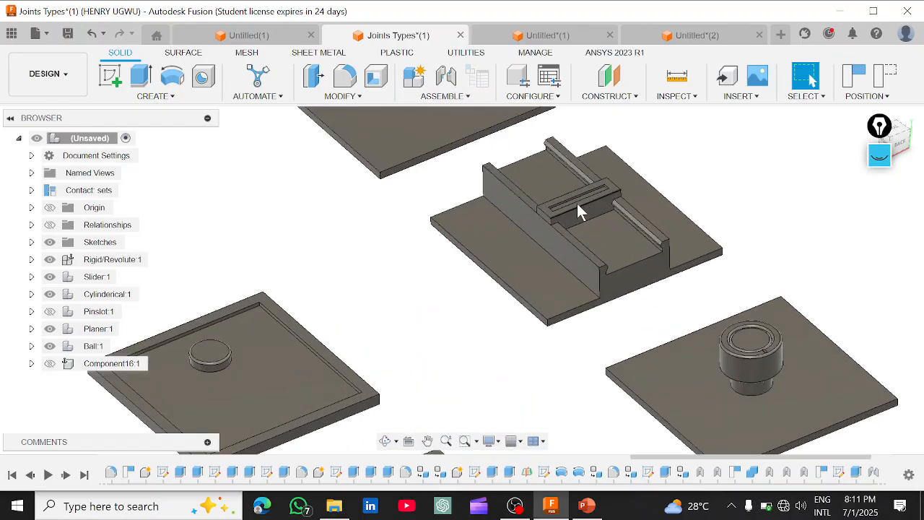
{"action": "left_click_drag", "start_coordinate": [577, 203], "coordinate": [549, 187]}
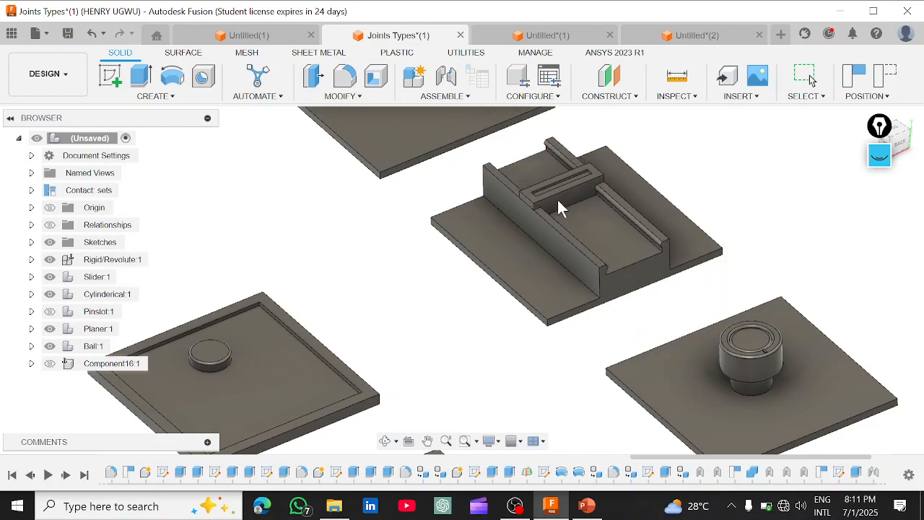
{"action": "scroll", "coordinate": [578, 209], "scroll_direction": "up", "scroll_amount": 5}
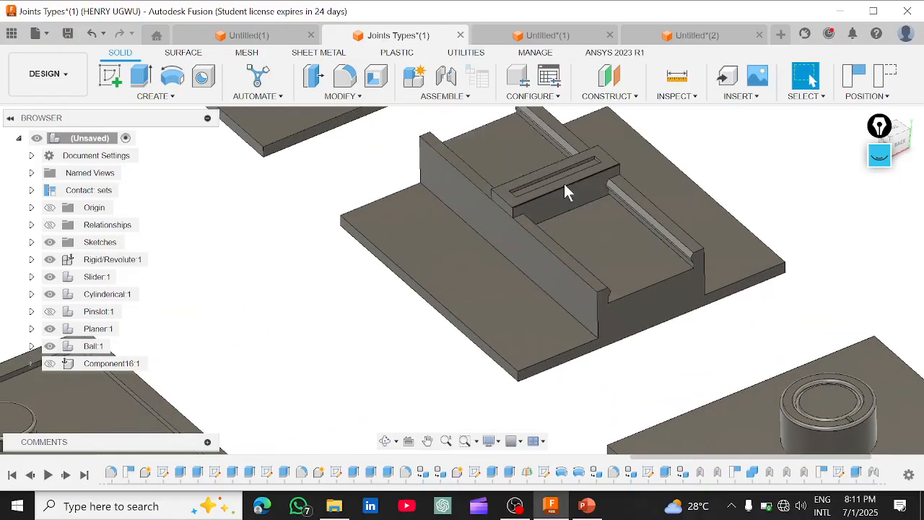
{"action": "scroll", "coordinate": [564, 183], "scroll_direction": "down", "scroll_amount": 6}
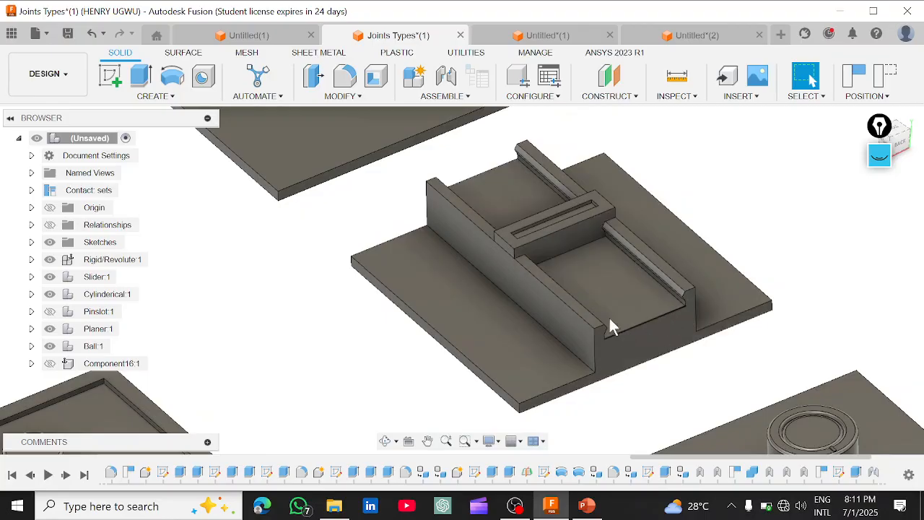
{"action": "scroll", "coordinate": [528, 206], "scroll_direction": "down", "scroll_amount": 1}
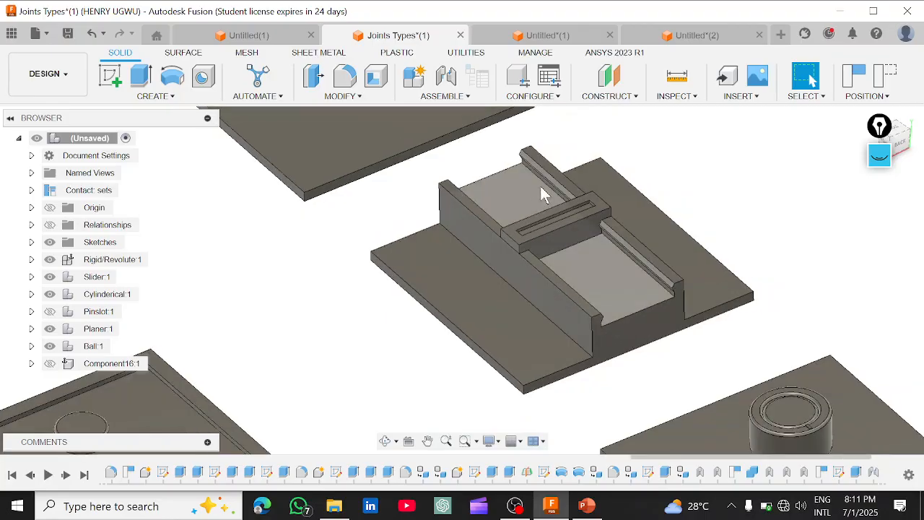
Examine the revolute, slider, cylindrical, planar and ball joint examples together from several angles
{"action": "scroll", "coordinate": [553, 189], "scroll_direction": "down", "scroll_amount": 4}
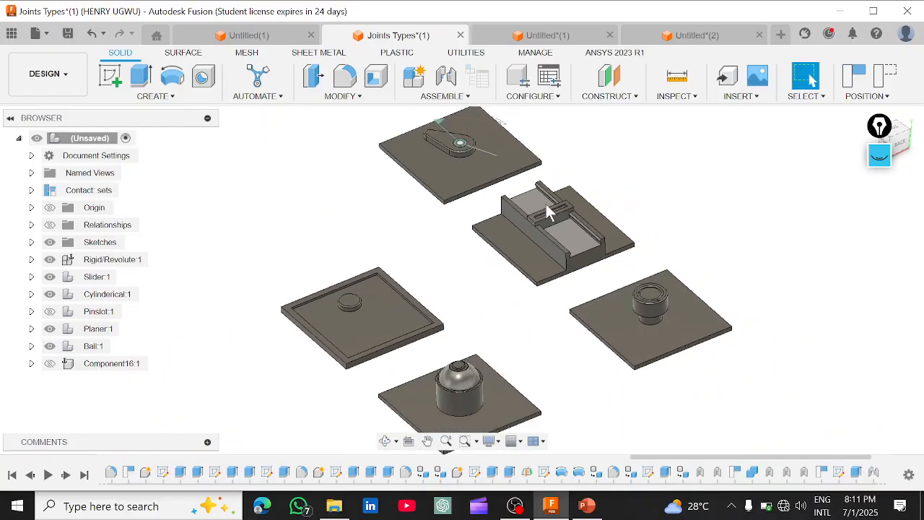
{"action": "scroll", "coordinate": [551, 238], "scroll_direction": "up", "scroll_amount": 4}
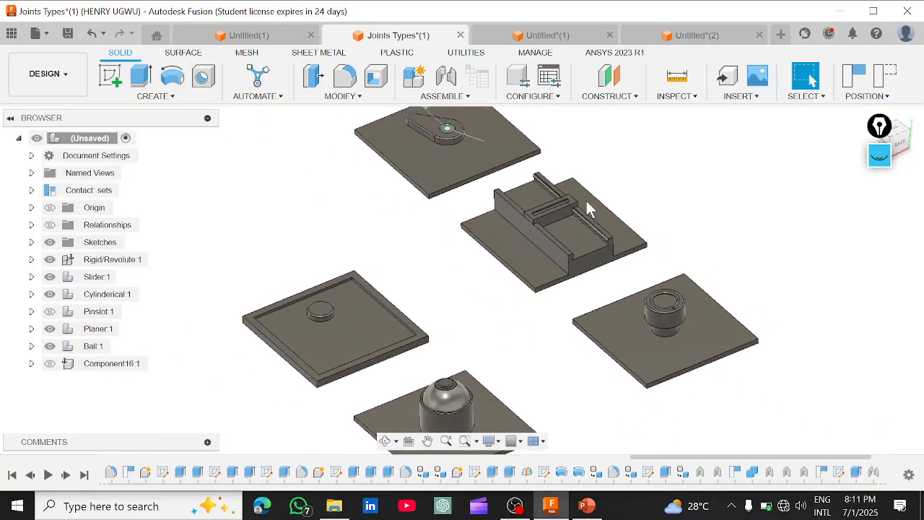
{"action": "scroll", "coordinate": [568, 231], "scroll_direction": "down", "scroll_amount": 2}
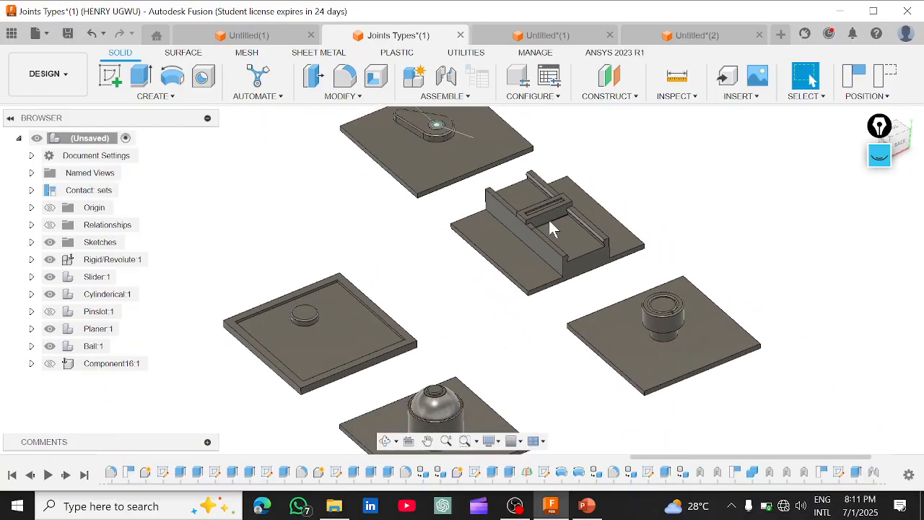
{"action": "scroll", "coordinate": [548, 218], "scroll_direction": "up", "scroll_amount": 1}
{"action": "scroll", "coordinate": [548, 218], "scroll_direction": "down", "scroll_amount": 2}
{"action": "scroll", "coordinate": [550, 220], "scroll_direction": "down", "scroll_amount": 1}
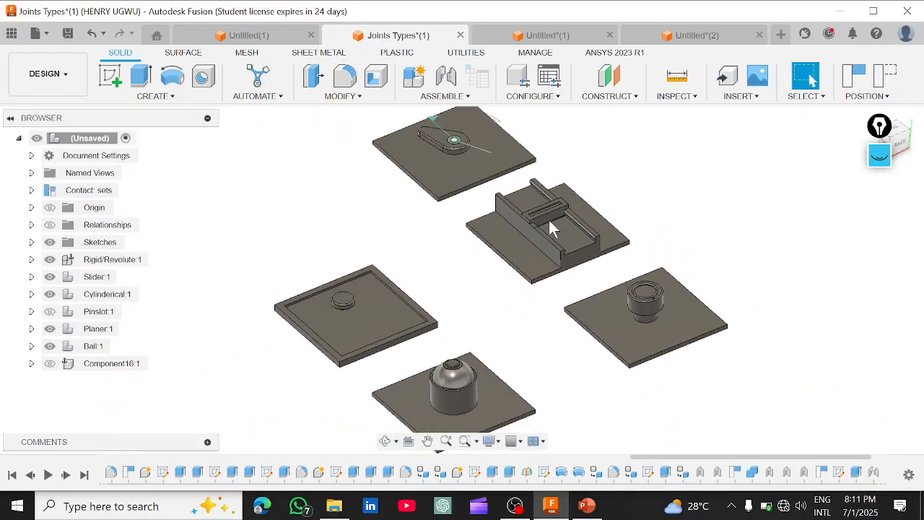
{"action": "scroll", "coordinate": [643, 300], "scroll_direction": "up", "scroll_amount": 1}
{"action": "scroll", "coordinate": [645, 307], "scroll_direction": "up", "scroll_amount": 2}
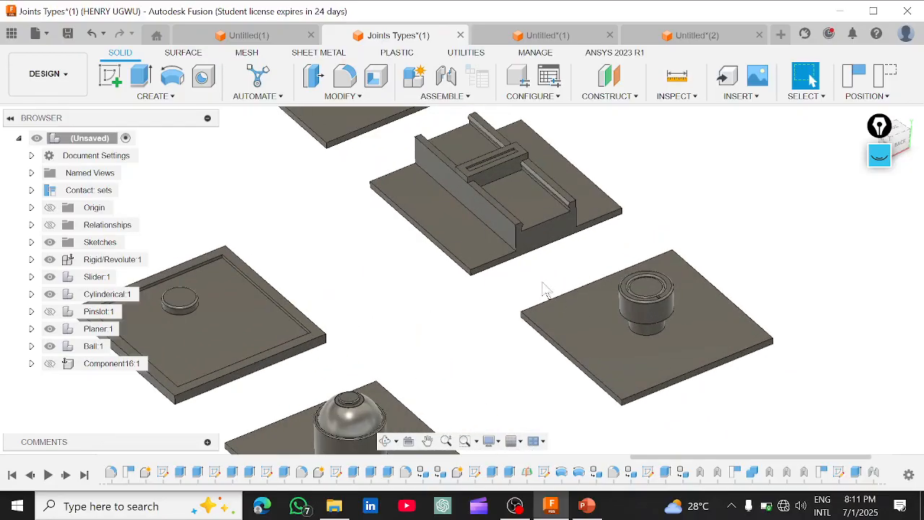
{"action": "scroll", "coordinate": [551, 231], "scroll_direction": "up", "scroll_amount": 1}
{"action": "scroll", "coordinate": [495, 284], "scroll_direction": "down", "scroll_amount": 3}
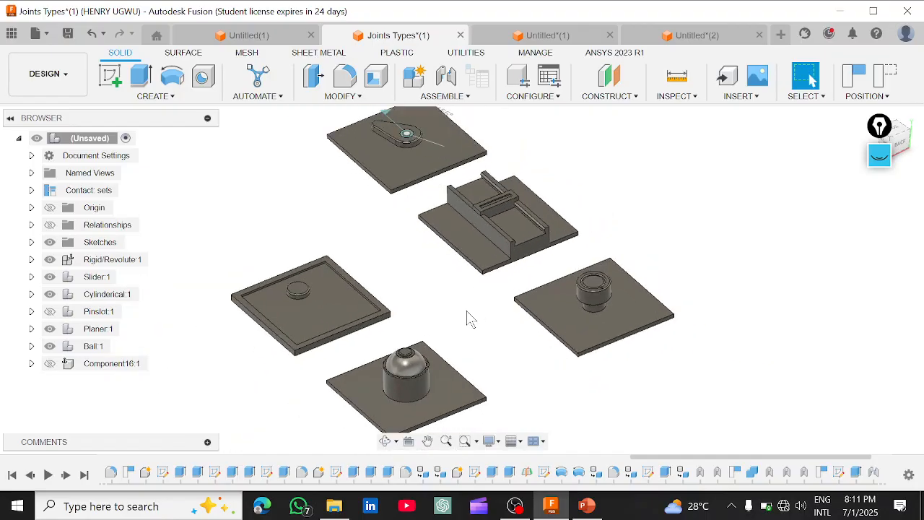
{"action": "mouse_move", "coordinate": [468, 320]}
{"action": "middle_mouse_down", "text": "shift"}
{"action": "mouse_move", "coordinate": [563, 257]}
{"action": "mouse_move", "coordinate": [547, 312]}
{"action": "mouse_move", "coordinate": [506, 325]}
{"action": "mouse_move", "coordinate": [466, 310]}
{"action": "middle_mouse_up", "text": "shift"}
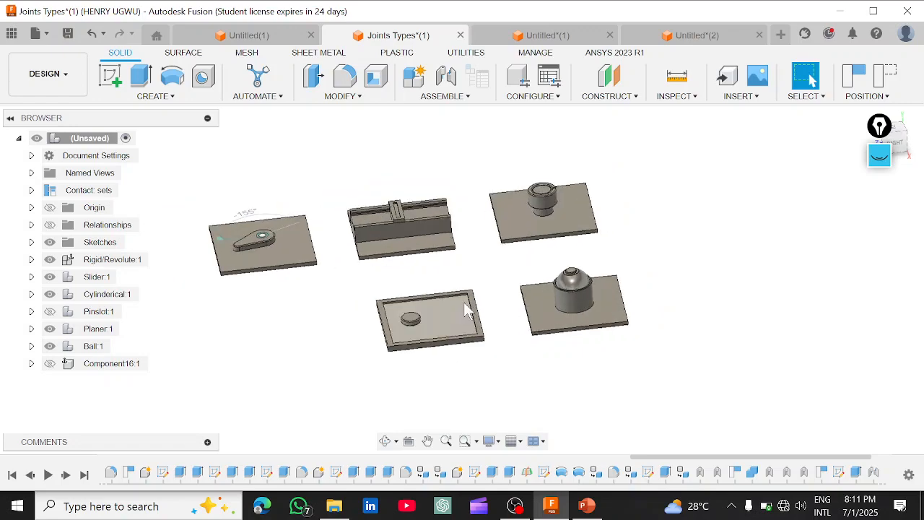
{"action": "scroll", "coordinate": [467, 309], "scroll_direction": "up", "scroll_amount": 3}
{"action": "scroll", "coordinate": [466, 309], "scroll_direction": "down", "scroll_amount": 3}
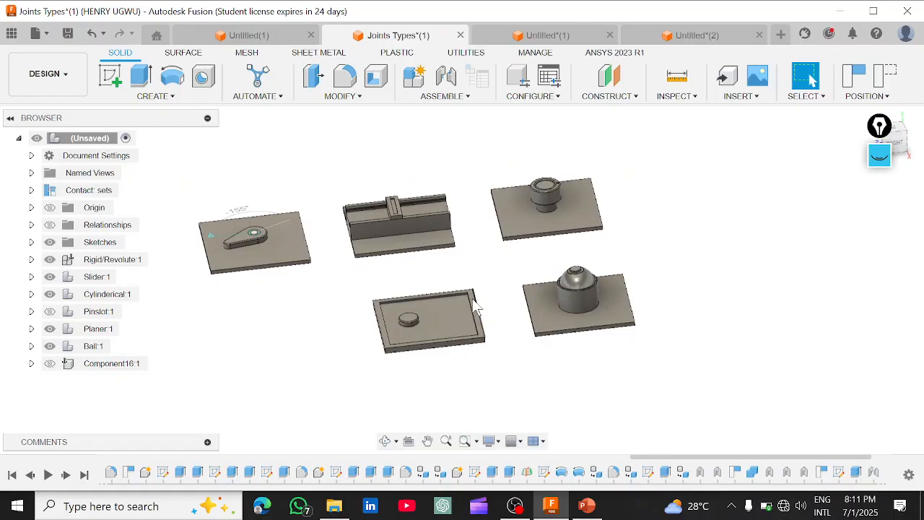
{"action": "scroll", "coordinate": [473, 305], "scroll_direction": "up", "scroll_amount": 1}
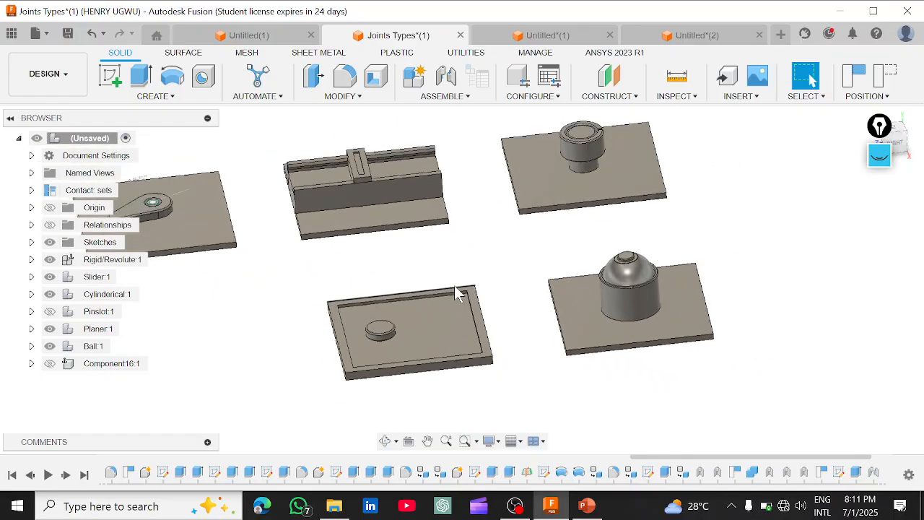
{"action": "middle_click_drag", "start_coordinate": [456, 292], "coordinate": [473, 262], "text": "shift"}
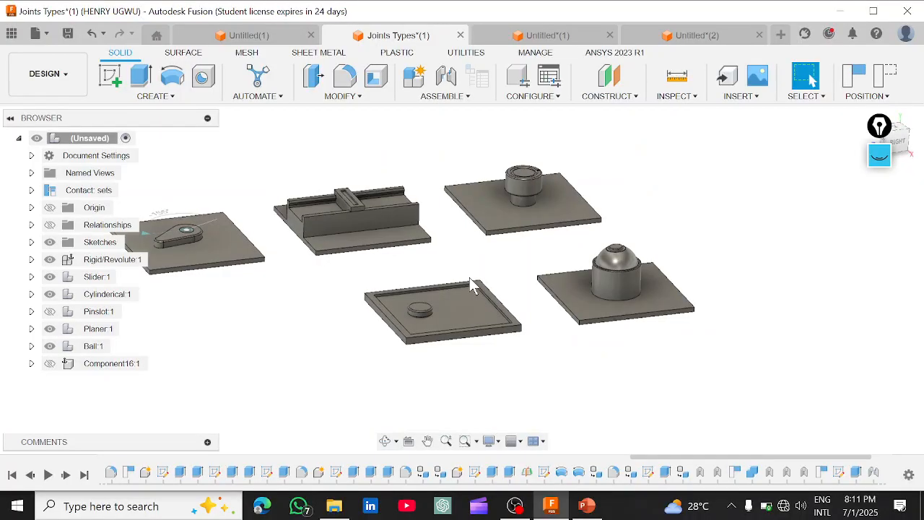
{"action": "key", "text": "Escape"}
{"action": "mouse_move", "coordinate": [474, 274]}
{"action": "middle_mouse_down"}
{"action": "mouse_move", "coordinate": [505, 275]}
{"action": "mouse_move", "coordinate": [499, 268]}
{"action": "mouse_move", "coordinate": [496, 289]}
{"action": "mouse_move", "coordinate": [476, 284]}
{"action": "middle_mouse_up"}
{"action": "scroll", "coordinate": [473, 283], "scroll_direction": "up", "scroll_amount": 2}
{"action": "scroll", "coordinate": [473, 283], "scroll_direction": "down", "scroll_amount": 2}
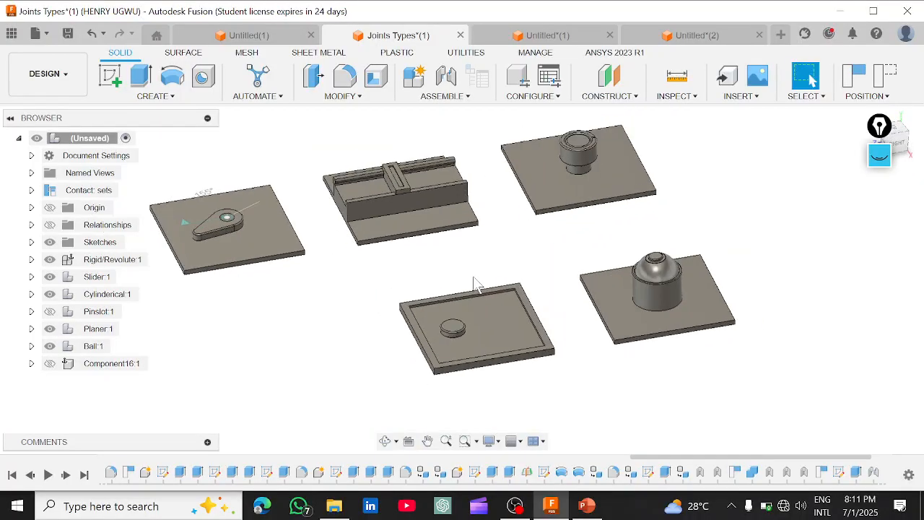